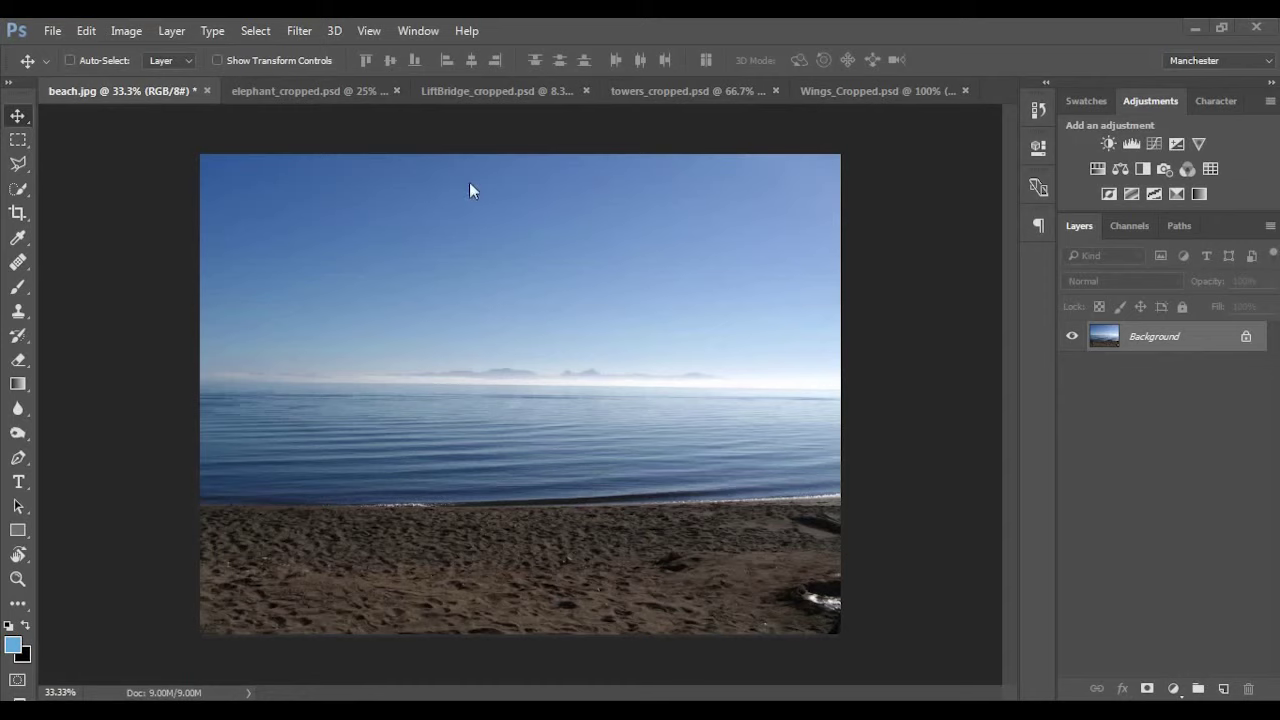
Review the elephant, LiftBridge, towers and Wings source documents, ending on elephant_cropped.psd
click(340, 91)
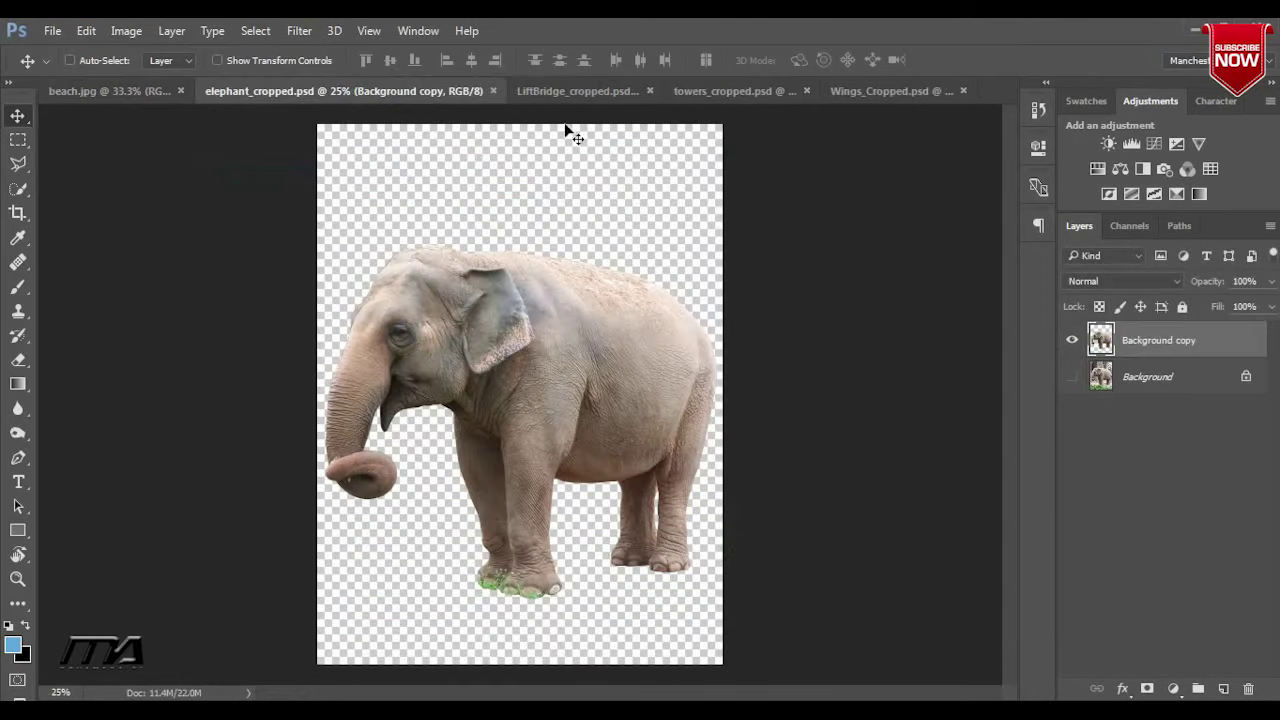
click(585, 92)
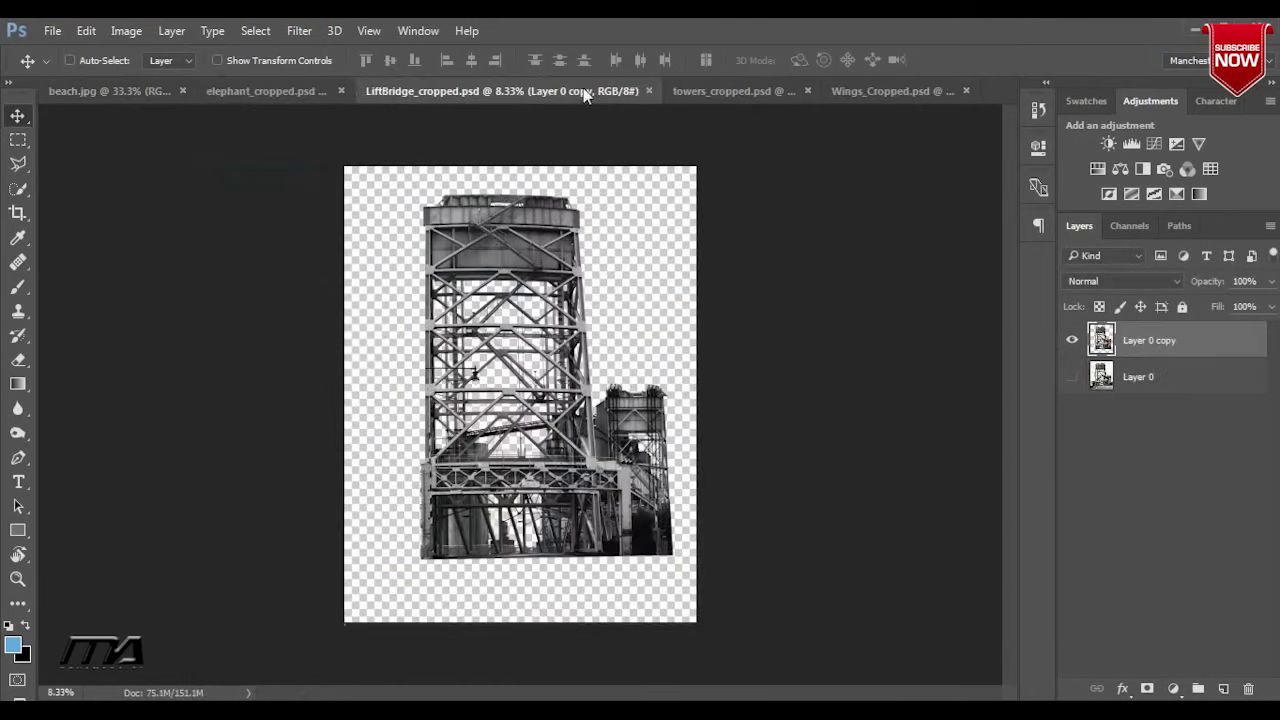
click(705, 92)
click(866, 92)
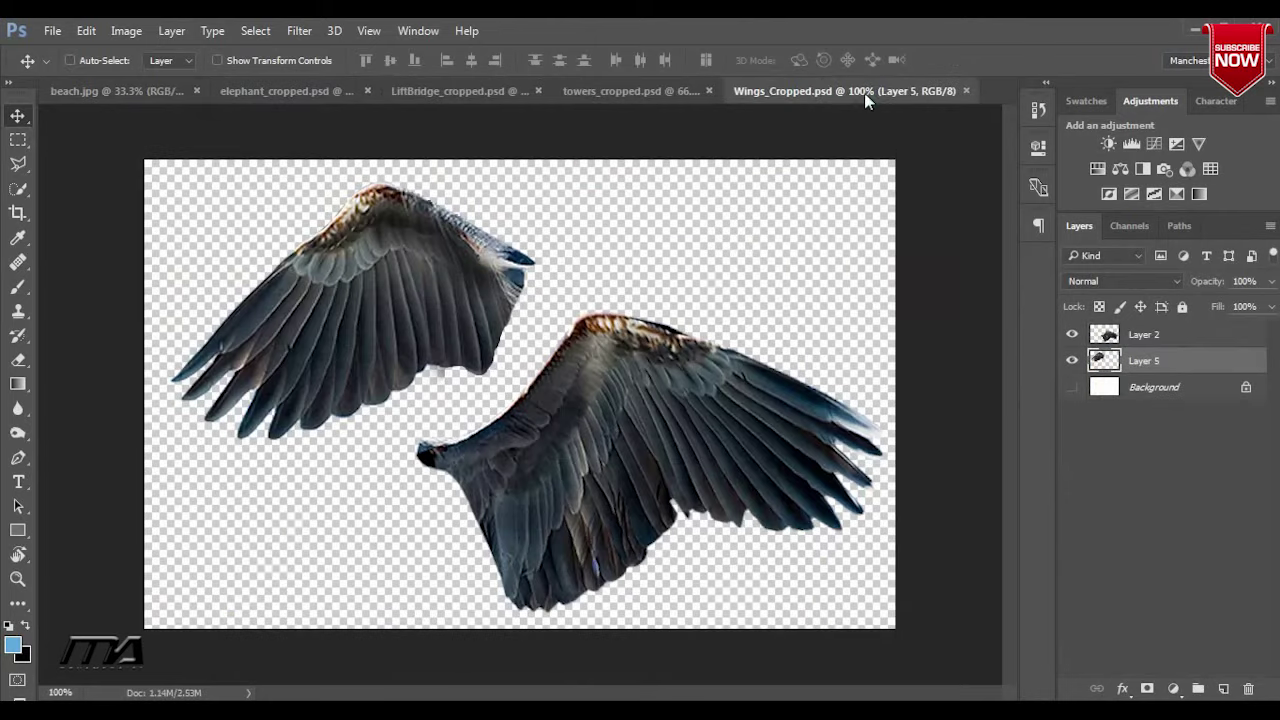
click(292, 91)
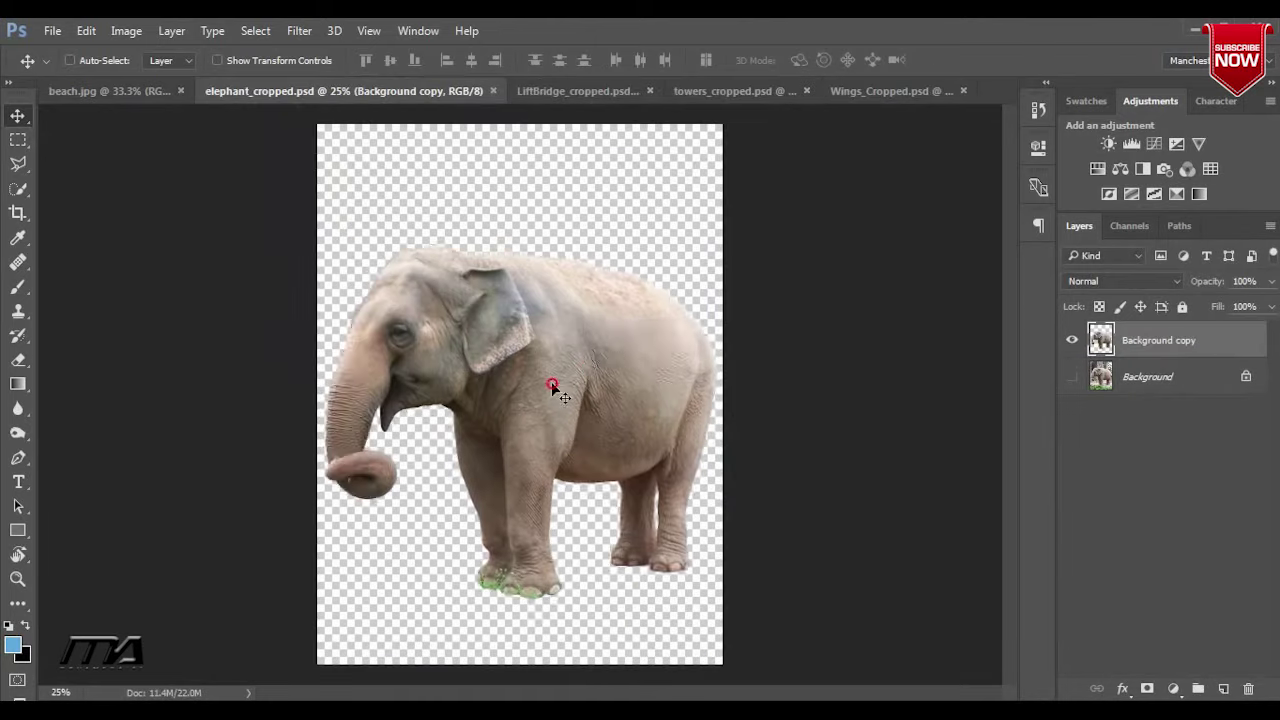
Drag the cut-out elephant into beach.jpg, scale it to about 33%, and place it over the sea
drag(552, 386, 148, 97)
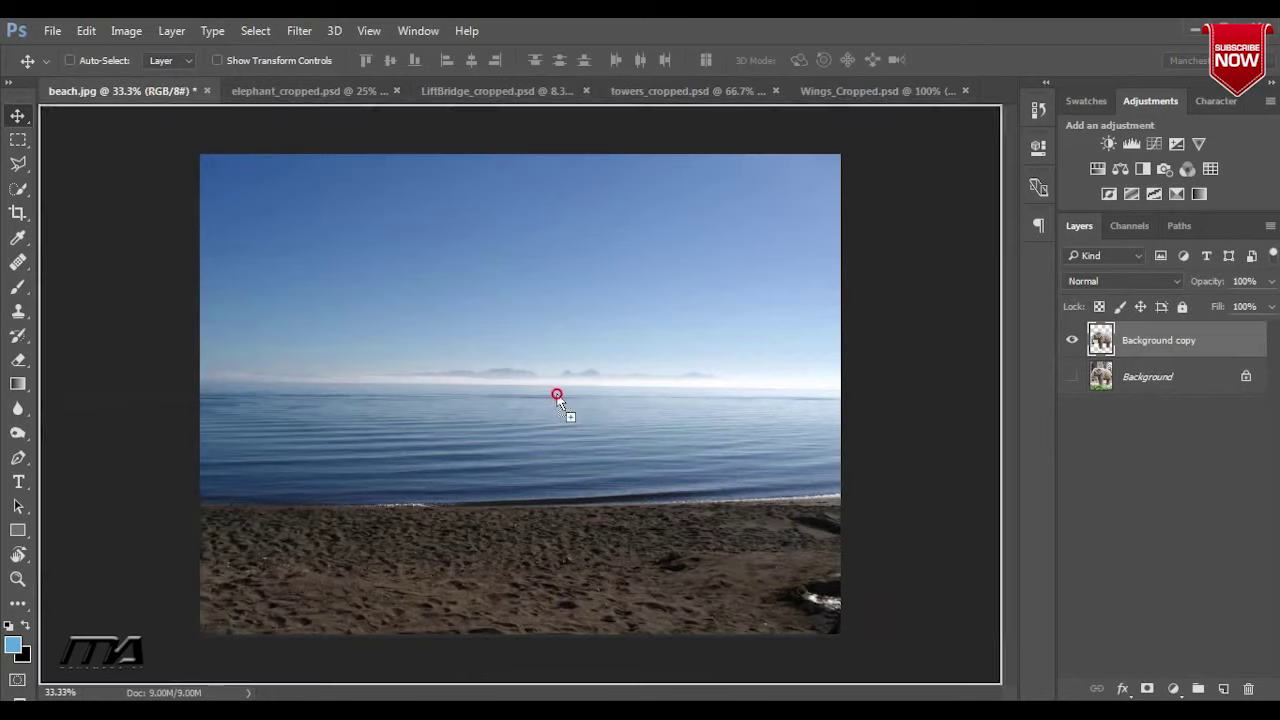
mouse_move(148, 97)
mouse_down()
mouse_move(580, 403)
mouse_move(607, 322)
mouse_up()
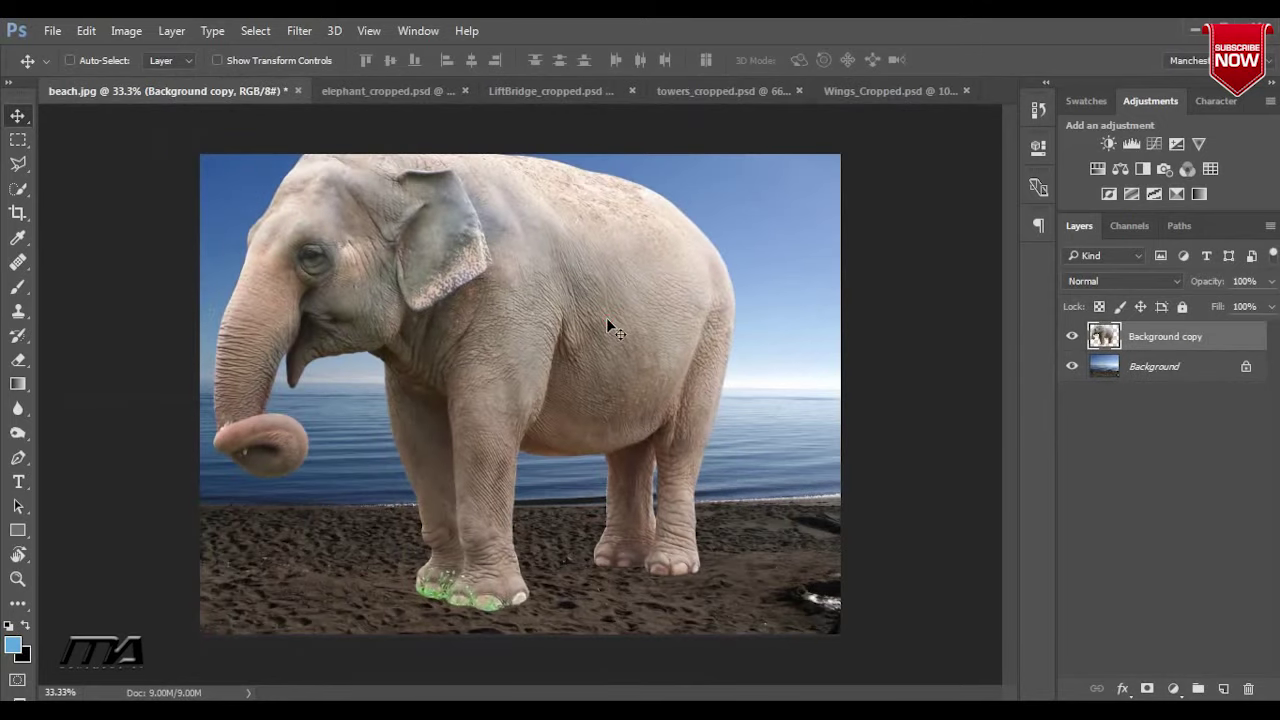
key(ctrl+t)
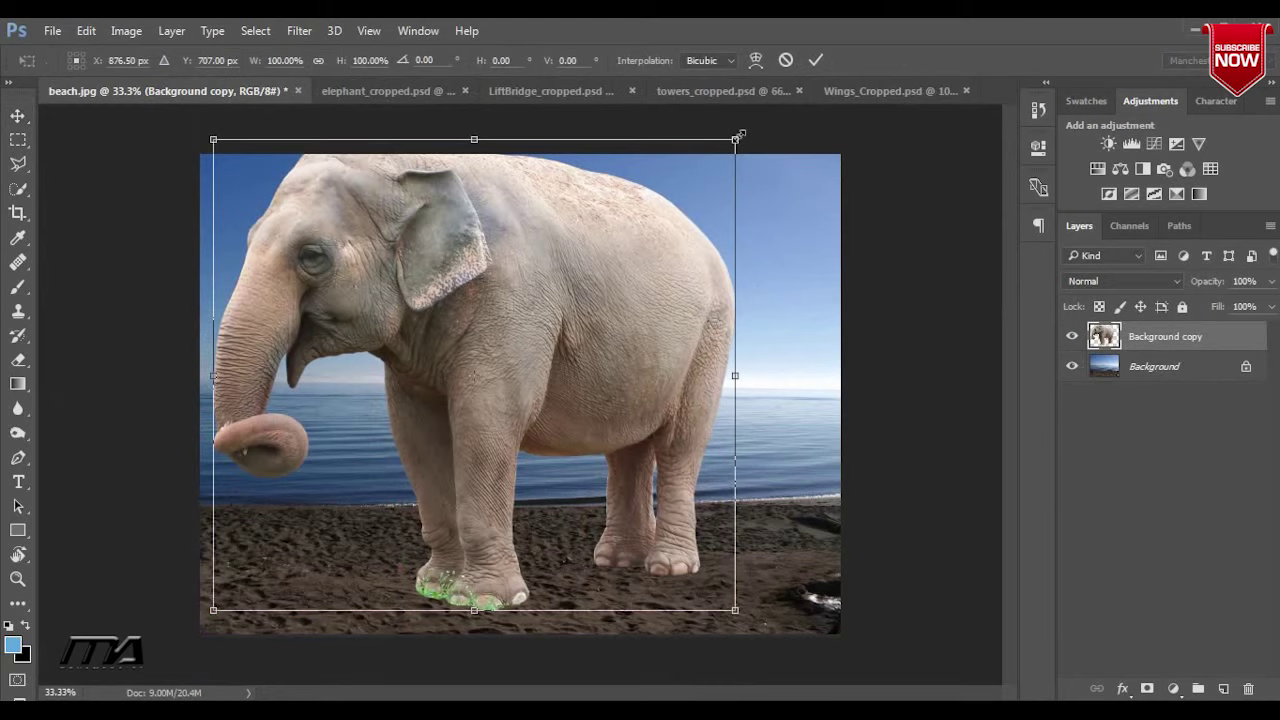
drag(738, 135, 630, 369)
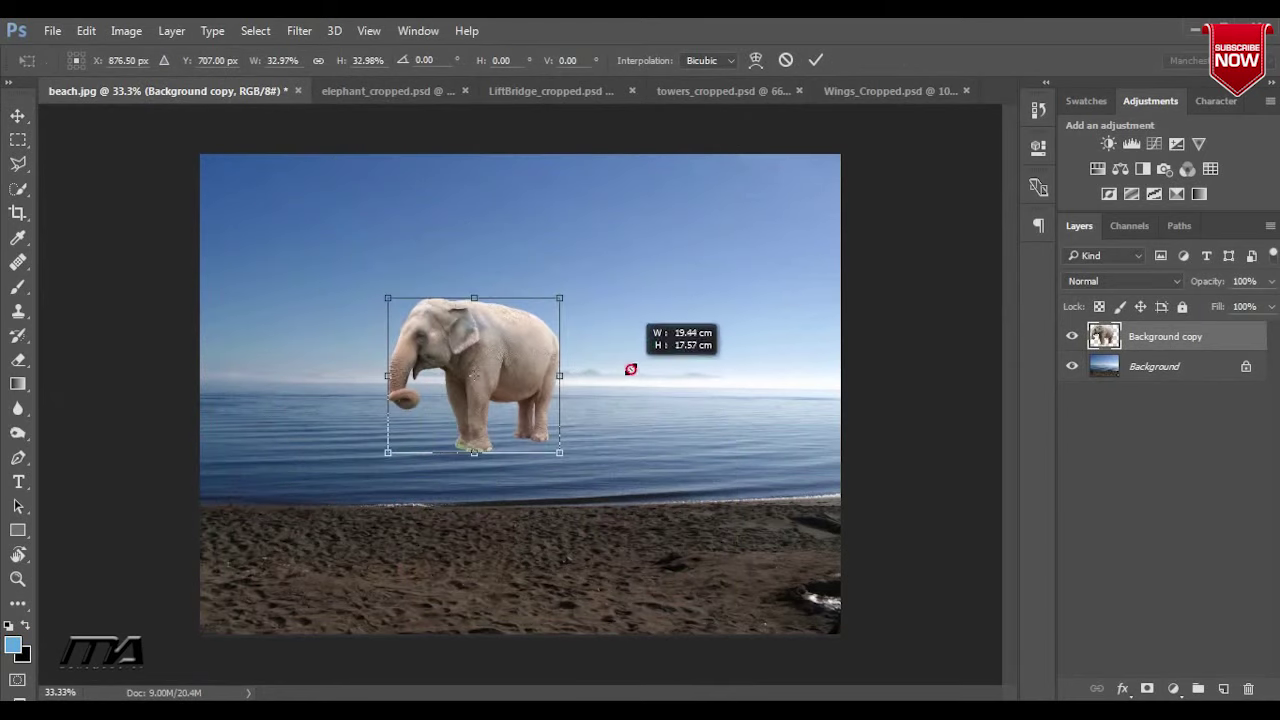
drag(517, 369, 548, 390)
click(816, 60)
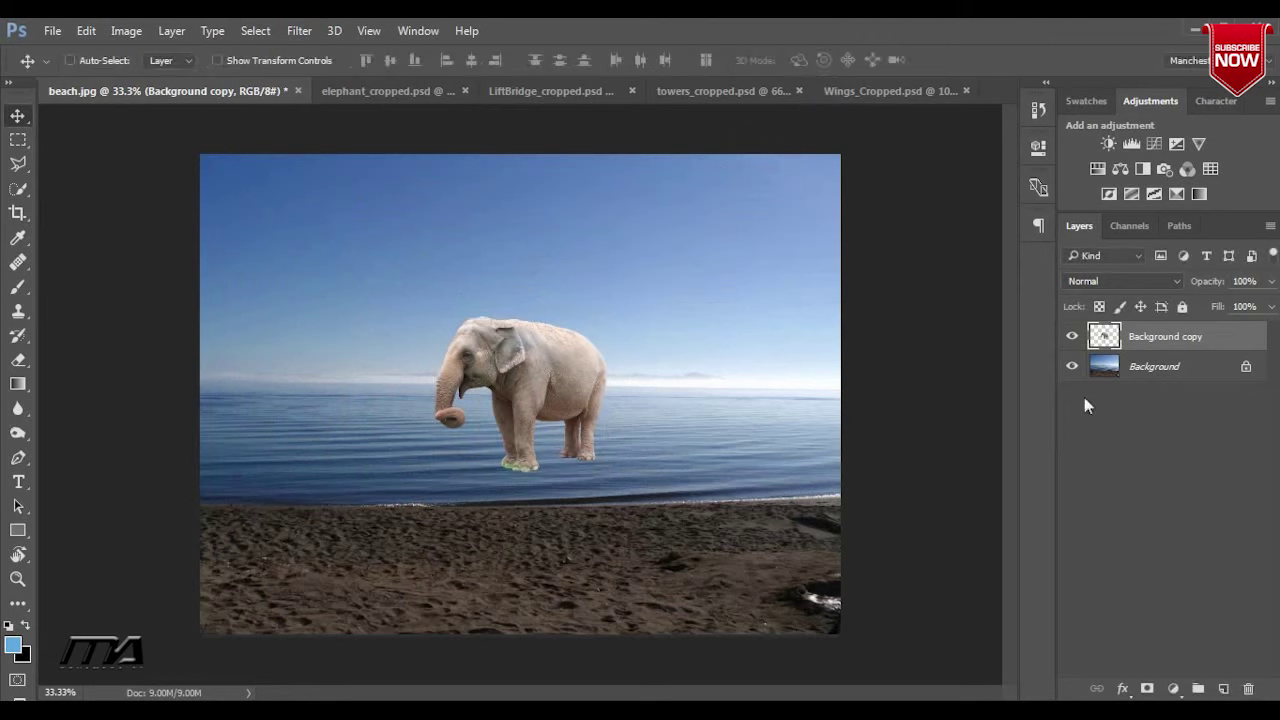
click(1156, 370)
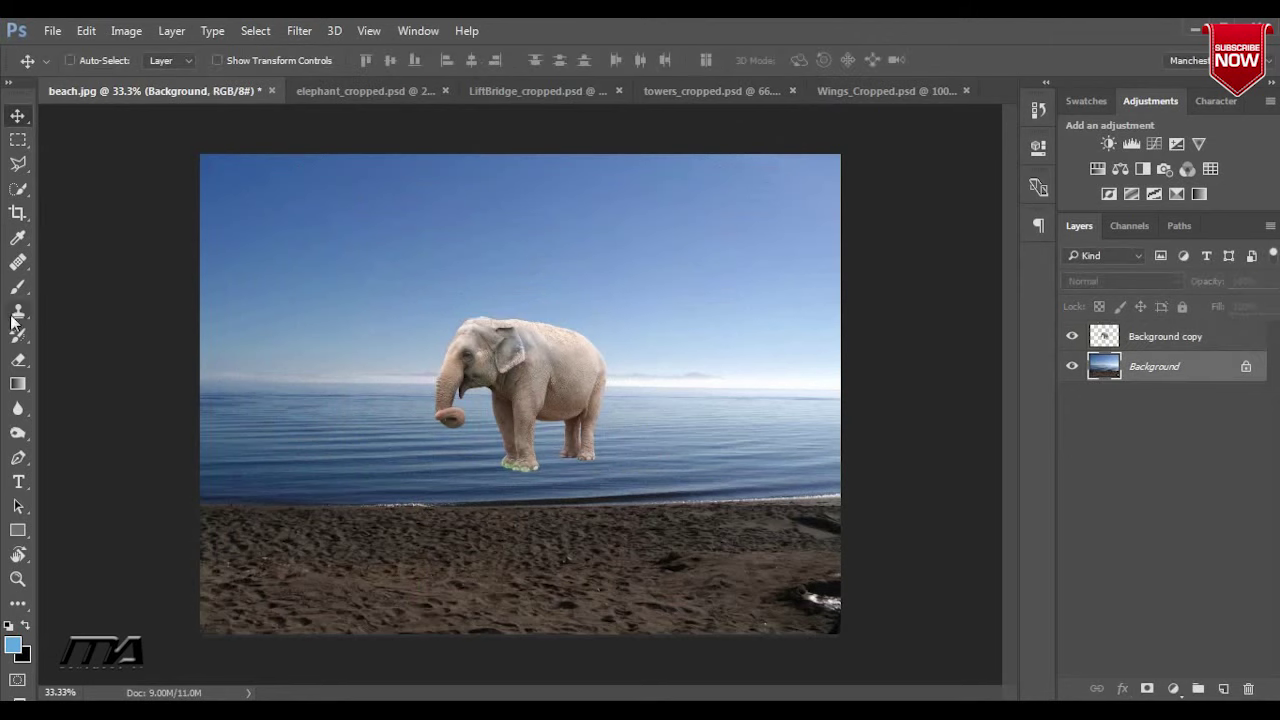
Crop beach.jpg to remove the sandy beach and a sliver of the top
click(18, 212)
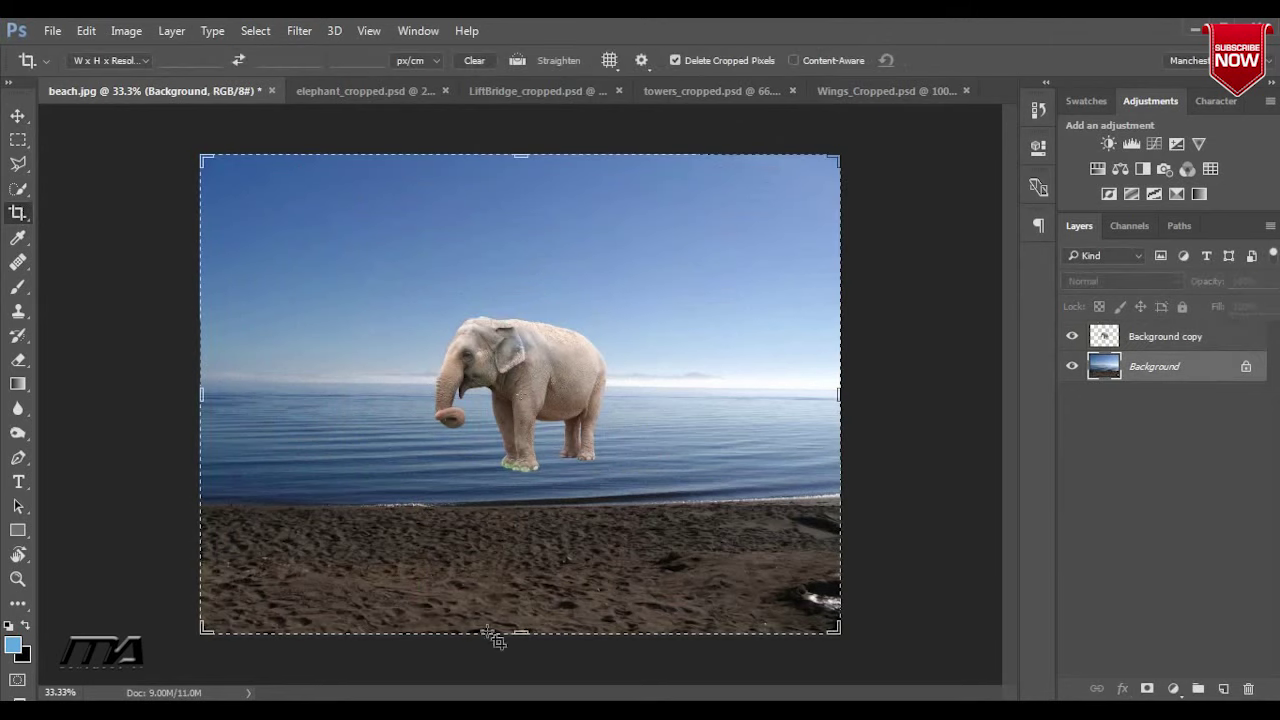
drag(521, 636, 522, 564)
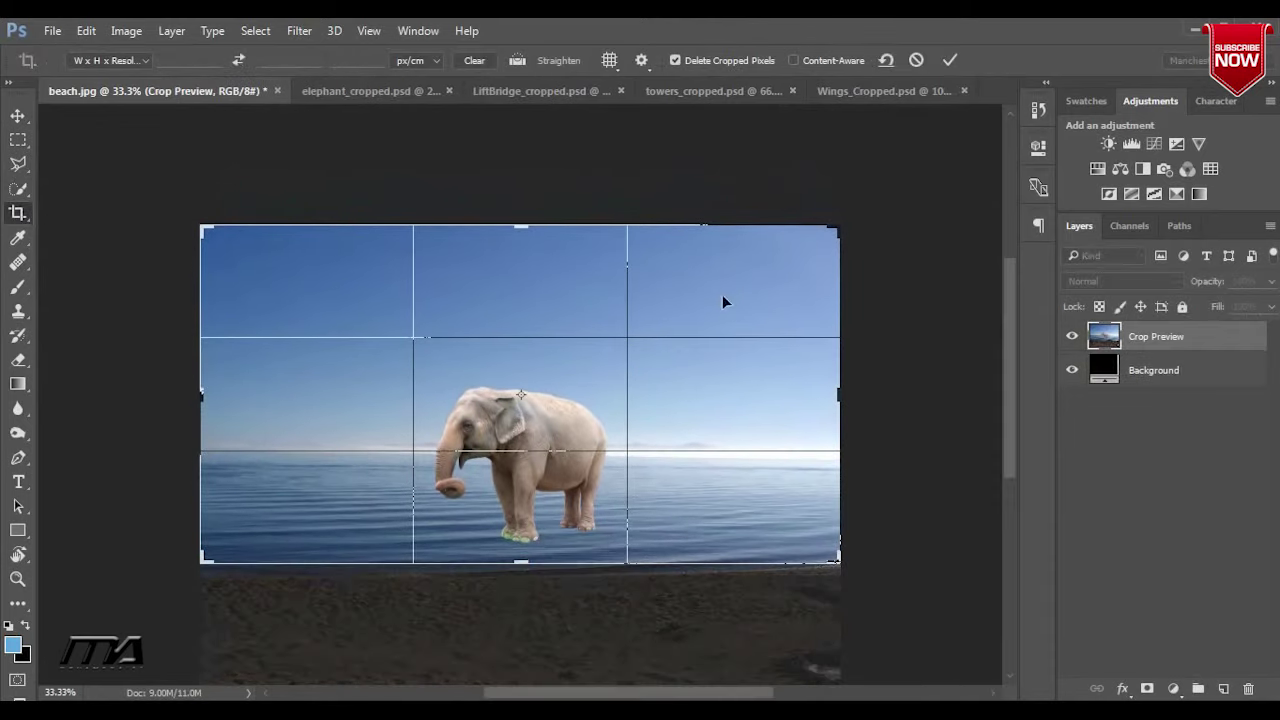
drag(521, 226, 525, 235)
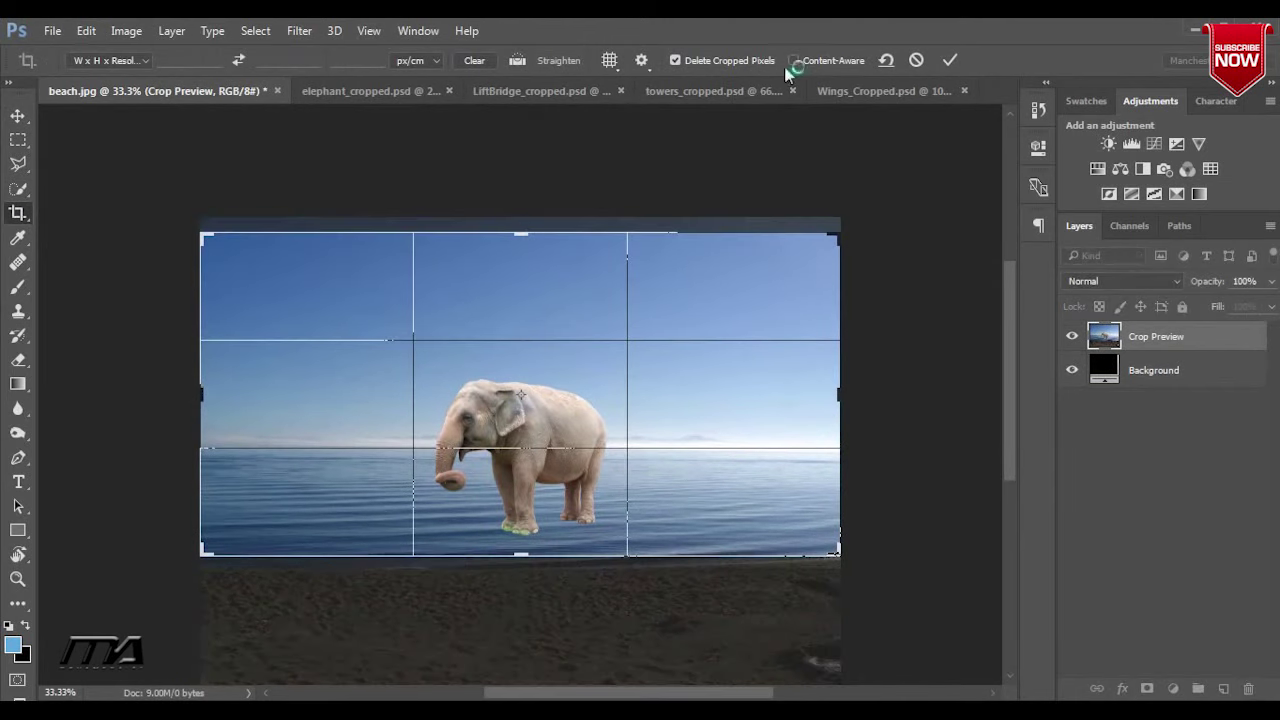
click(949, 60)
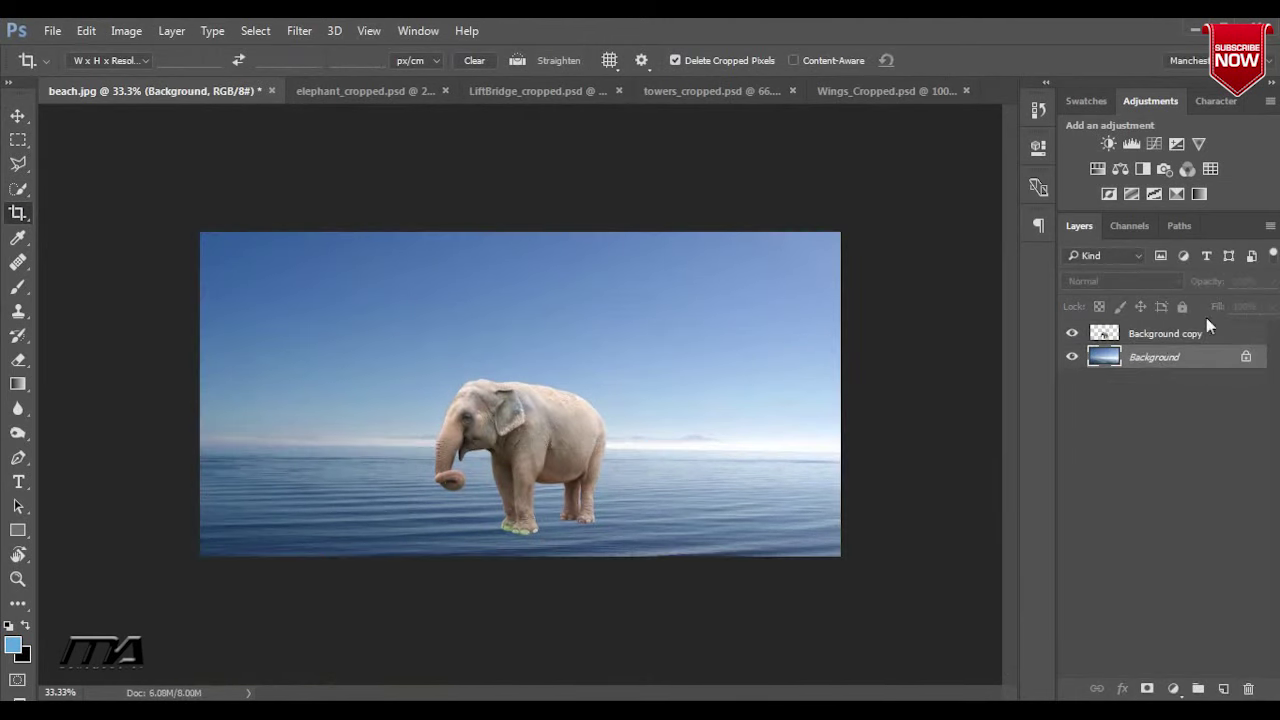
Move the elephant layer slightly up and to the left
click(1205, 330)
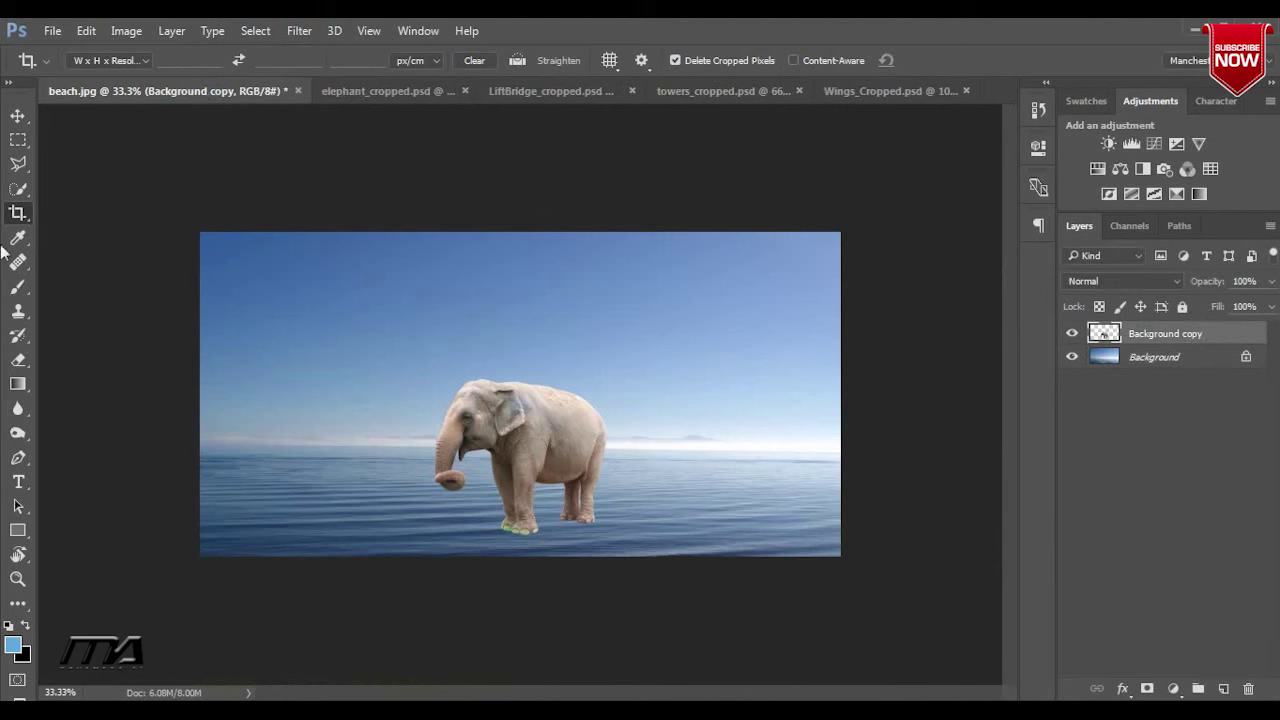
click(18, 115)
mouse_move(525, 487)
mouse_down()
mouse_move(499, 451)
mouse_move(517, 472)
mouse_up()
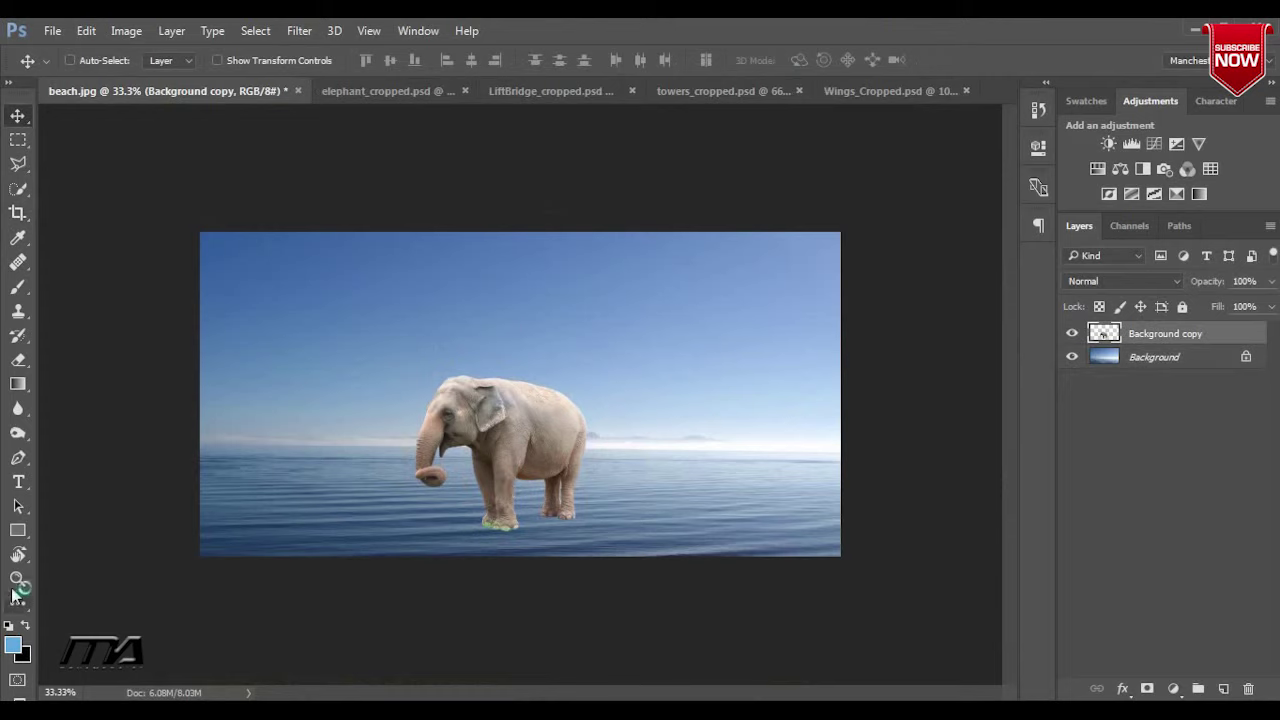
Zoom to 50%, shift the elephant about 1.2 cm left, then switch to Wings_Cropped.psd
click(18, 579)
click(555, 495)
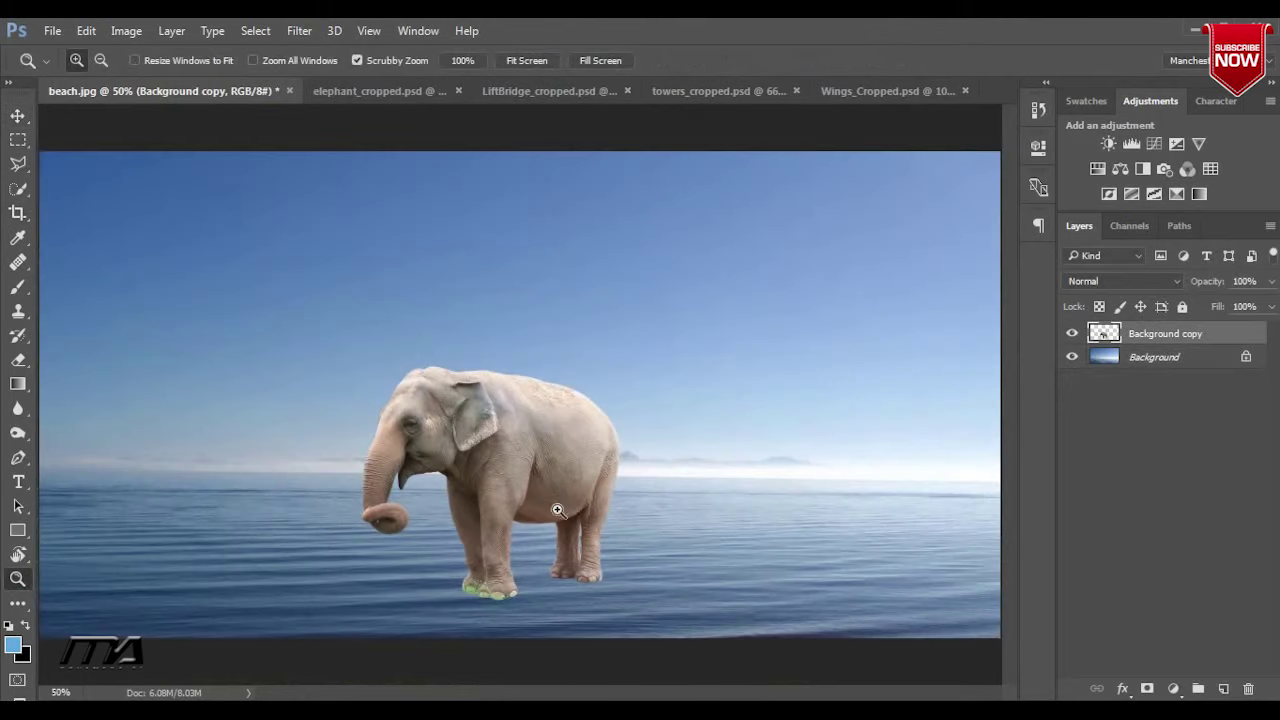
key(v)
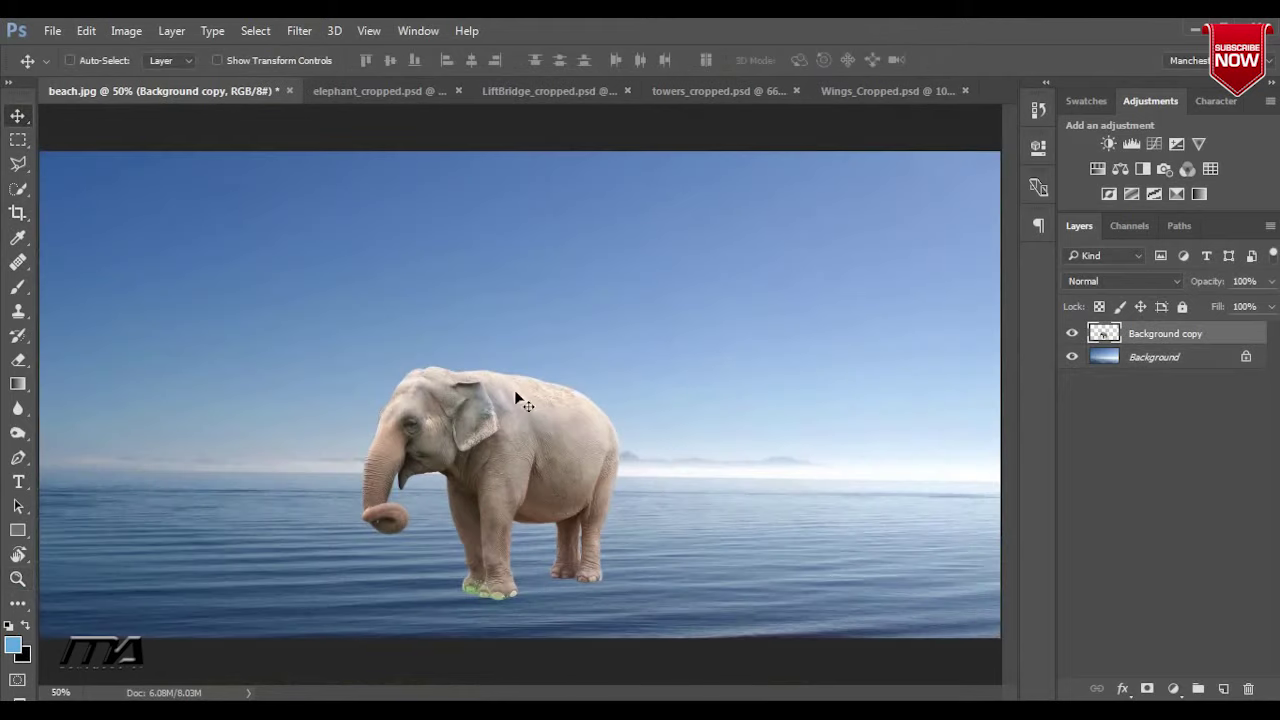
mouse_move(528, 406)
mouse_down()
mouse_move(391, 386)
mouse_move(382, 416)
mouse_move(365, 413)
mouse_up()
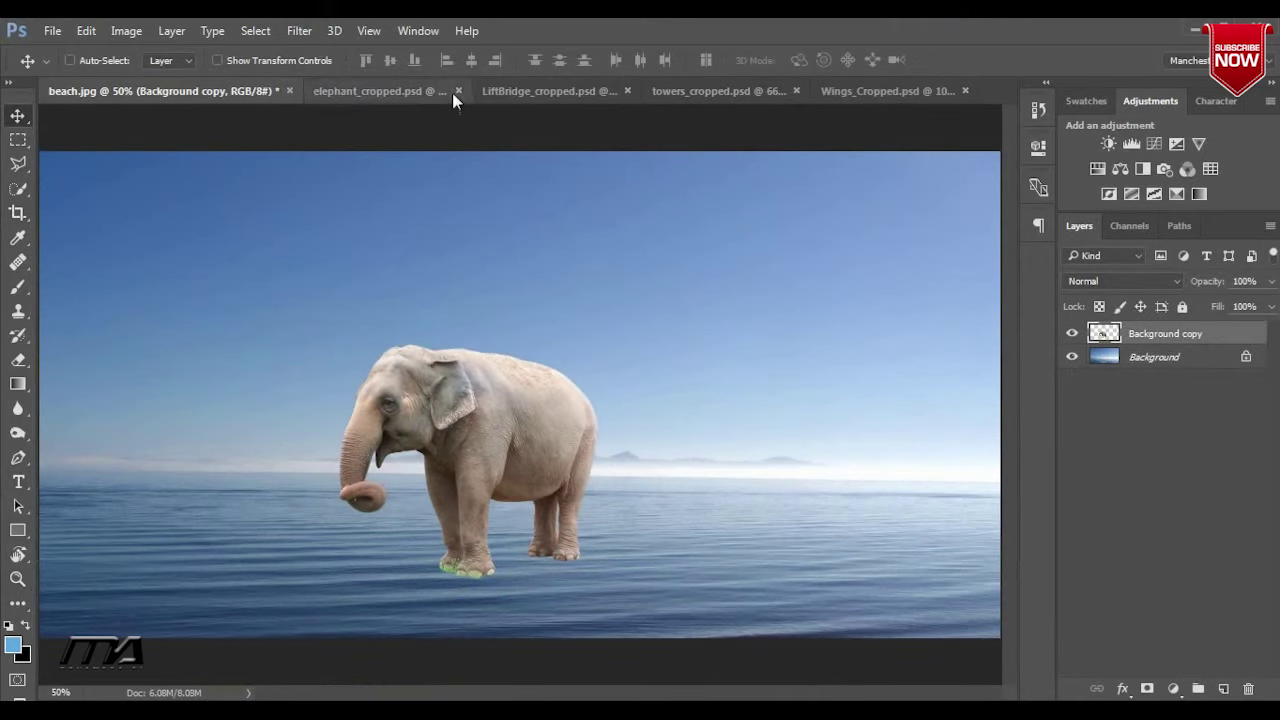
click(407, 91)
click(871, 91)
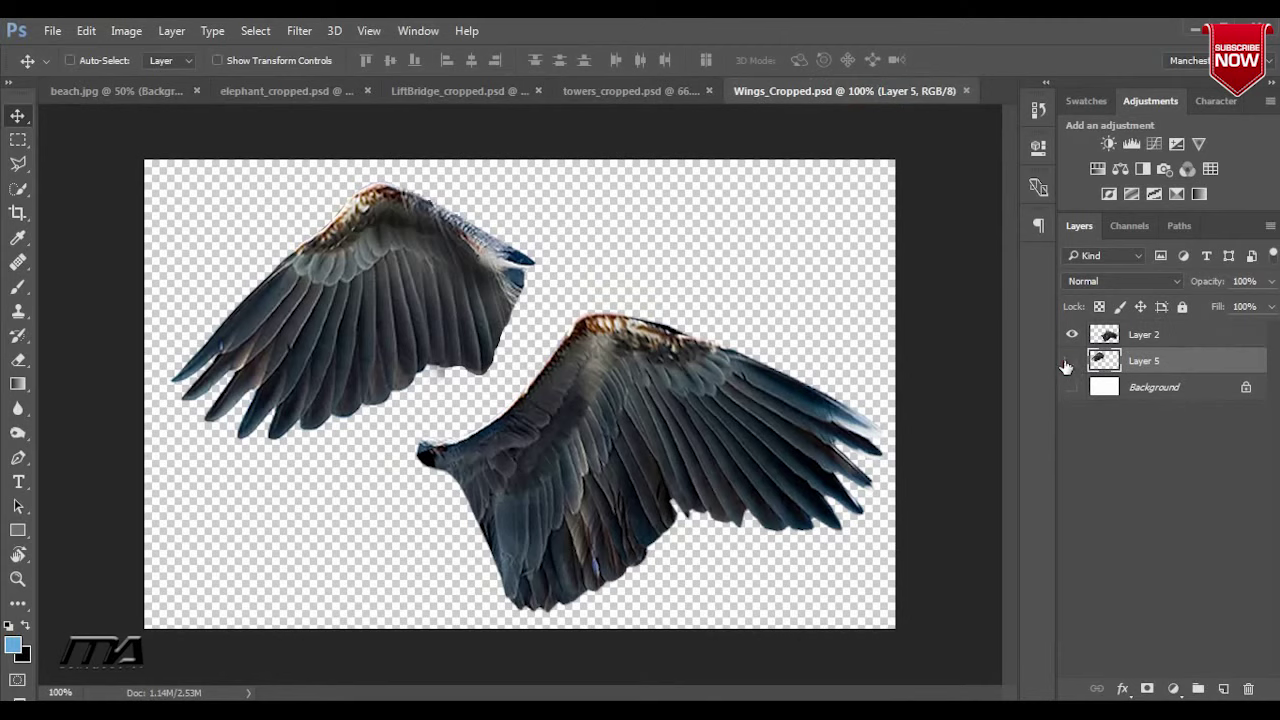
Drag both wing layers from Wings_Cropped.psd into beach.jpg
click(1071, 361)
click(1071, 335)
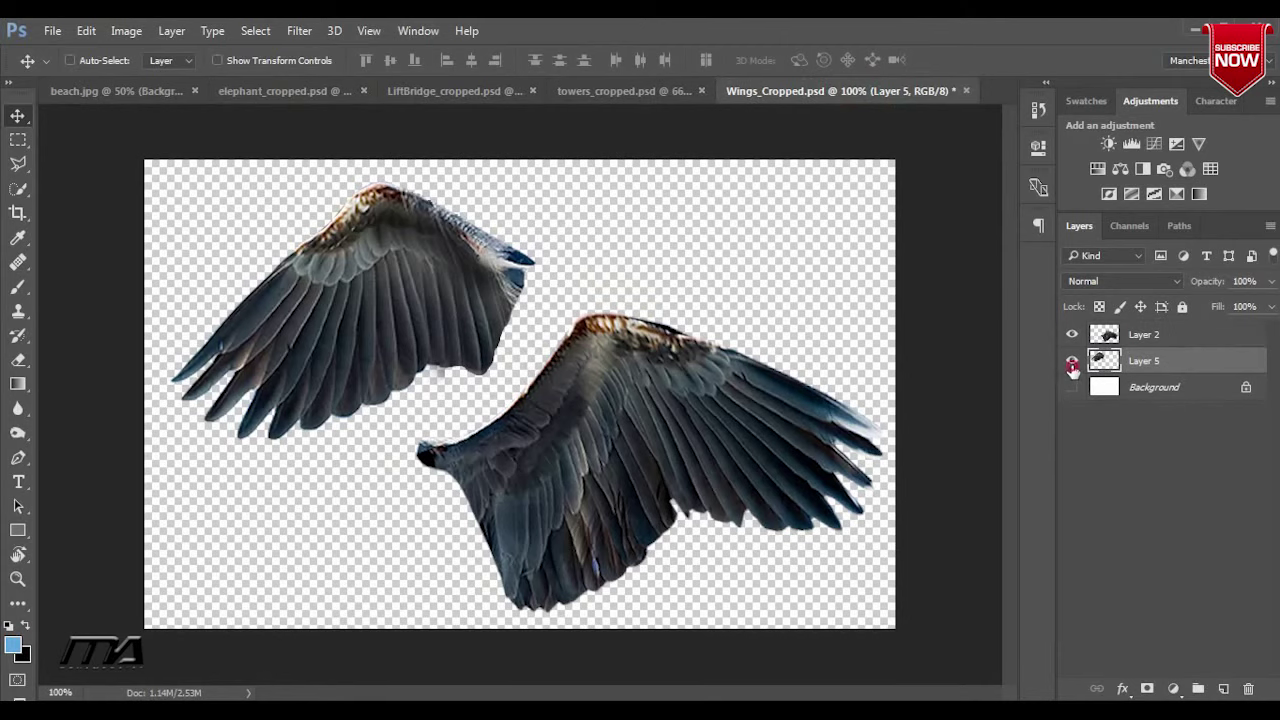
click(1072, 362)
drag(679, 453, 96, 91)
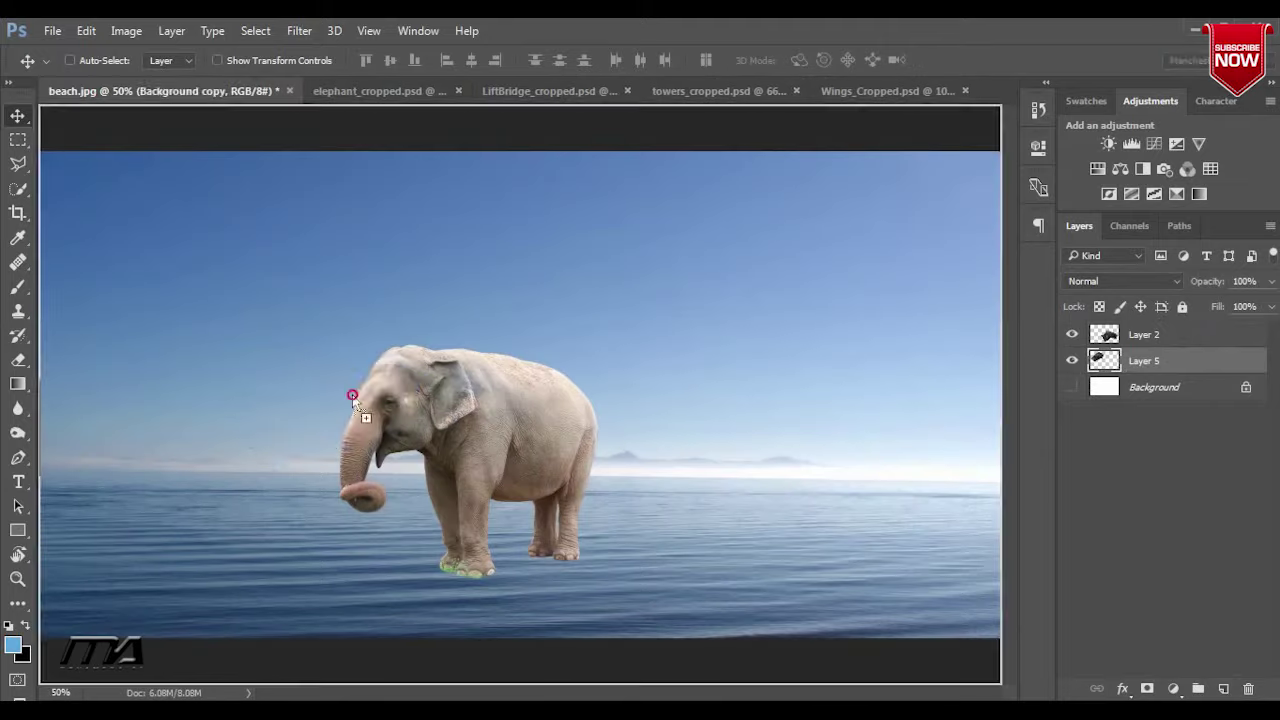
mouse_move(96, 91)
mouse_down()
mouse_move(349, 391)
mouse_move(358, 447)
mouse_up()
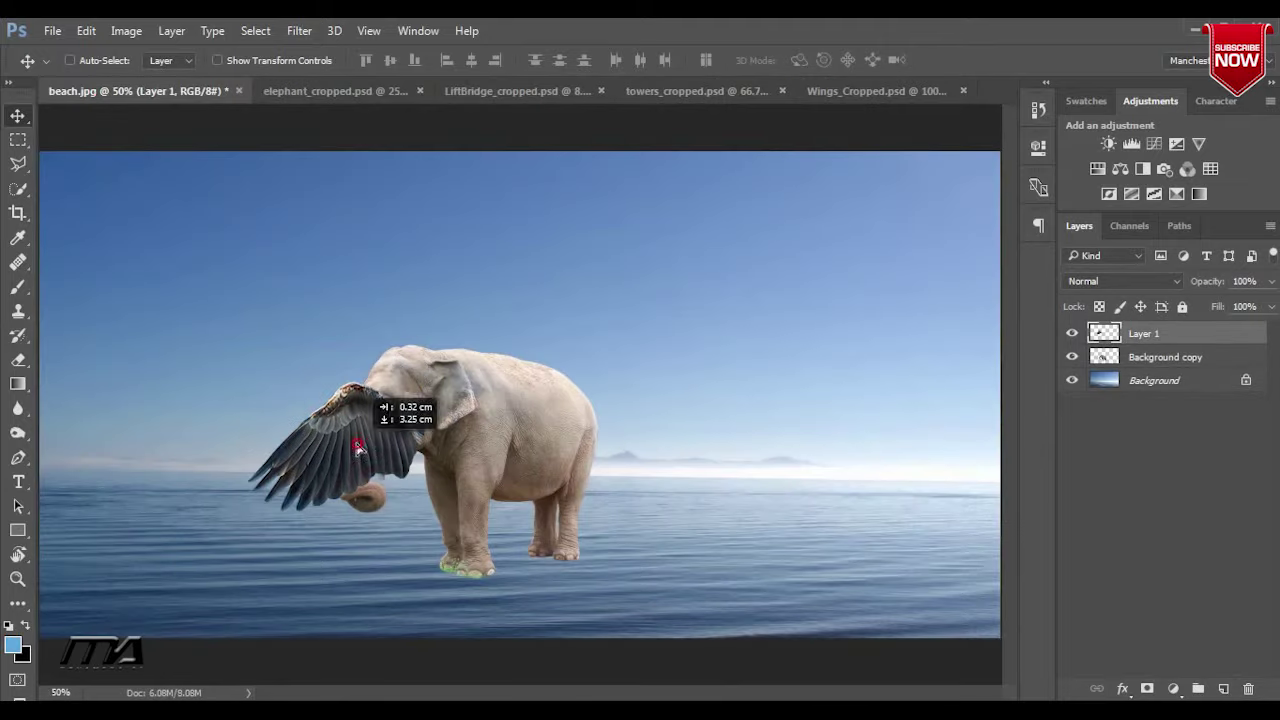
click(894, 90)
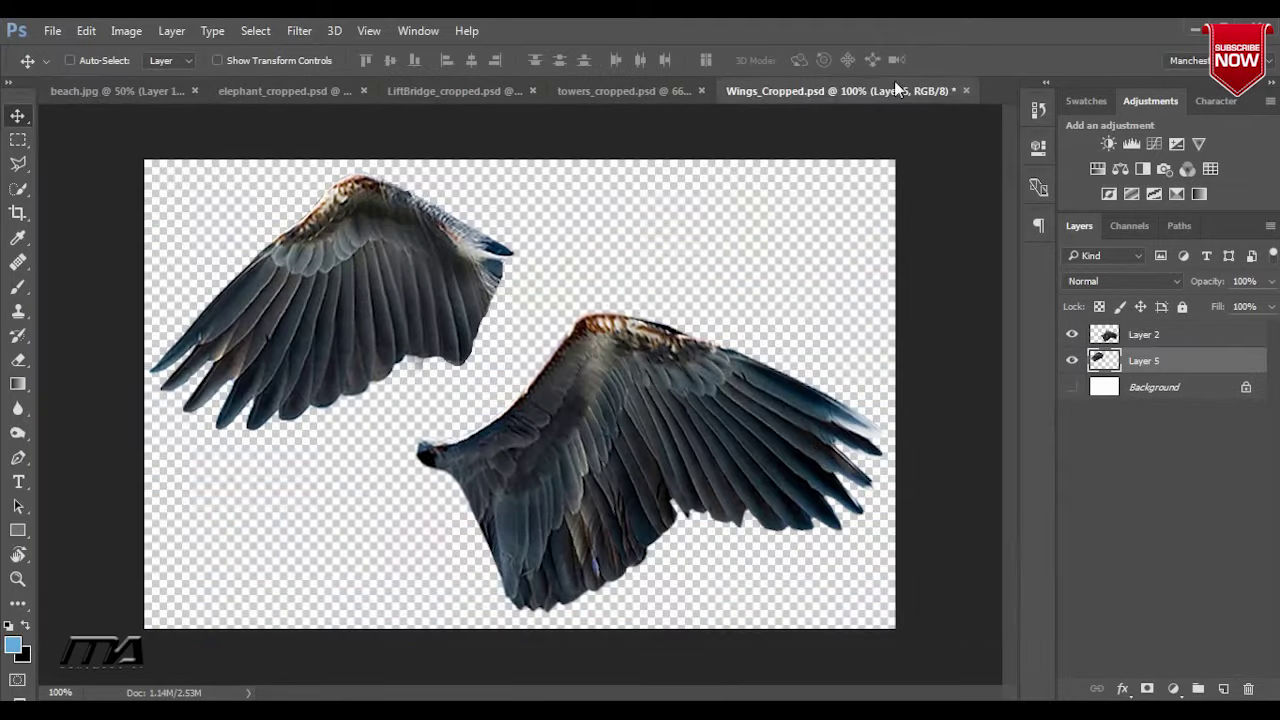
click(1136, 341)
mouse_move(677, 434)
mouse_down()
mouse_move(126, 97)
mouse_move(527, 400)
mouse_move(593, 404)
mouse_move(638, 378)
mouse_up()
Position the left wing behind the elephant's shoulder and the right wing on its back
click(1166, 362)
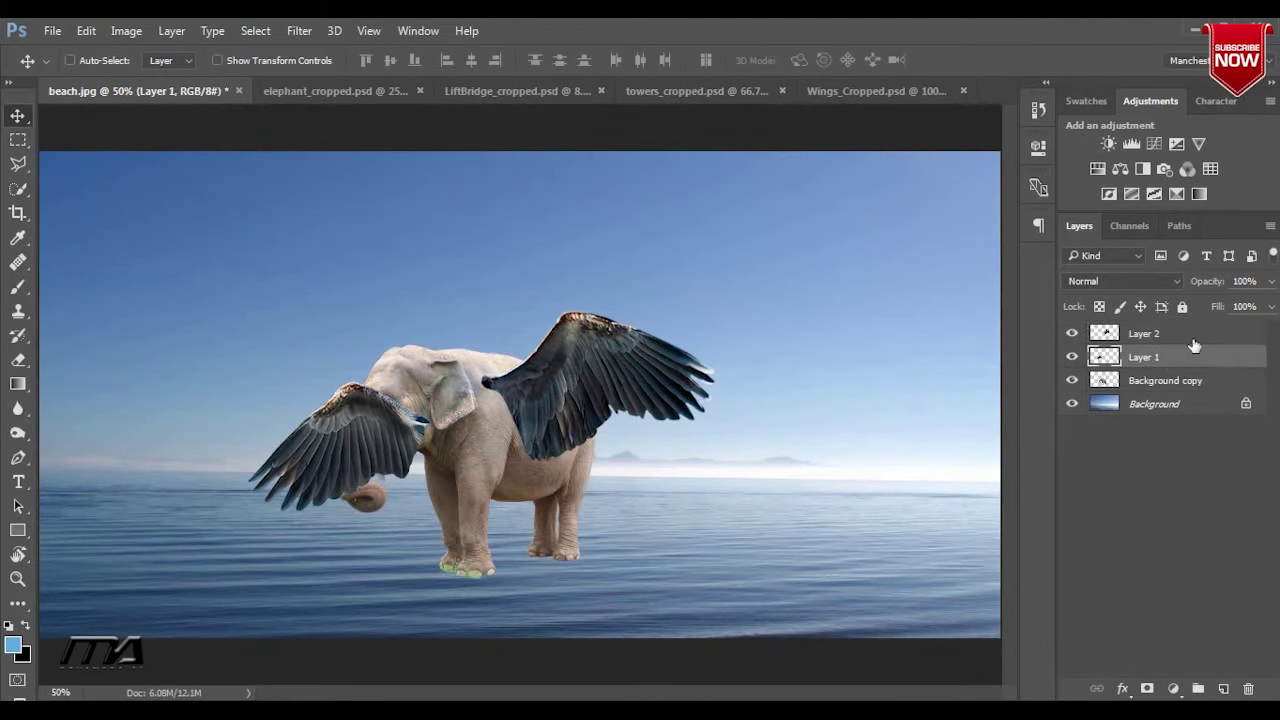
drag(371, 383, 356, 359)
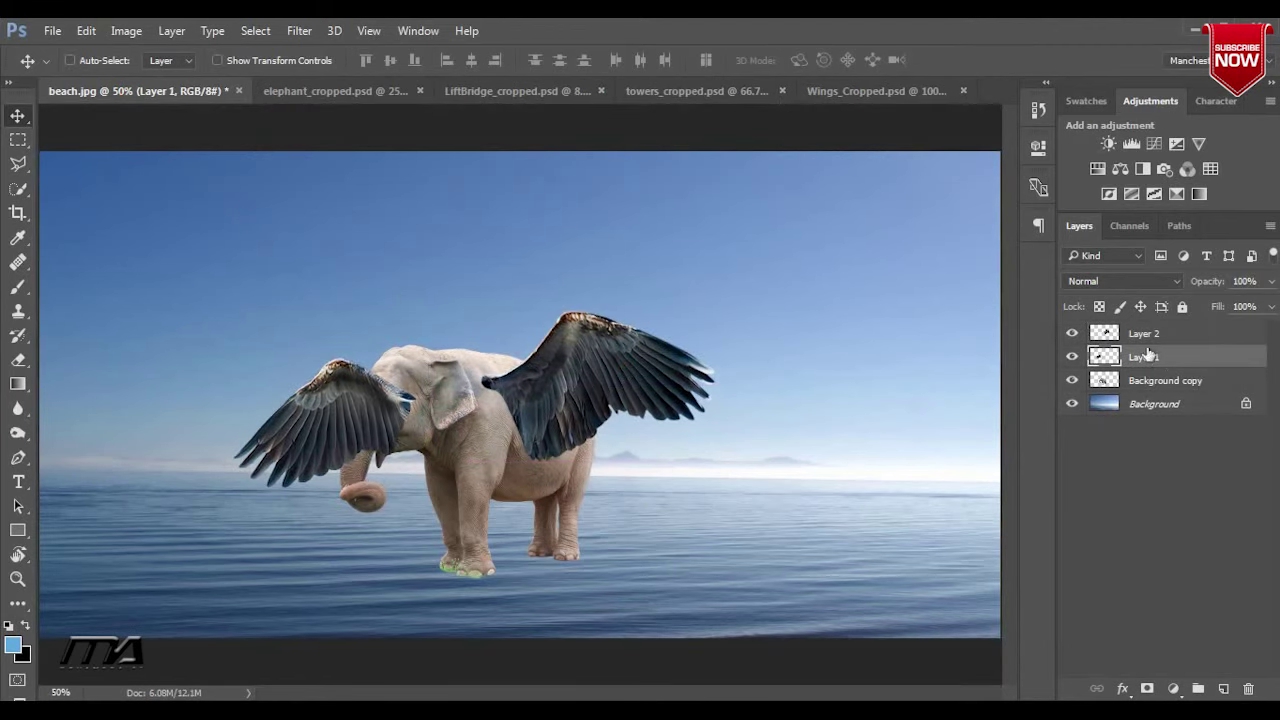
drag(1157, 360, 1190, 392)
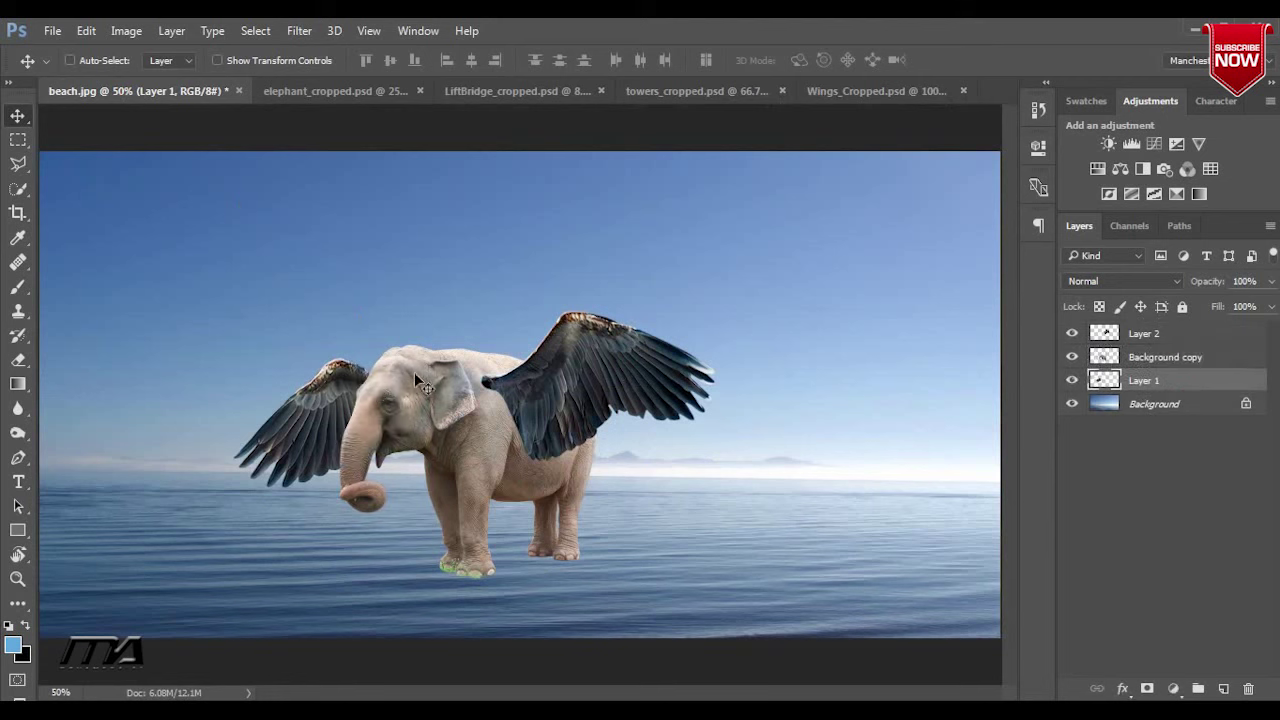
drag(314, 399, 332, 354)
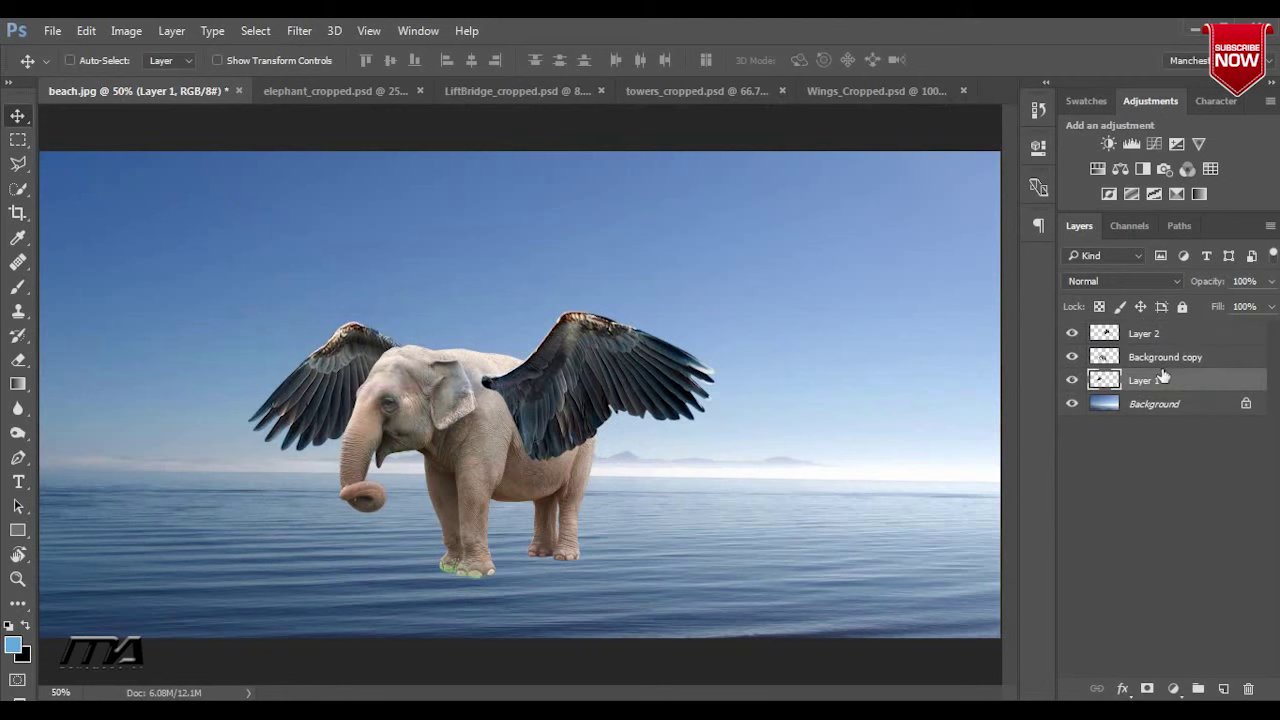
click(1183, 341)
drag(563, 369, 548, 370)
Scale the left wing (Layer 1) to about 105% and nudge it into place
click(1188, 361)
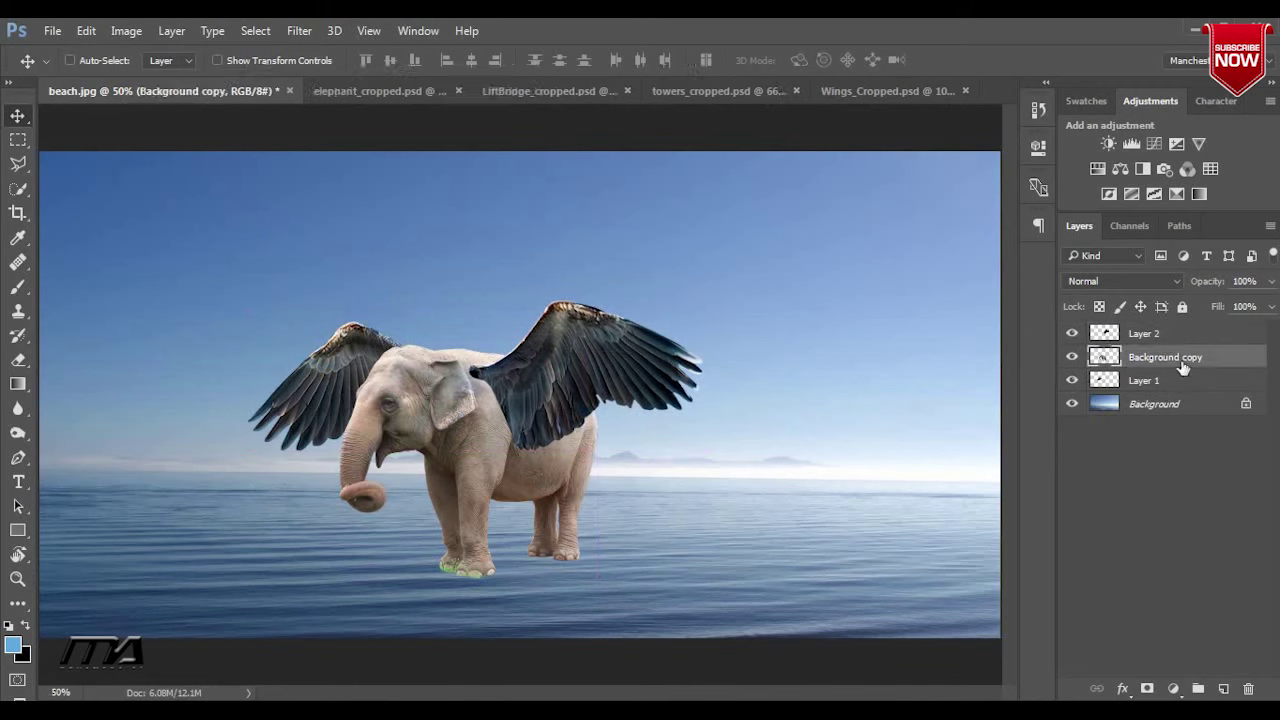
drag(383, 405, 357, 388)
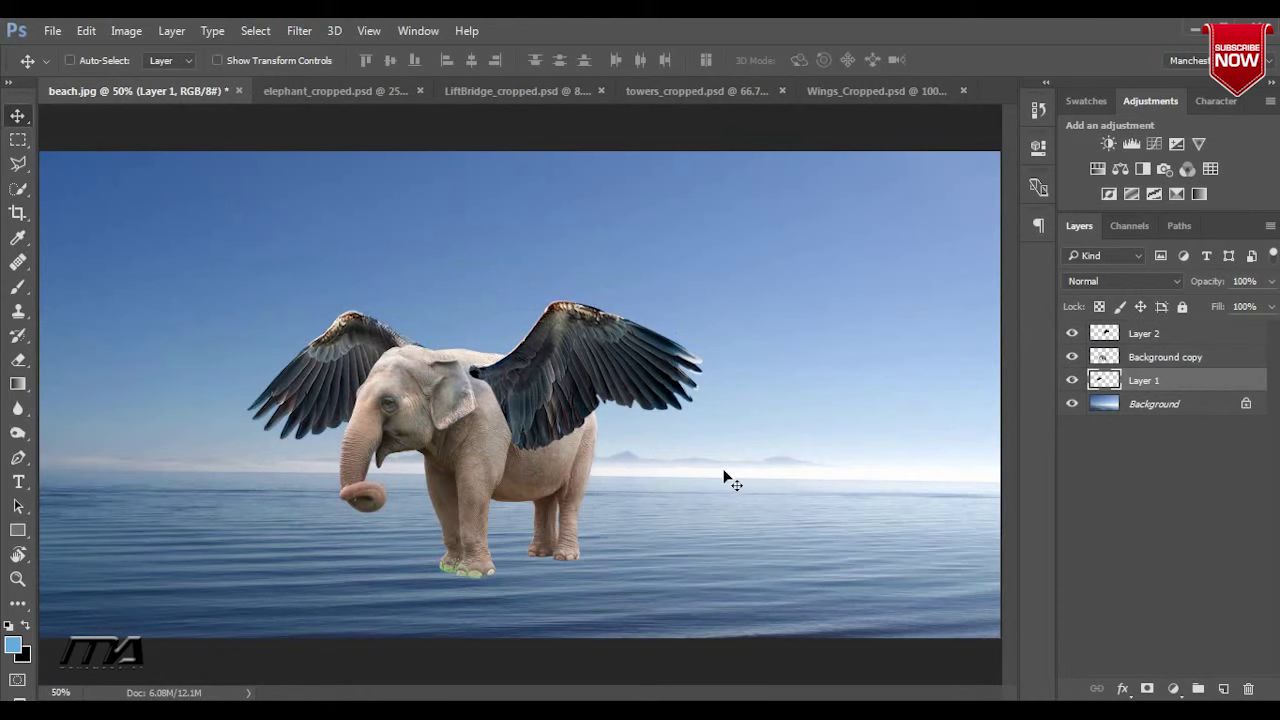
key(ctrl+t)
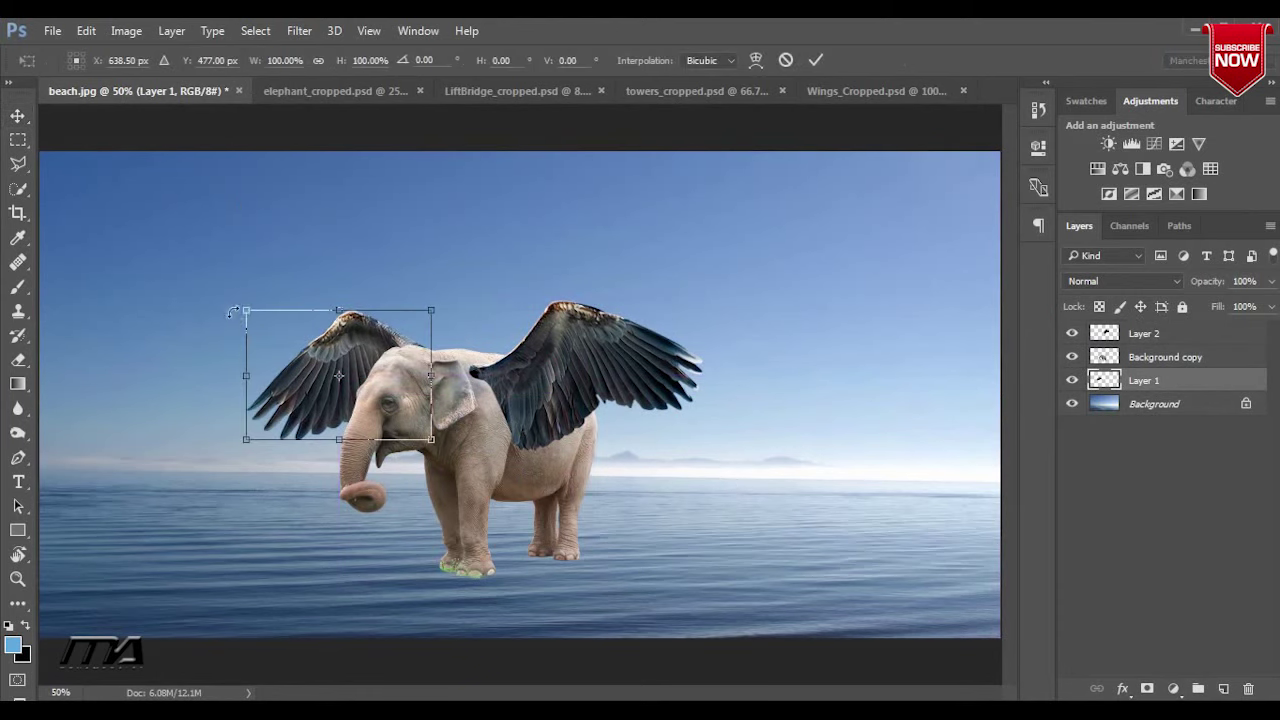
drag(246, 310, 237, 303)
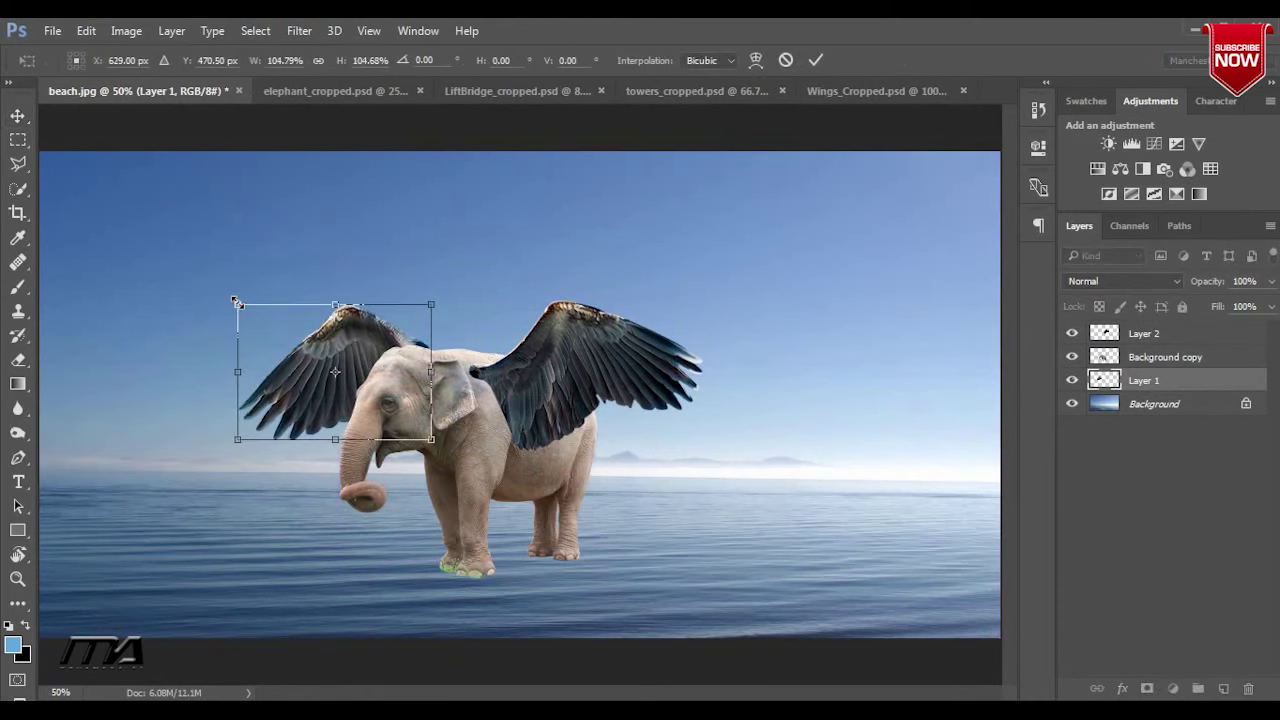
click(816, 60)
drag(350, 352, 345, 357)
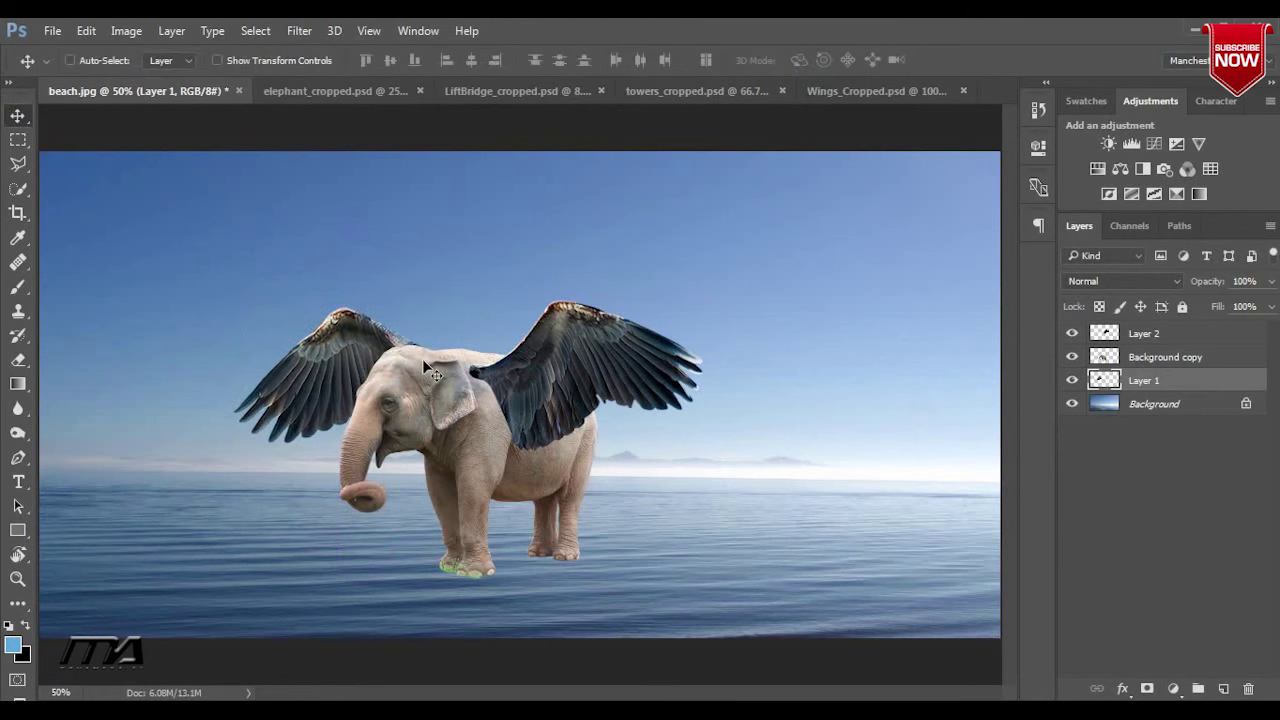
key(Right)
key(Right)
key(Right)
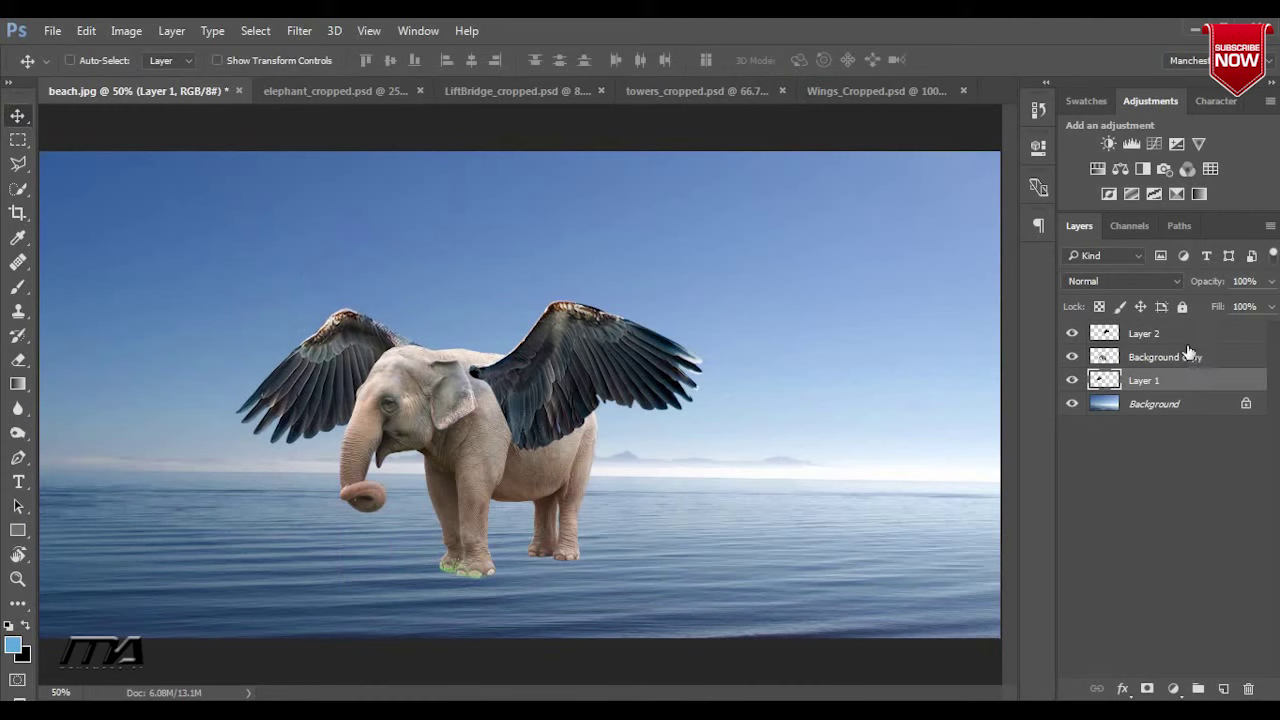
Select Background copy and toggle the right wing's visibility to compare
click(1166, 354)
click(1073, 357)
click(1073, 357)
click(1073, 334)
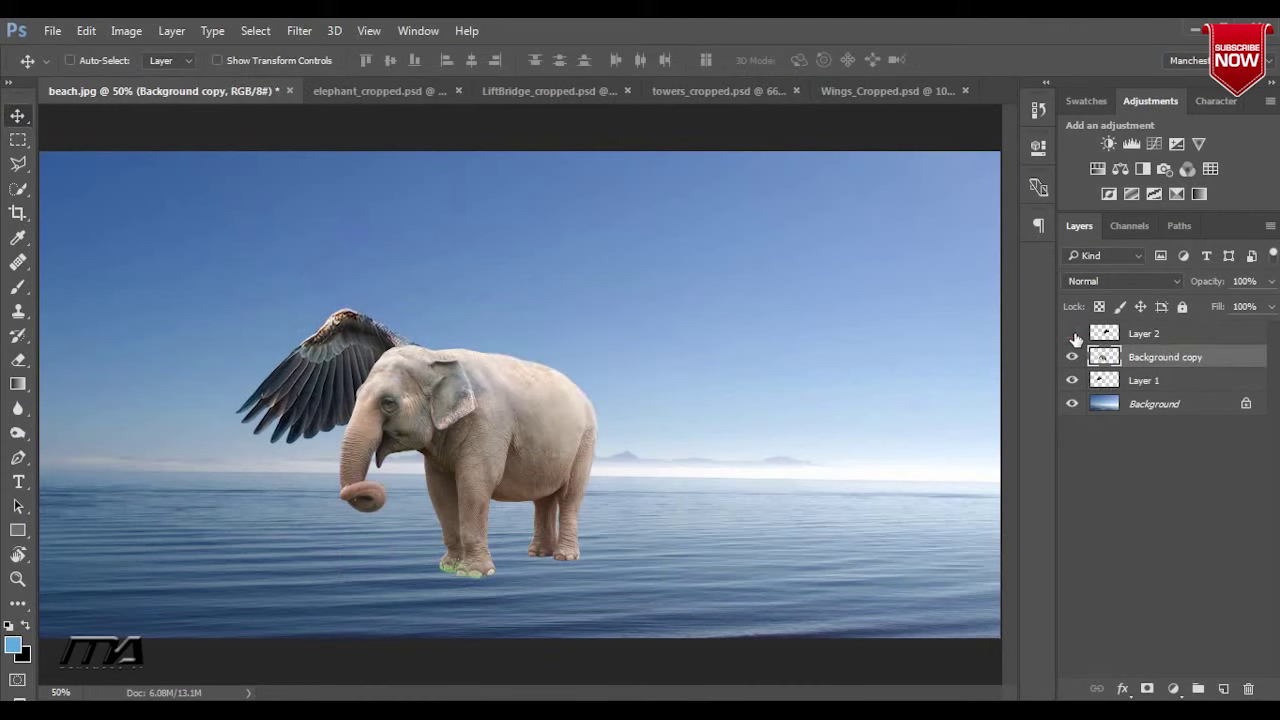
click(1073, 334)
Add a layer mask to Layer 2 and set up a soft 143 px brush
click(1160, 340)
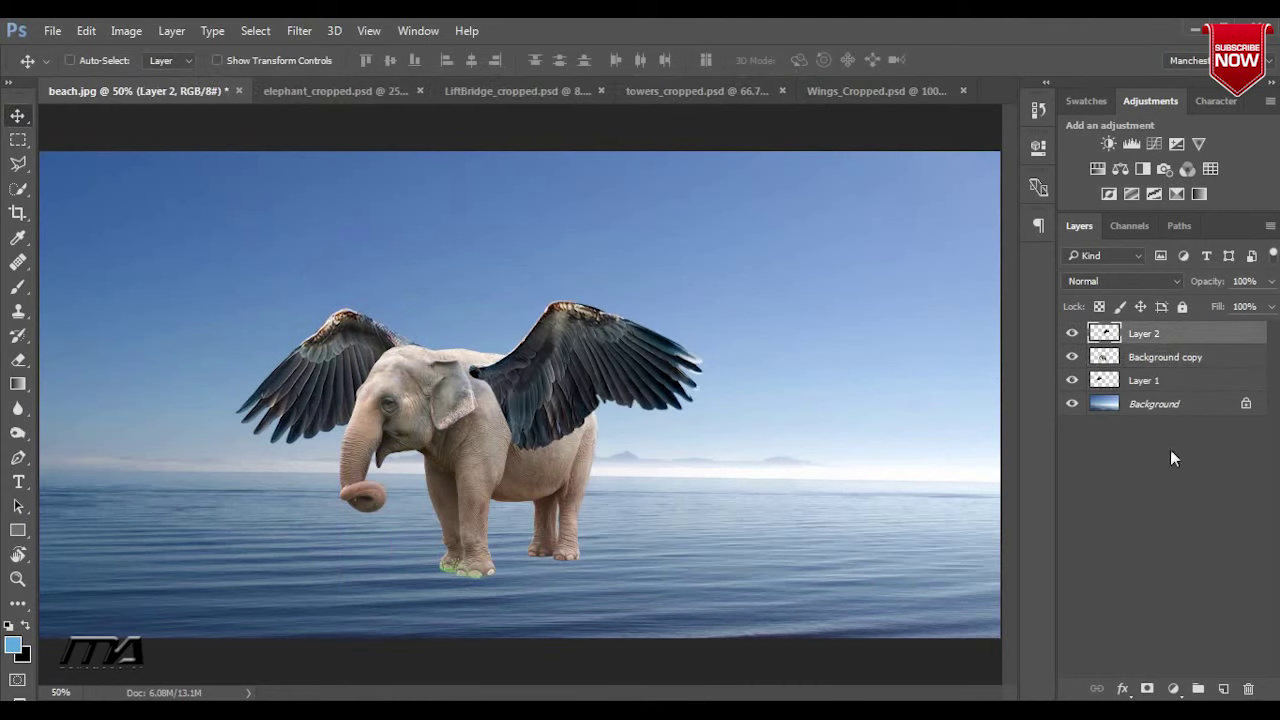
click(1145, 690)
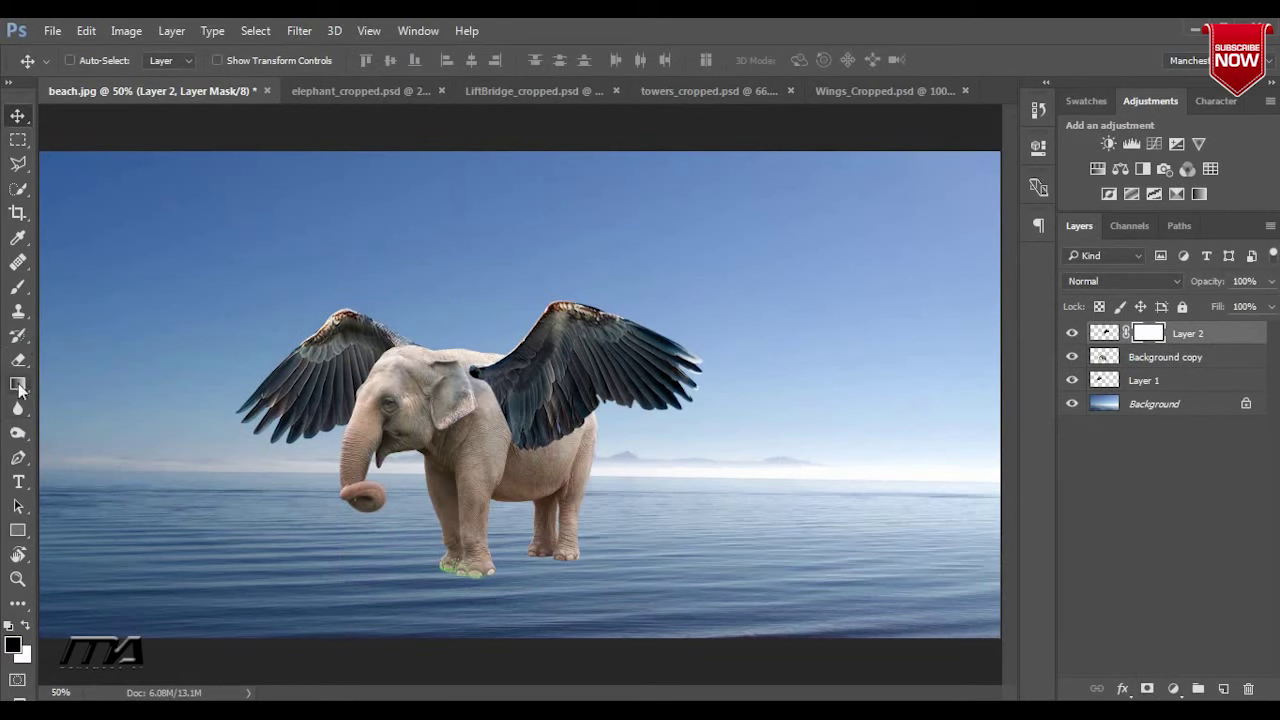
click(18, 286)
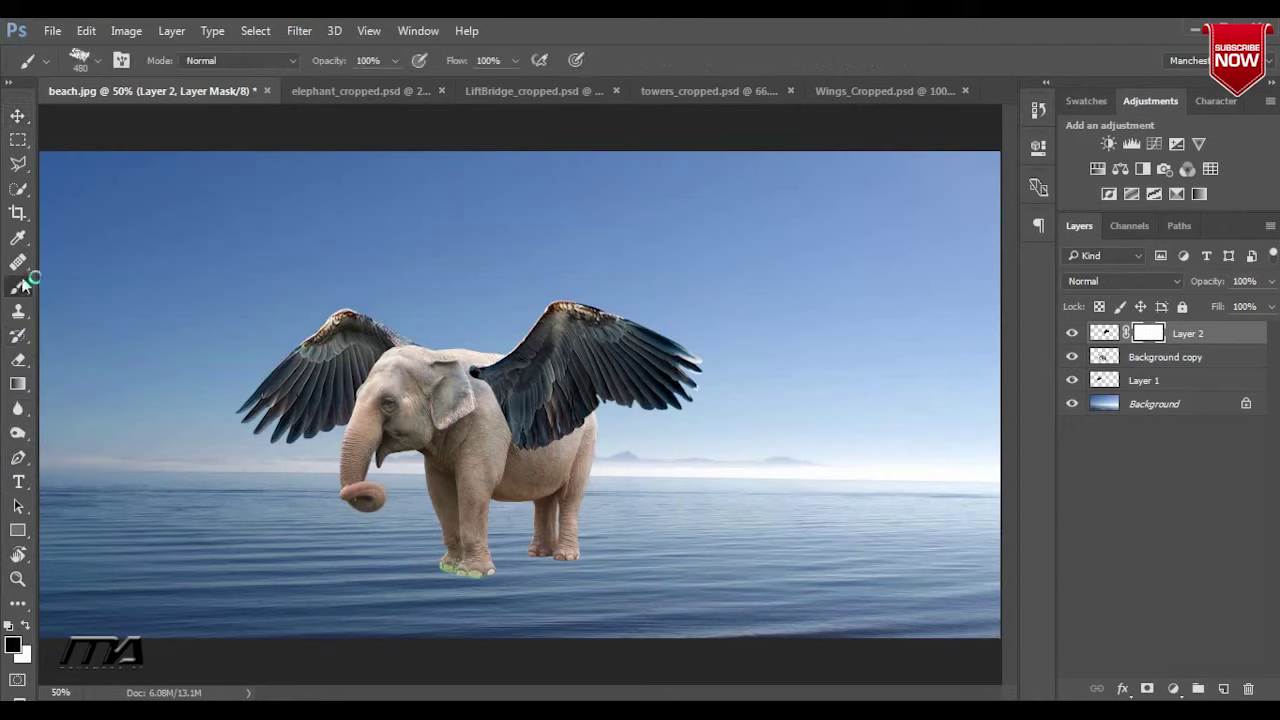
right_click(307, 274)
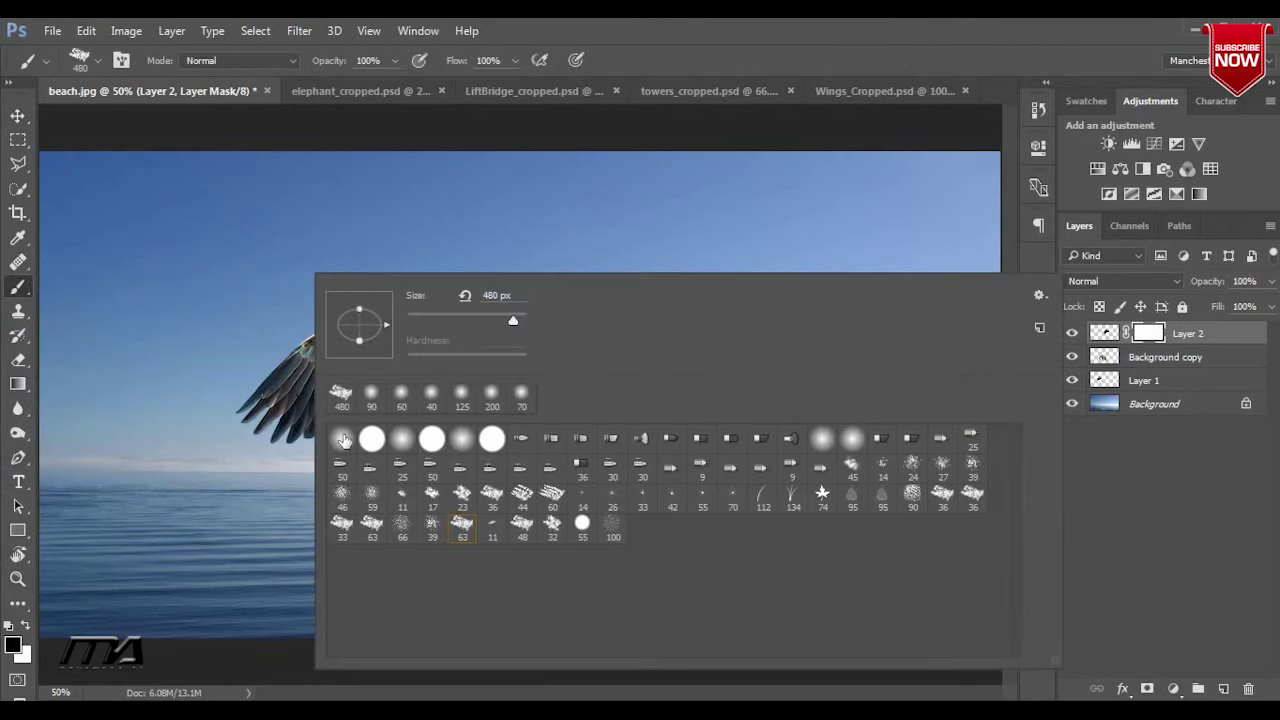
click(371, 398)
drag(460, 320, 479, 320)
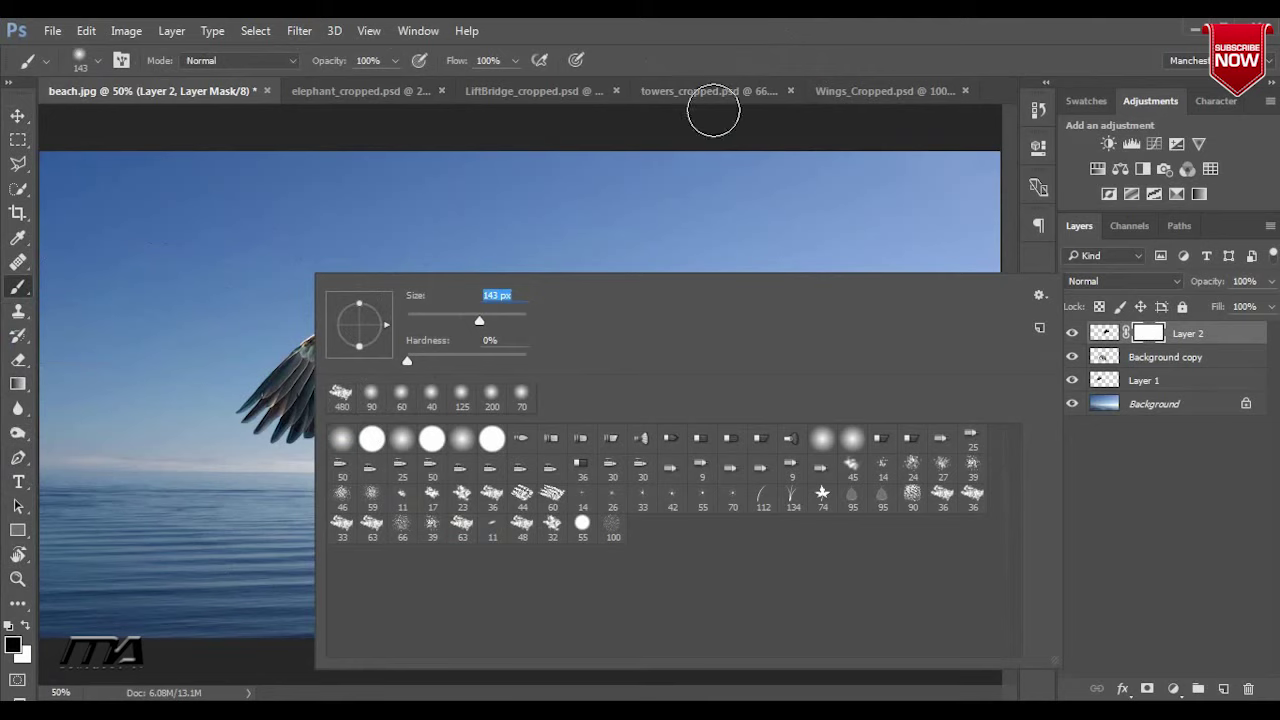
key(Return)
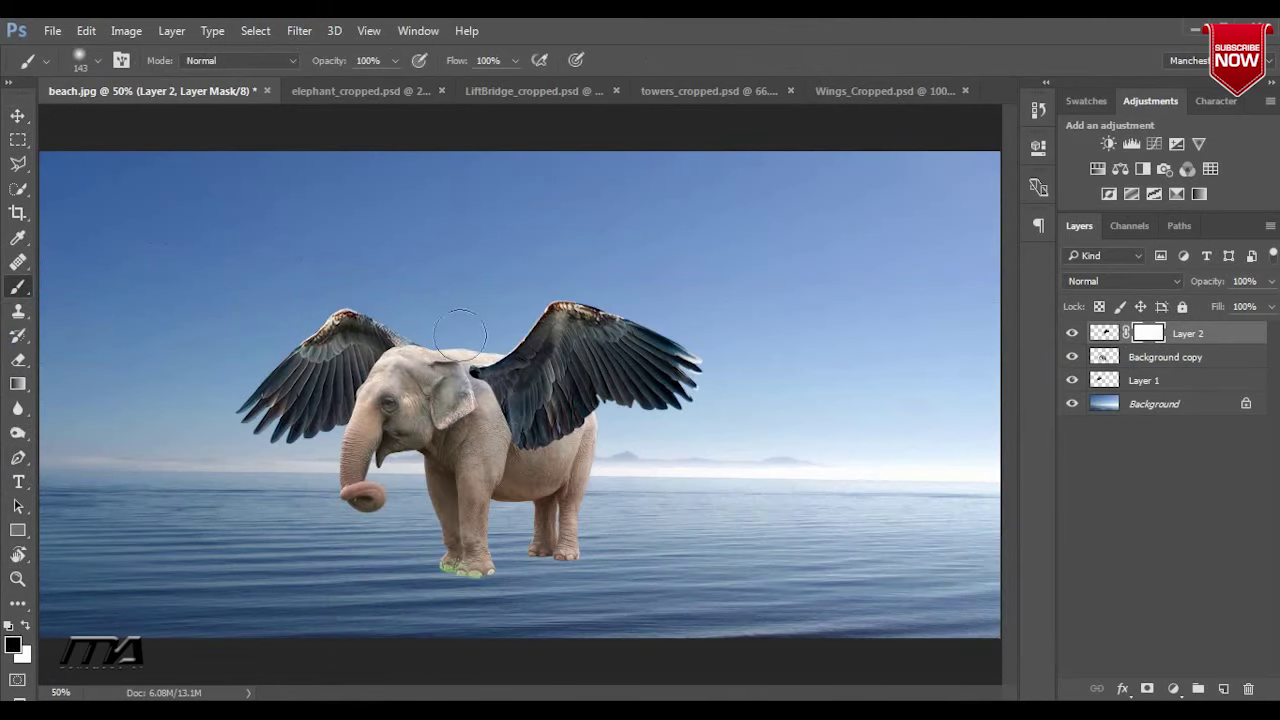
Paint black on the mask to blend the wing base, then white to restore shoulder detail
mouse_move(441, 317)
mouse_down()
mouse_move(470, 341)
mouse_move(505, 415)
mouse_up()
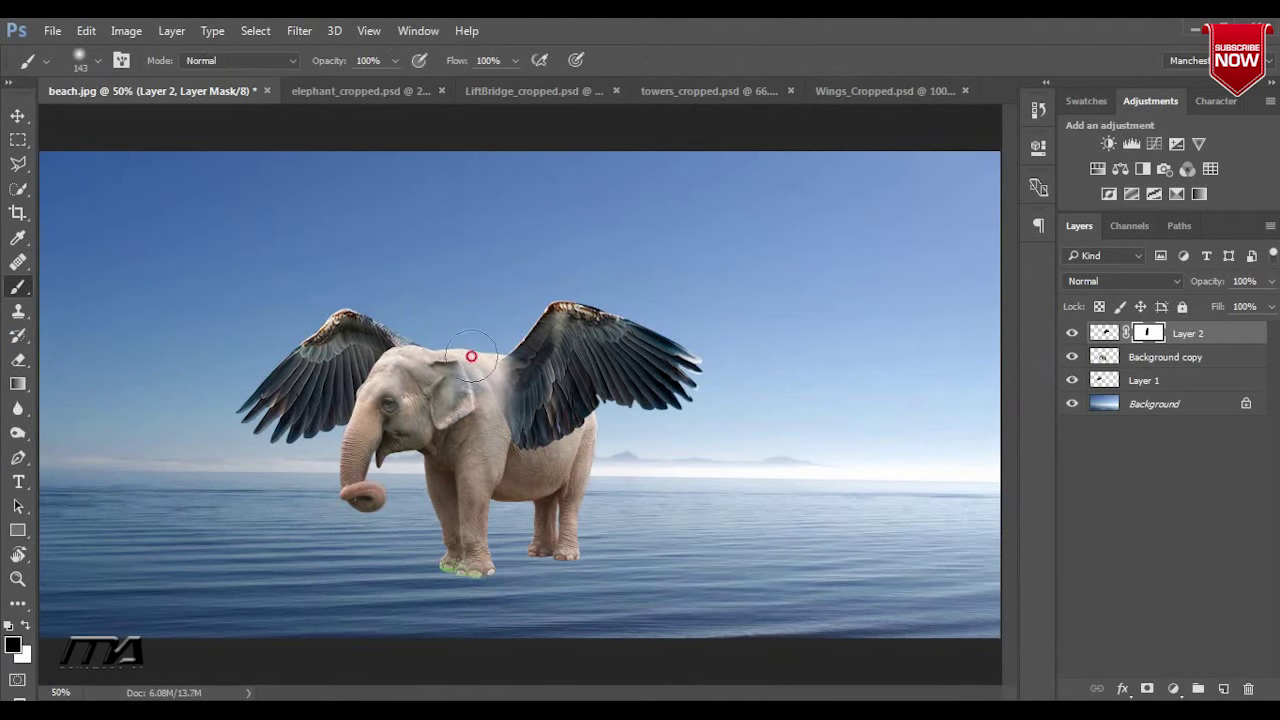
drag(471, 357, 447, 398)
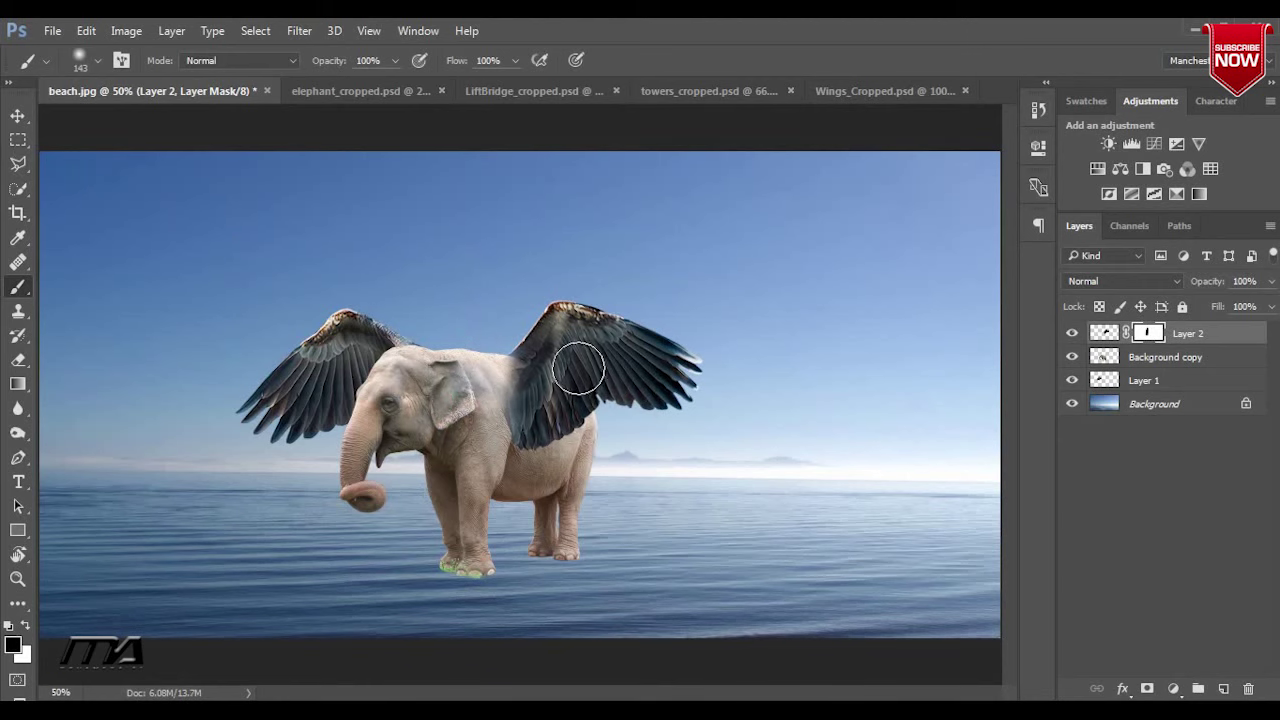
click(27, 625)
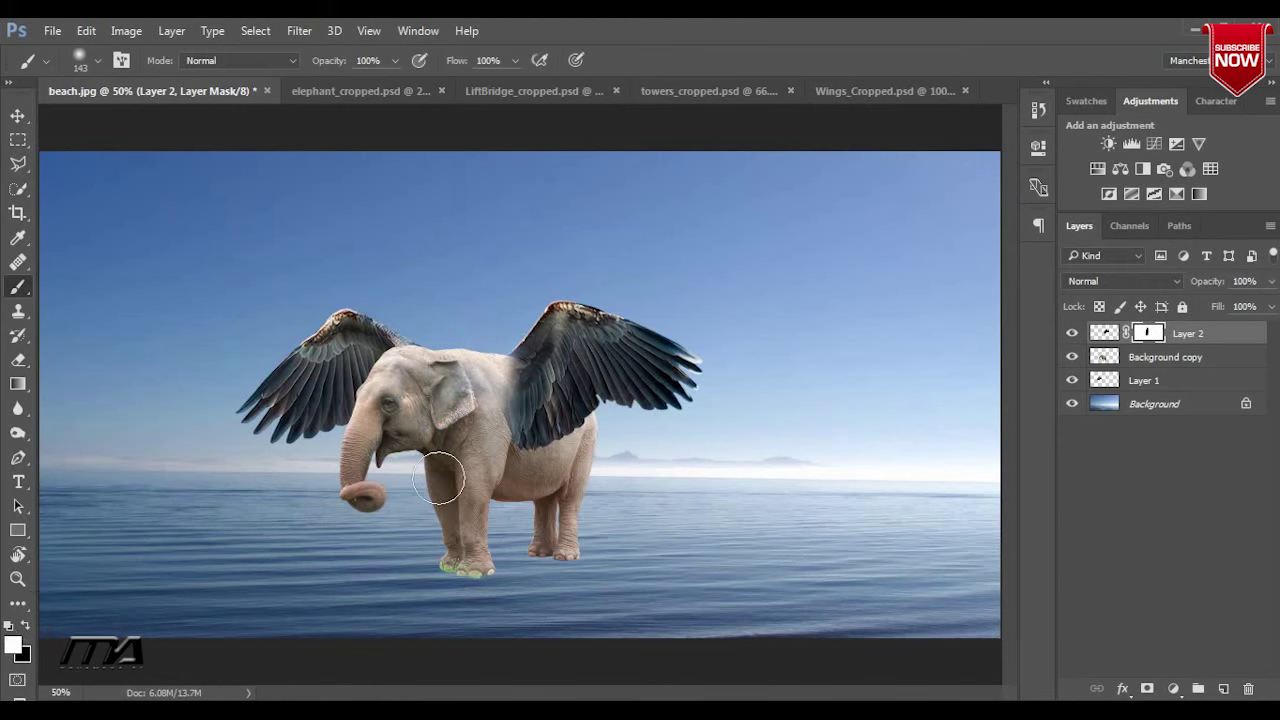
right_click(351, 326)
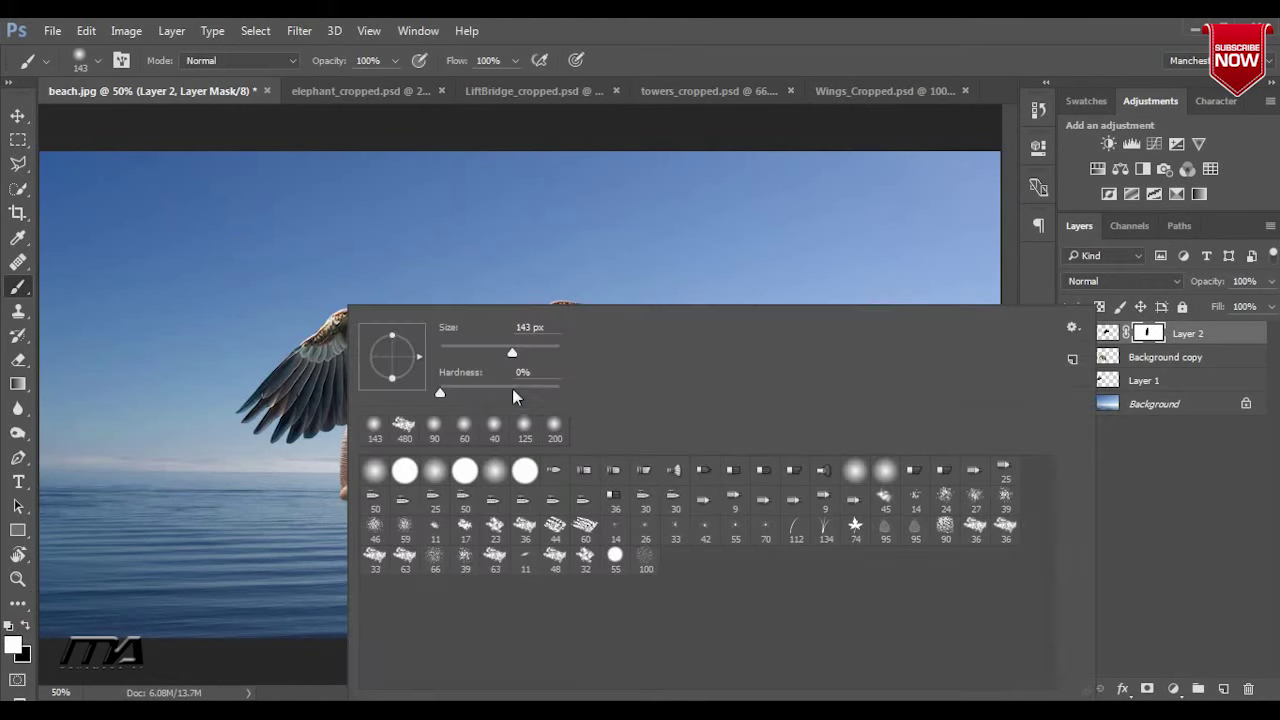
key(Return)
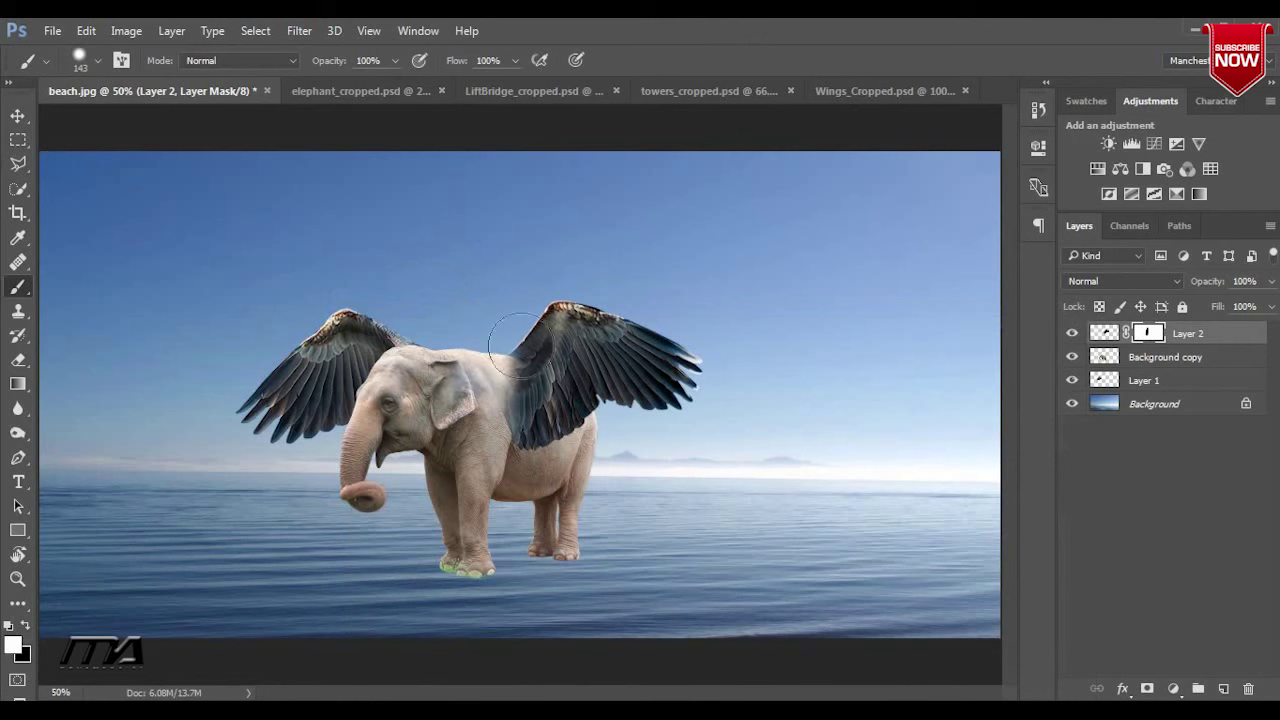
mouse_move(520, 345)
mouse_down()
mouse_move(548, 364)
mouse_move(540, 348)
mouse_move(534, 423)
mouse_move(546, 345)
mouse_move(528, 337)
mouse_up()
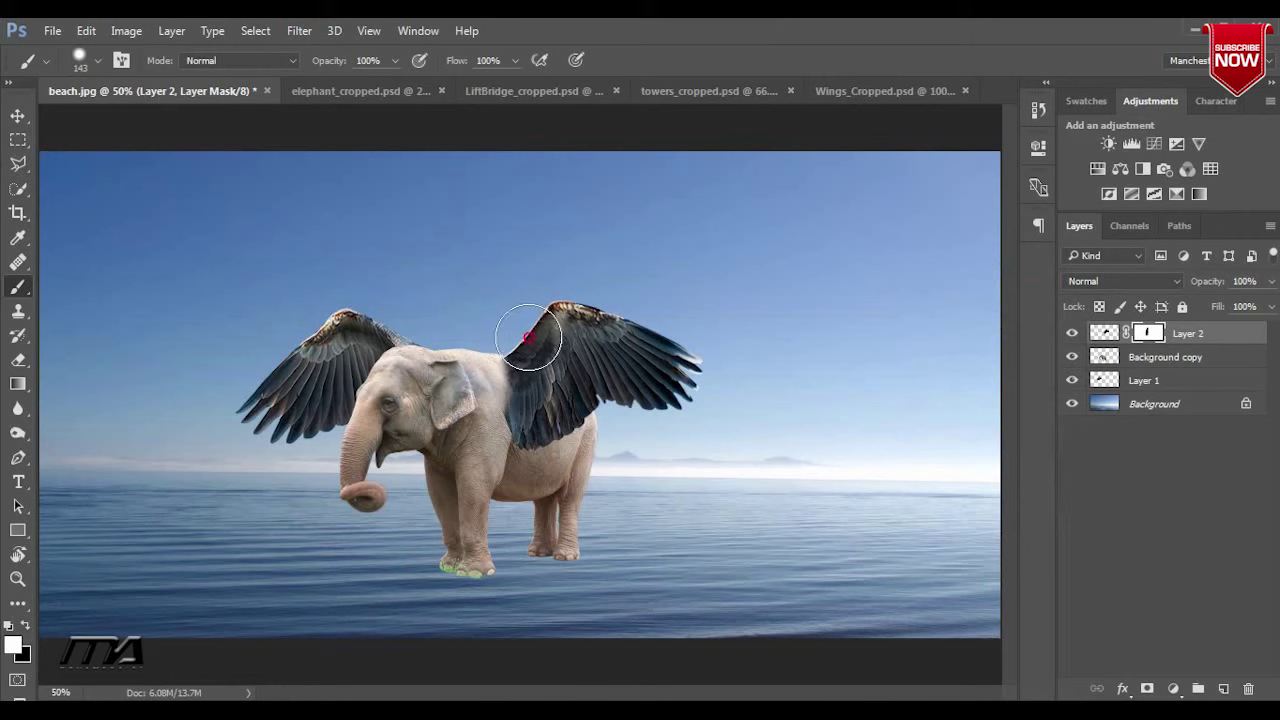
Toggle the right wing and elephant layers on and off to check the wing blend
click(20, 114)
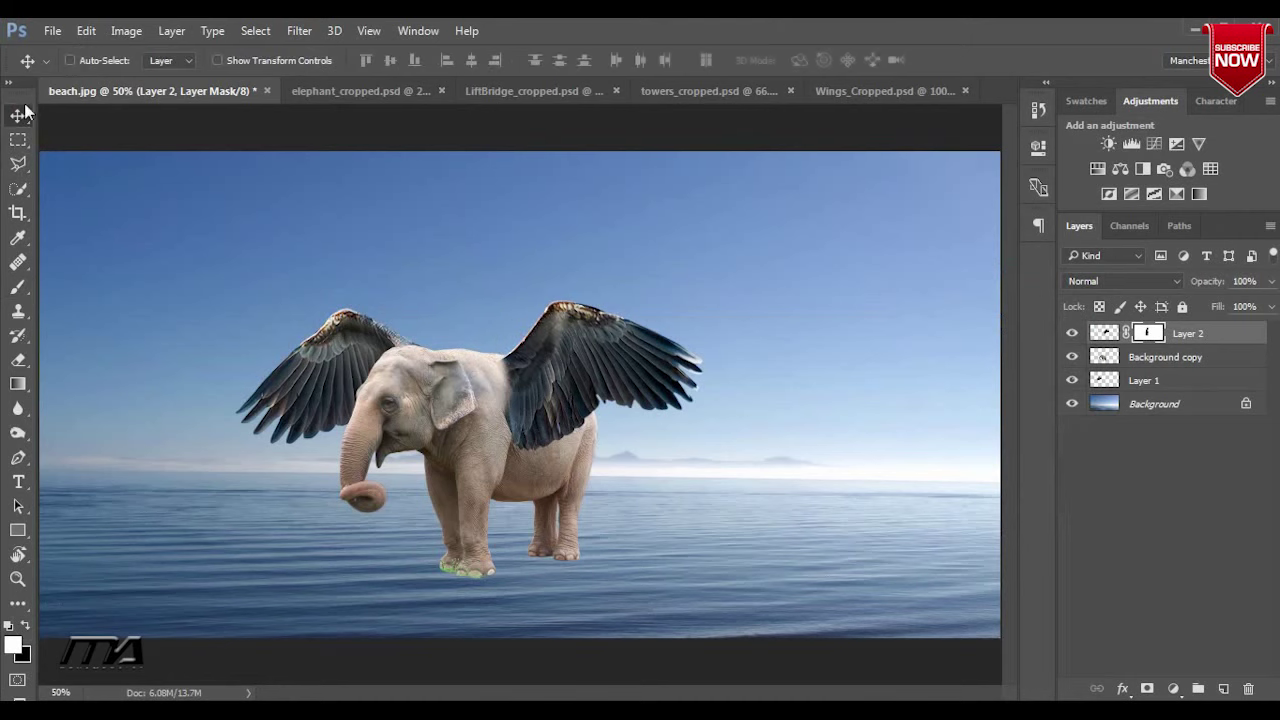
click(1105, 337)
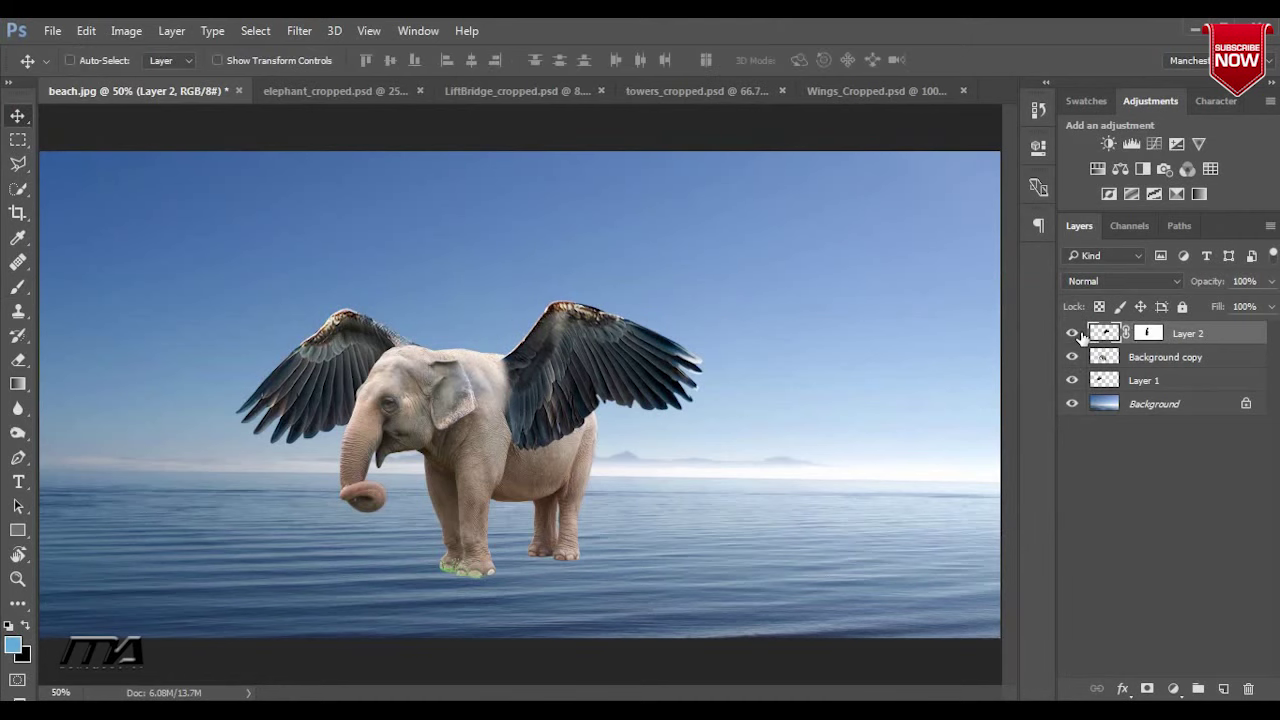
click(1079, 334)
click(1074, 357)
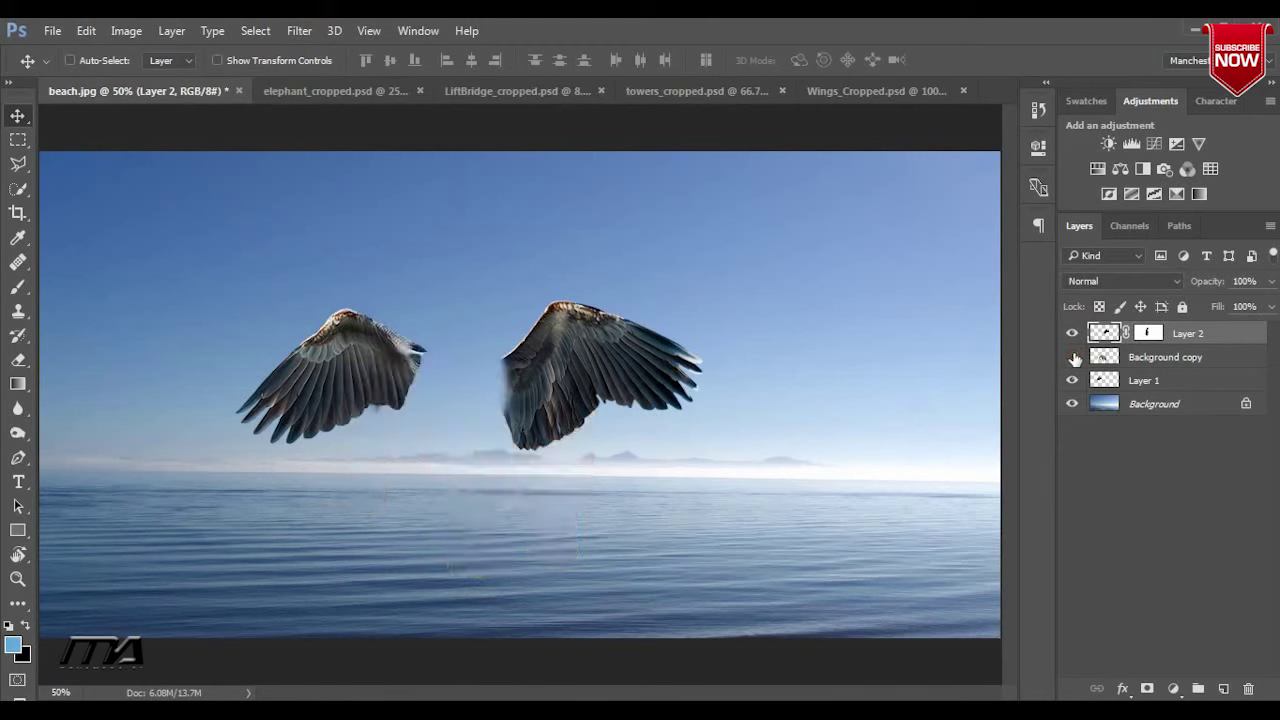
click(1074, 357)
click(1182, 382)
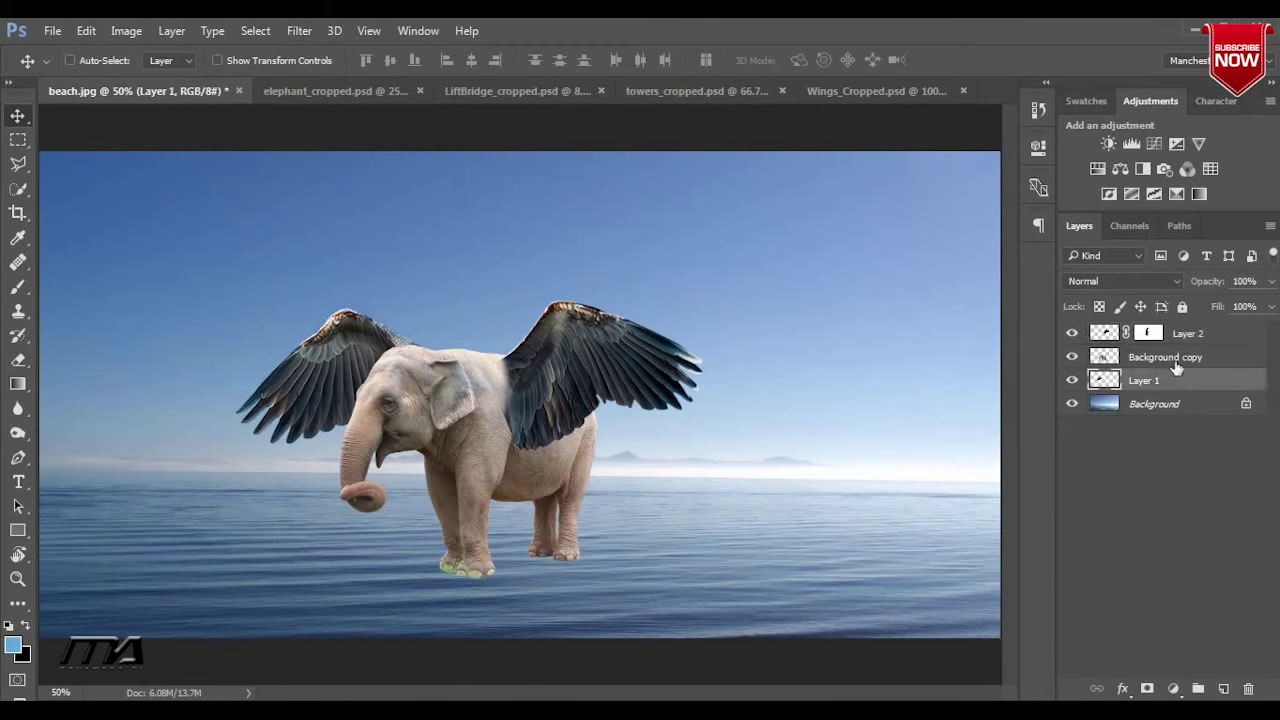
click(1180, 356)
click(1199, 334)
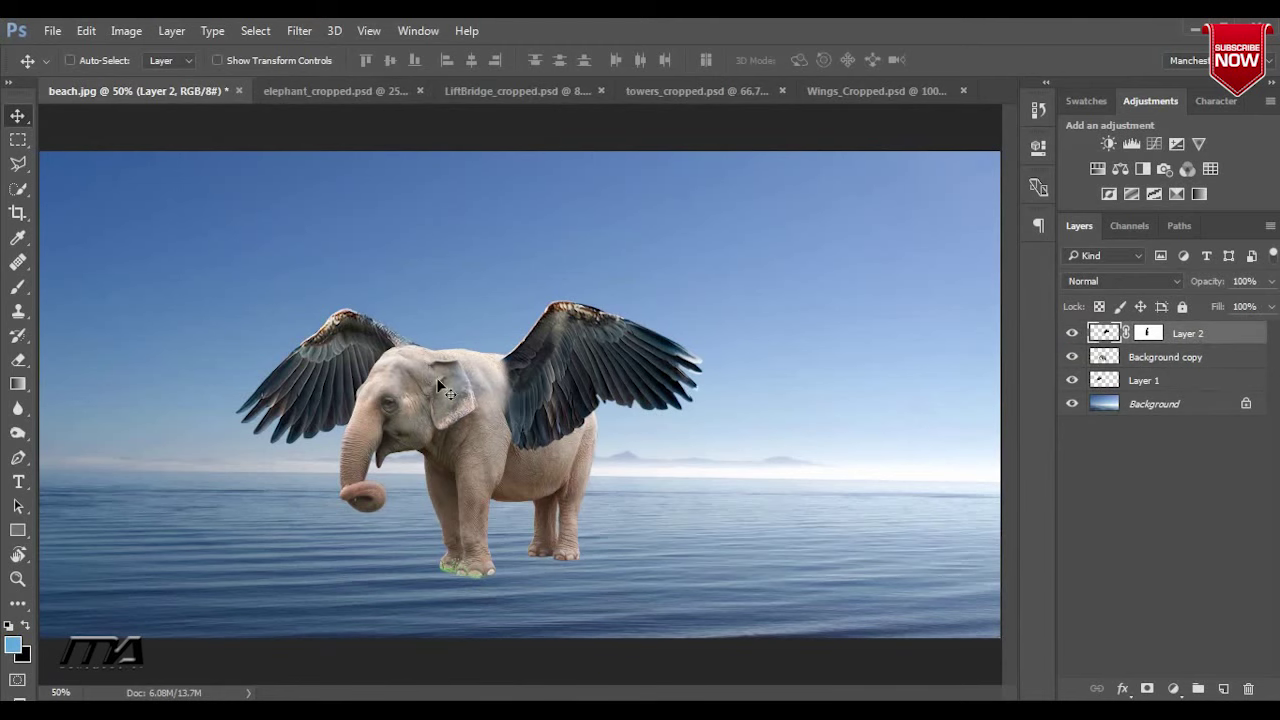
Zoom out to frame the whole scene, then switch to elephant_cropped.psd
click(18, 578)
mouse_move(660, 506)
mouse_down()
mouse_move(620, 503)
mouse_move(642, 518)
mouse_up()
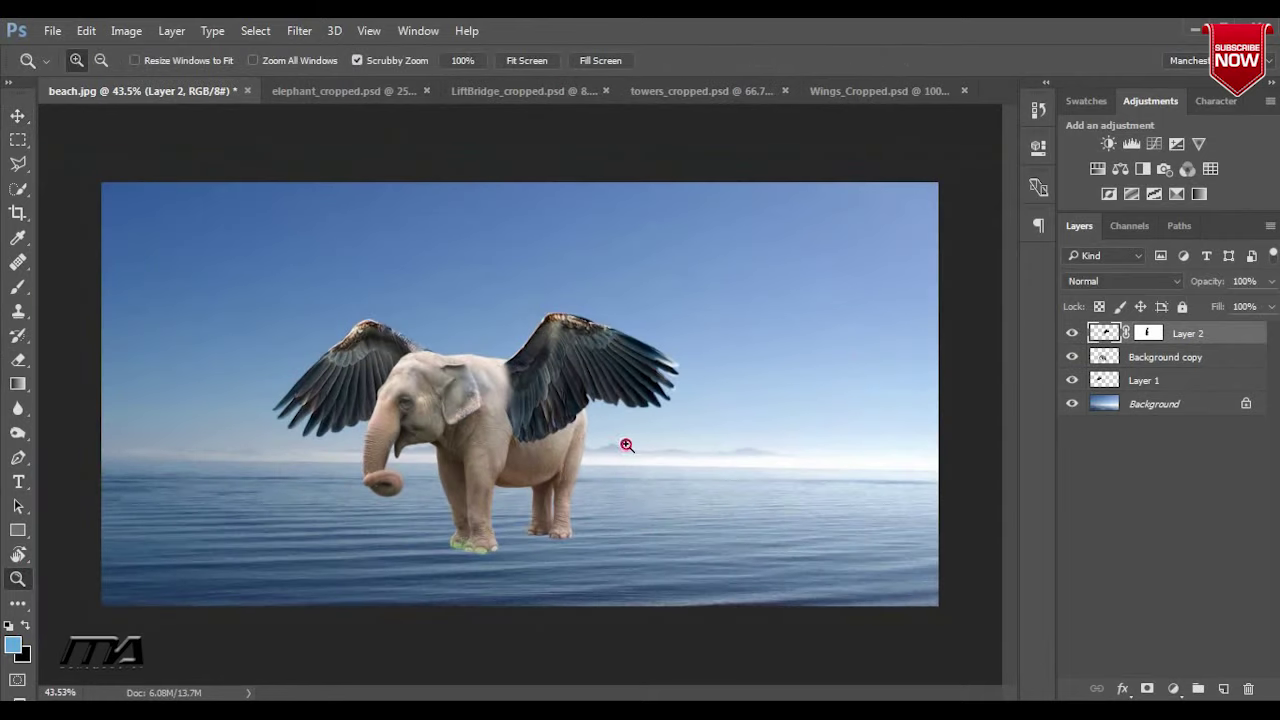
drag(628, 456, 646, 480)
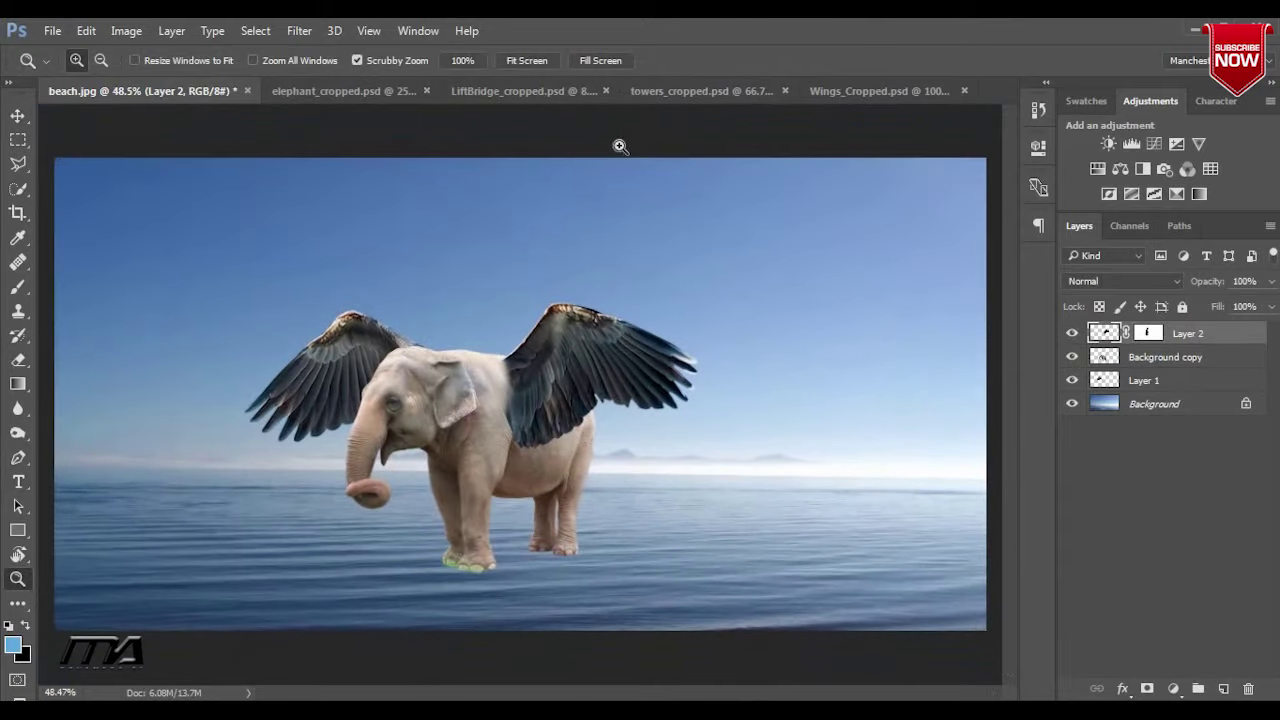
click(363, 93)
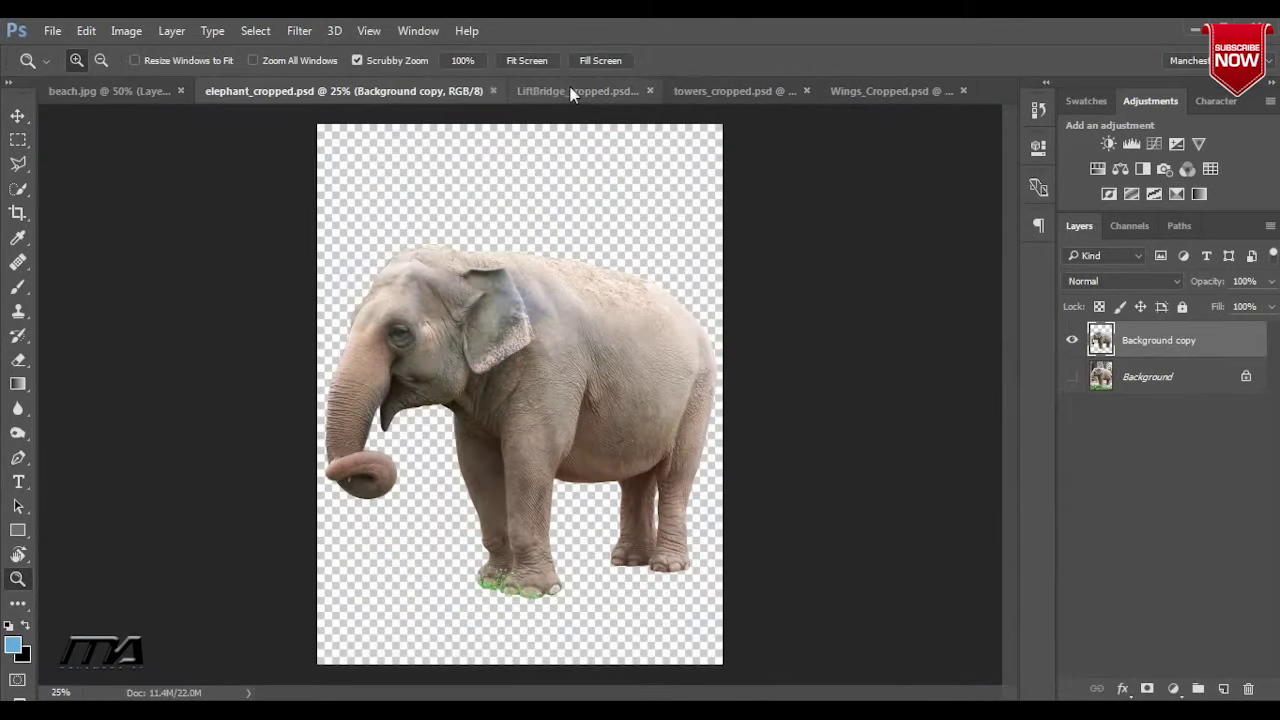
Drag the lift-bridge tower from LiftBridge_cropped.psd into the beach scene
click(571, 92)
click(18, 116)
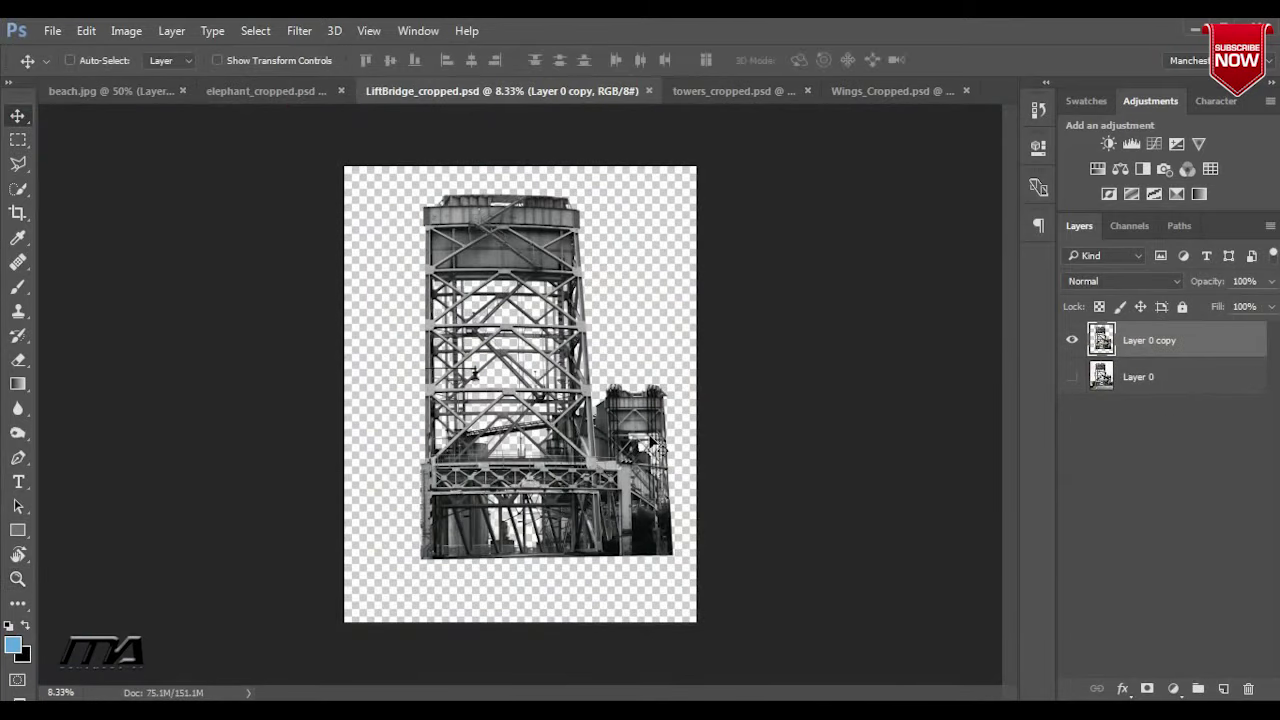
mouse_move(660, 446)
mouse_down()
mouse_move(104, 93)
mouse_move(735, 447)
mouse_move(663, 377)
mouse_up()
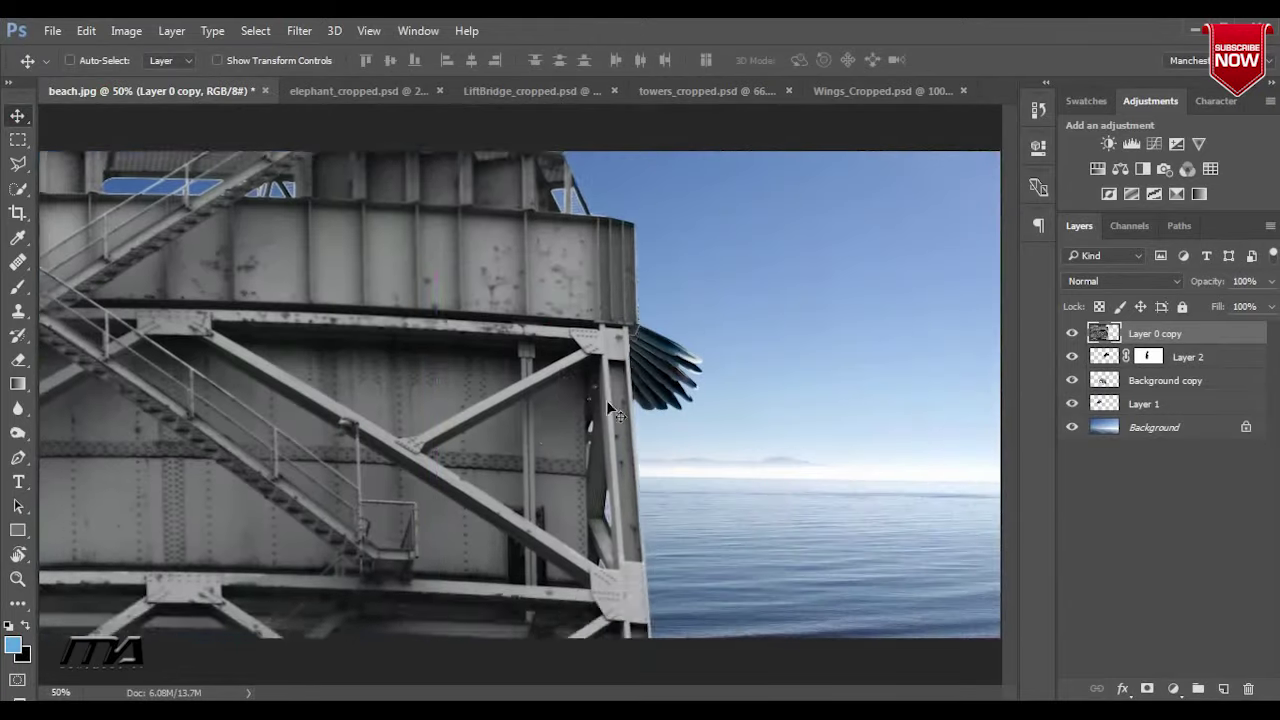
mouse_move(663, 377)
mouse_down()
mouse_move(553, 528)
mouse_move(624, 364)
mouse_up()
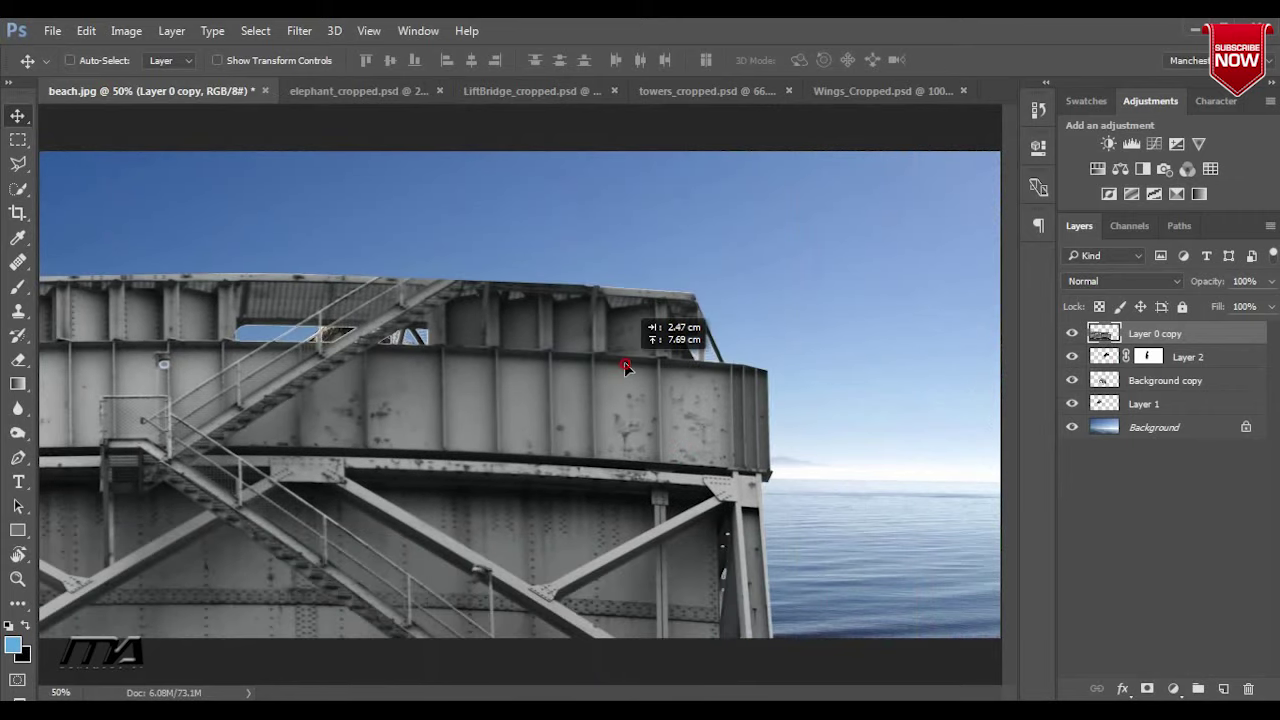
drag(624, 366, 626, 369)
Shrink the bridge tower to about 11–12% and zoom back in to about 46%
key(ctrl+t)
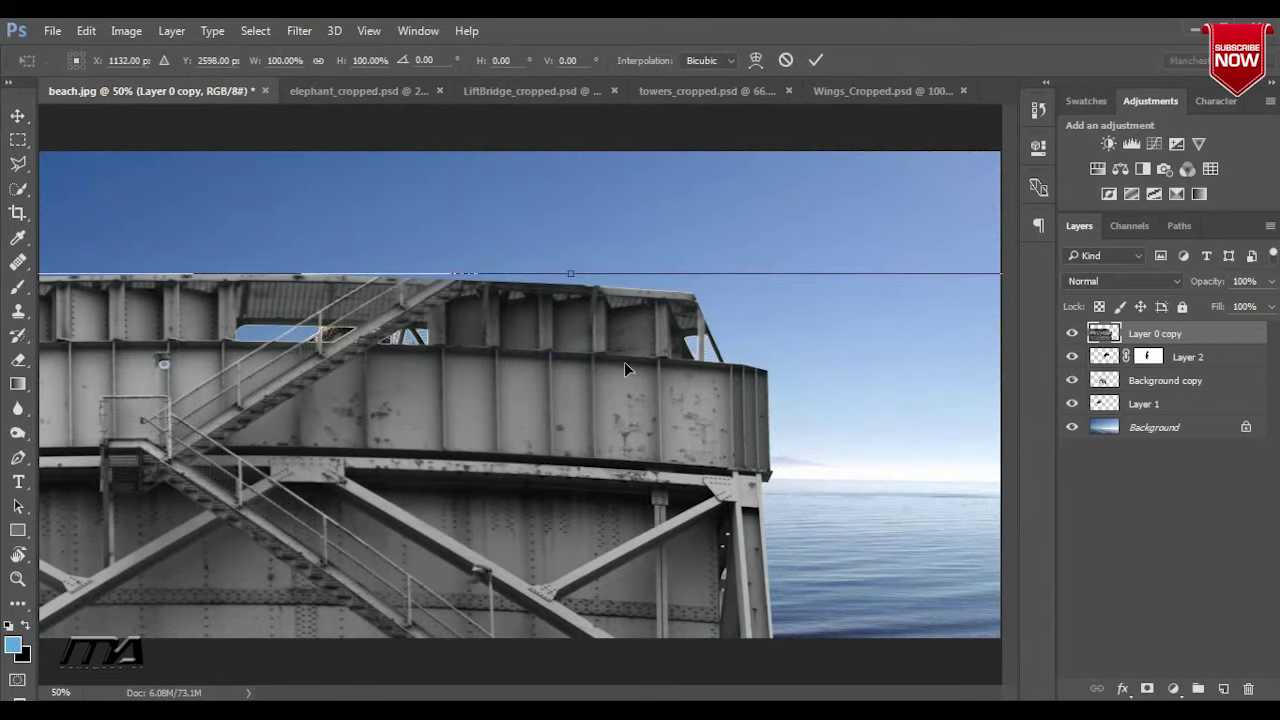
drag(762, 366, 531, 390)
drag(300, 366, 307, 360)
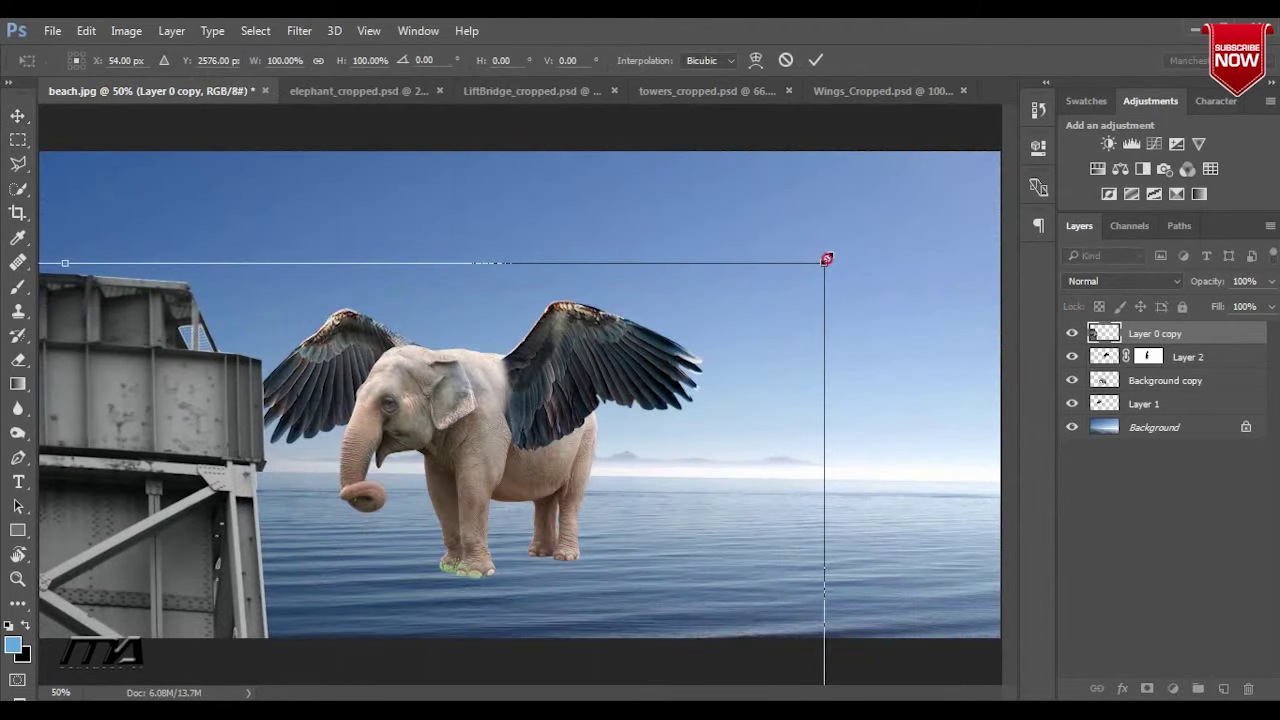
drag(826, 259, 722, 341)
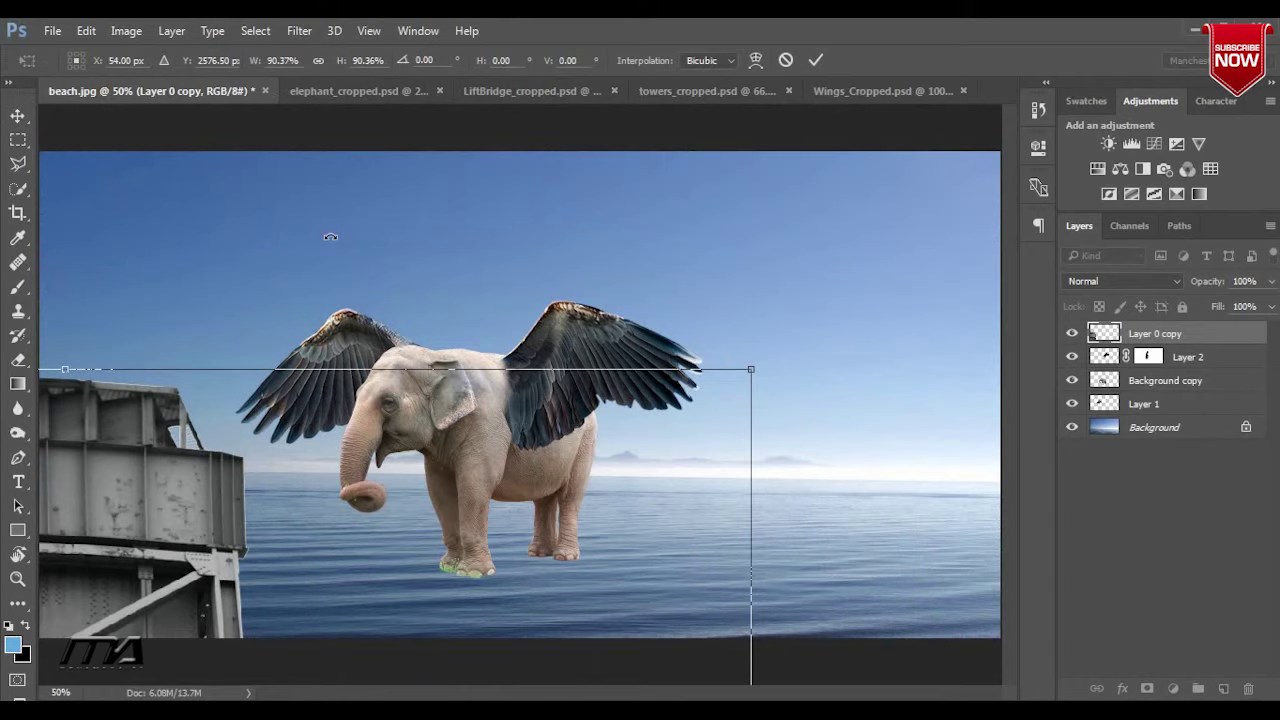
key(ctrl+0)
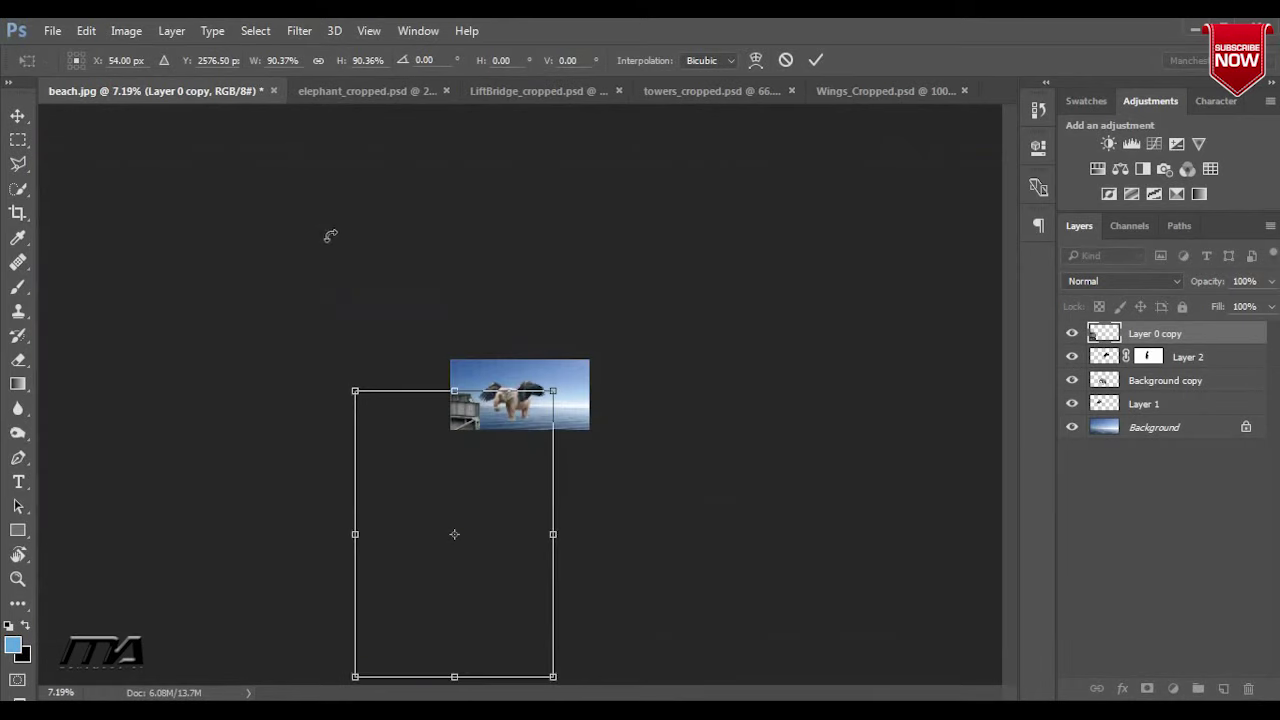
drag(355, 678, 475, 502)
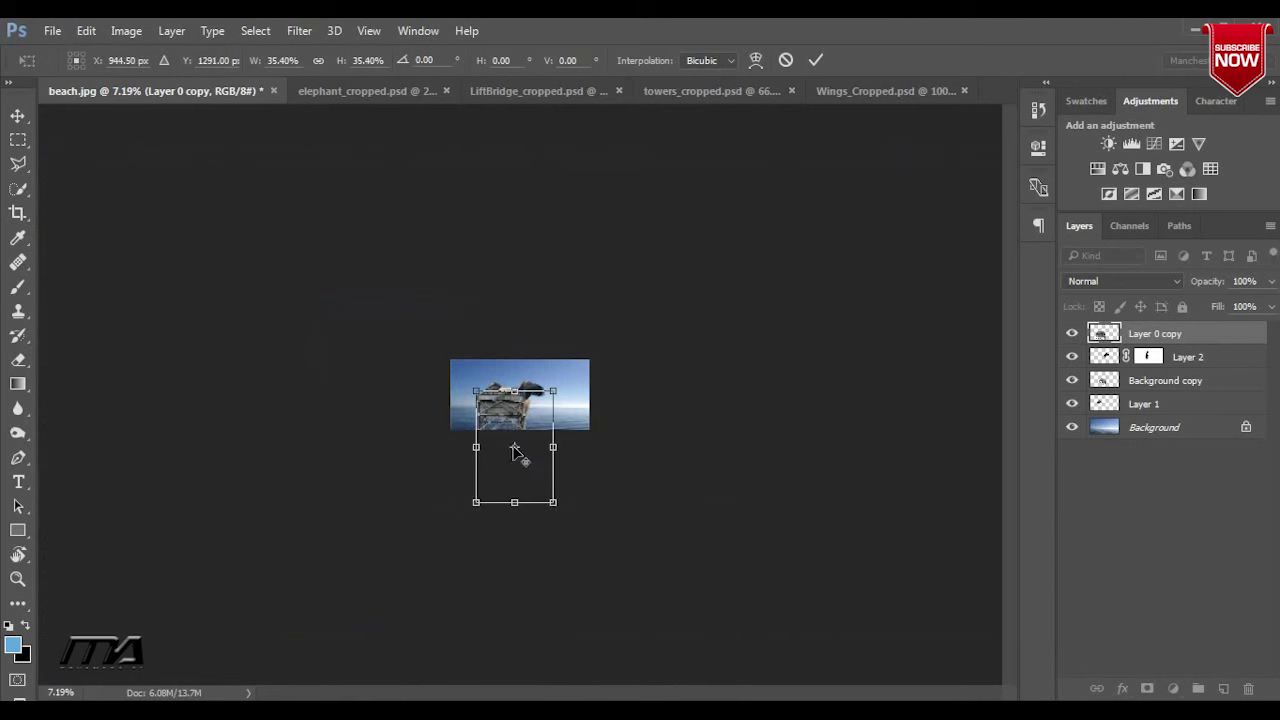
drag(514, 447, 569, 386)
drag(470, 508, 520, 426)
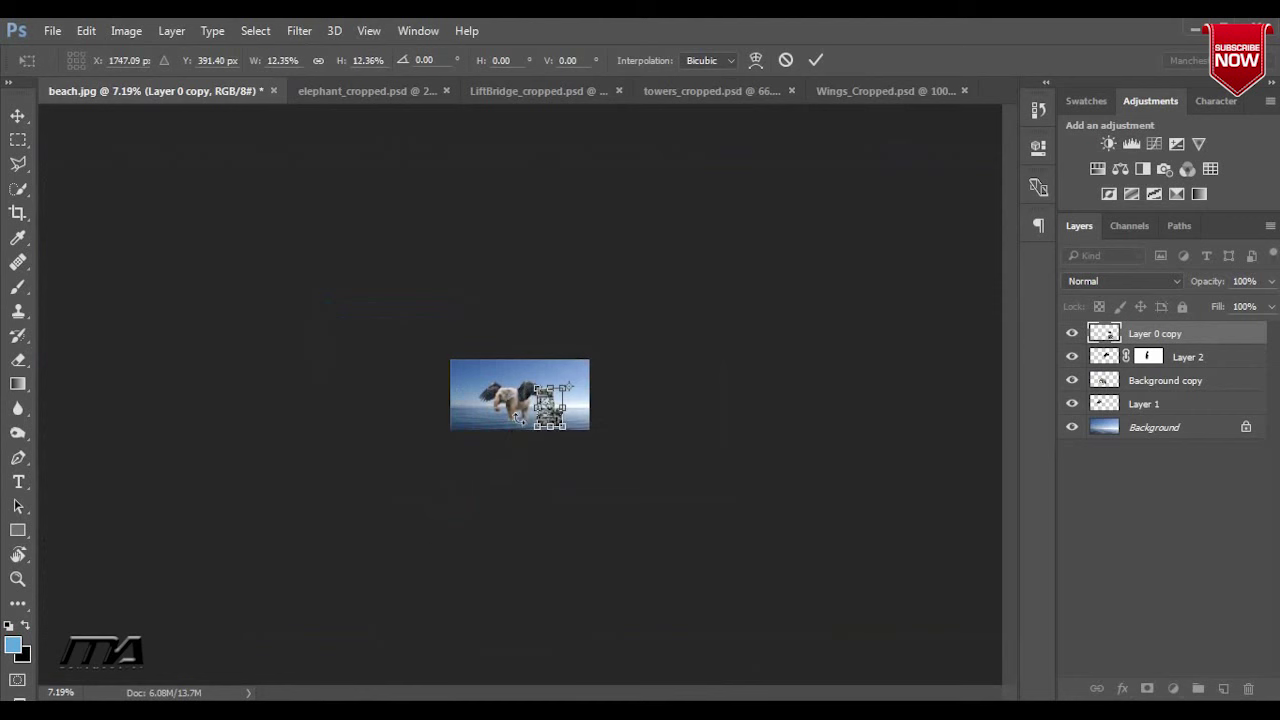
key(Return)
key(z)
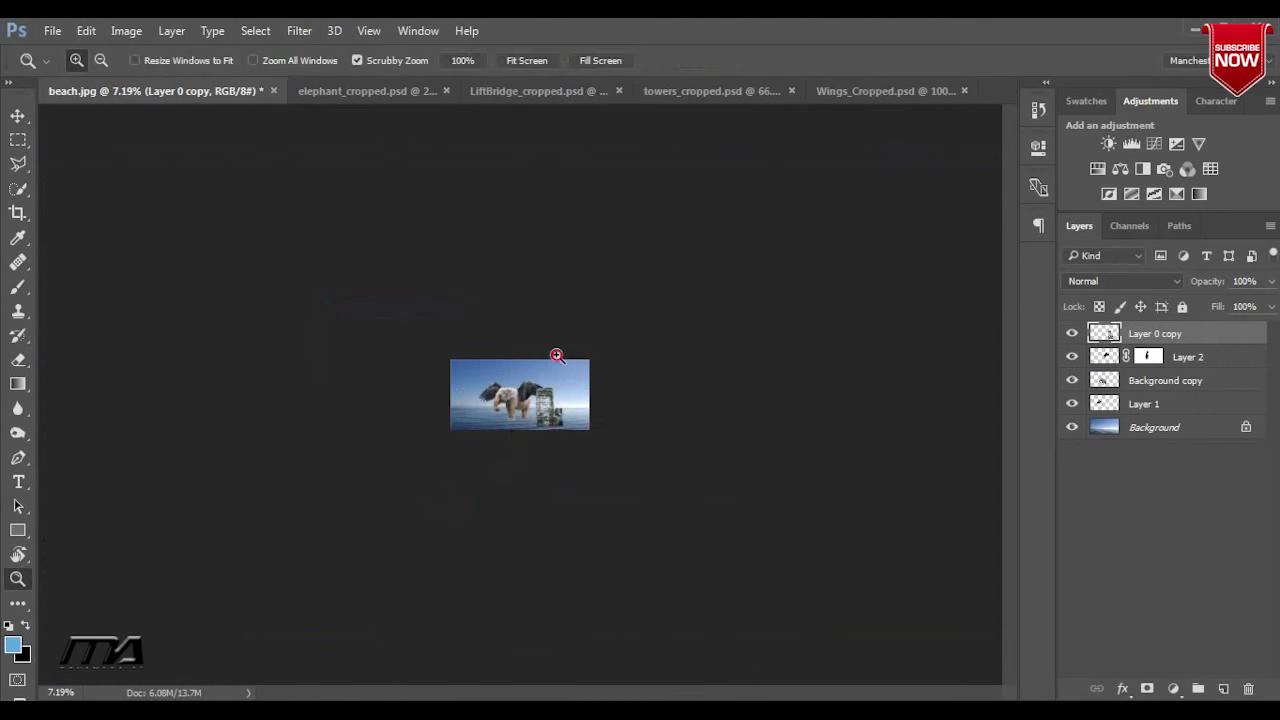
mouse_move(557, 355)
mouse_down()
mouse_move(691, 491)
mouse_move(691, 480)
mouse_move(643, 497)
mouse_move(690, 482)
mouse_up()
Move the tower to the far-right horizon and scale it down to about 81.5%
click(18, 116)
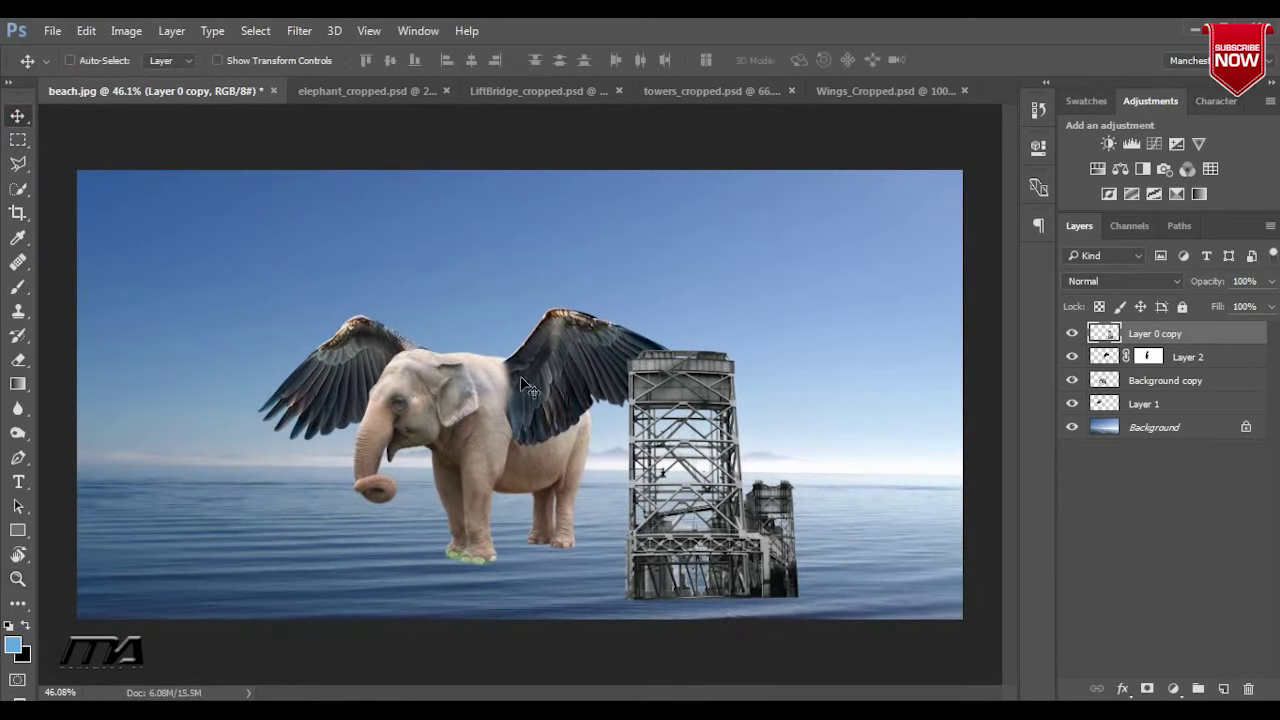
drag(753, 540, 887, 461)
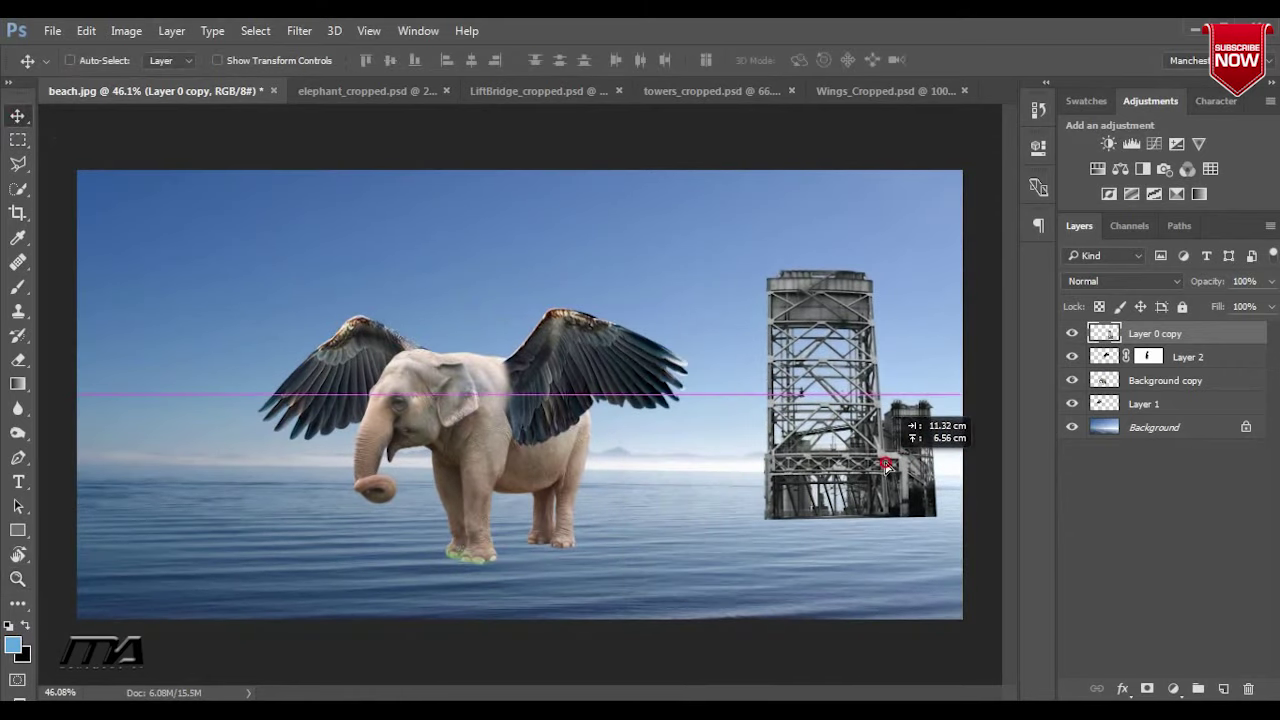
drag(887, 461, 884, 450)
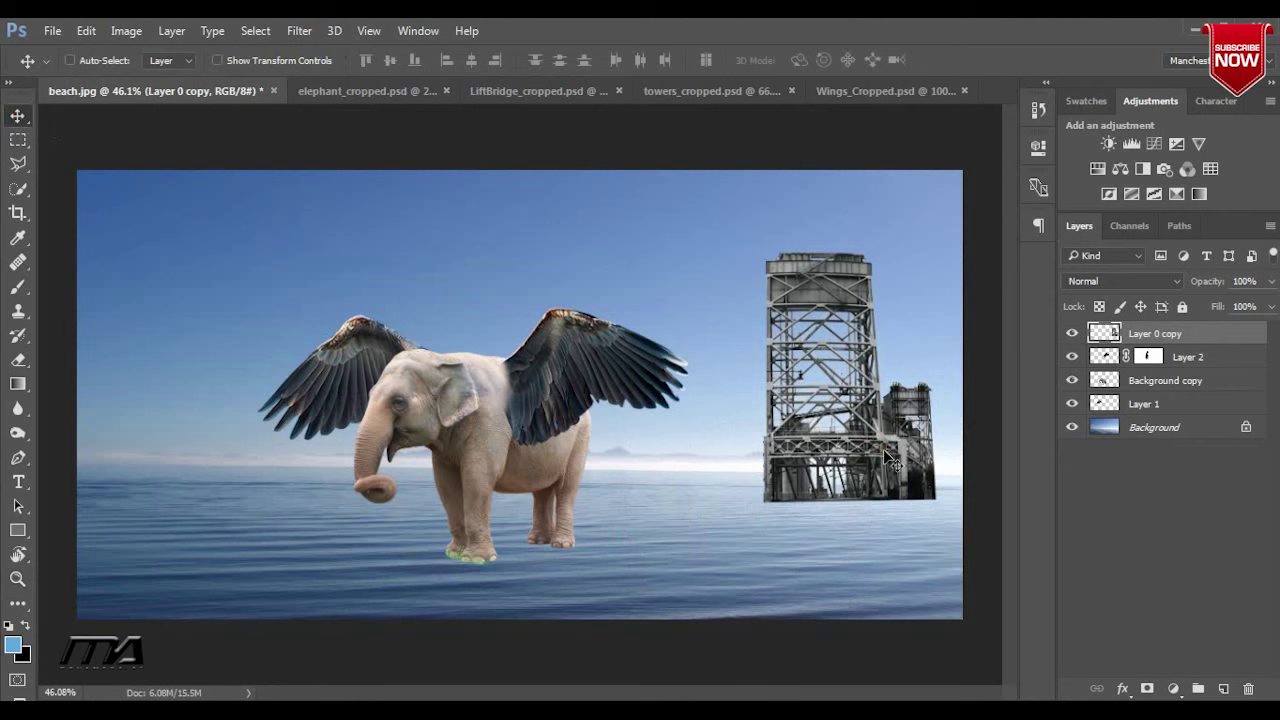
key(ctrl+t)
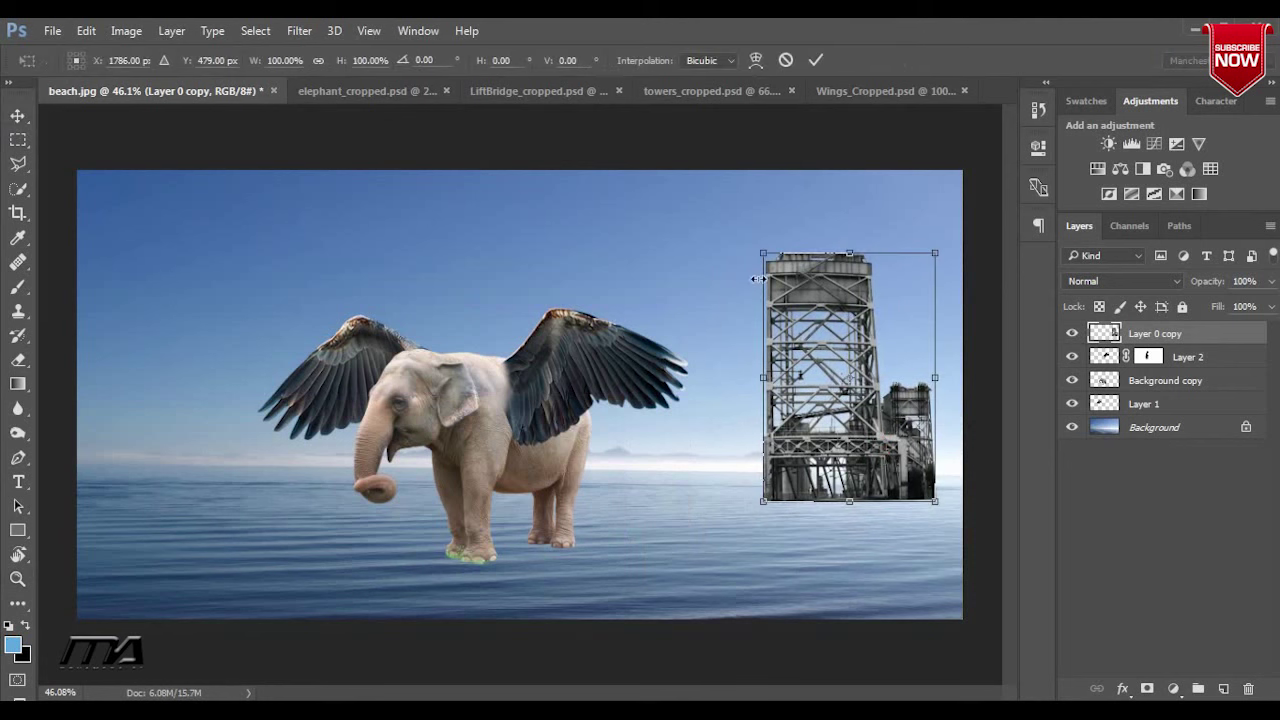
drag(763, 252, 795, 299)
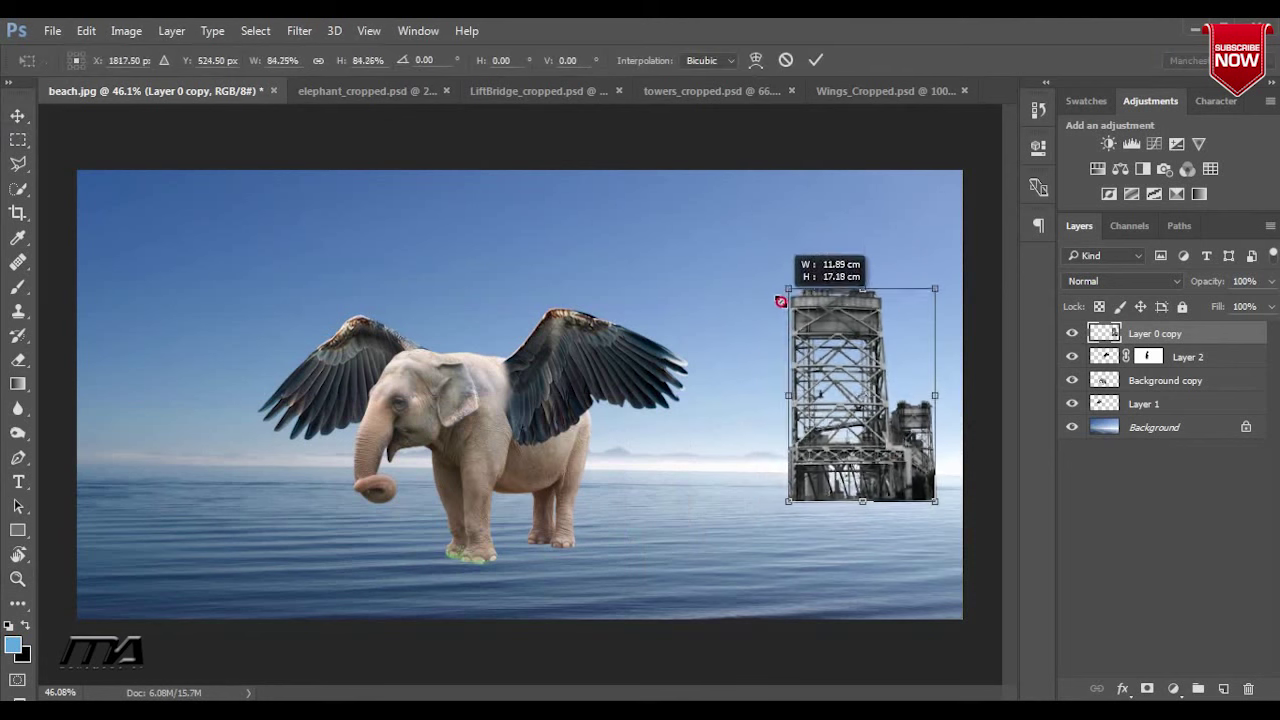
drag(872, 482, 860, 490)
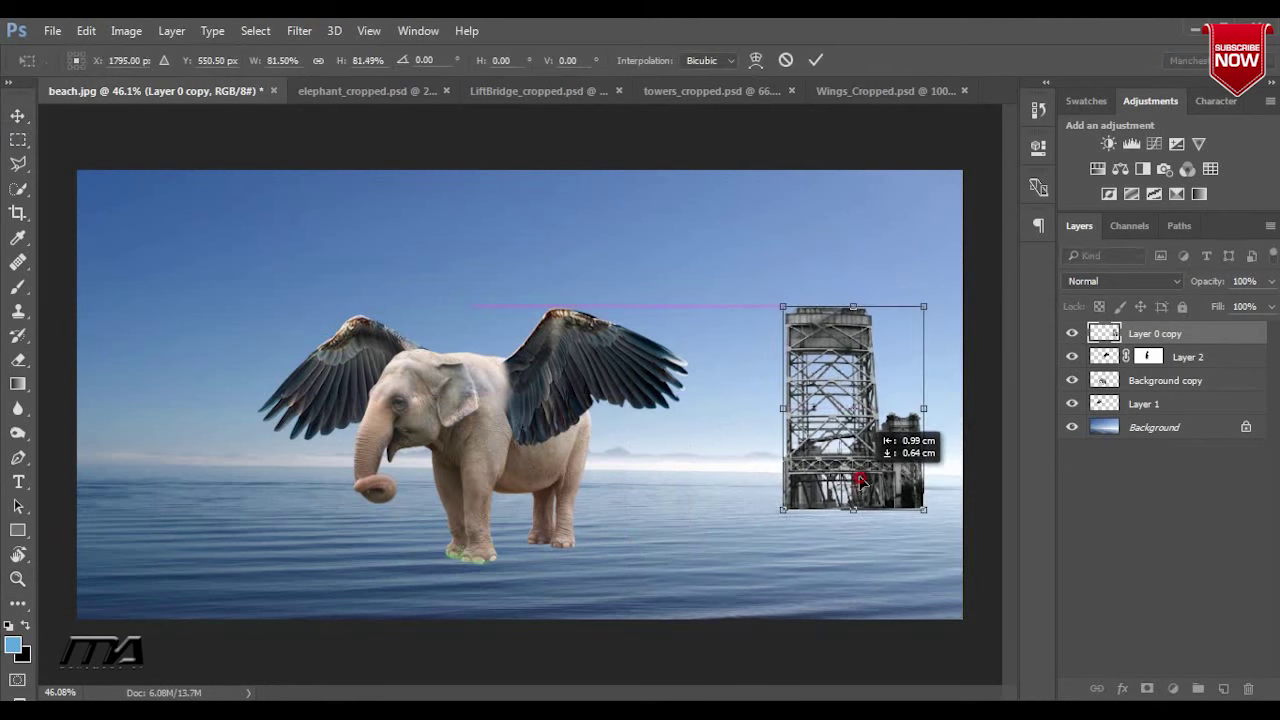
key(Return)
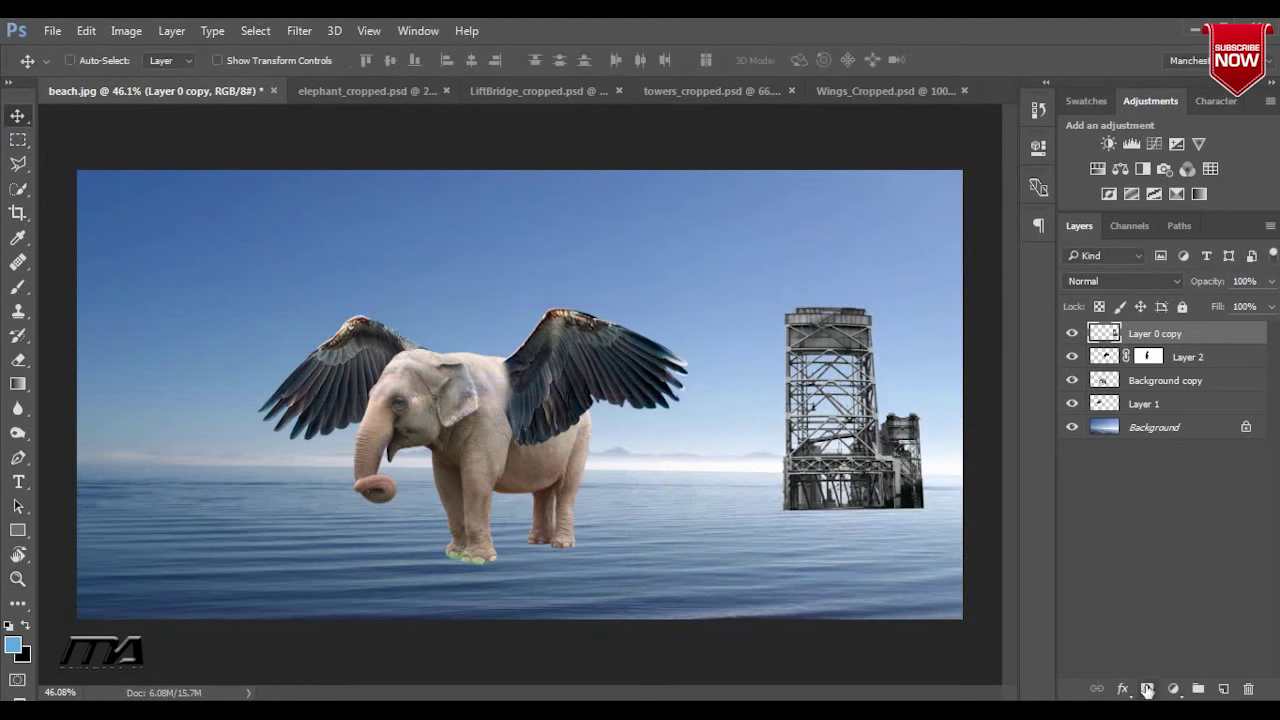
Add a layer mask to the tower layer and set a black Multiply gradient
click(1147, 690)
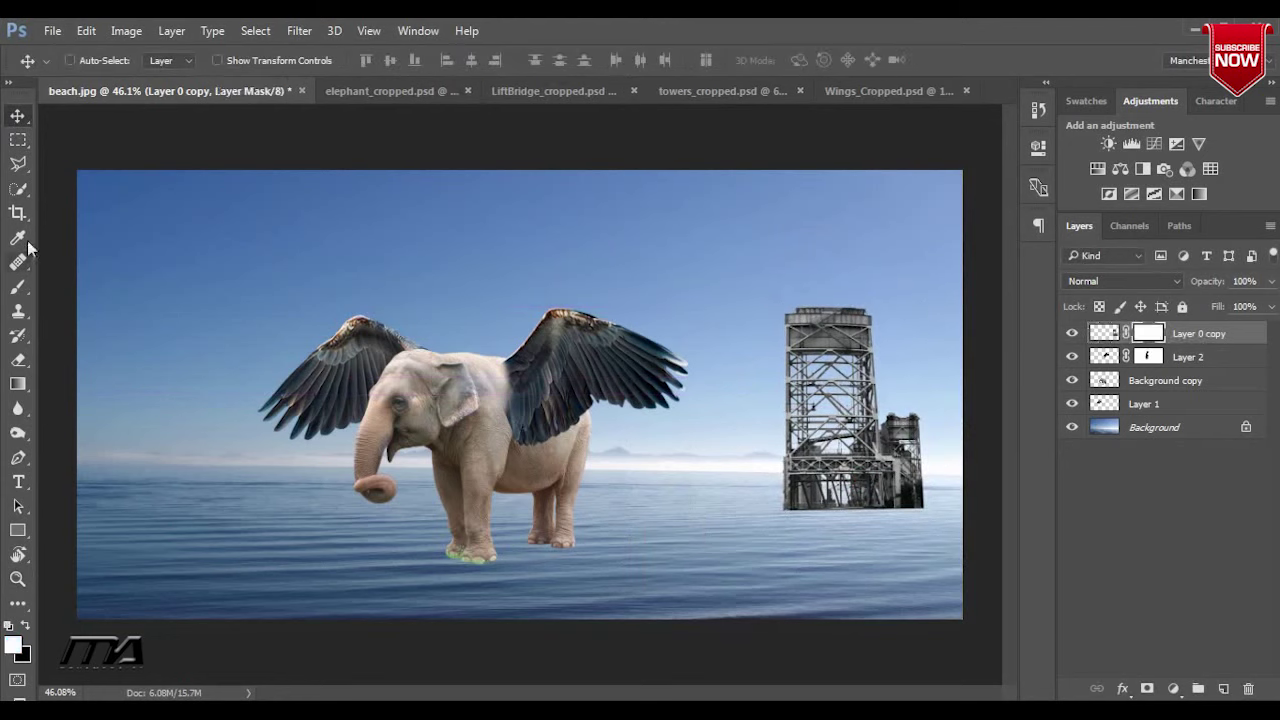
click(18, 386)
right_click(18, 390)
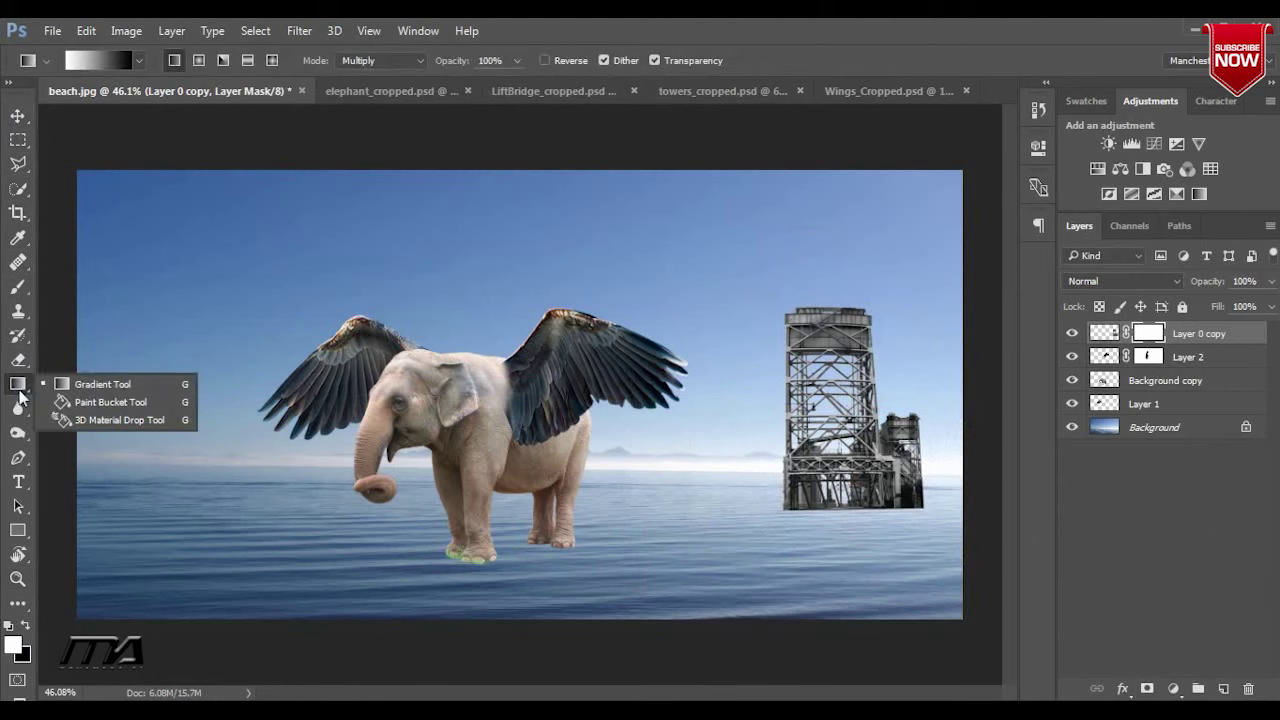
click(164, 384)
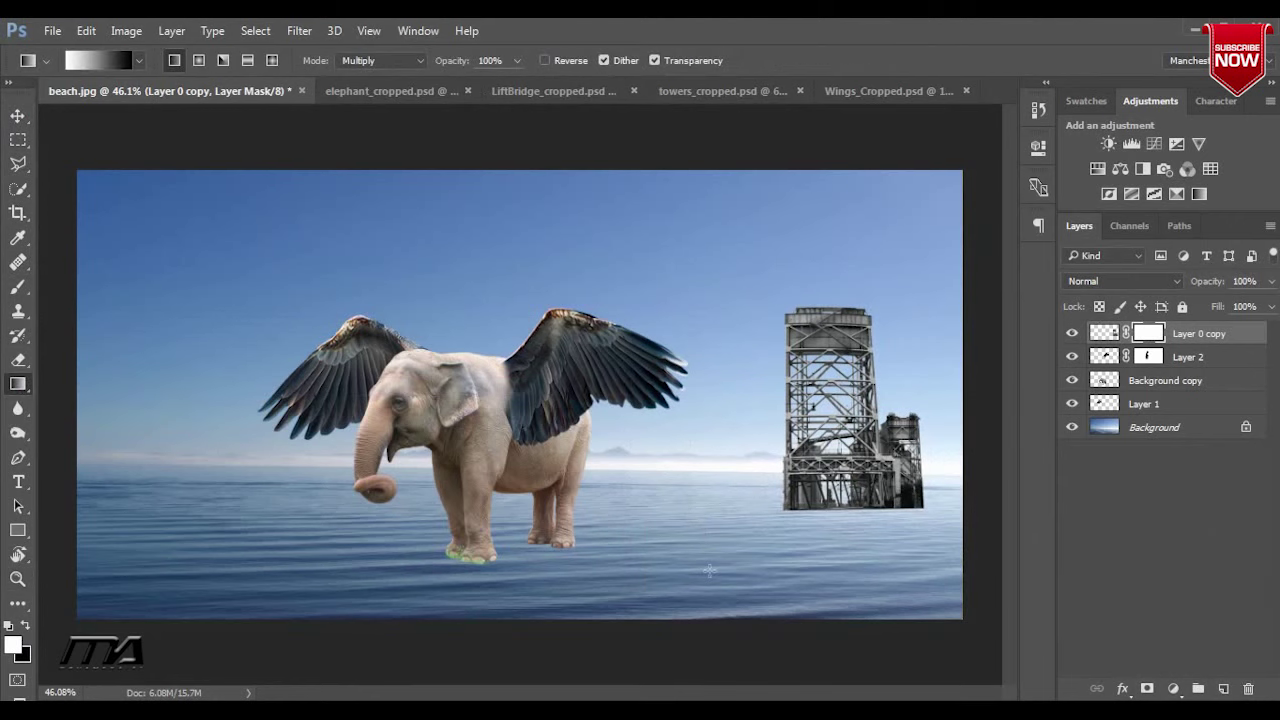
click(29, 624)
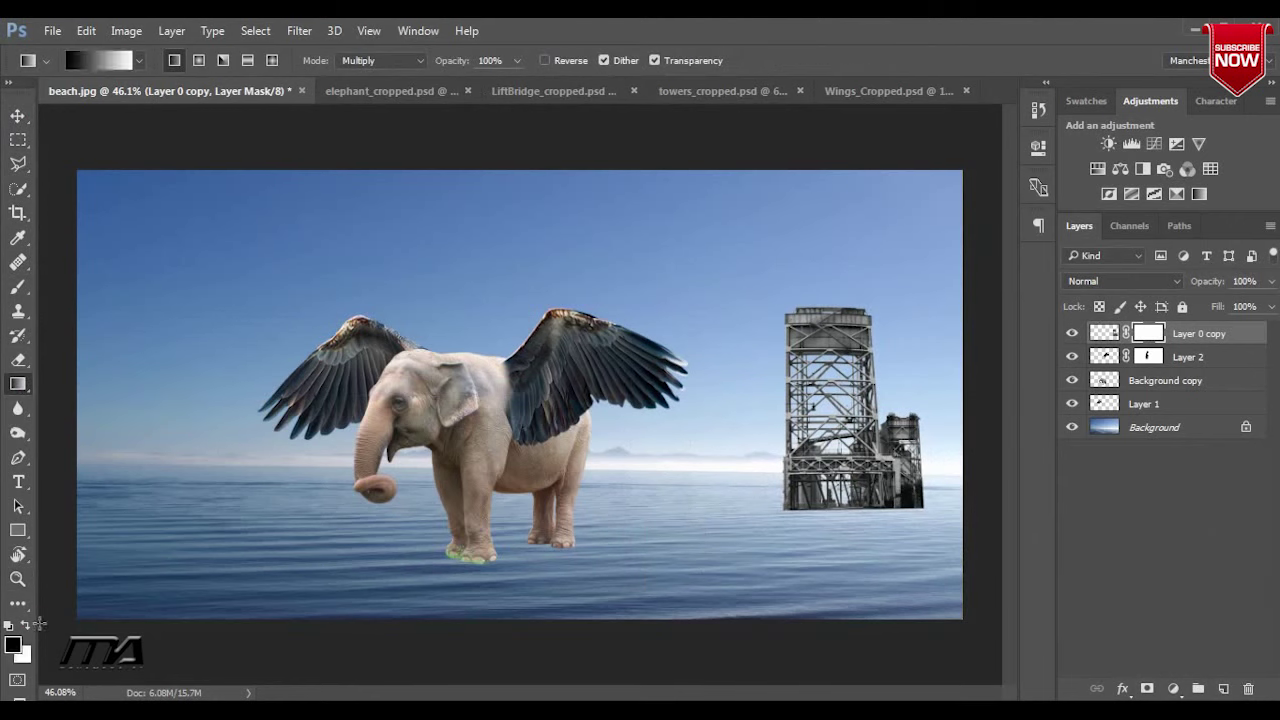
click(418, 61)
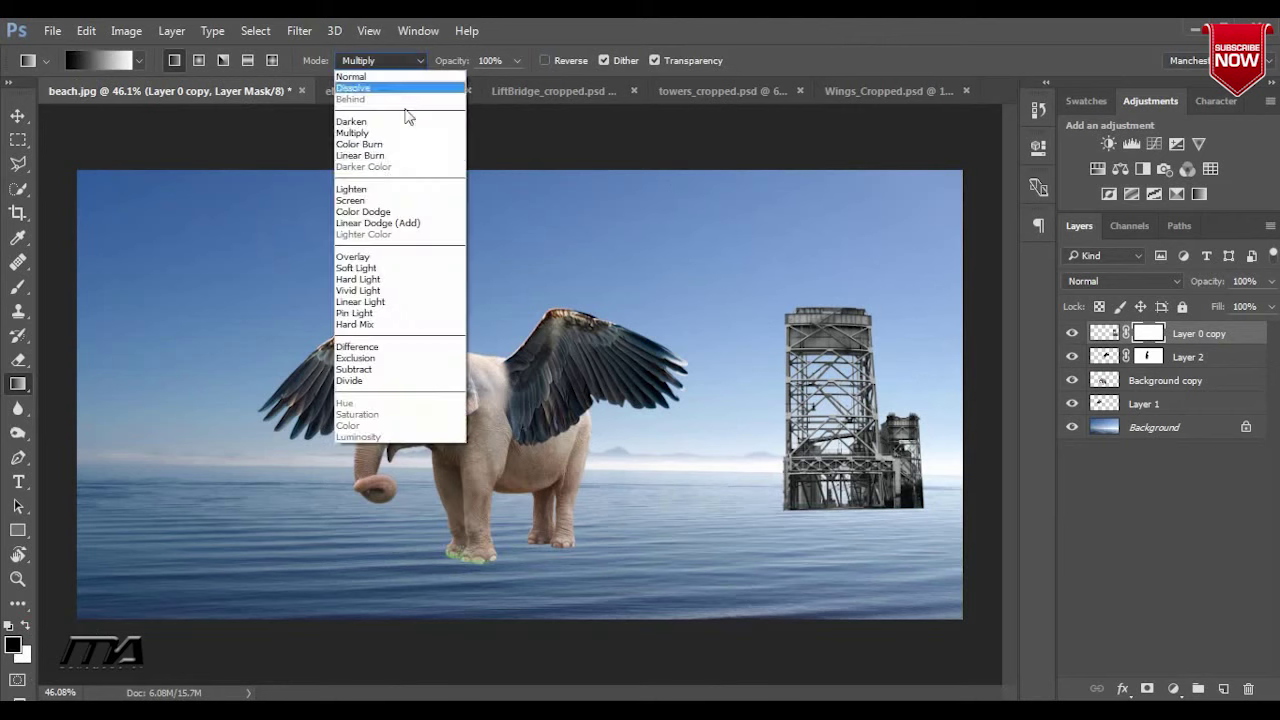
click(424, 133)
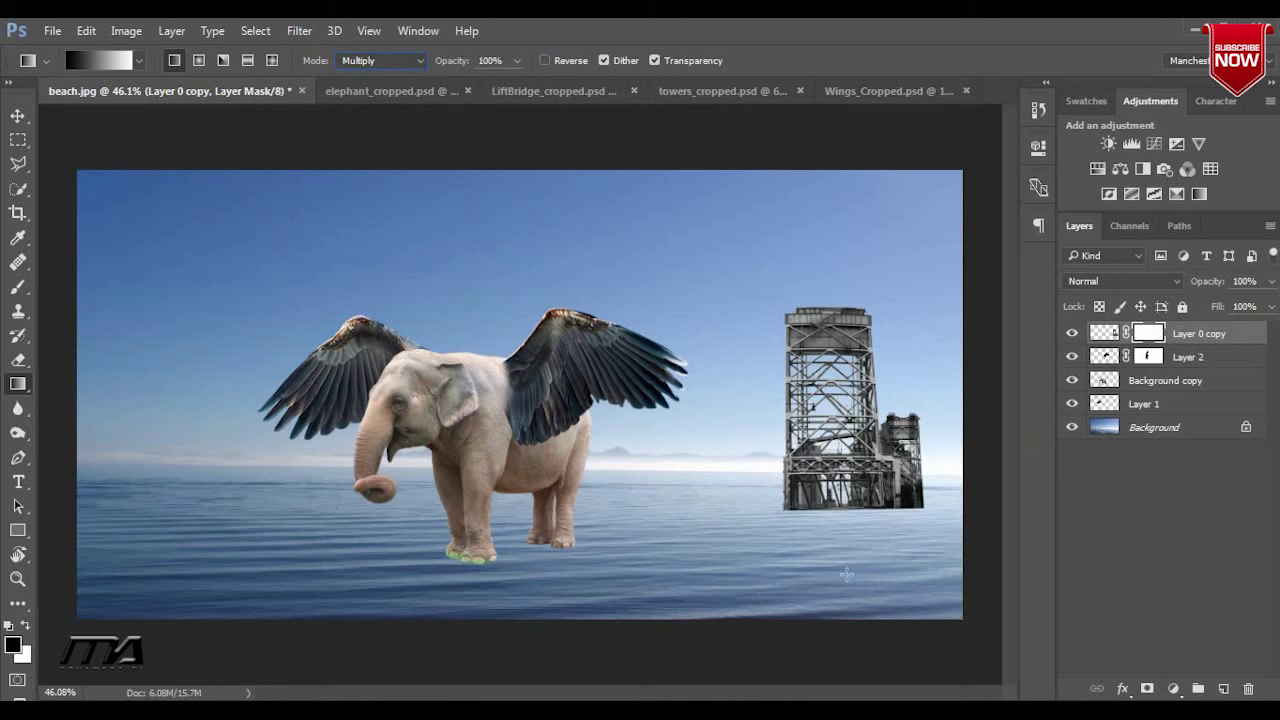
Gradient-fade the tower base into the water, then move the tower left of the elephant
drag(841, 530, 835, 440)
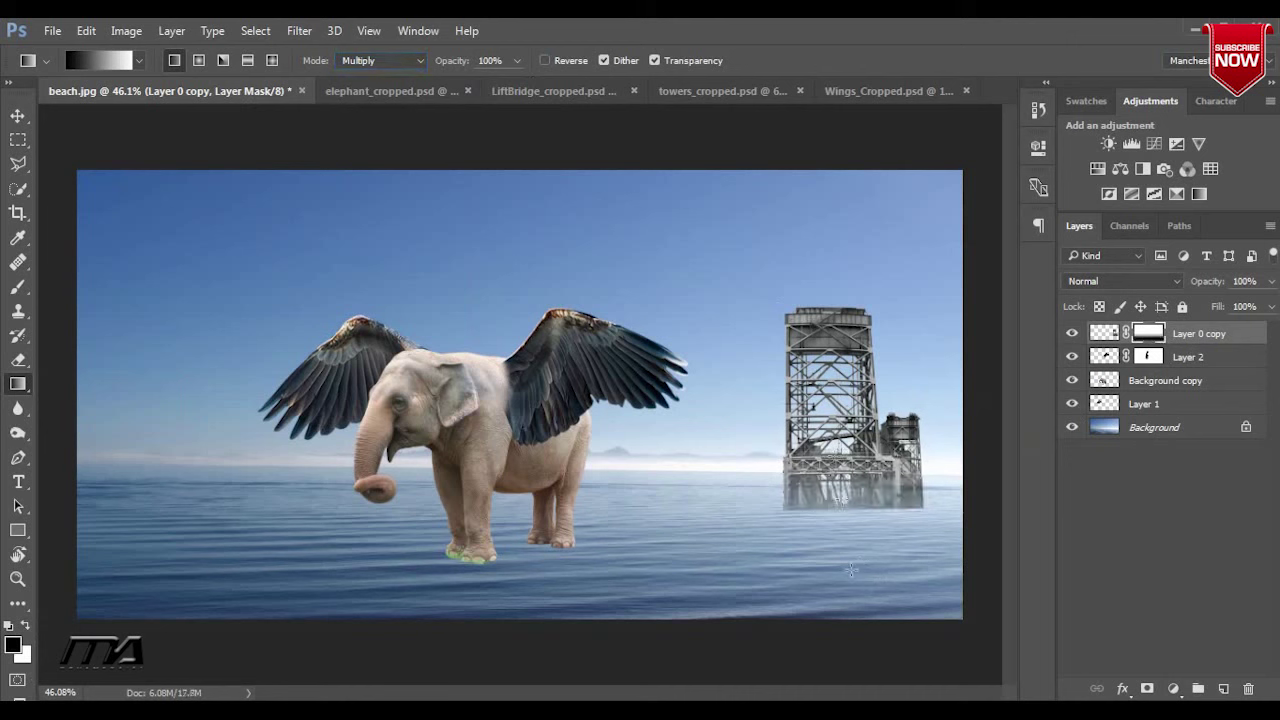
drag(846, 574, 843, 465)
drag(853, 523, 840, 460)
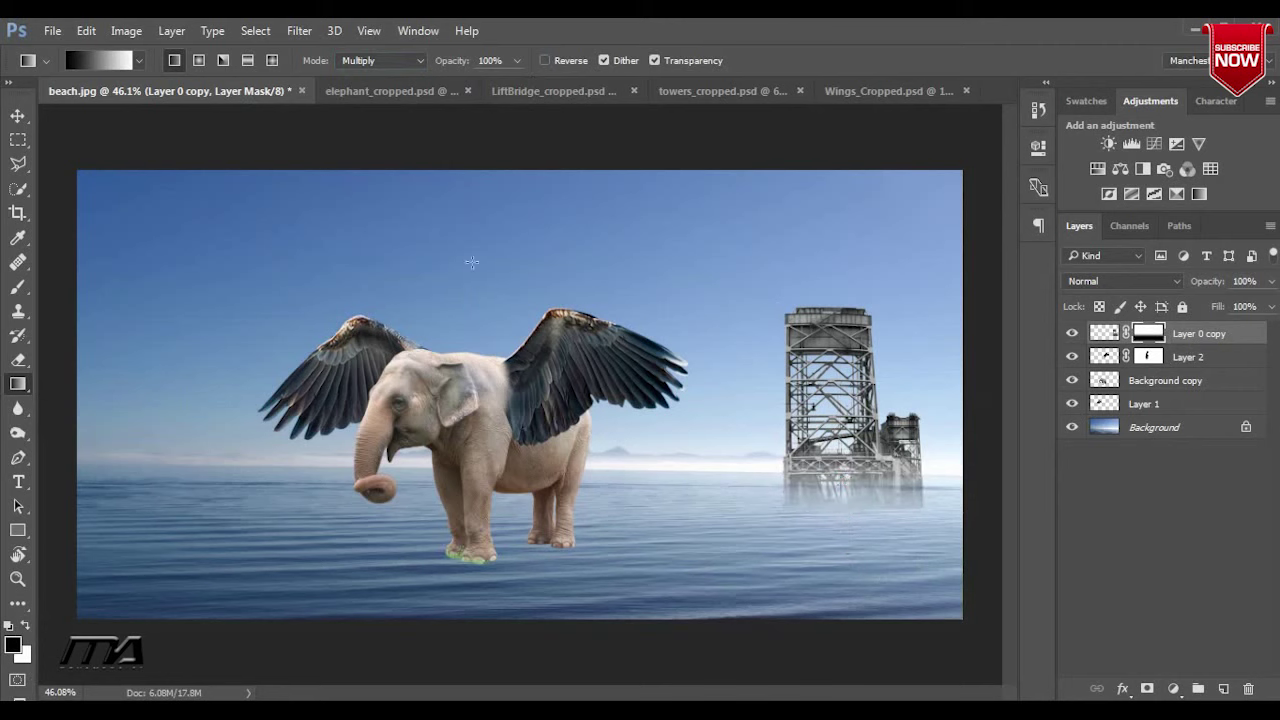
click(18, 116)
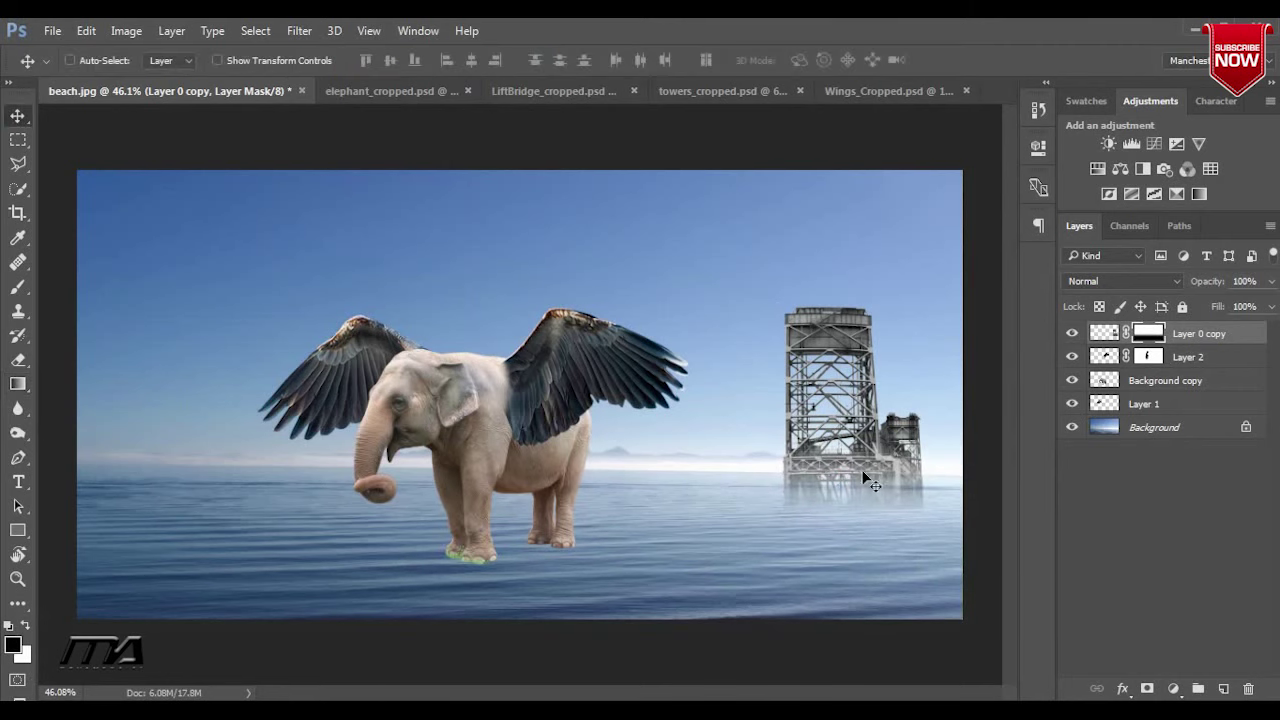
mouse_move(861, 469)
mouse_down()
mouse_move(857, 484)
mouse_move(217, 484)
mouse_move(843, 449)
mouse_move(386, 486)
mouse_move(123, 491)
mouse_move(177, 473)
mouse_up()
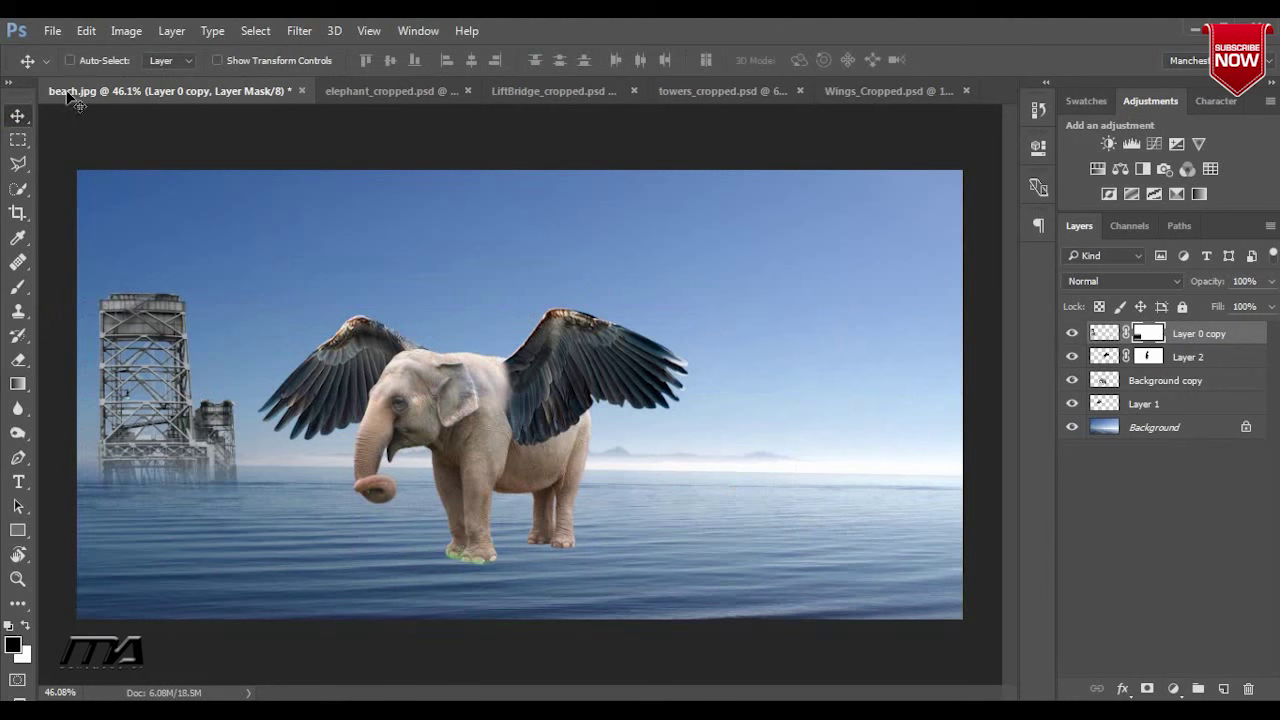
Paint white on the tower mask to restore the bases, then switch to LiftBridge_cropped.psd
click(18, 287)
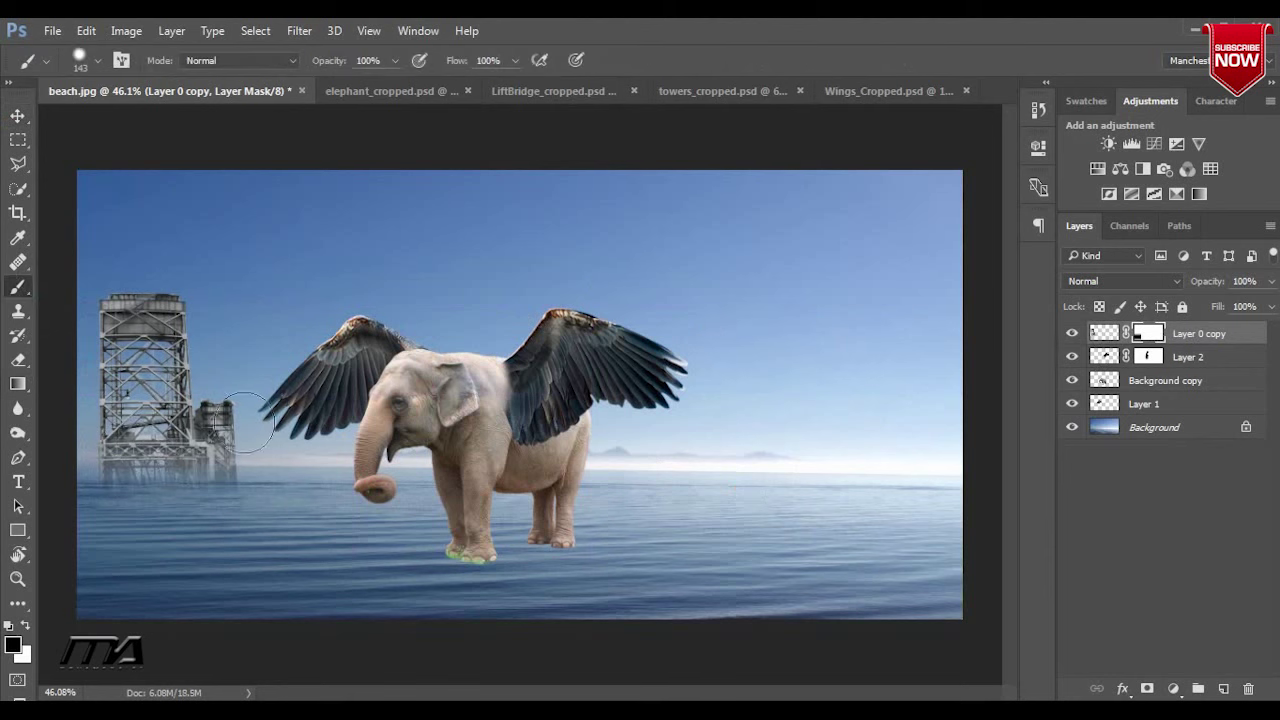
click(24, 626)
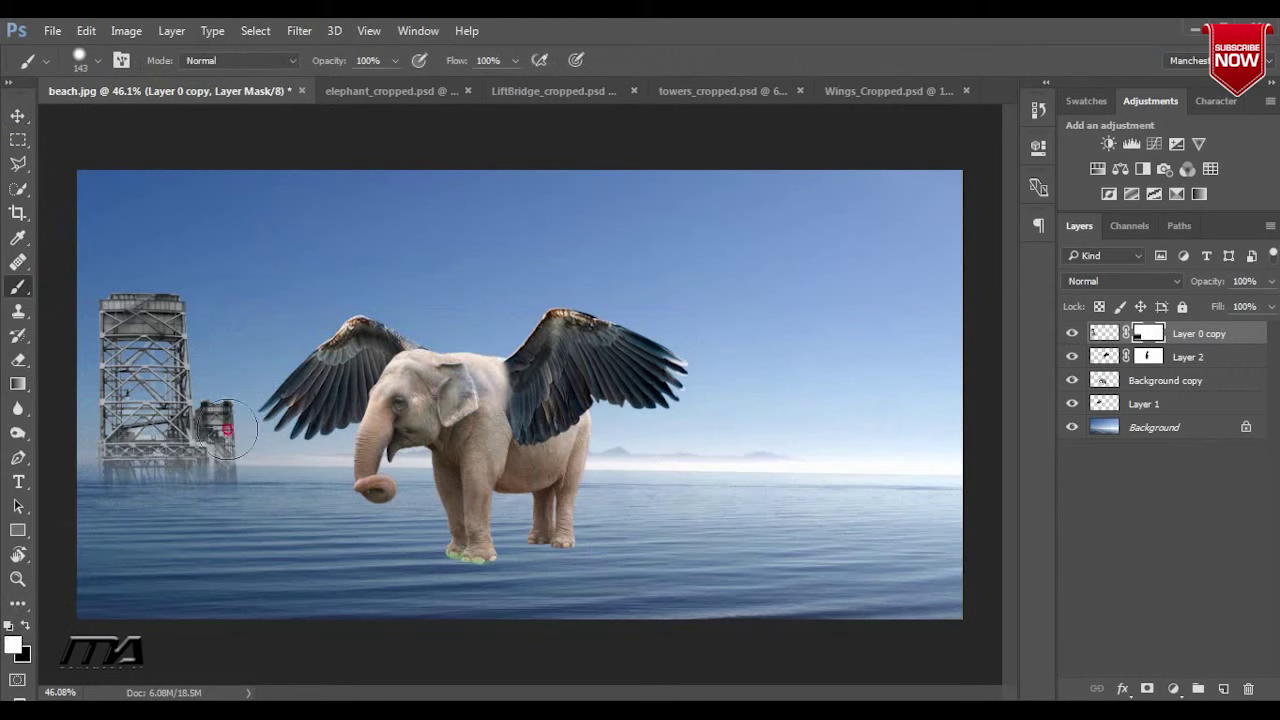
mouse_move(235, 415)
mouse_down()
mouse_move(130, 450)
mouse_move(247, 443)
mouse_move(57, 430)
mouse_move(130, 455)
mouse_move(275, 445)
mouse_move(98, 449)
mouse_up()
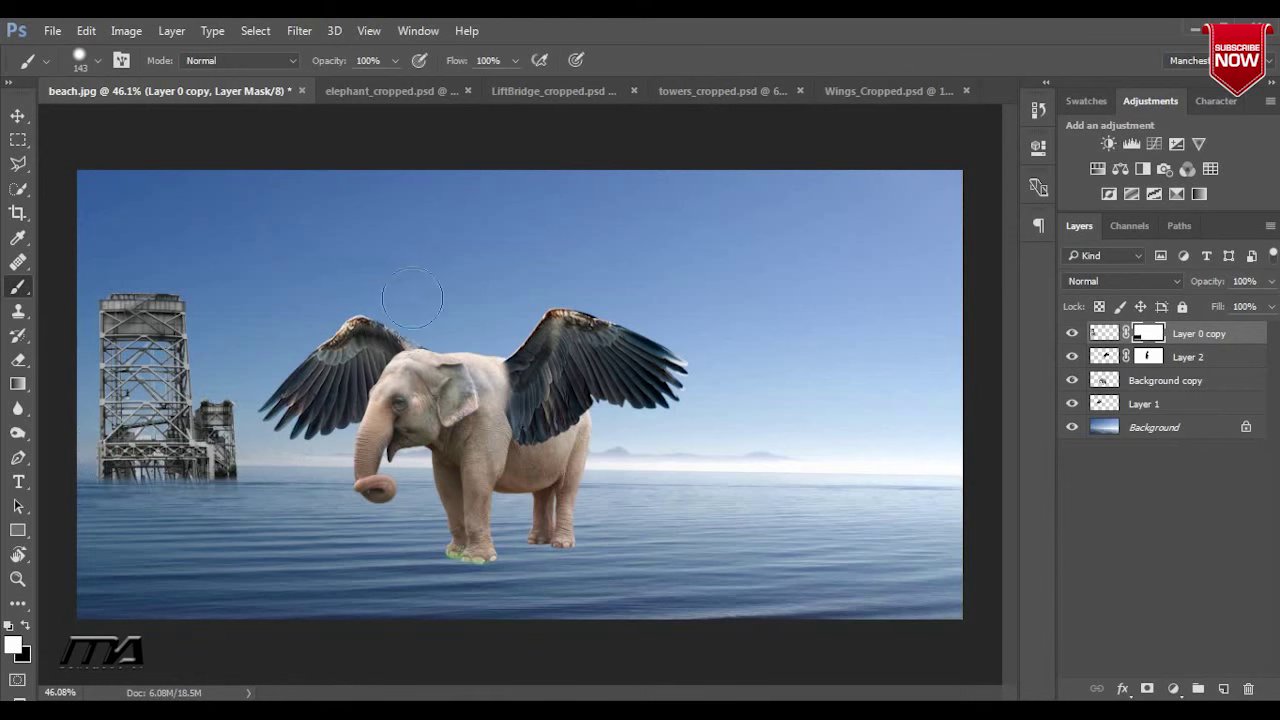
click(545, 90)
Drag the cooling towers from towers_cropped.psd into beach.jpg
click(745, 91)
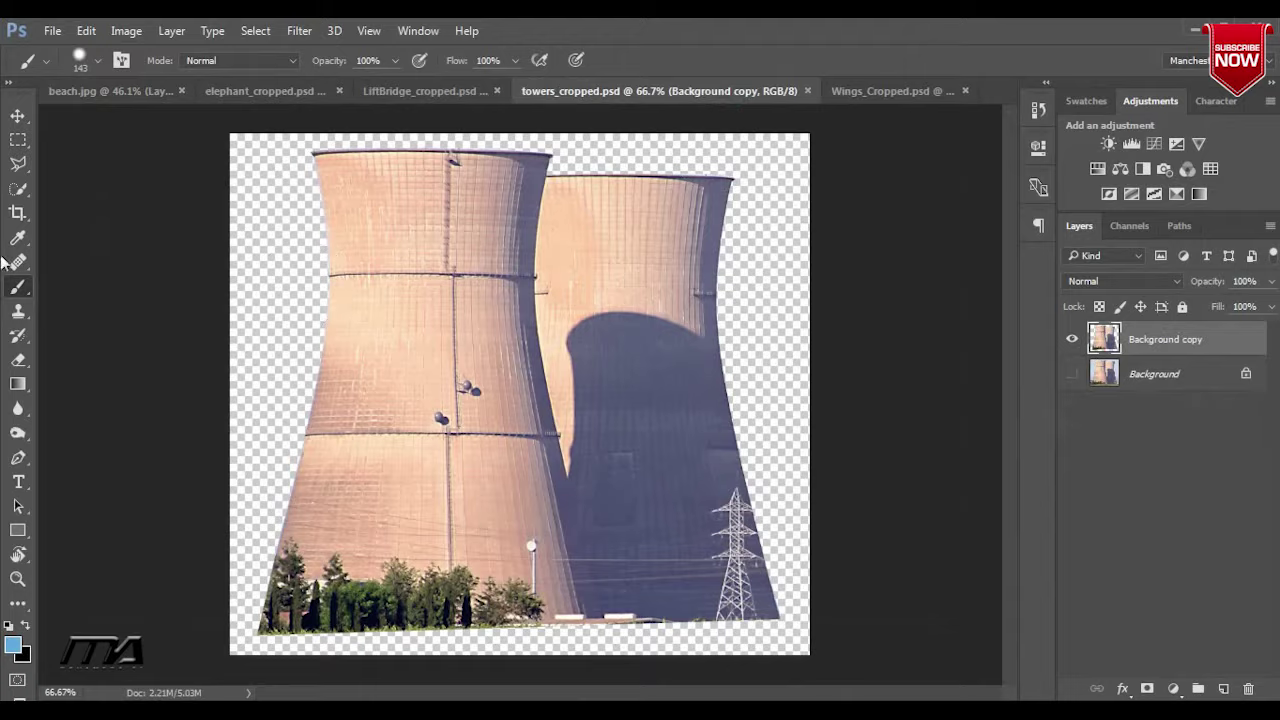
click(17, 116)
drag(450, 428, 185, 155)
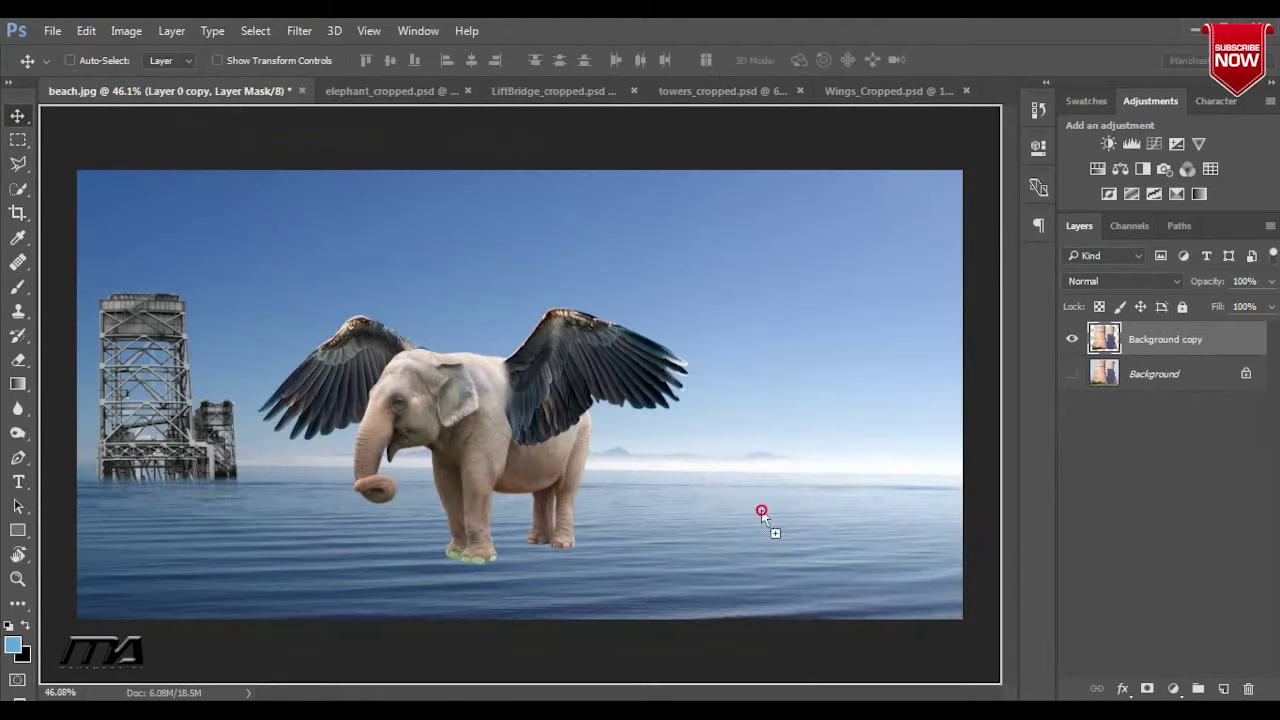
mouse_move(185, 155)
mouse_down()
mouse_move(800, 478)
mouse_move(717, 426)
mouse_up()
Scale the cooling towers to about 46% and place them on the right horizon
key(ctrl+t)
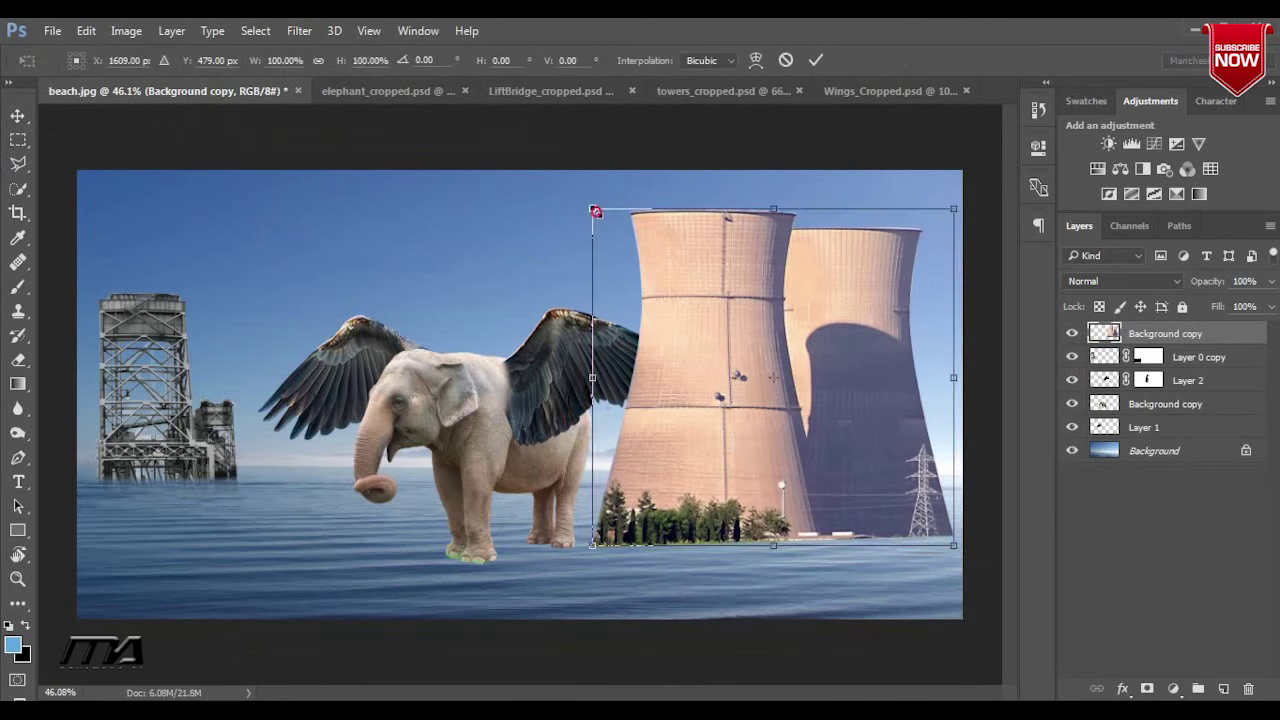
drag(595, 212, 694, 360)
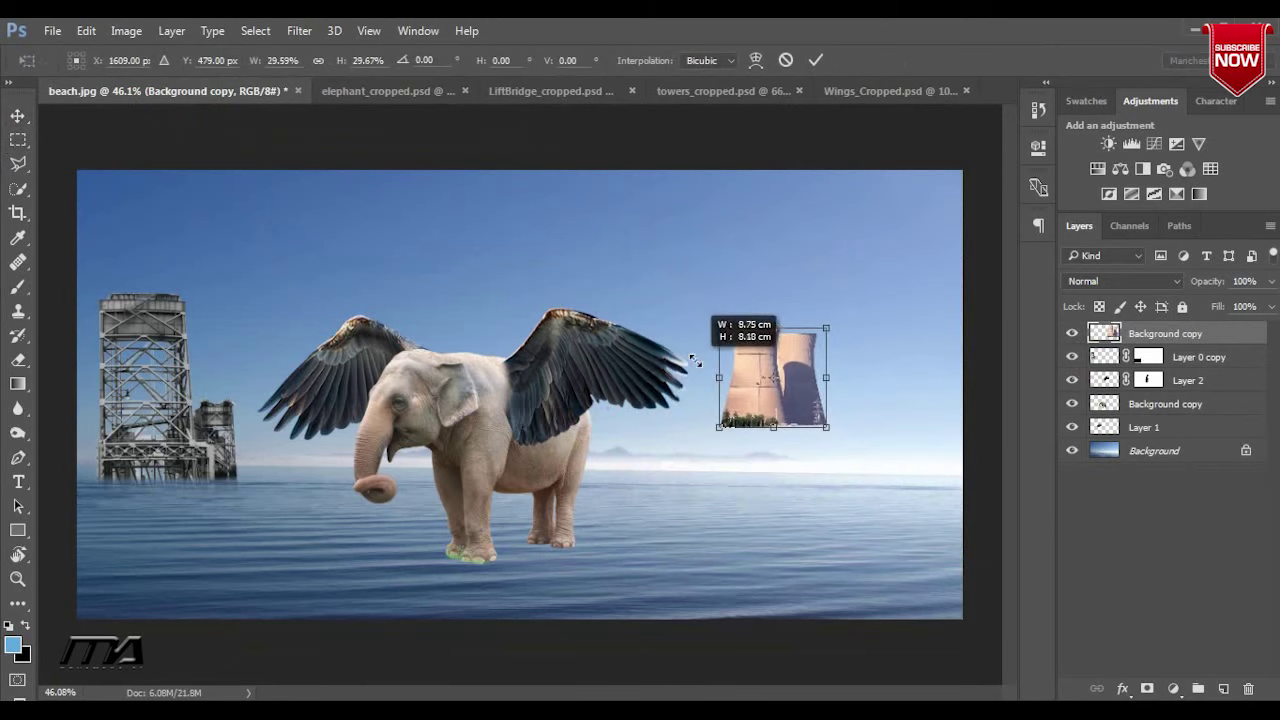
drag(756, 400, 879, 466)
drag(840, 391, 773, 339)
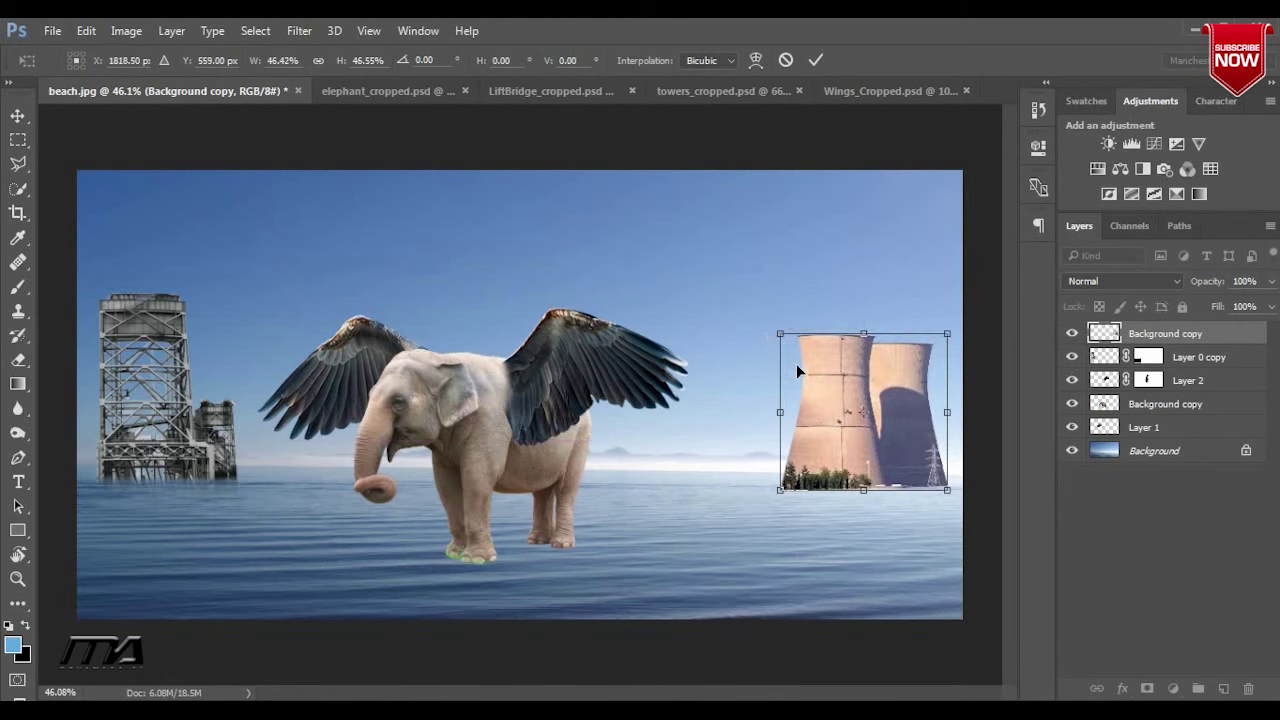
key(Return)
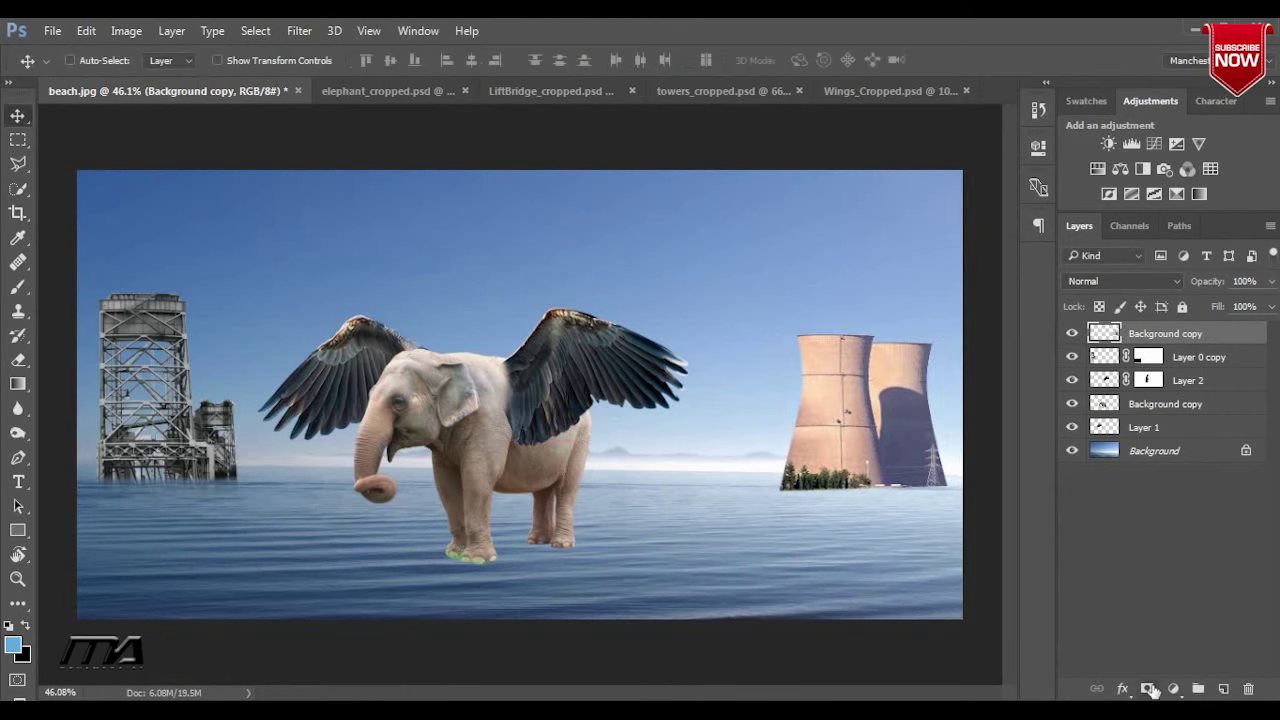
Mask the cooling towers layer and fade their bases into the sea with black gradients
click(1149, 689)
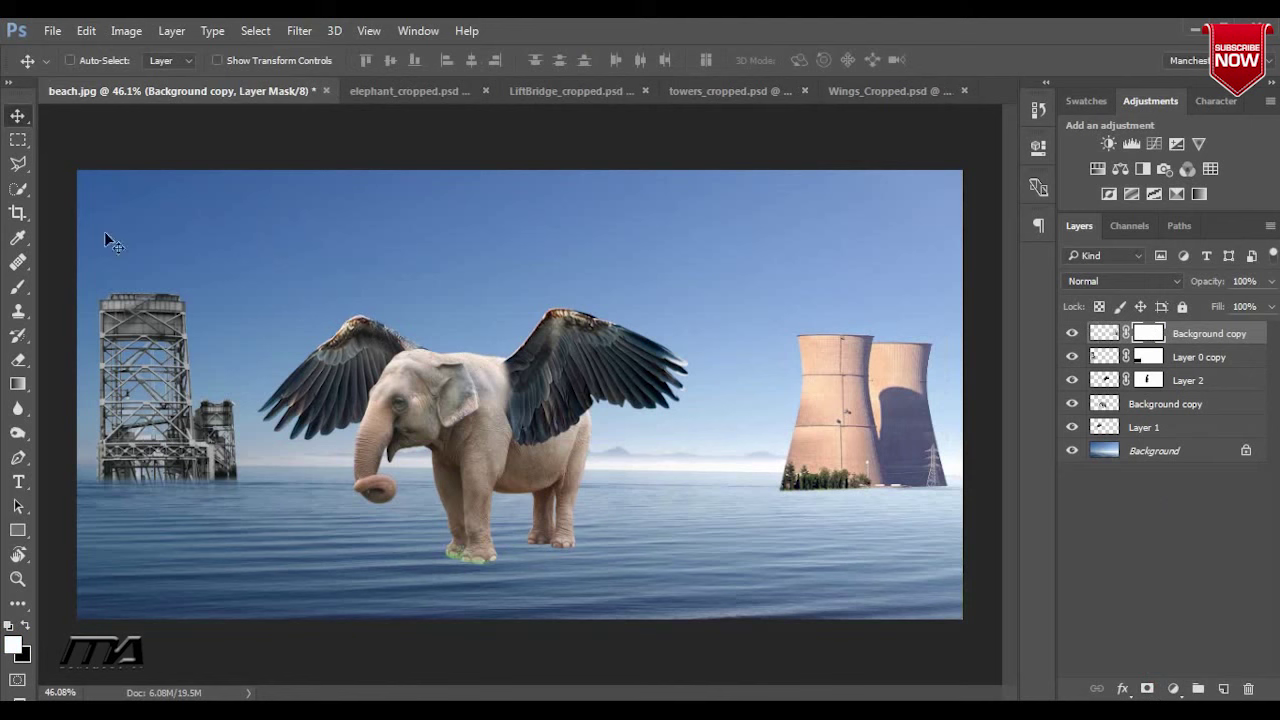
click(18, 385)
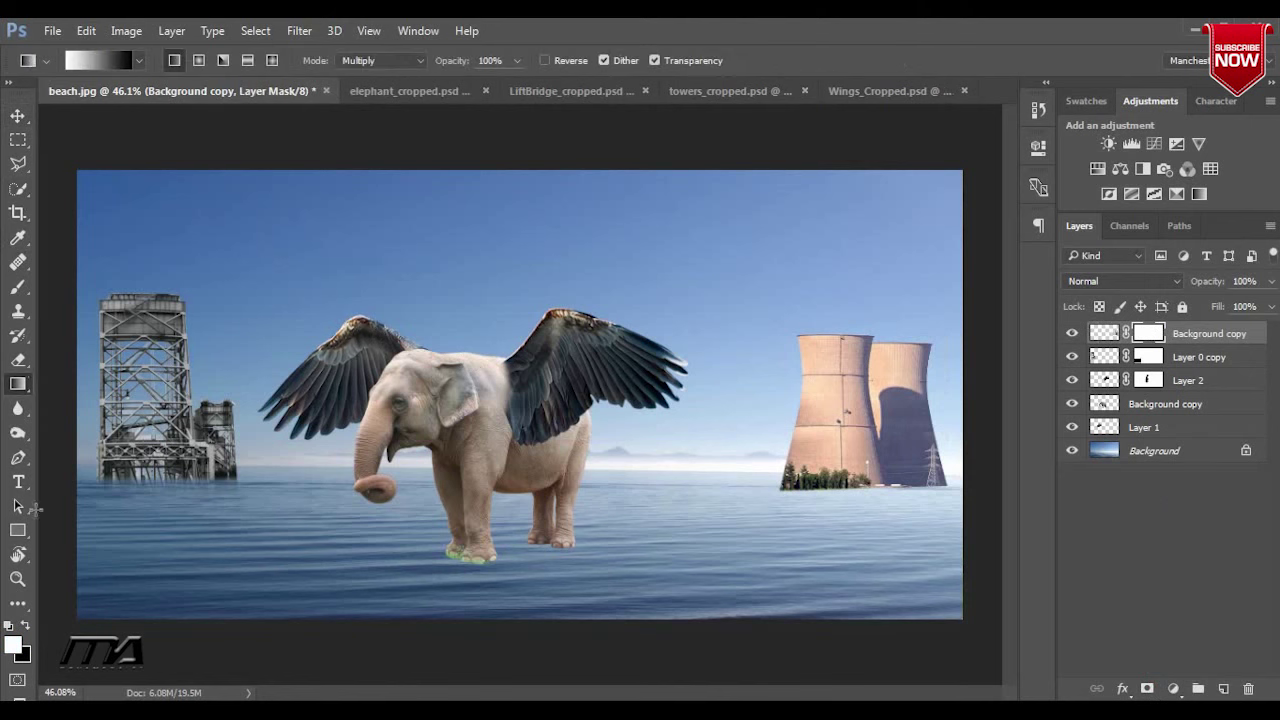
click(25, 624)
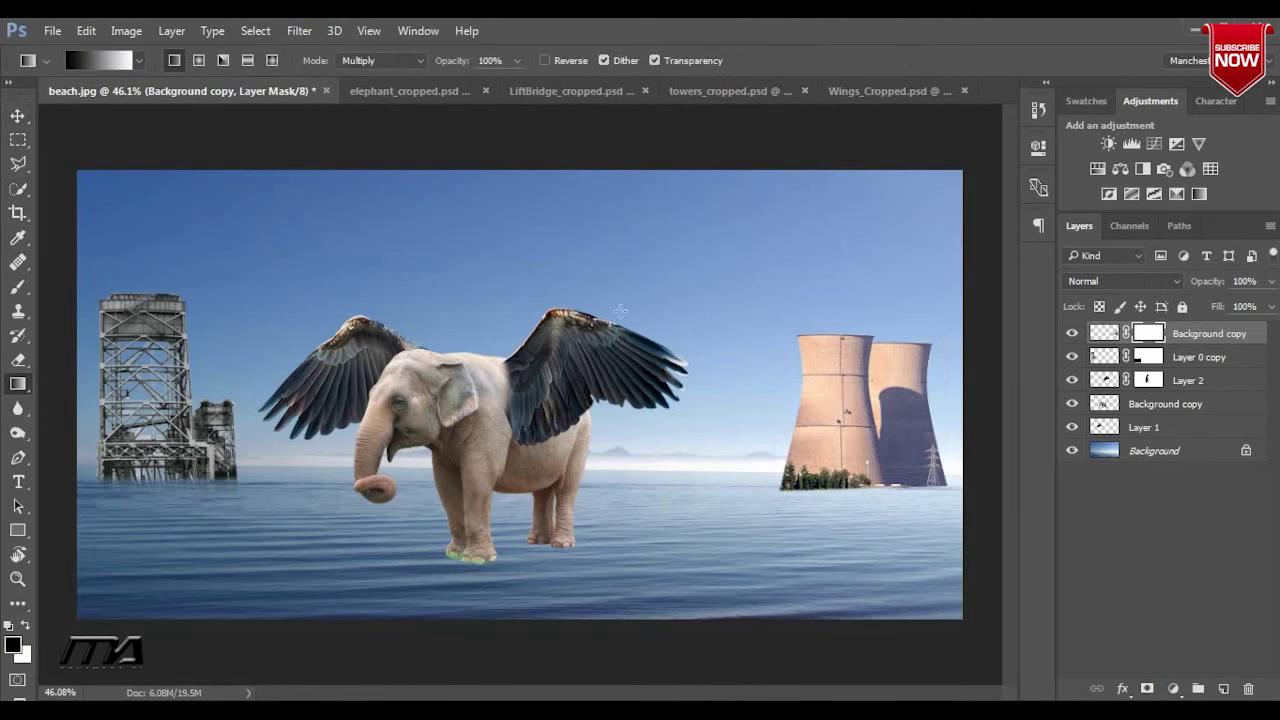
drag(883, 540, 854, 452)
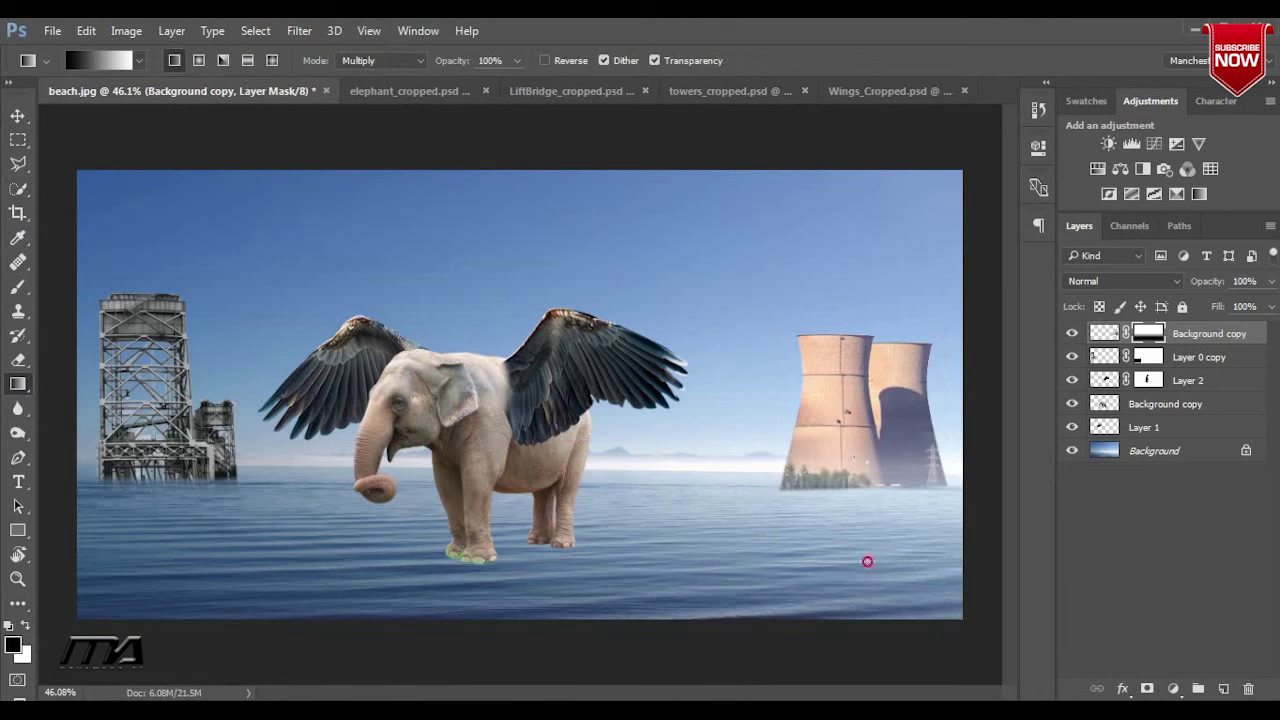
drag(867, 561, 841, 441)
drag(840, 535, 829, 440)
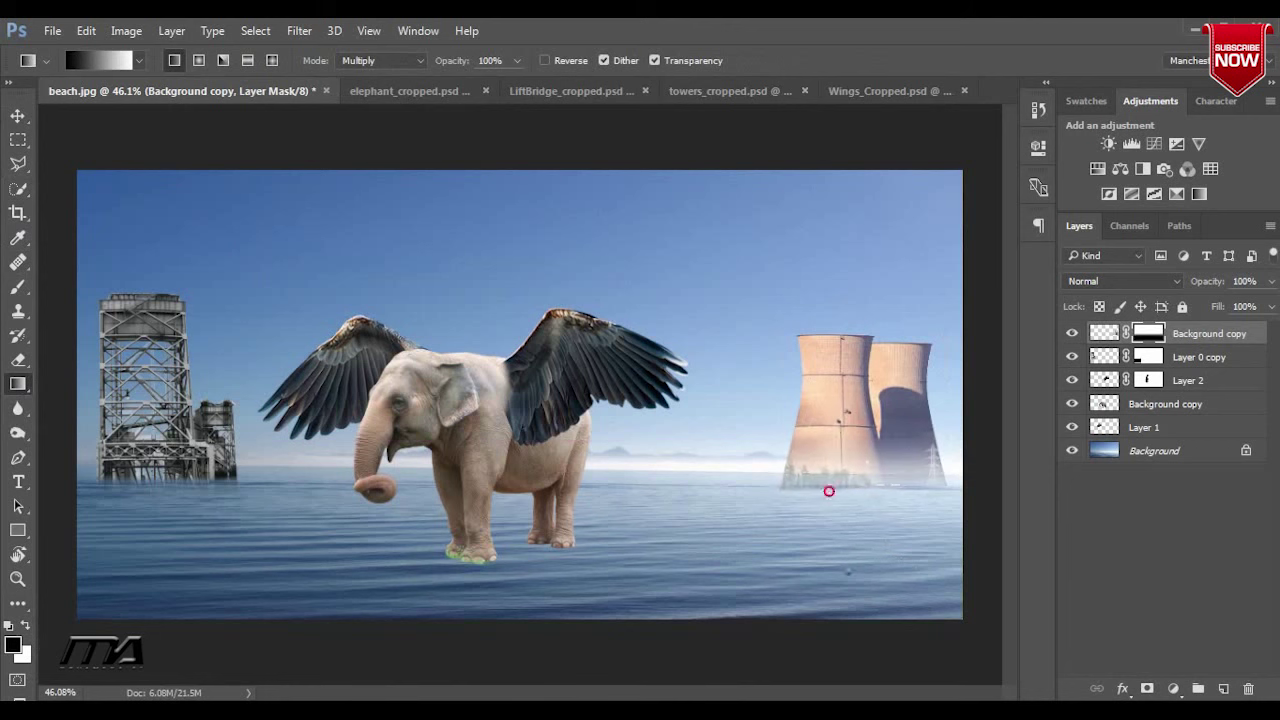
drag(848, 568, 848, 456)
drag(839, 541, 840, 418)
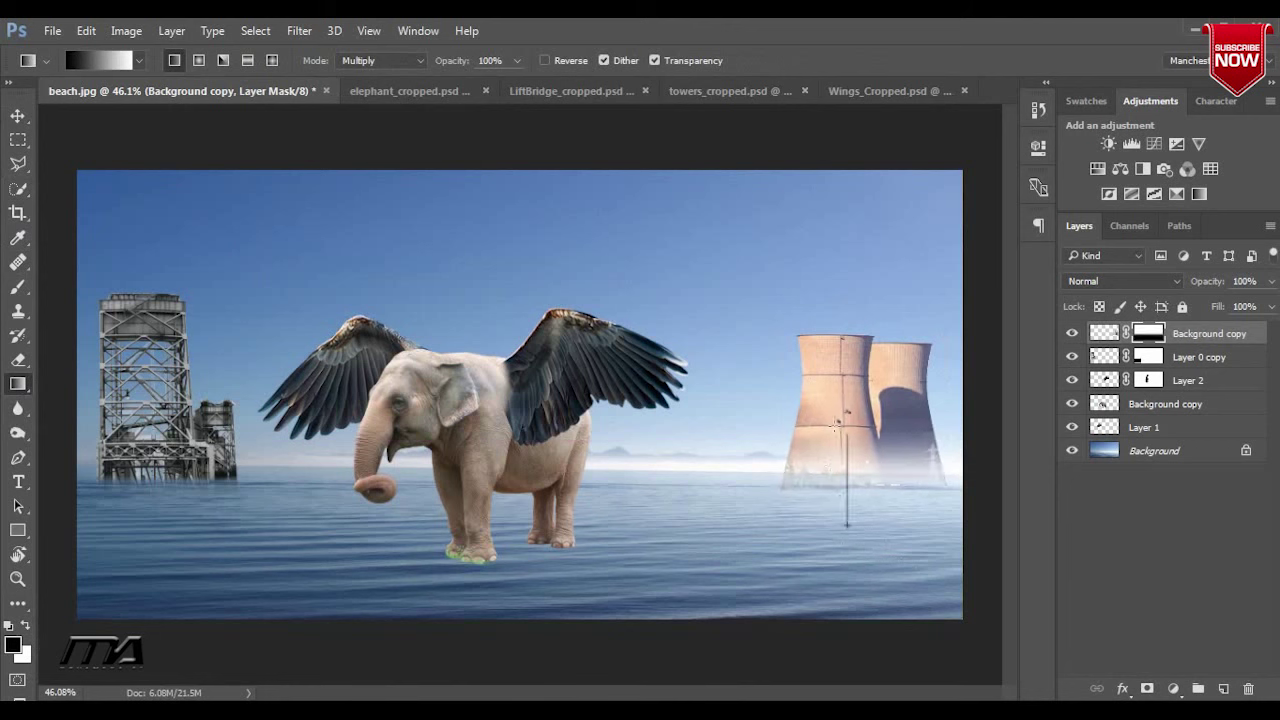
drag(847, 525, 847, 425)
click(18, 116)
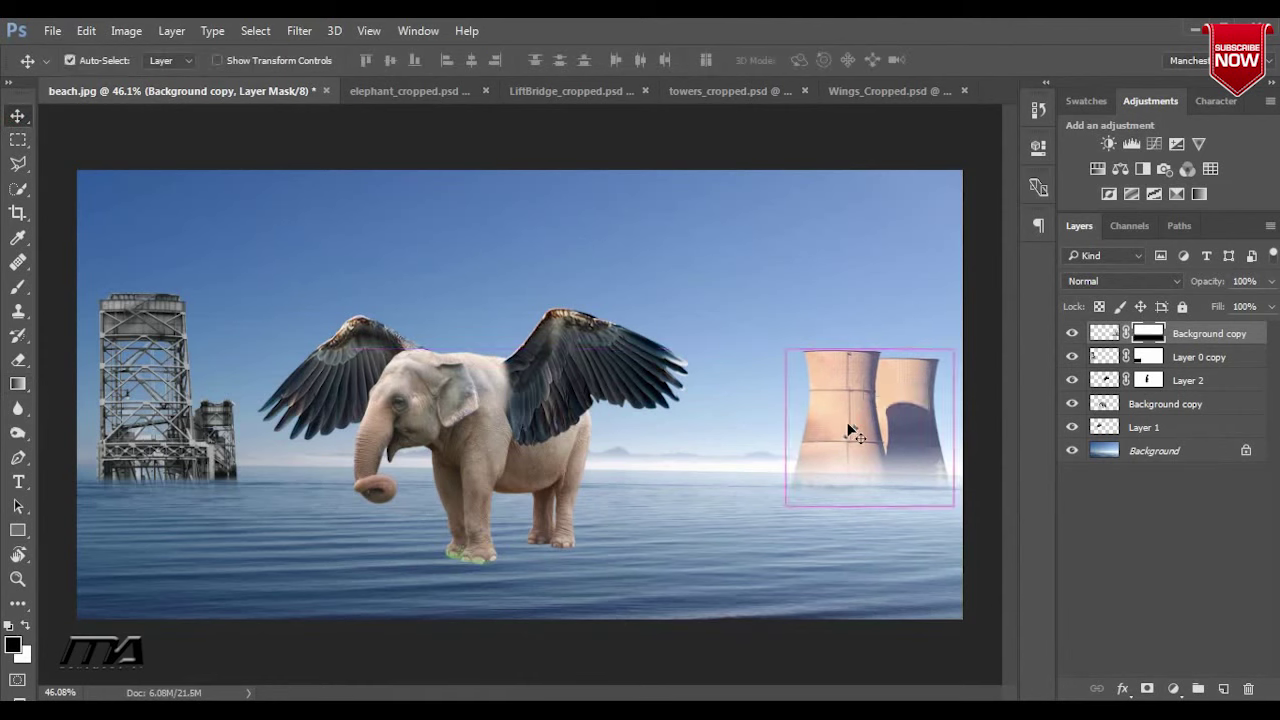
Enlarge the cooling towers to about 108% by 124% and nudge them onto the horizon
key(ctrl+t)
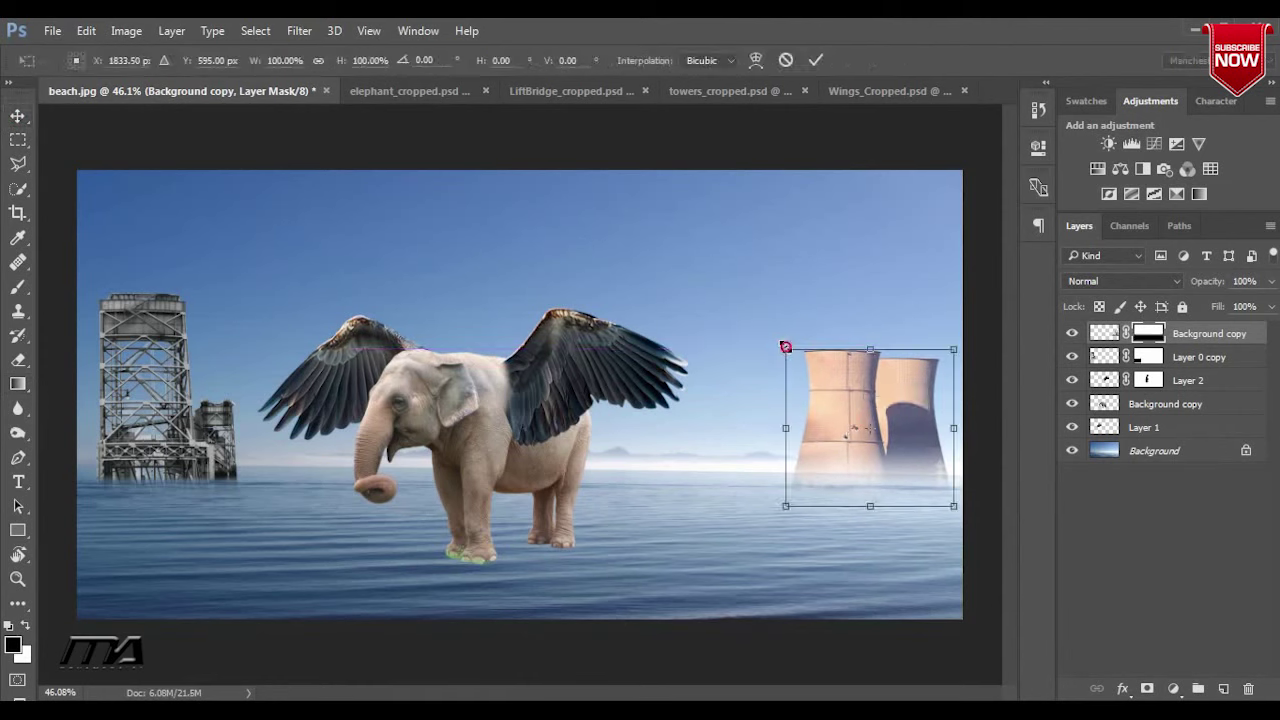
mouse_move(786, 347)
mouse_down()
mouse_move(774, 312)
mouse_move(786, 300)
mouse_move(772, 312)
mouse_up()
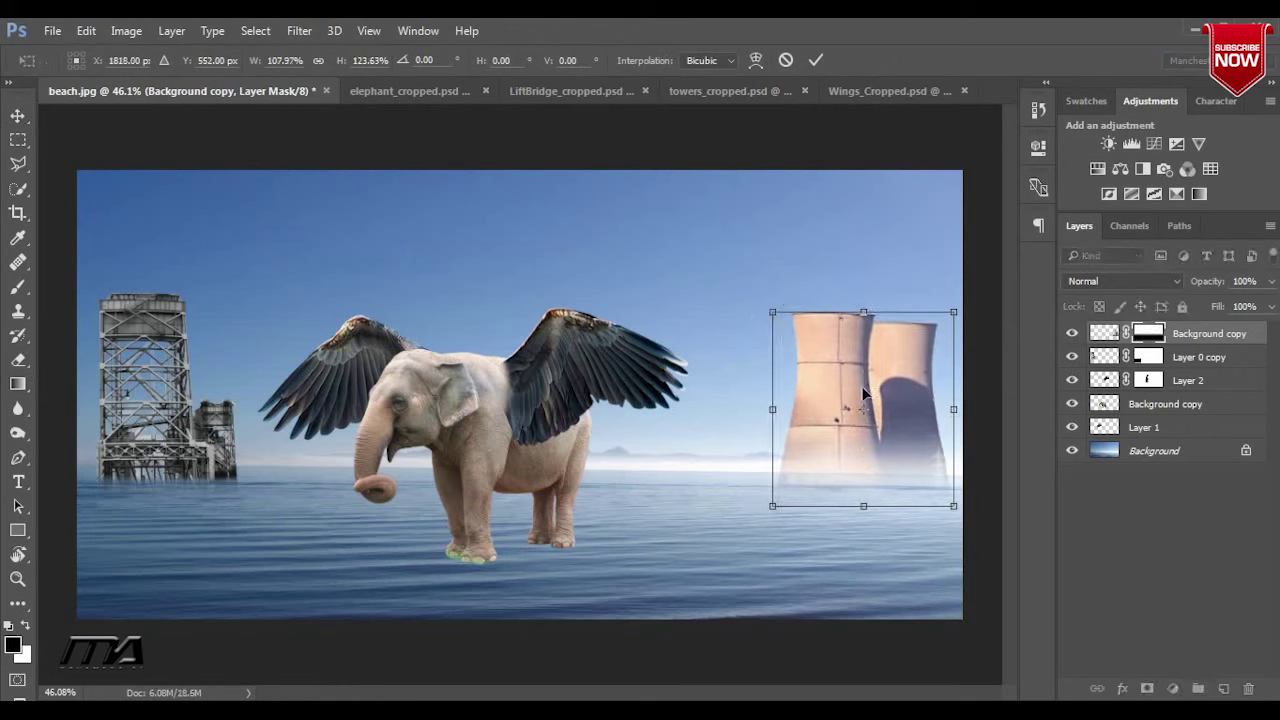
drag(923, 457, 920, 464)
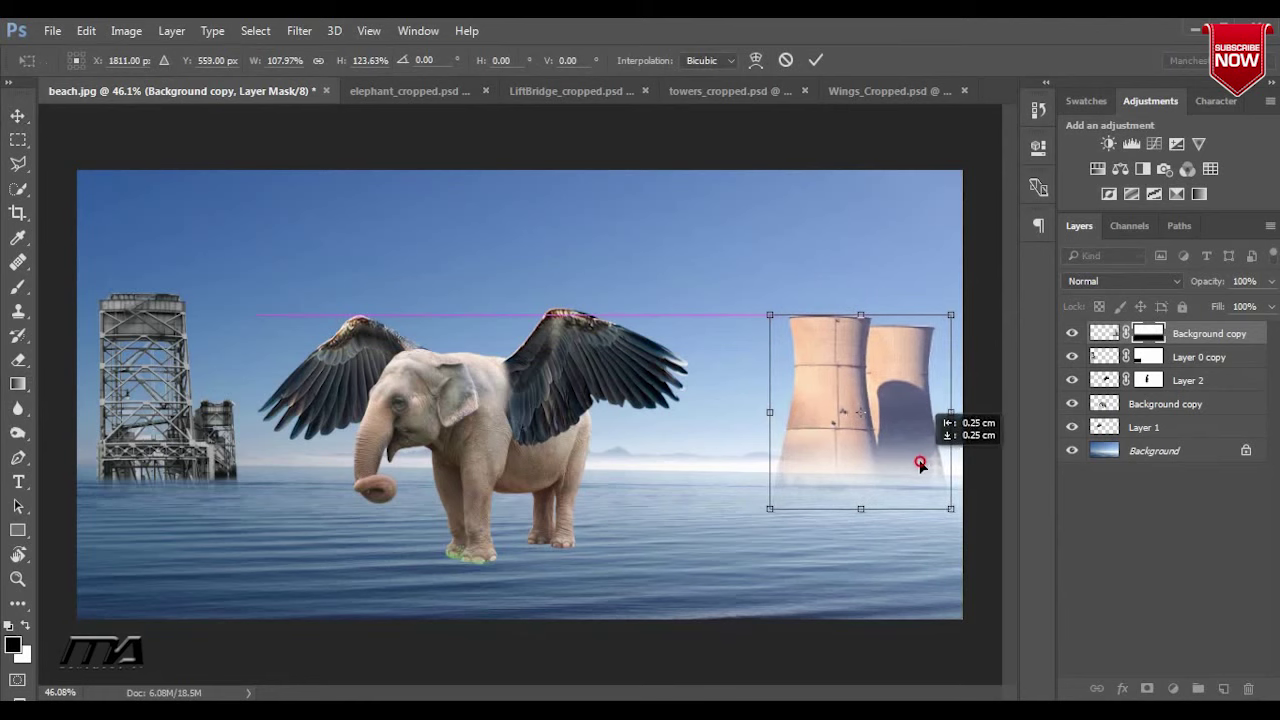
double_click(882, 416)
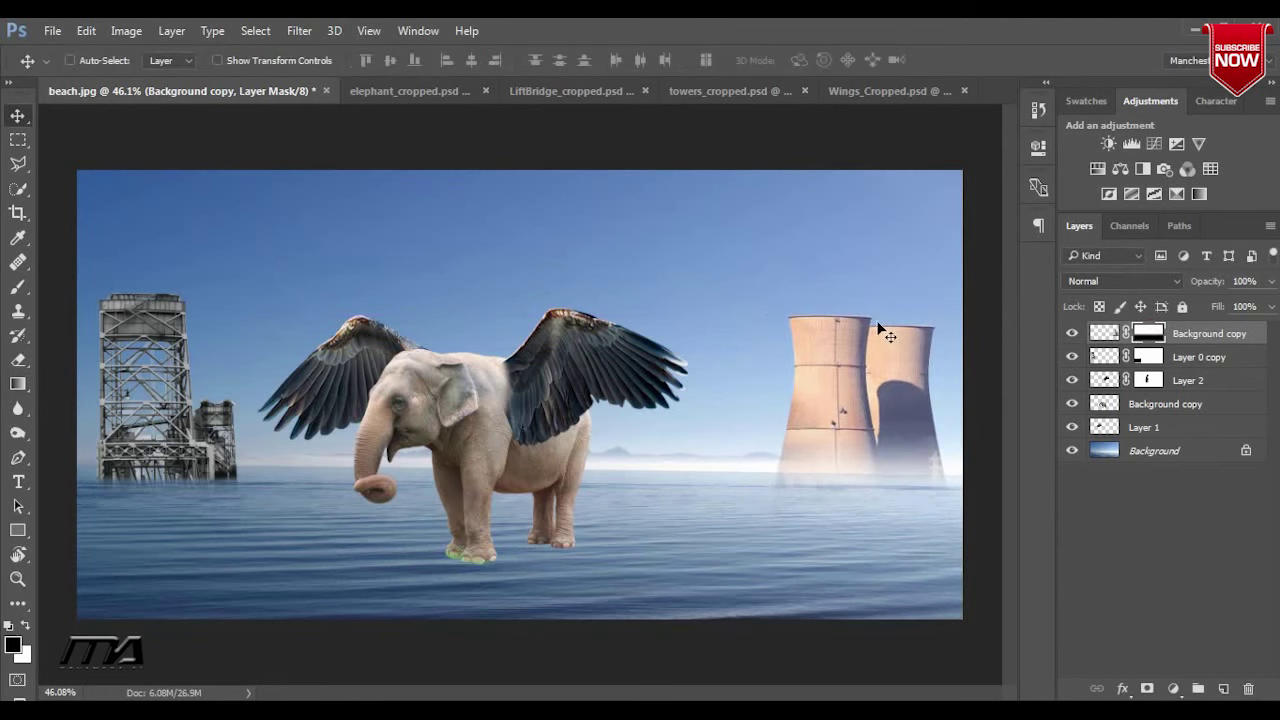
click(18, 287)
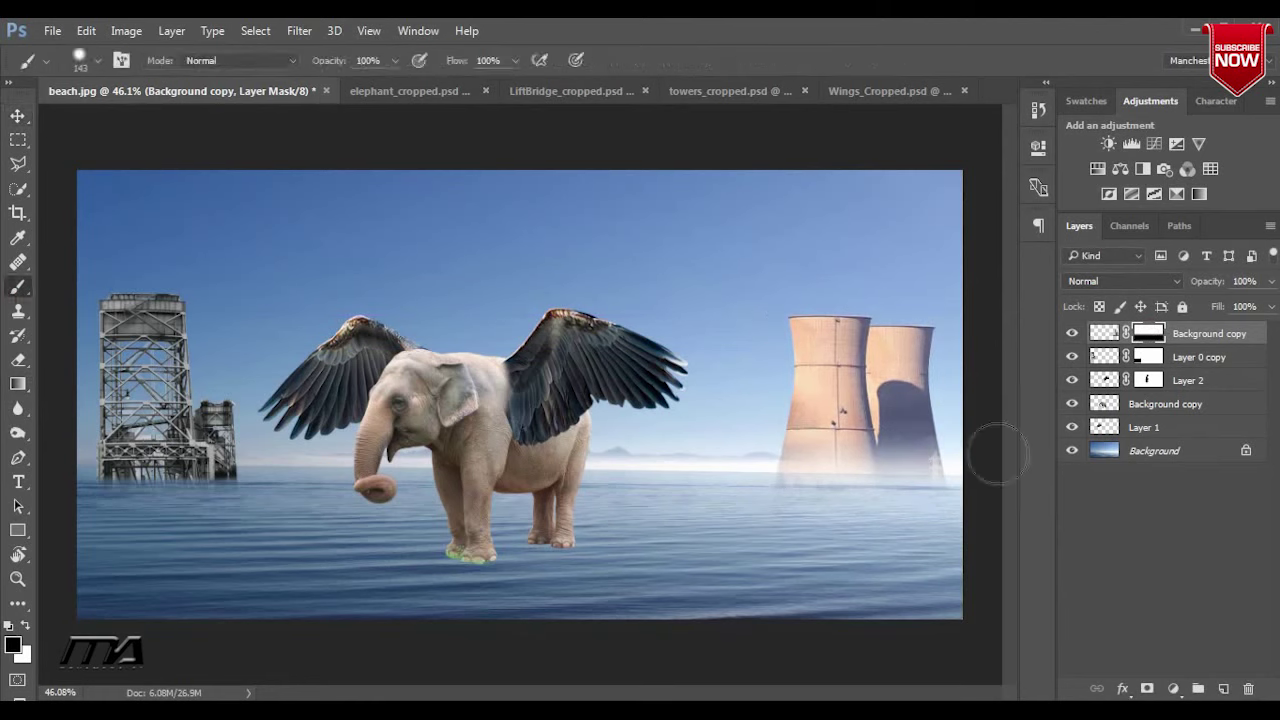
Paint white on the towers' mask, trying Multiply brush mode then reverting to Normal
click(27, 628)
mouse_move(880, 430)
mouse_down()
mouse_move(857, 423)
mouse_move(840, 444)
mouse_move(843, 428)
mouse_move(905, 455)
mouse_up()
click(275, 62)
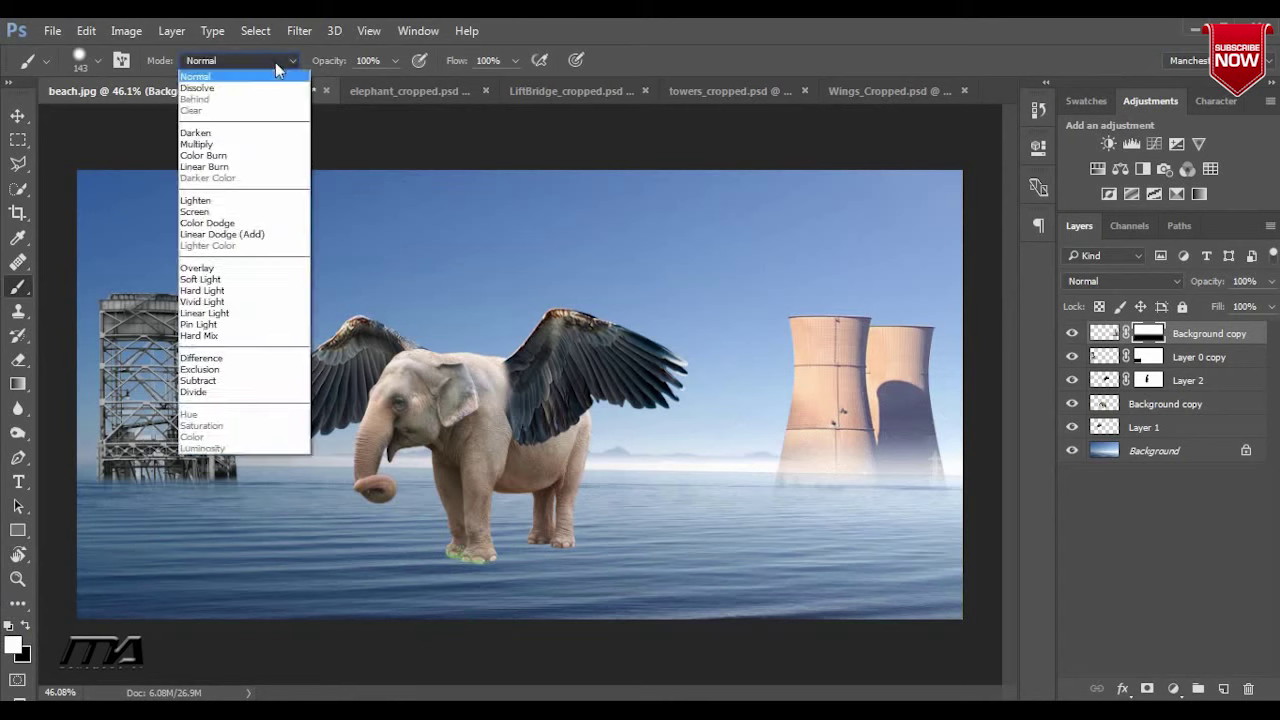
click(285, 62)
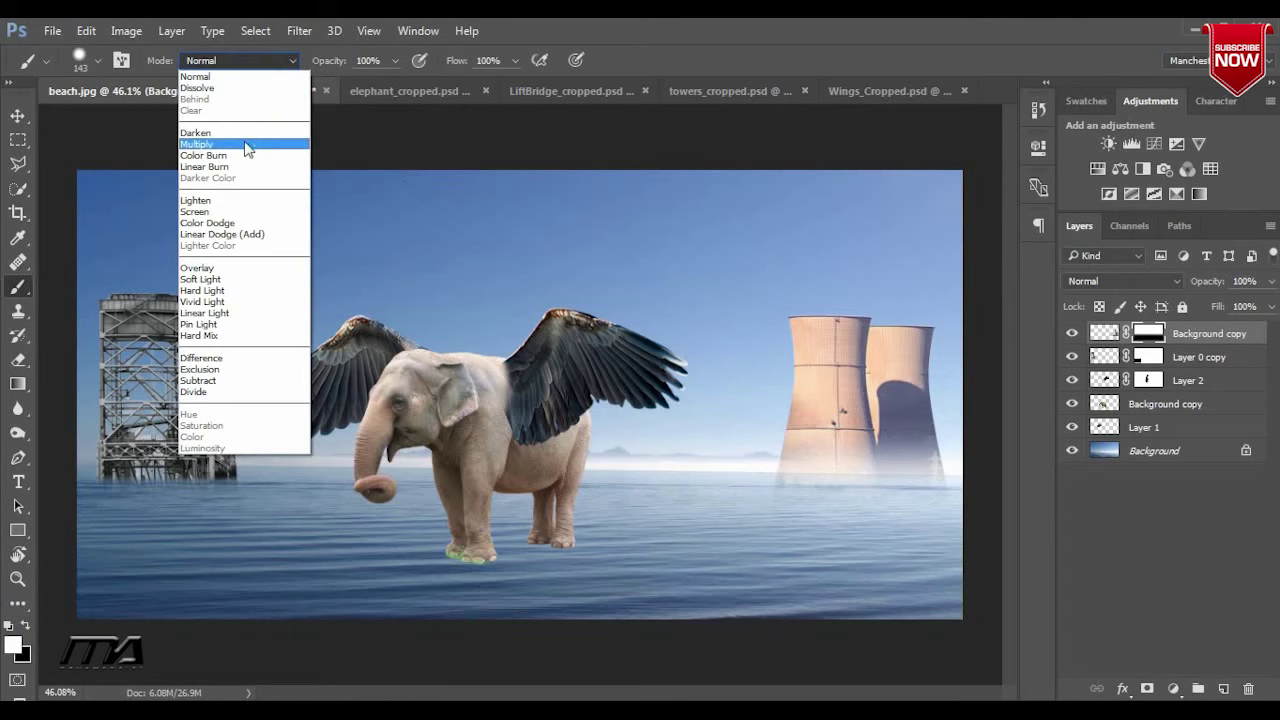
click(247, 146)
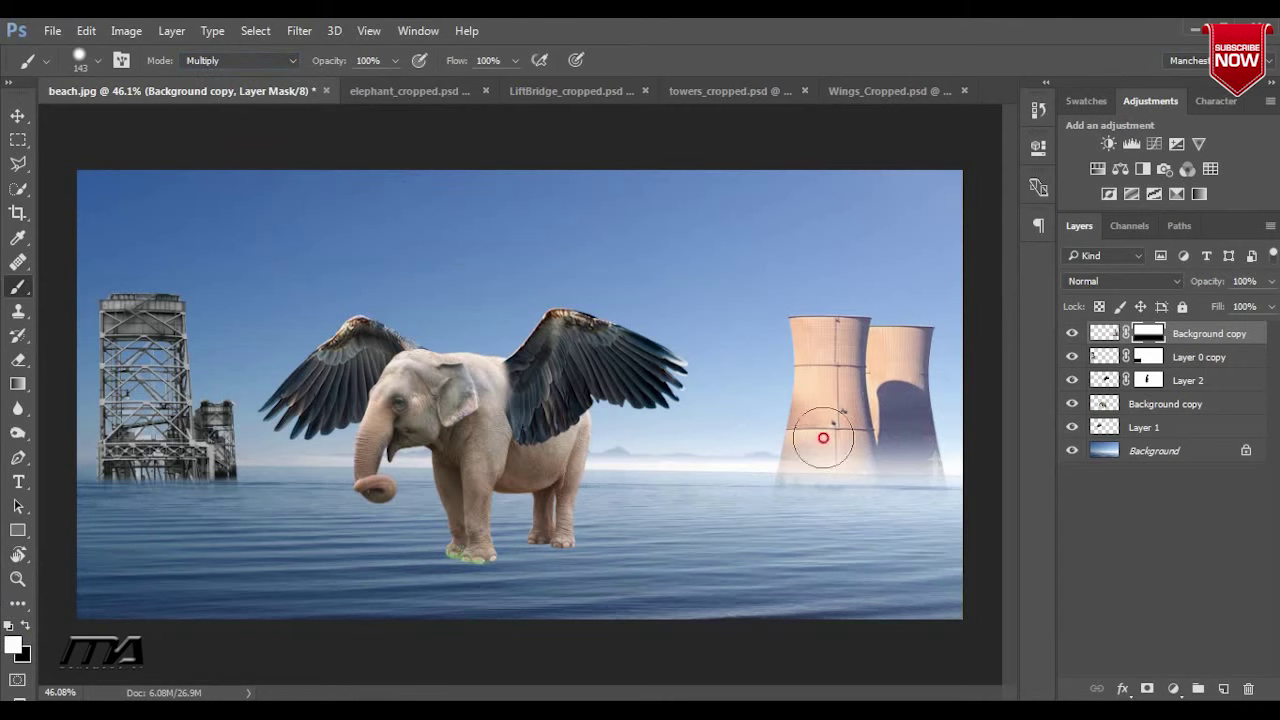
drag(823, 438, 932, 443)
key(ctrl+z)
click(290, 61)
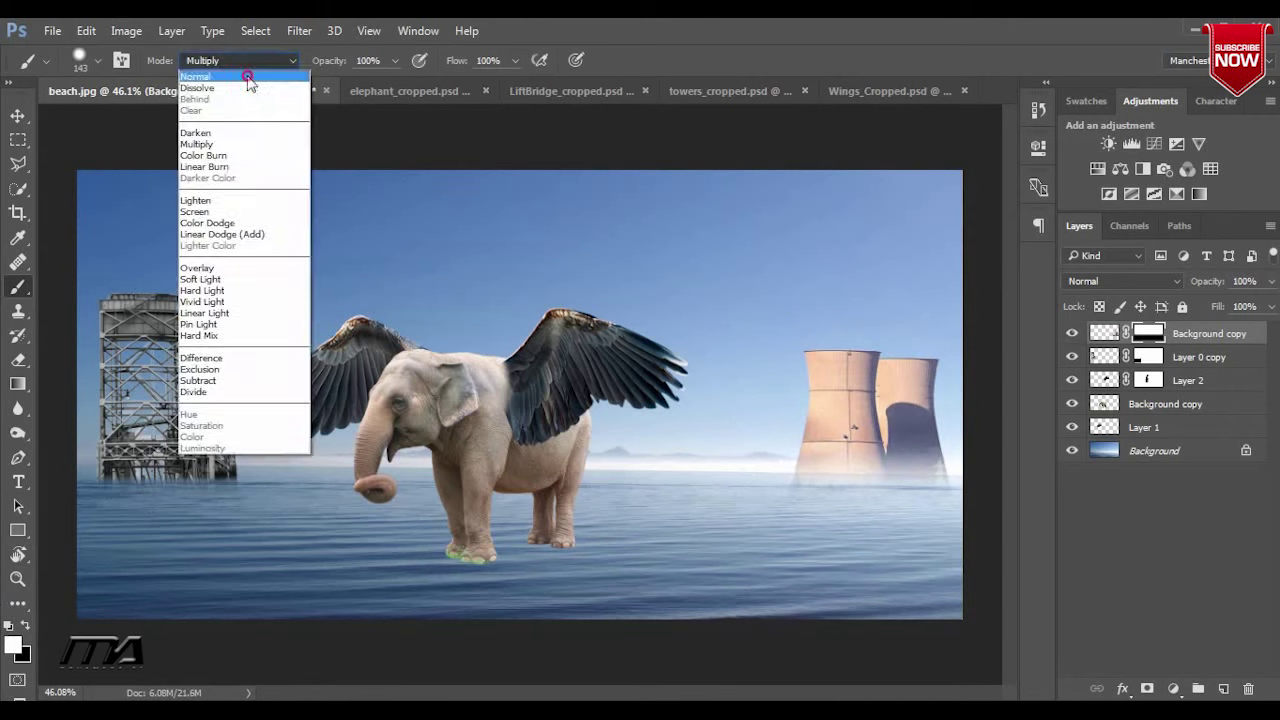
click(247, 77)
Adjust the brush hardness and paint the tower bases back to solid on the mask
right_click(948, 430)
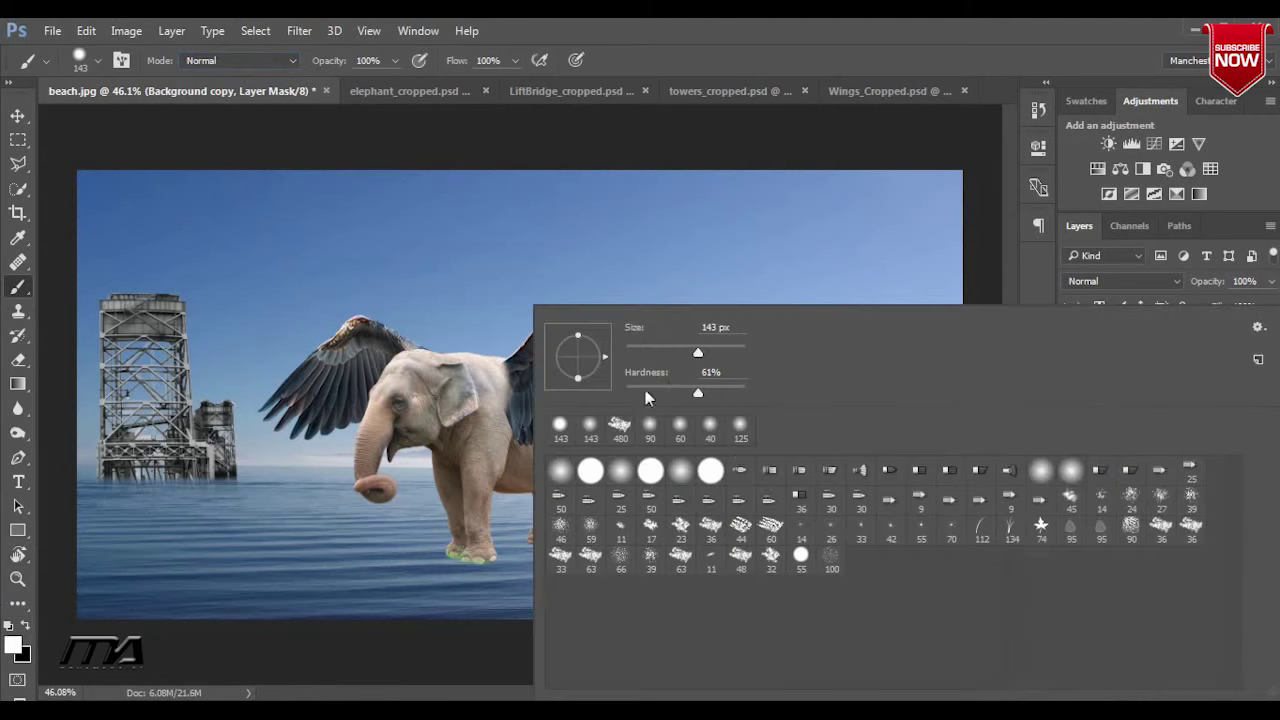
click(672, 390)
key(Return)
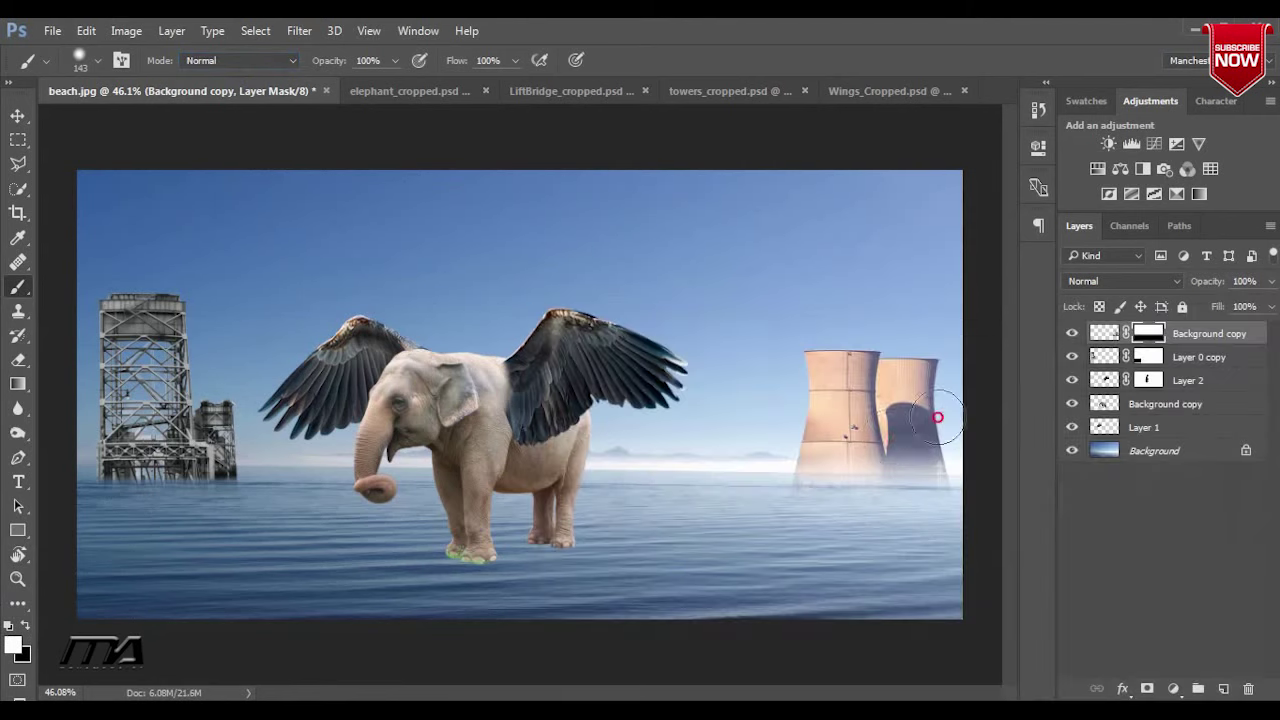
mouse_move(937, 417)
mouse_down()
mouse_move(814, 429)
mouse_move(817, 443)
mouse_move(951, 423)
mouse_move(801, 444)
mouse_move(955, 445)
mouse_move(786, 437)
mouse_move(971, 457)
mouse_move(757, 506)
mouse_move(907, 515)
mouse_move(857, 508)
mouse_up()
click(26, 626)
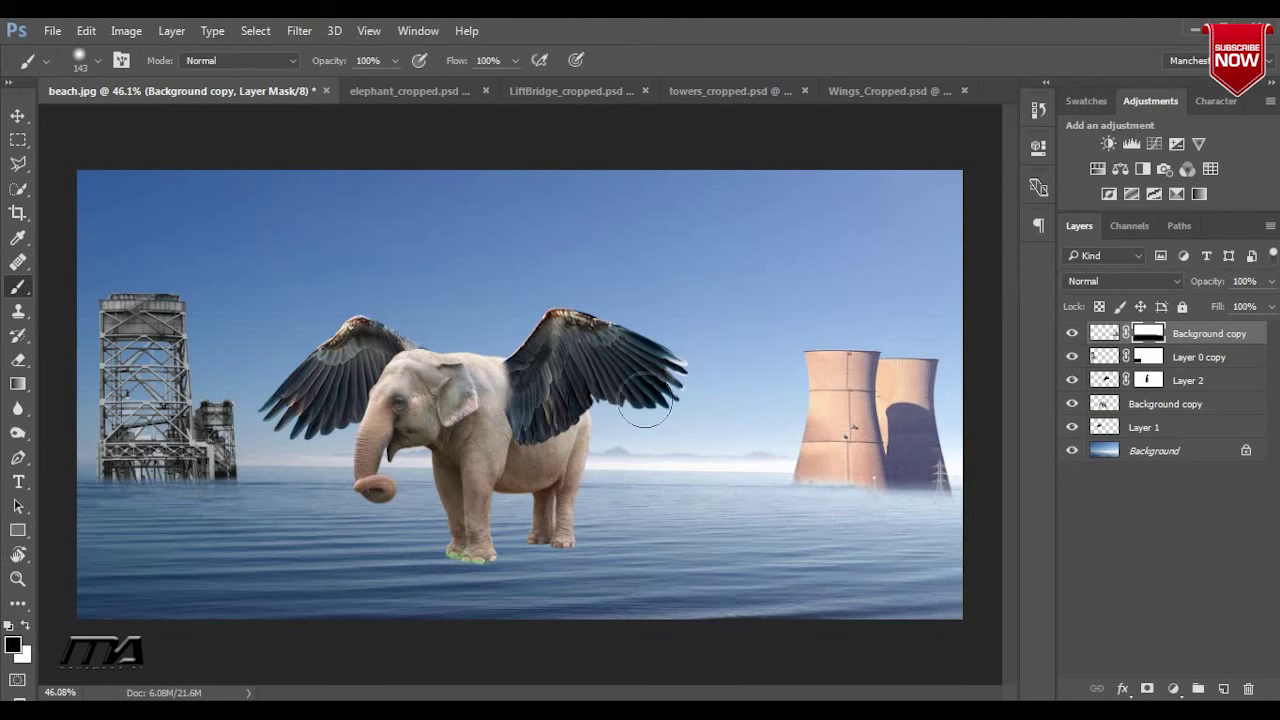
Duplicate the Layer 0 copy tower layer and move the copy right of the elephant
click(18, 117)
key(ctrl)
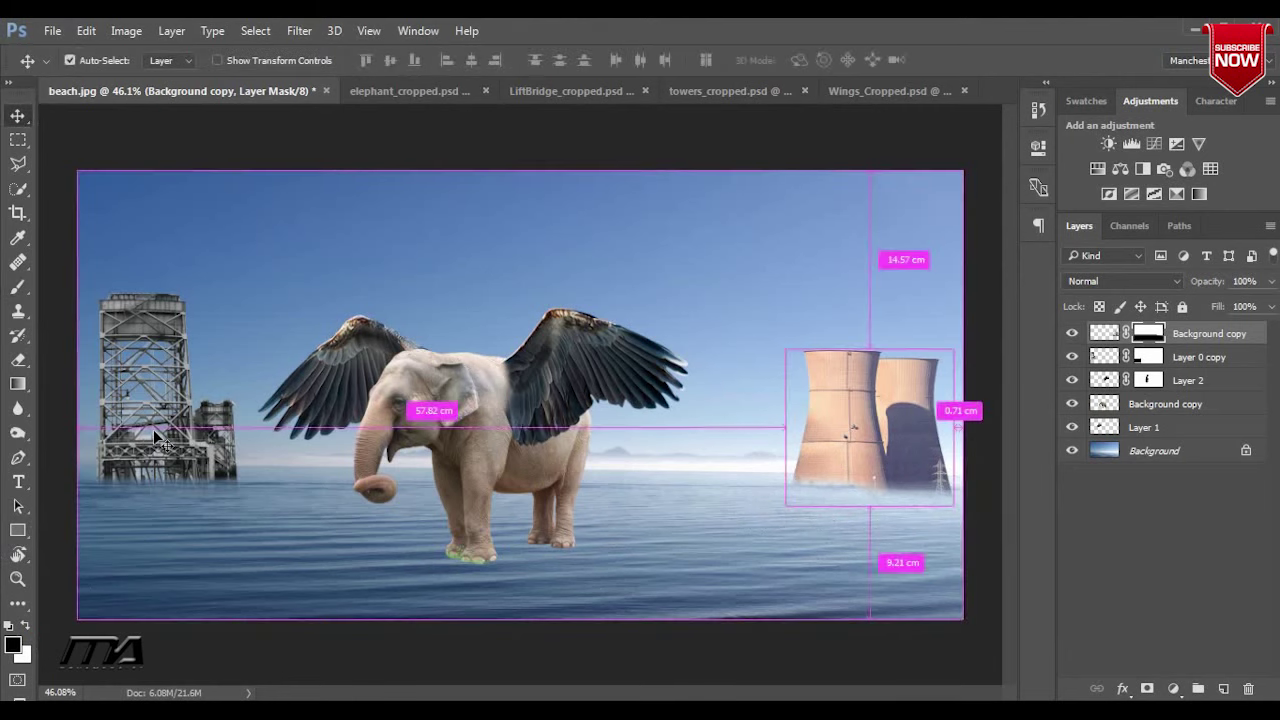
click(1207, 385)
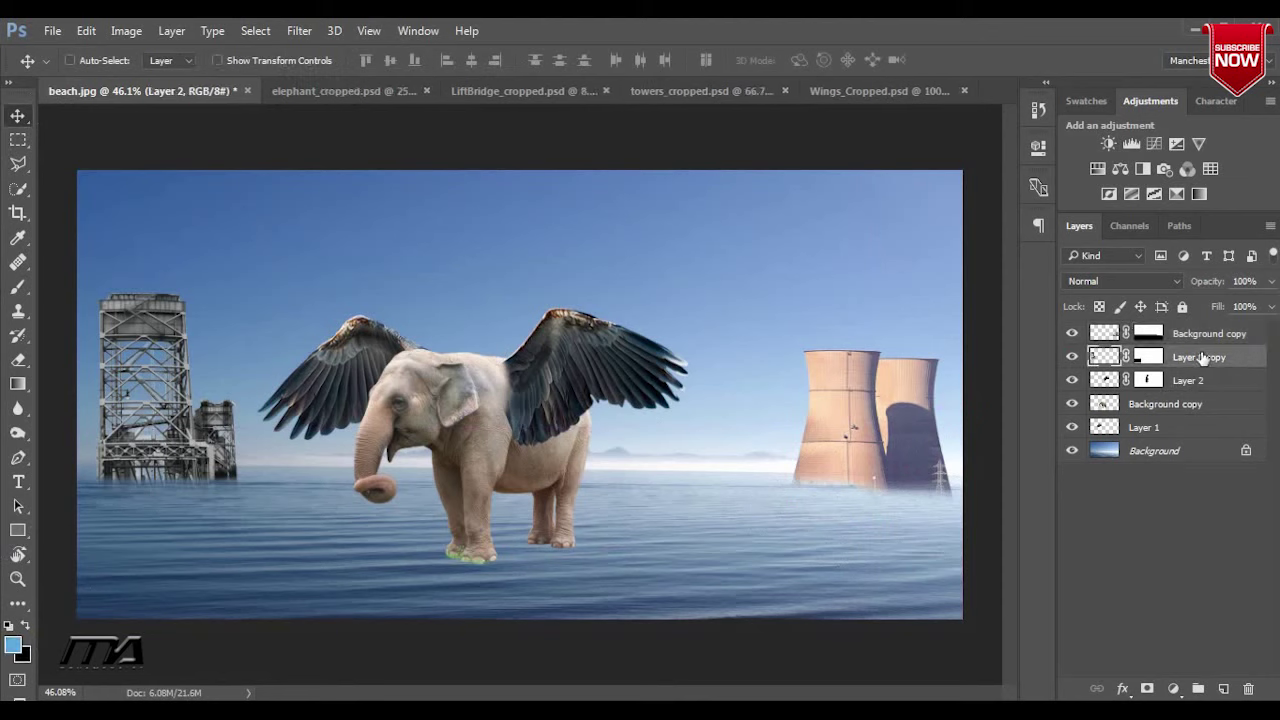
click(1200, 357)
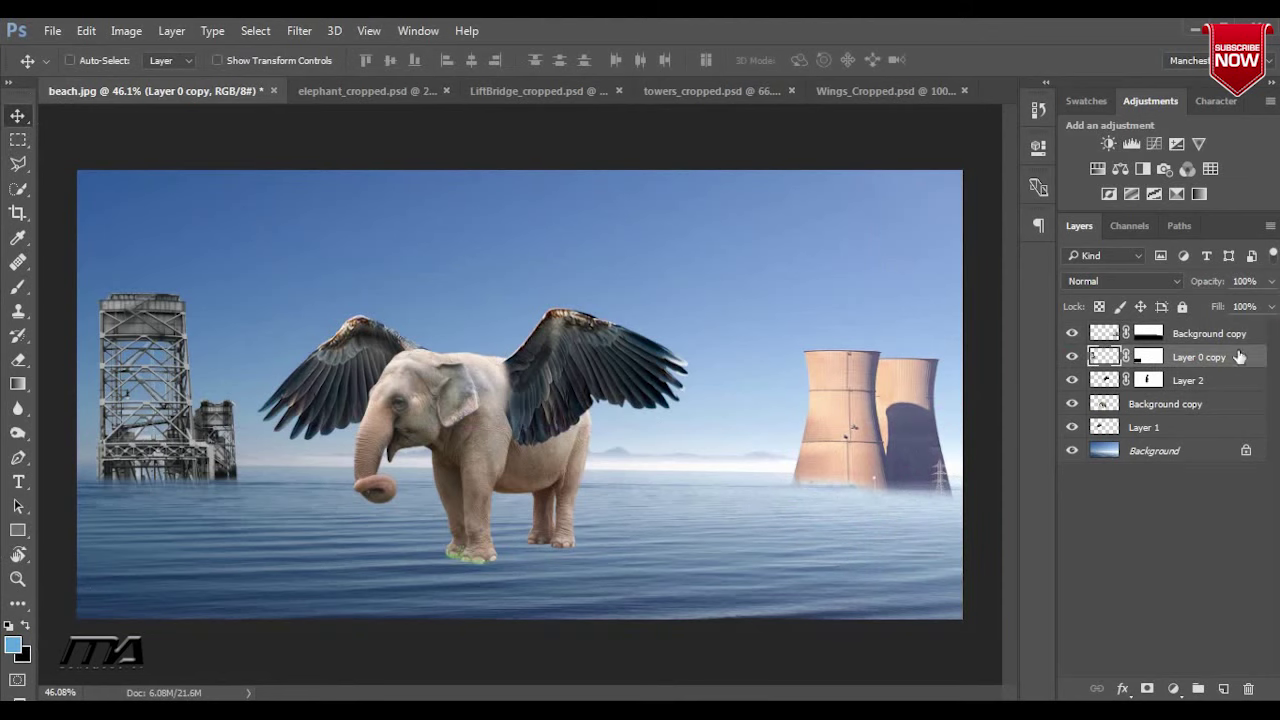
drag(1189, 362, 1230, 689)
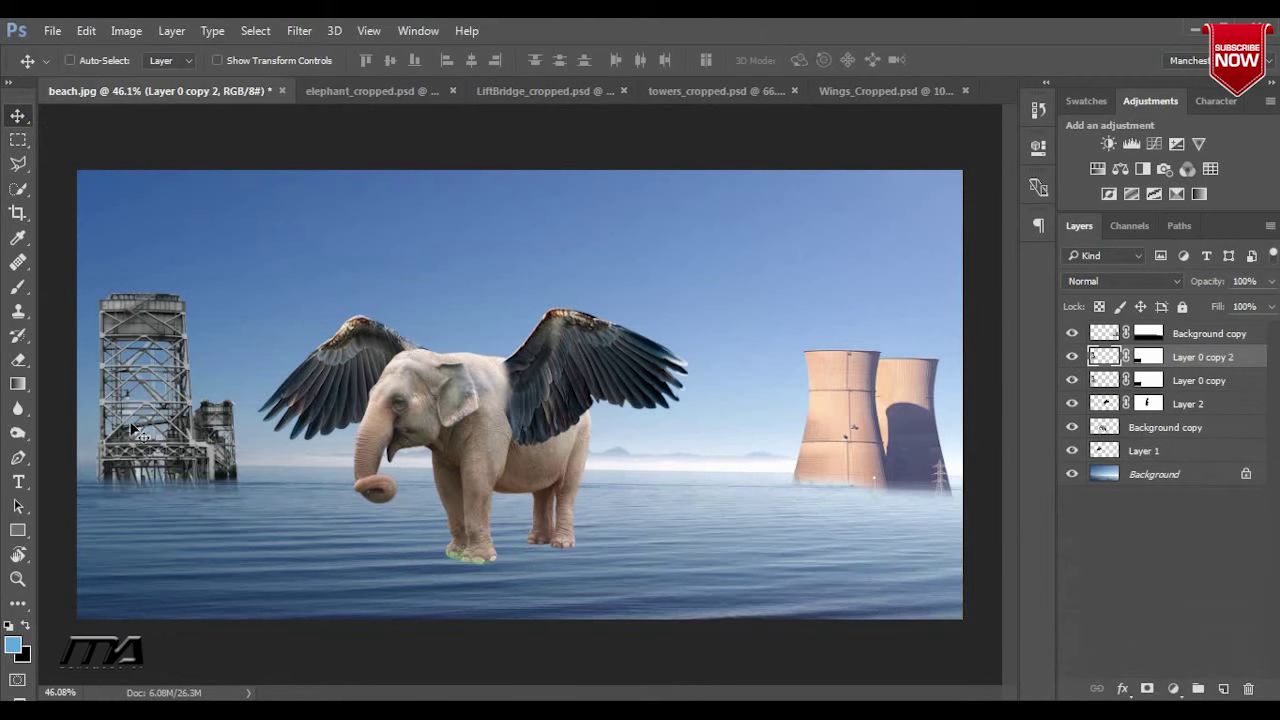
mouse_move(133, 428)
mouse_down()
mouse_move(676, 460)
mouse_move(744, 444)
mouse_up()
Shrink the tower copy to about 47%, place it below Layer 2, and set it in the sea
key(ctrl+t)
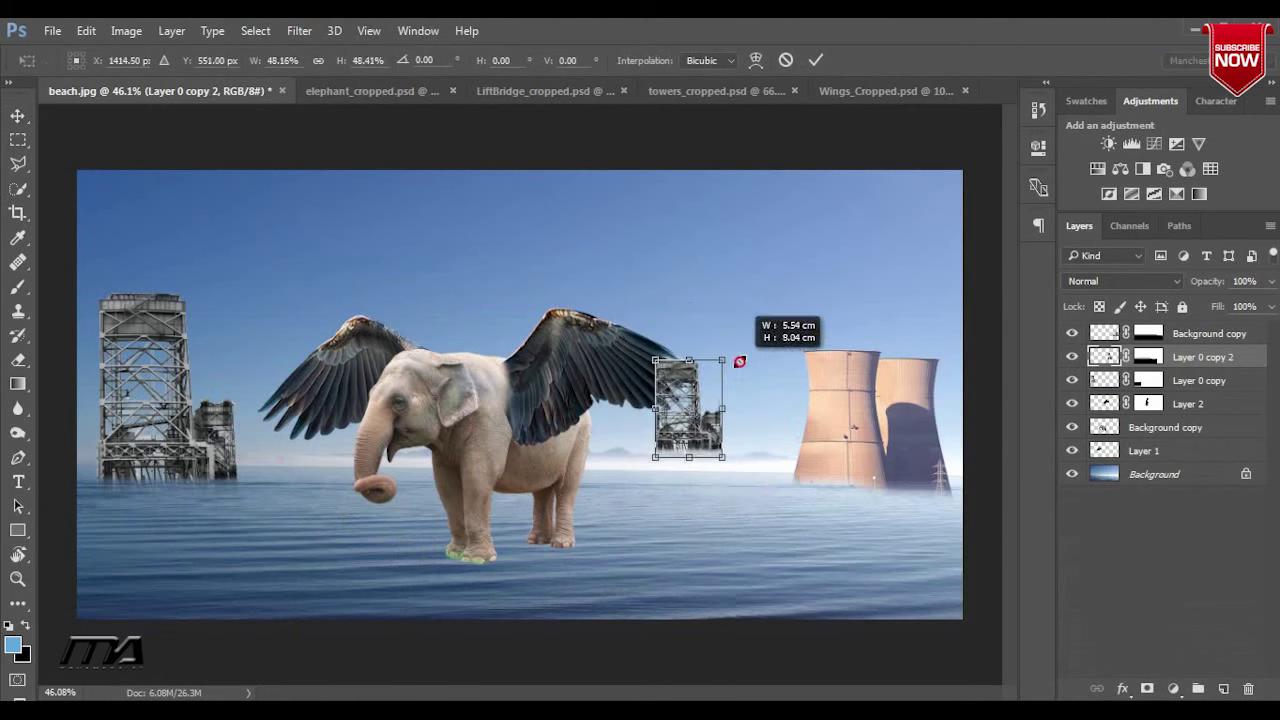
drag(766, 302, 722, 360)
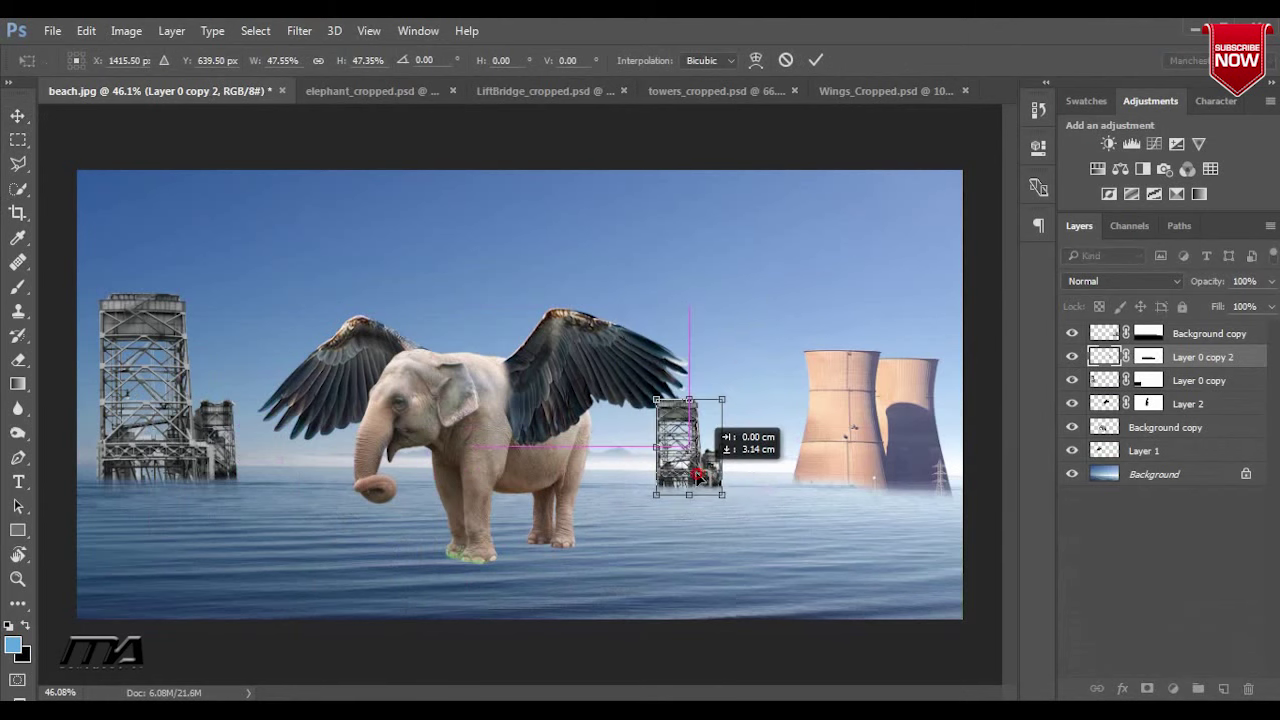
drag(697, 478, 688, 475)
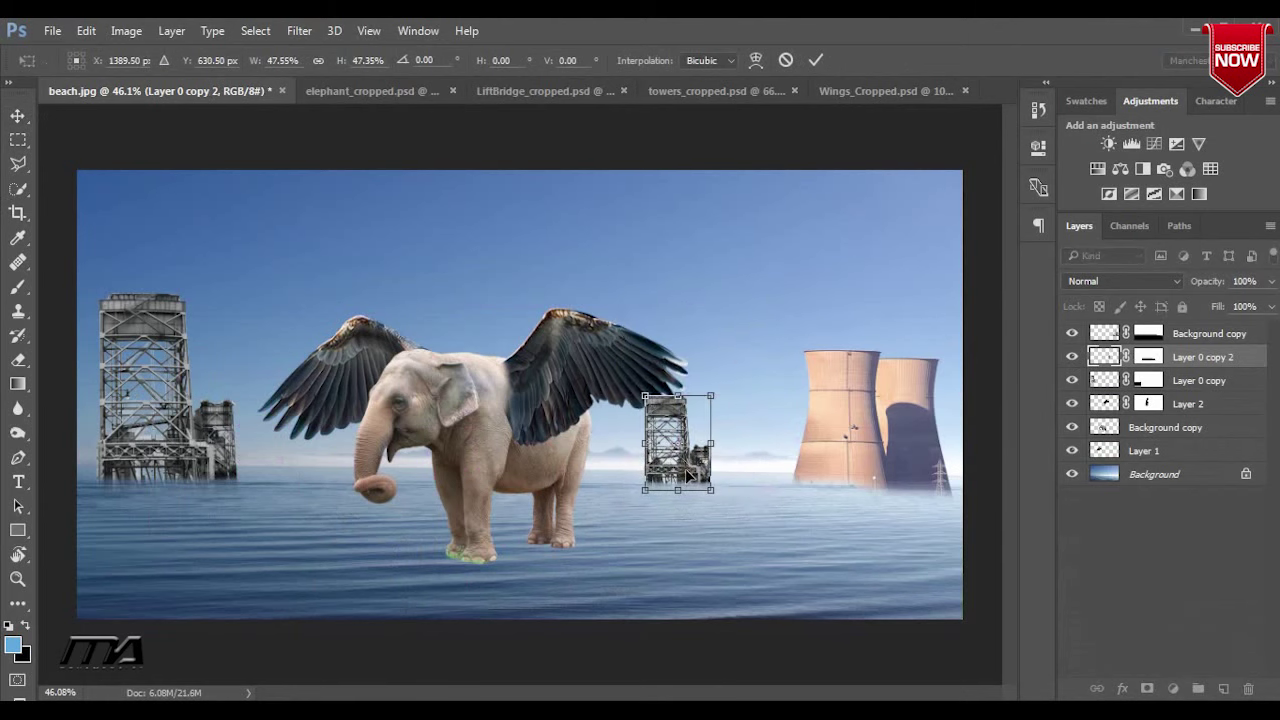
key(Return)
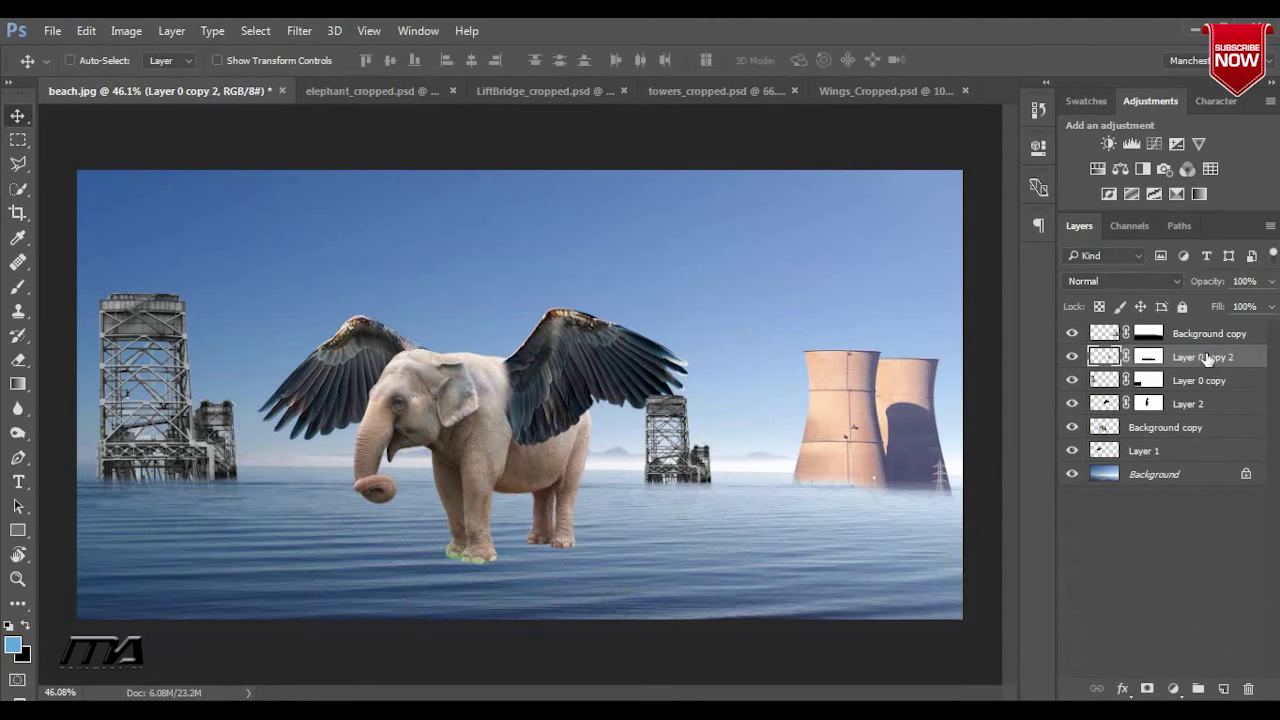
click(1072, 357)
drag(1233, 367, 1229, 426)
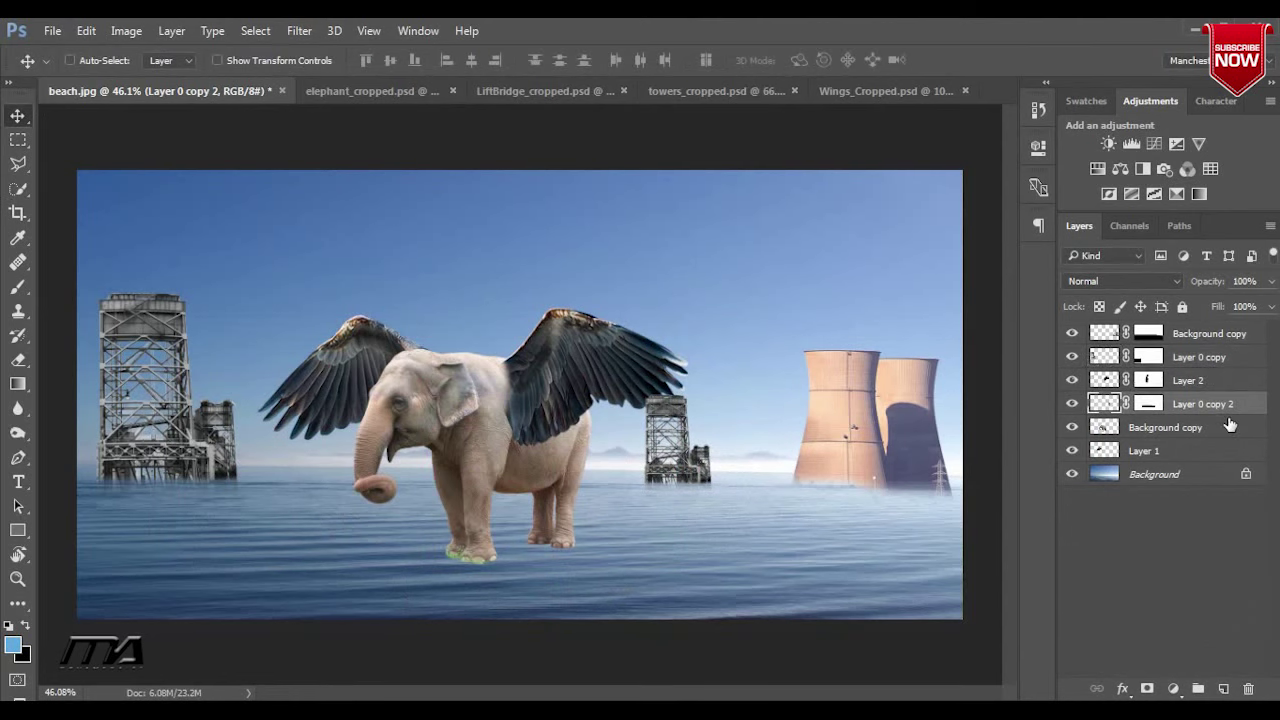
click(1071, 404)
click(1071, 382)
mouse_move(734, 468)
mouse_down()
mouse_move(690, 463)
mouse_move(718, 465)
mouse_up()
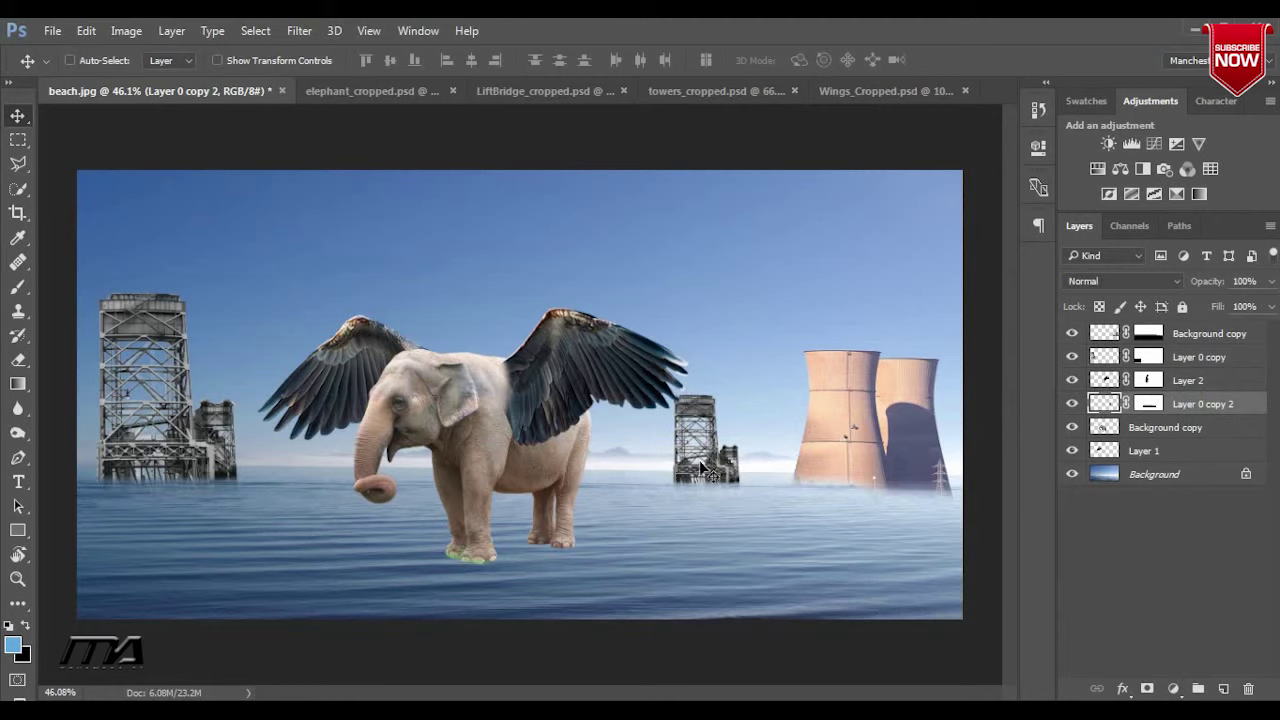
Close LiftBridge_cropped, towers_cropped, Wings_Cropped (unsaved) and elephant_cropped, keeping beach.jpg
click(545, 91)
click(745, 90)
click(825, 91)
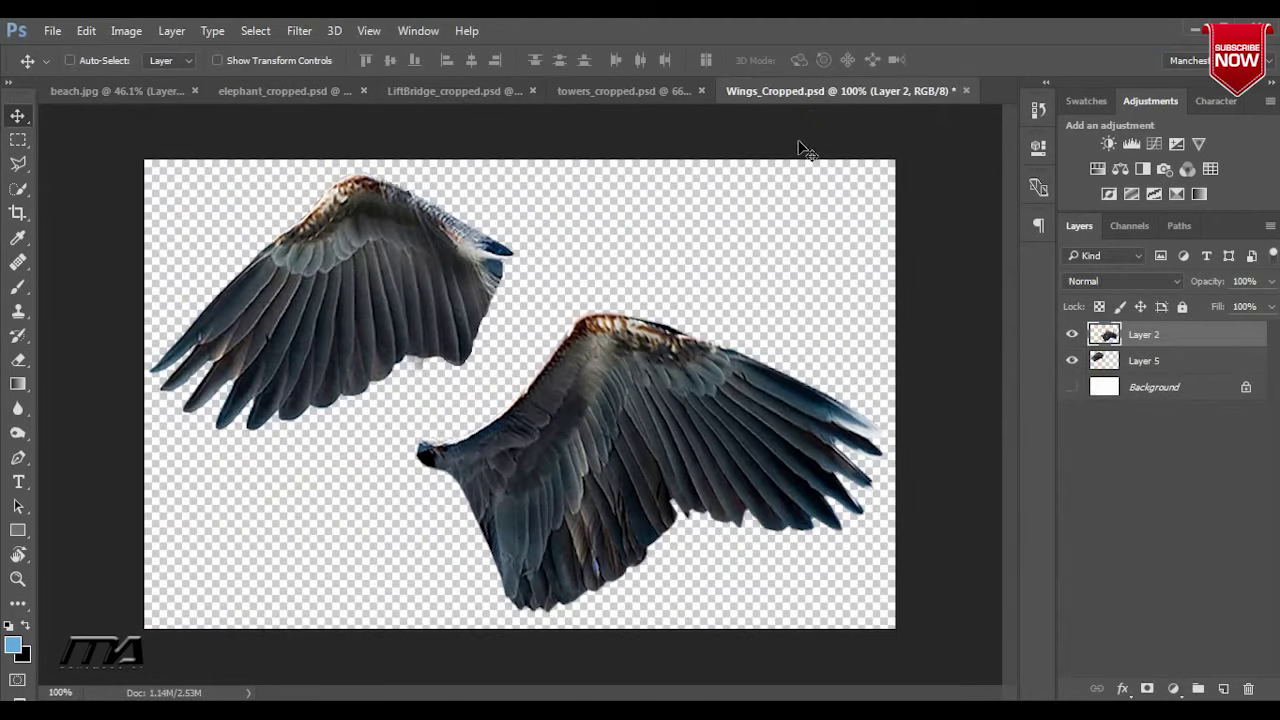
click(80, 90)
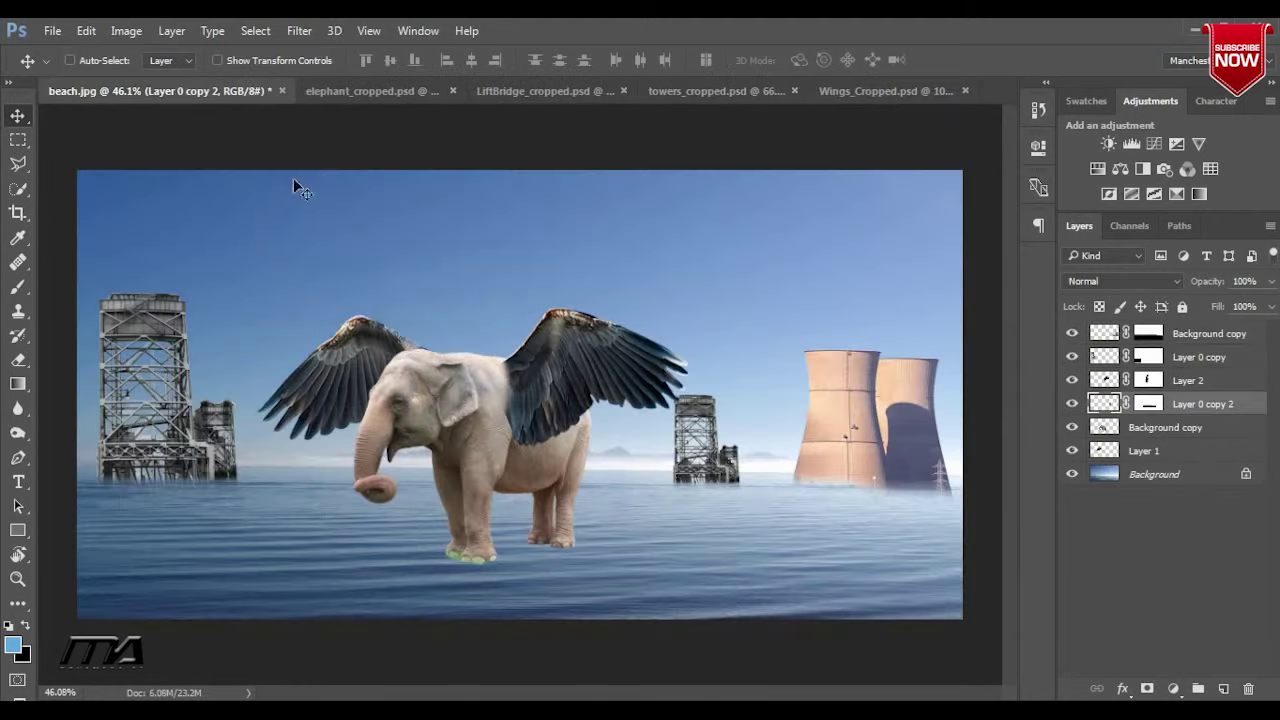
click(624, 91)
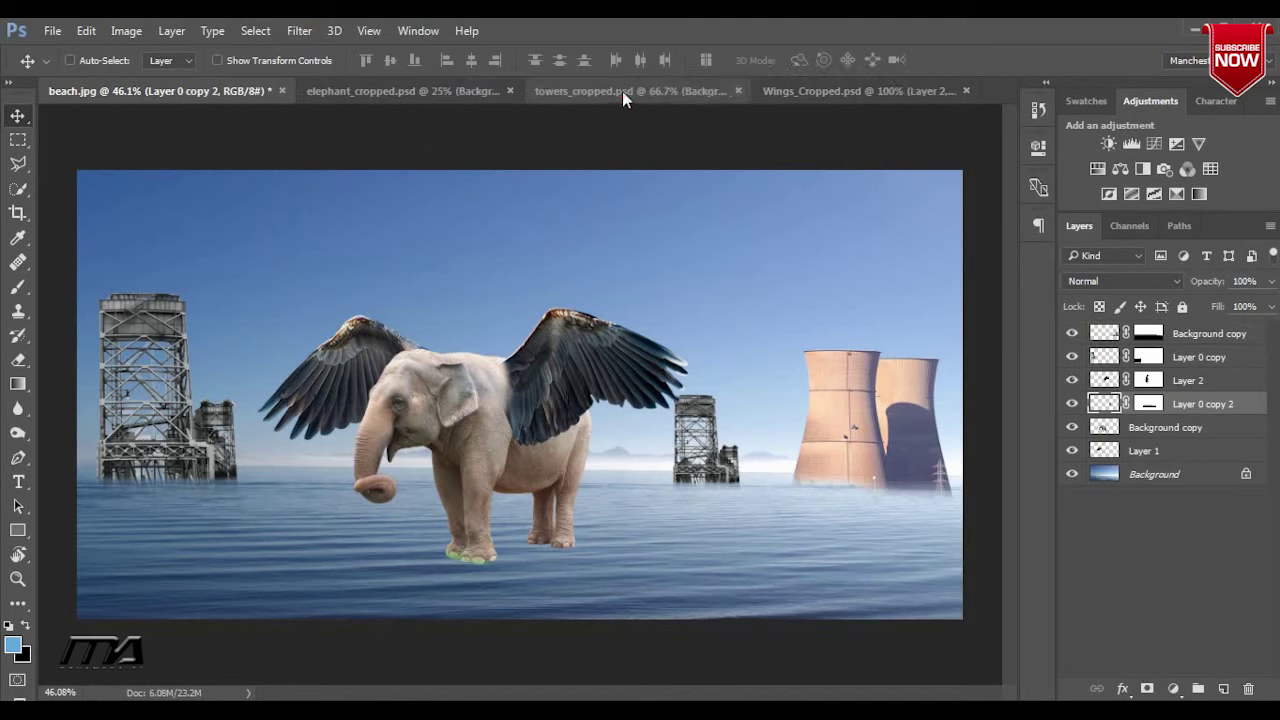
click(738, 91)
click(859, 91)
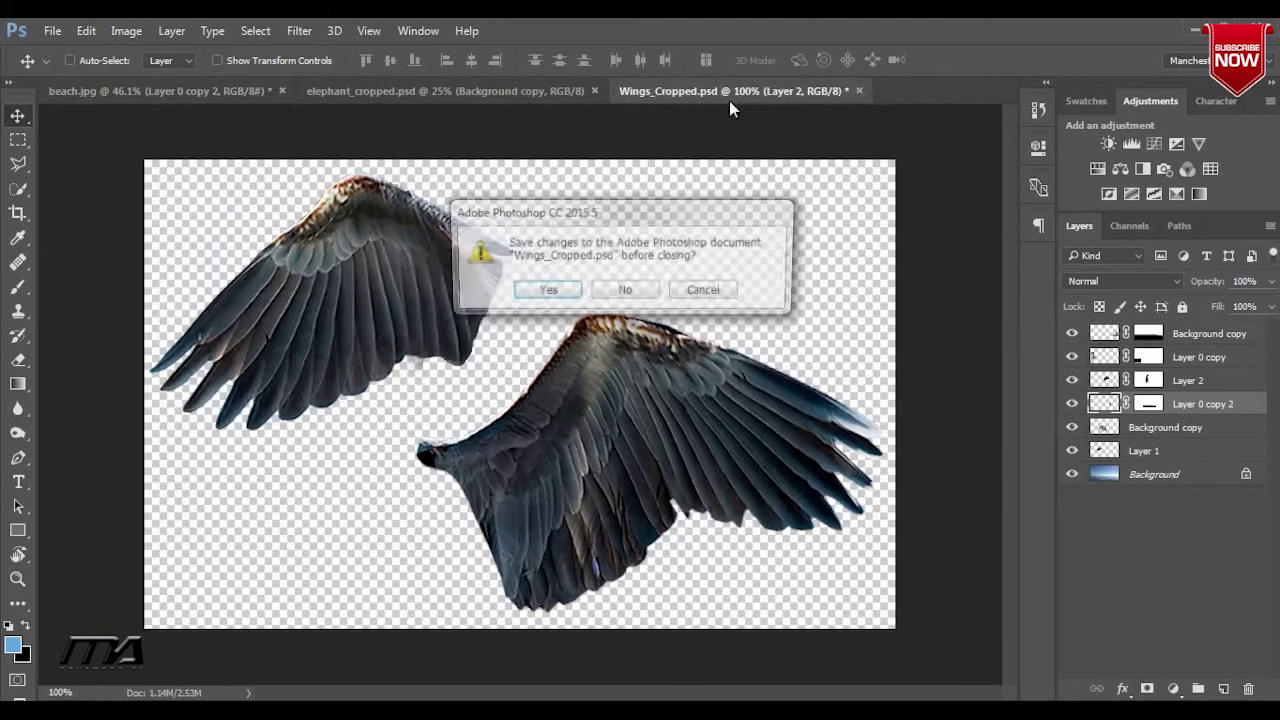
click(660, 291)
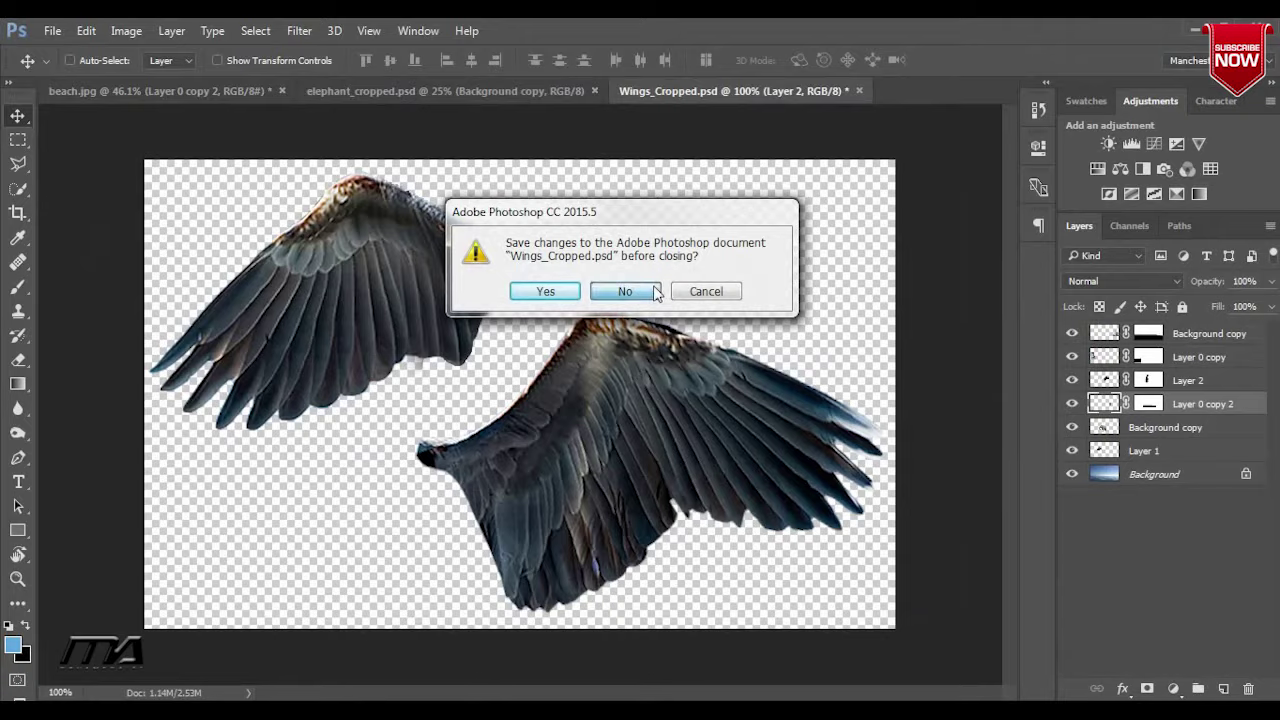
click(480, 88)
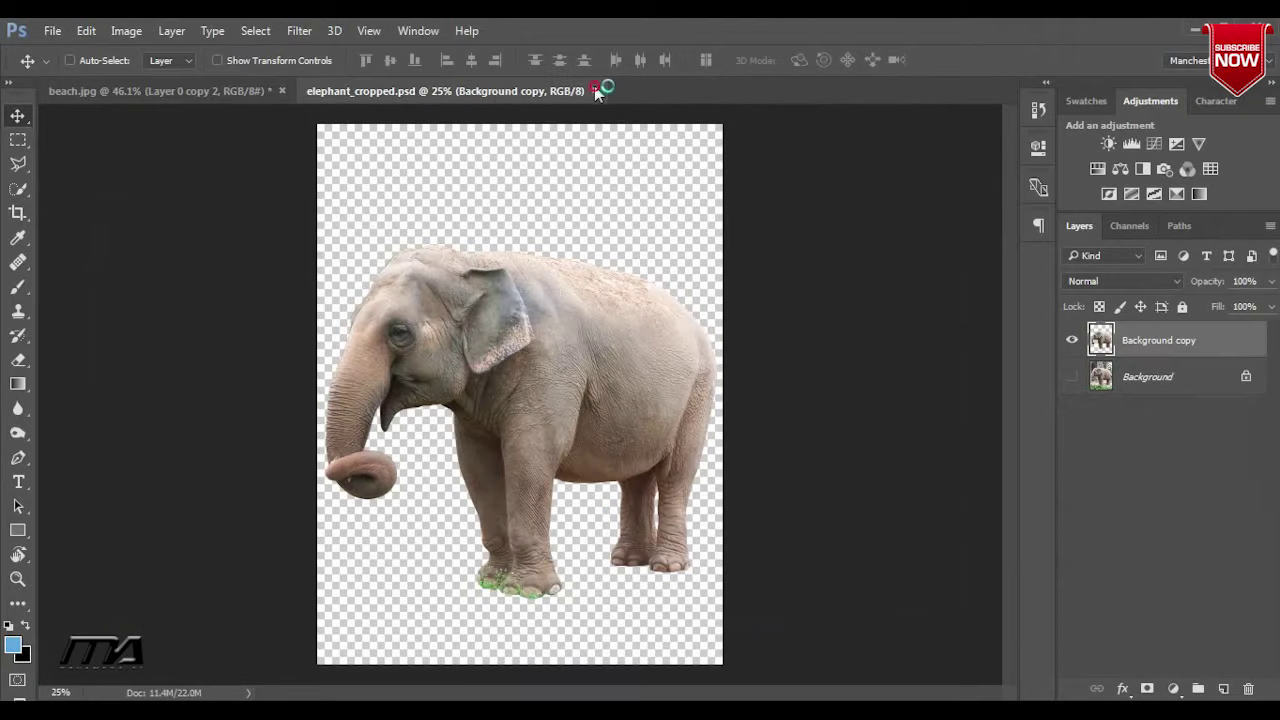
click(594, 91)
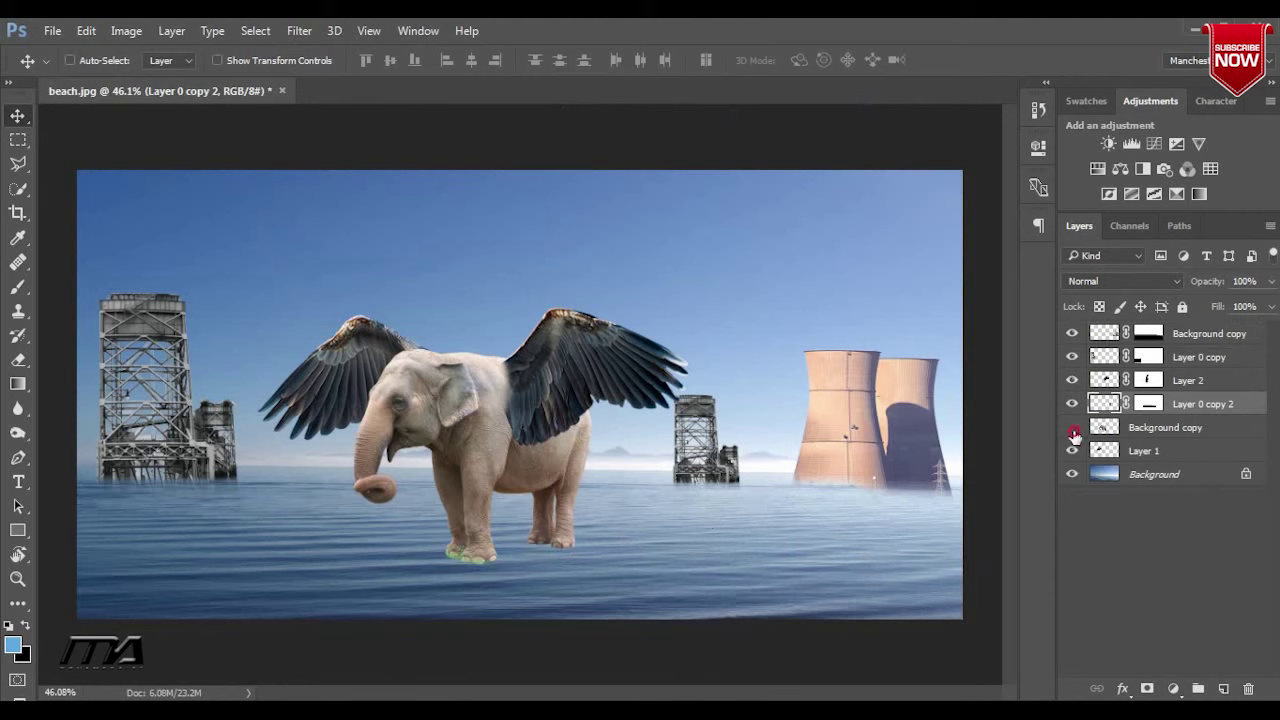
click(1183, 429)
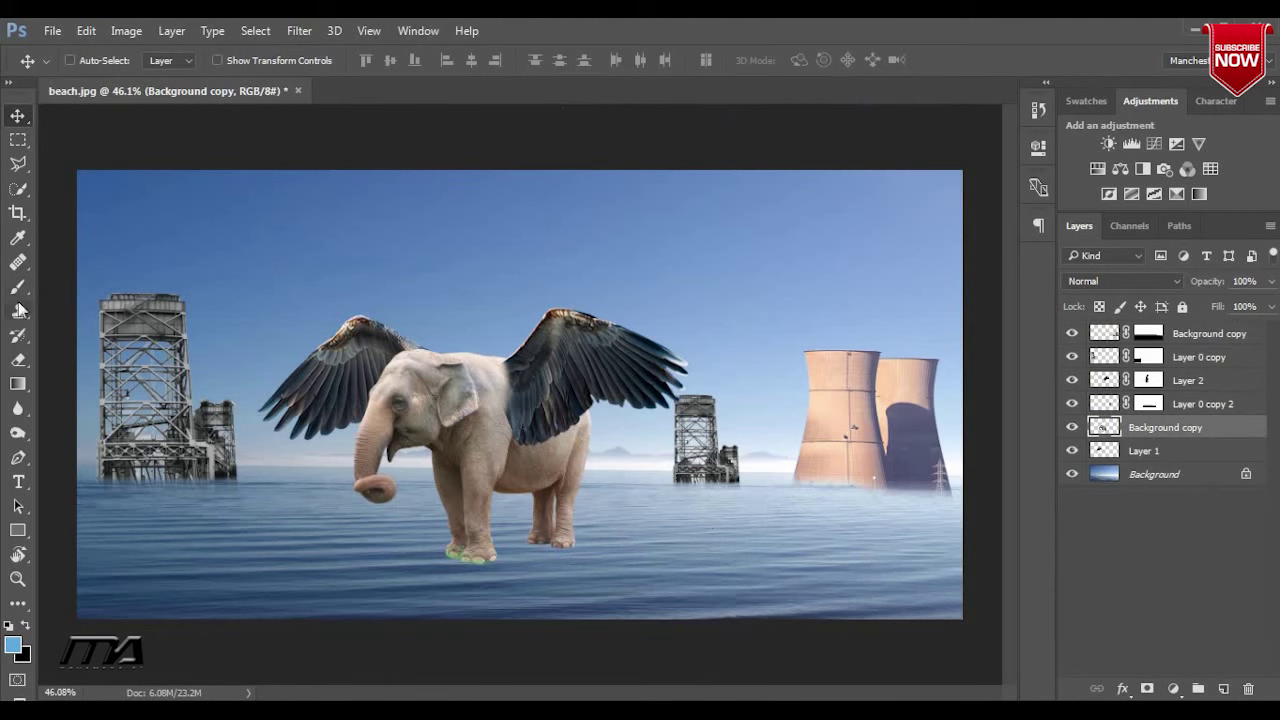
Add a layer mask to Background copy and gradient-fade the elephant's lower legs into the water
click(18, 385)
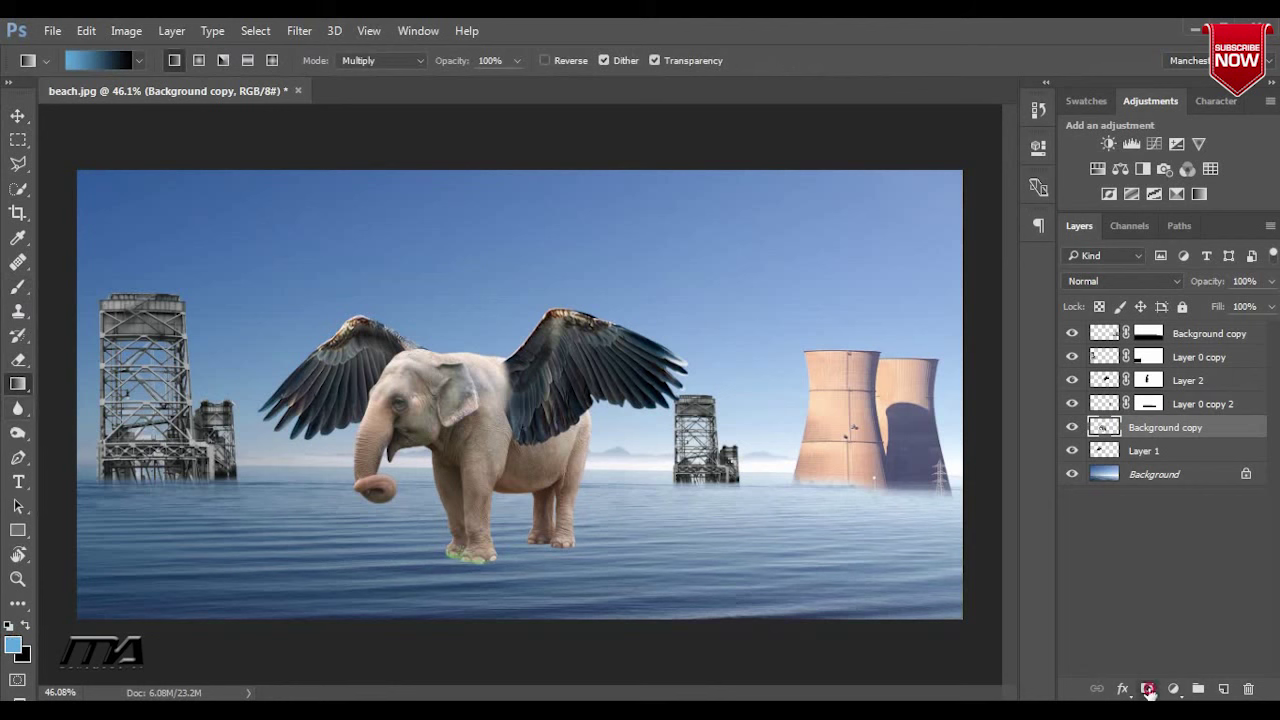
click(1147, 689)
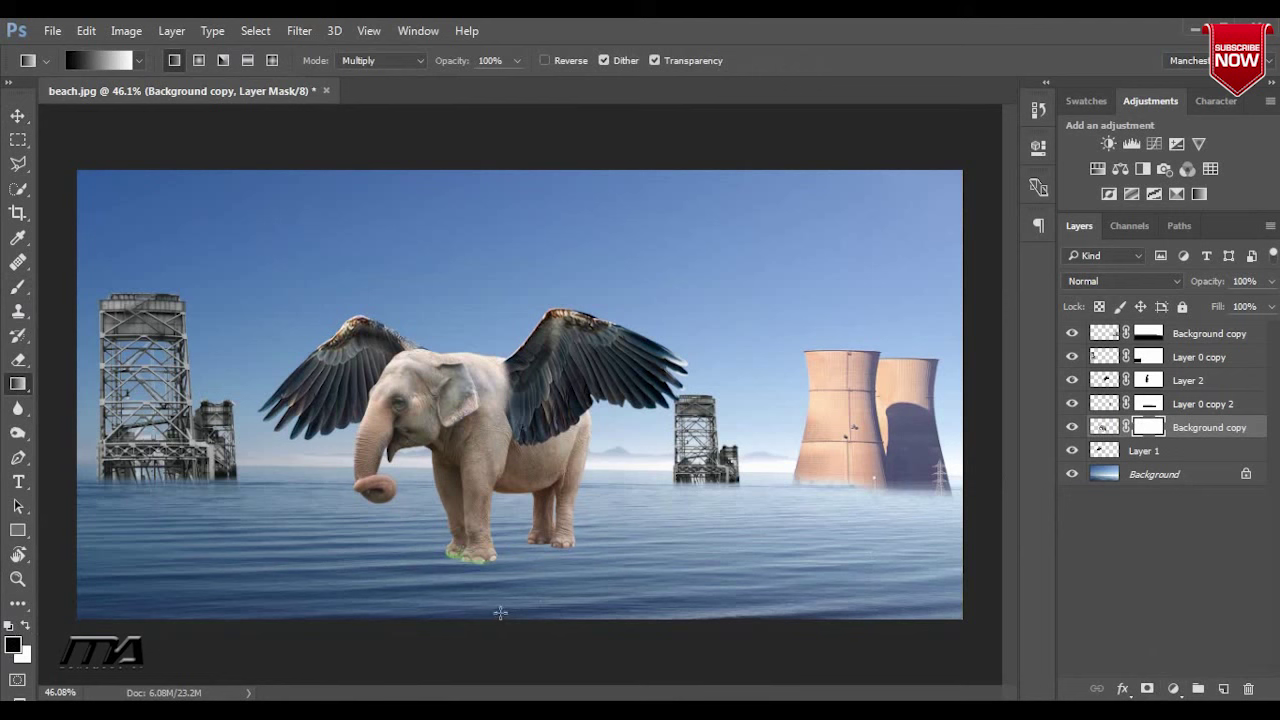
drag(492, 615, 491, 484)
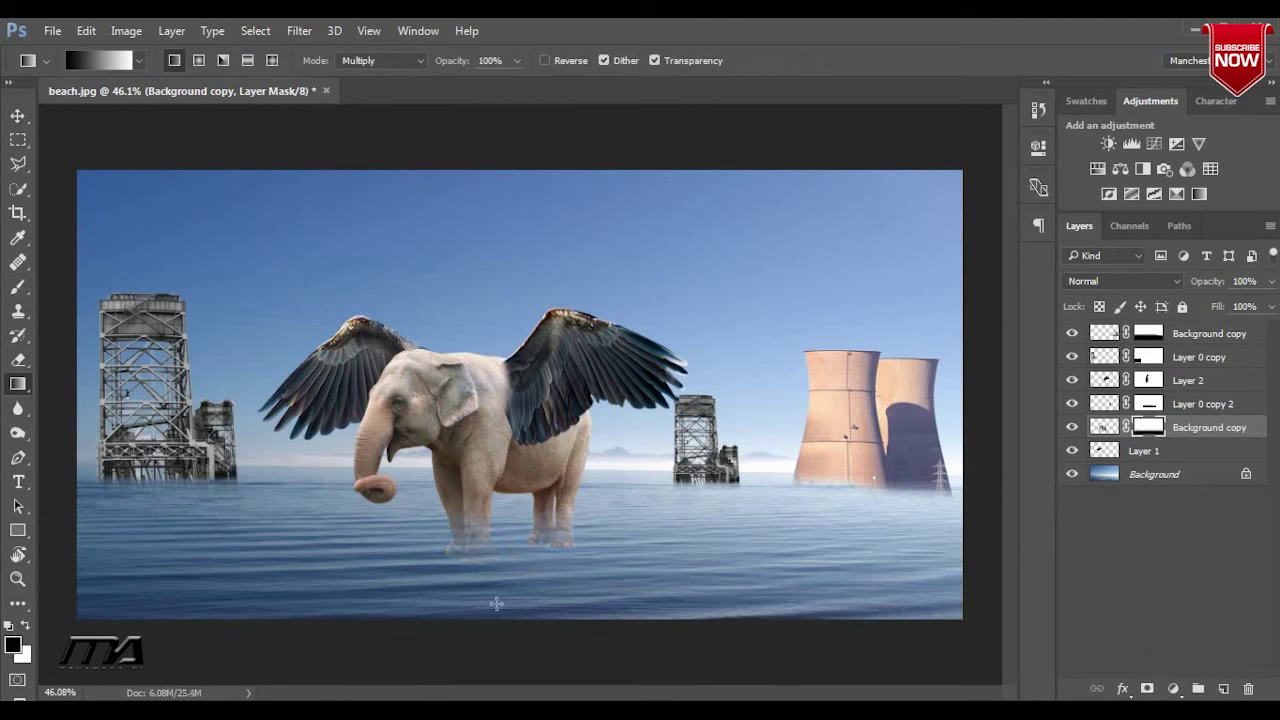
drag(496, 603, 505, 465)
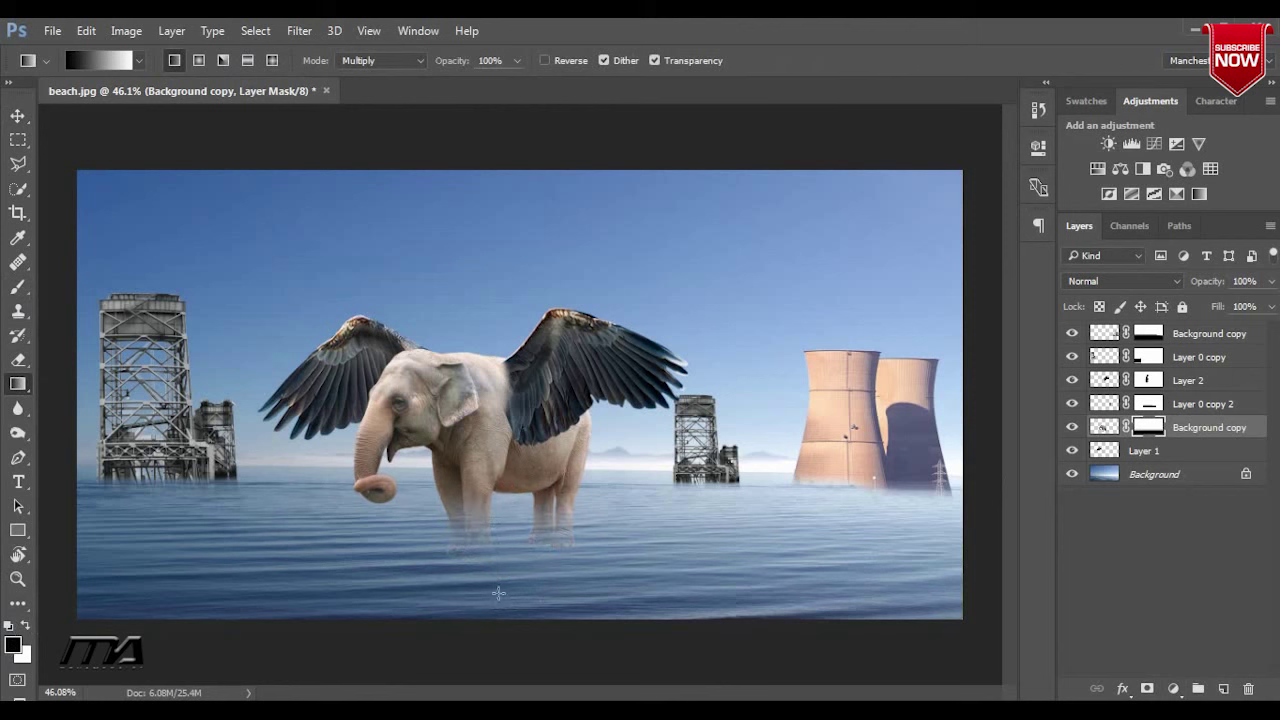
drag(498, 593, 502, 487)
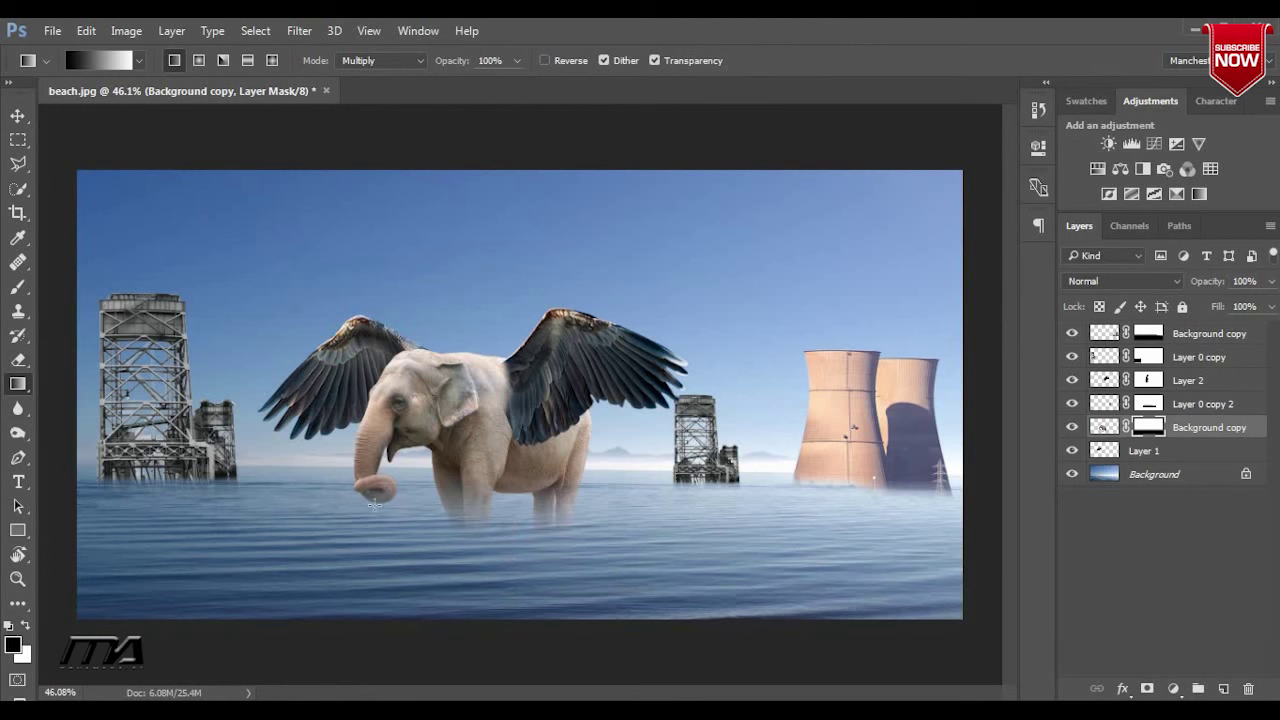
Check Layer 1's contents and select the elephant and tower layers together
click(1072, 427)
click(1072, 427)
click(1072, 450)
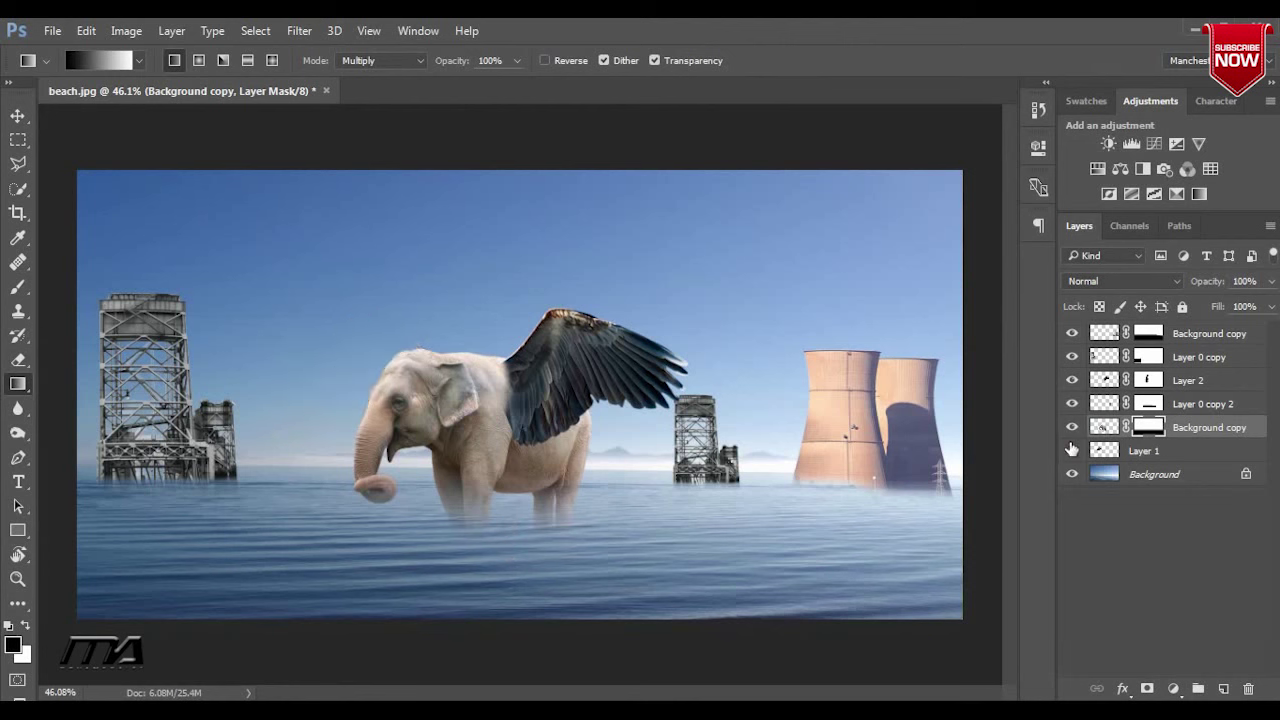
click(1178, 453)
ctrl+click(1183, 428)
ctrl+click(1180, 404)
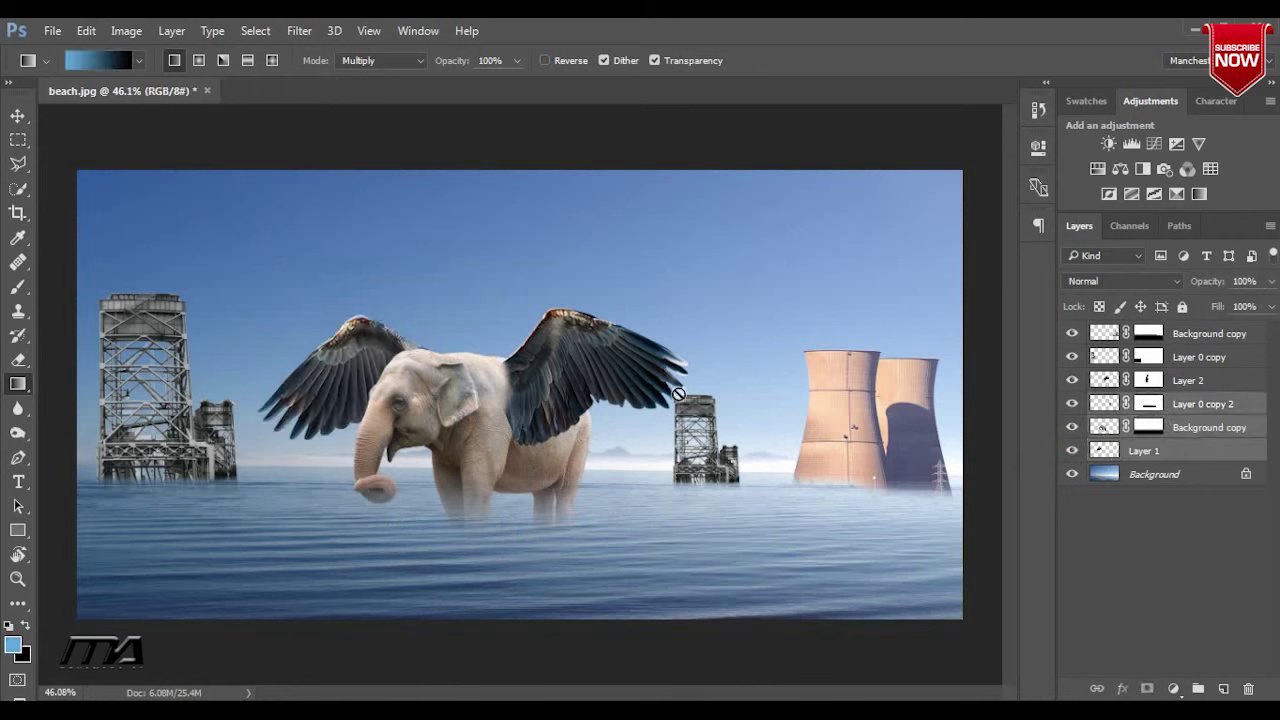
drag(508, 457, 544, 460)
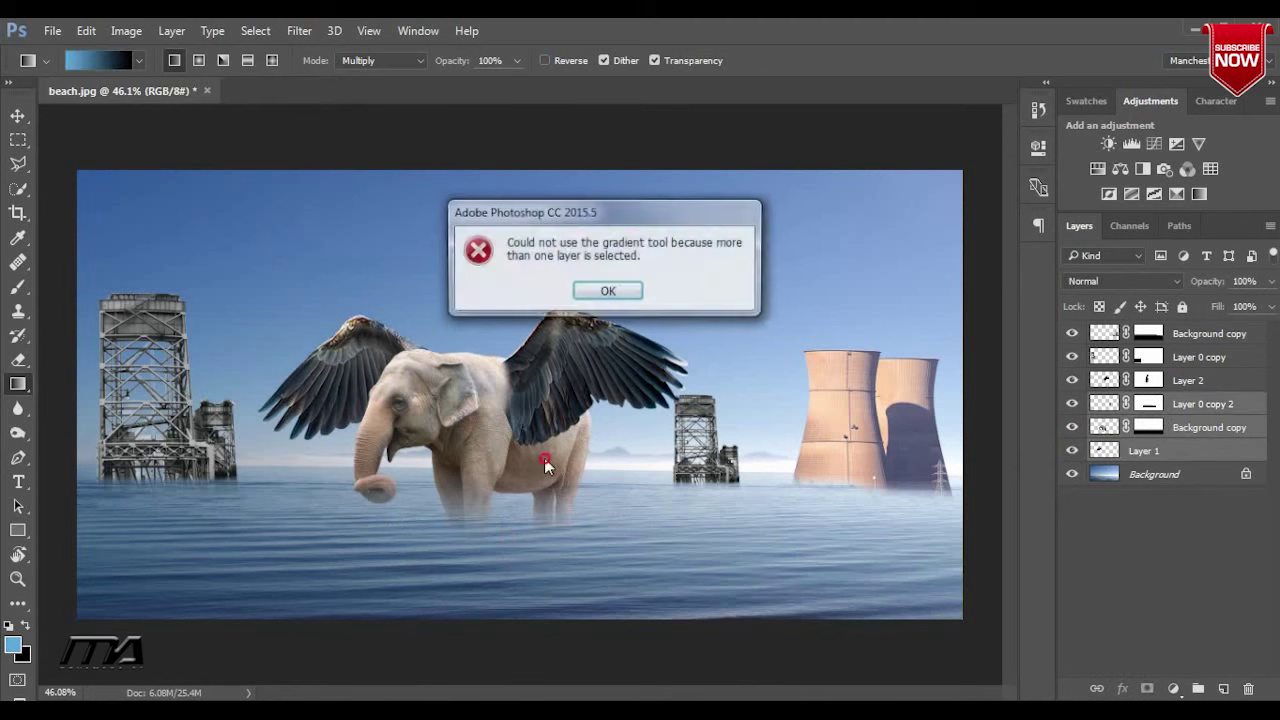
click(607, 290)
Shift the elephant and wing layers about 2.26 cm right and 0.64 cm lower
click(17, 118)
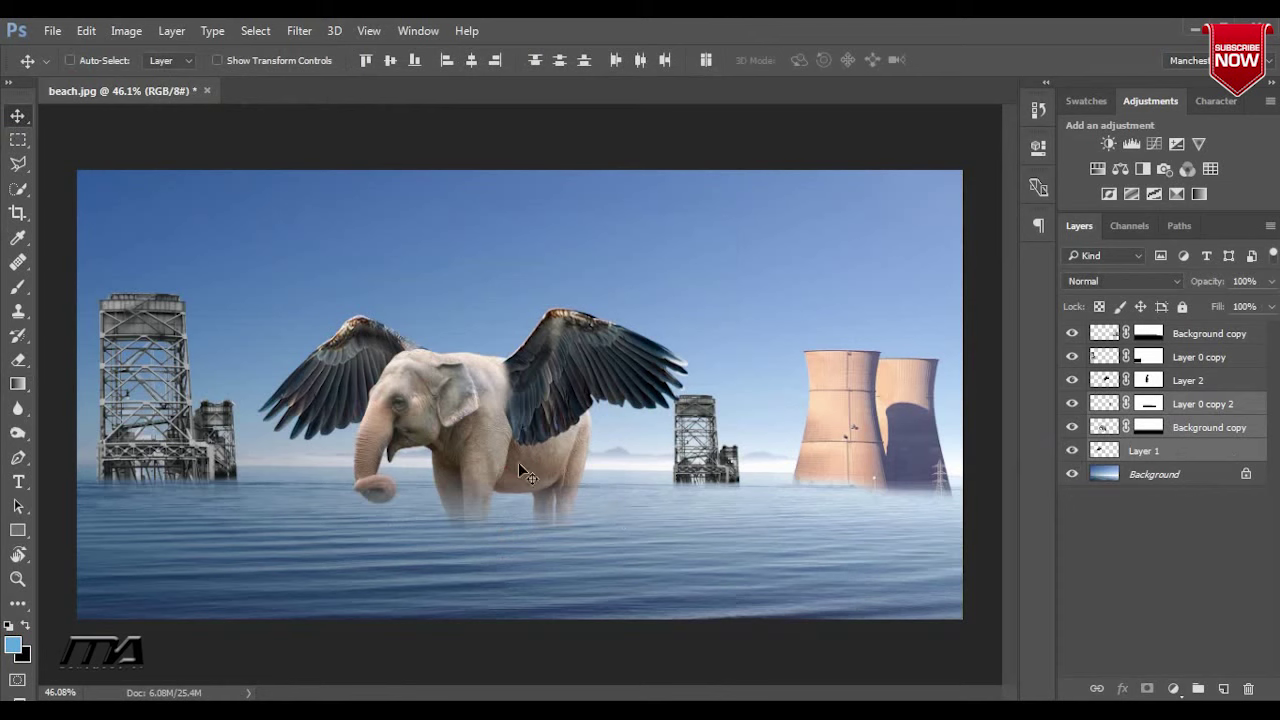
drag(518, 462, 551, 462)
key(ctrl+z)
drag(1153, 412, 1190, 385)
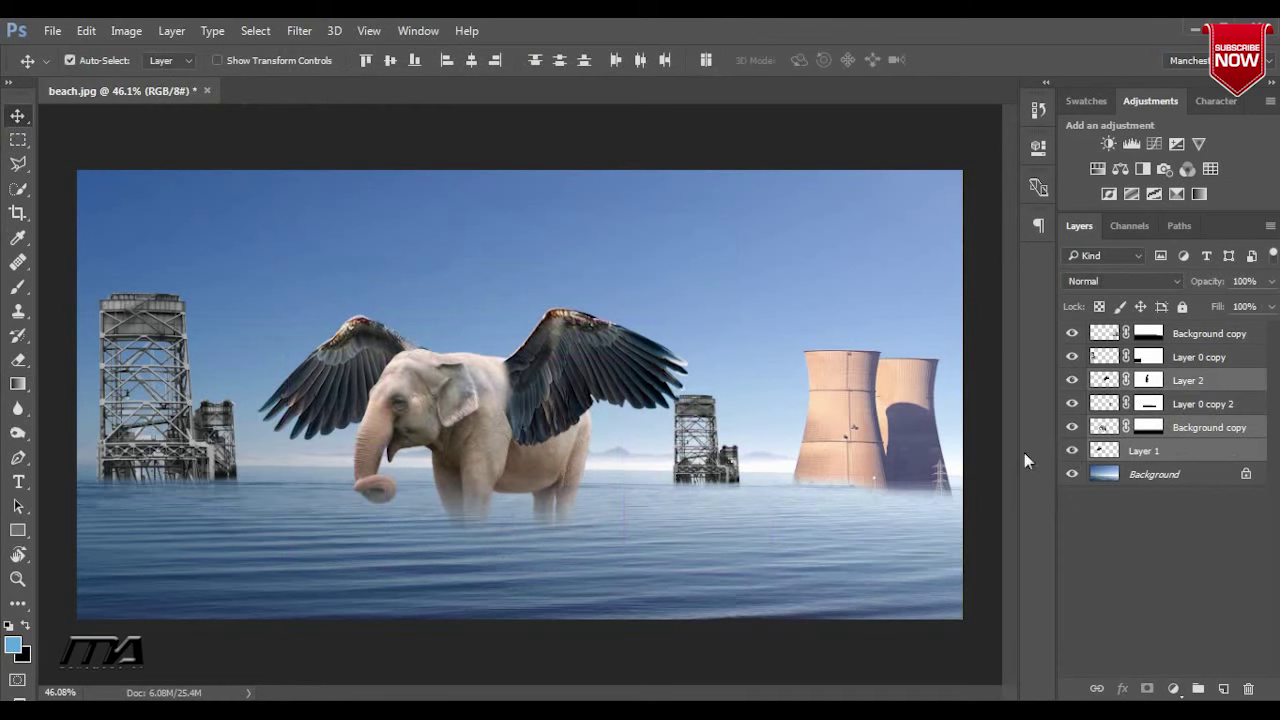
drag(503, 496, 525, 499)
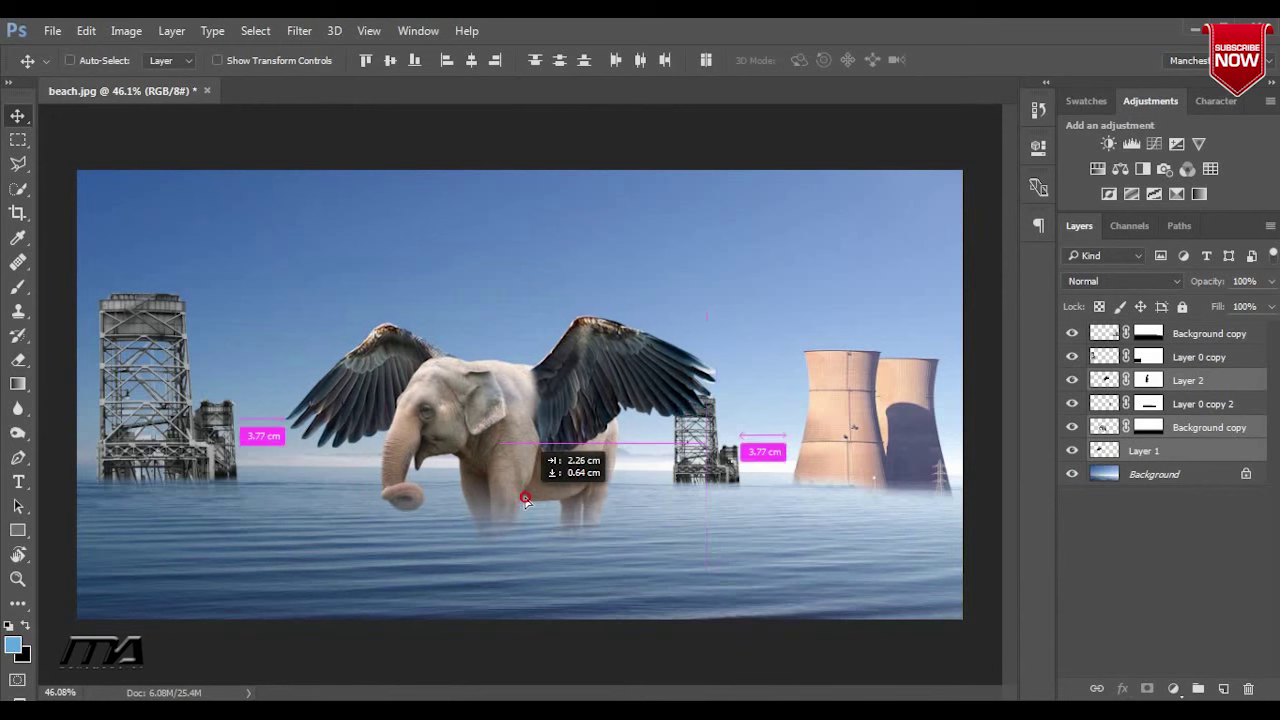
drag(525, 499, 526, 499)
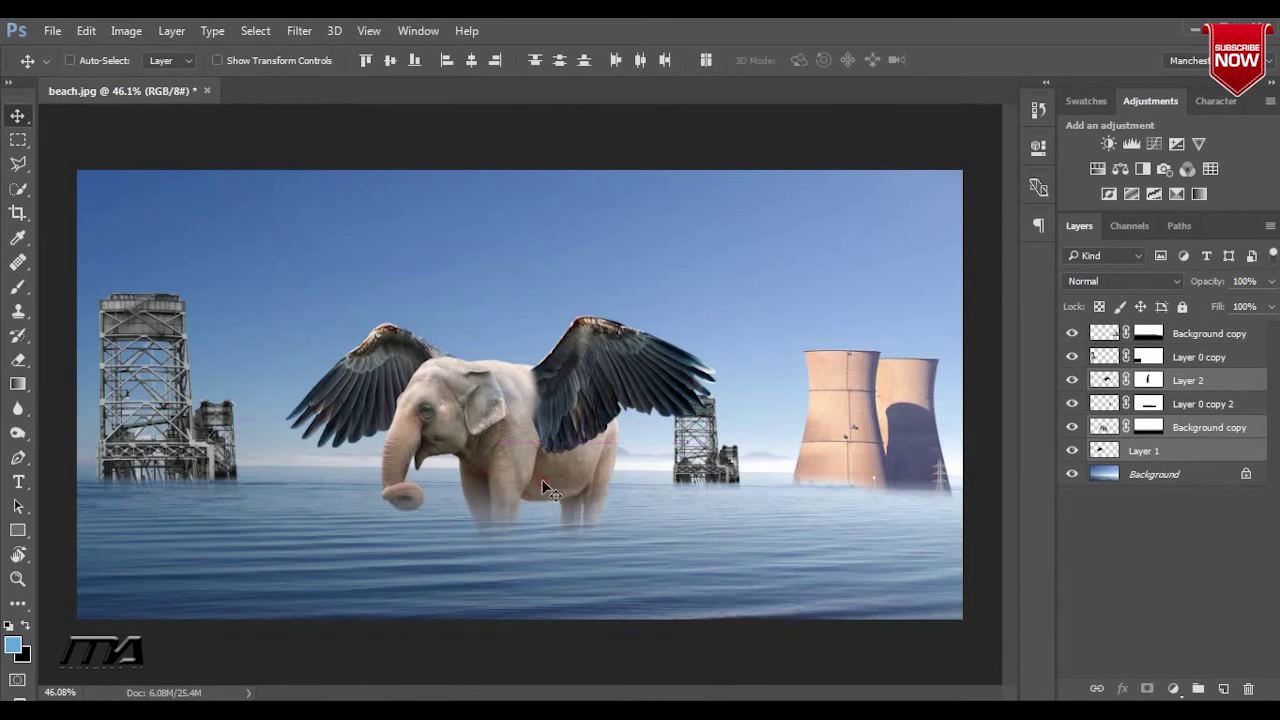
ctrl+click(655, 525)
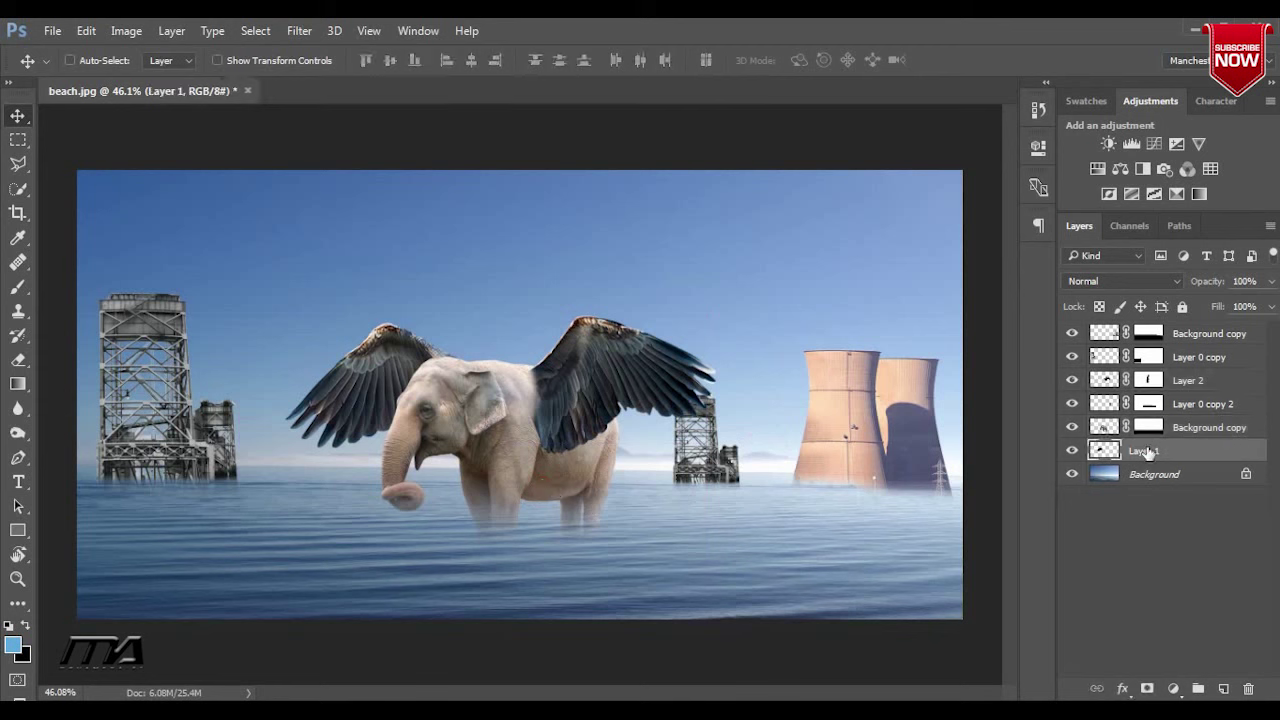
click(1191, 335)
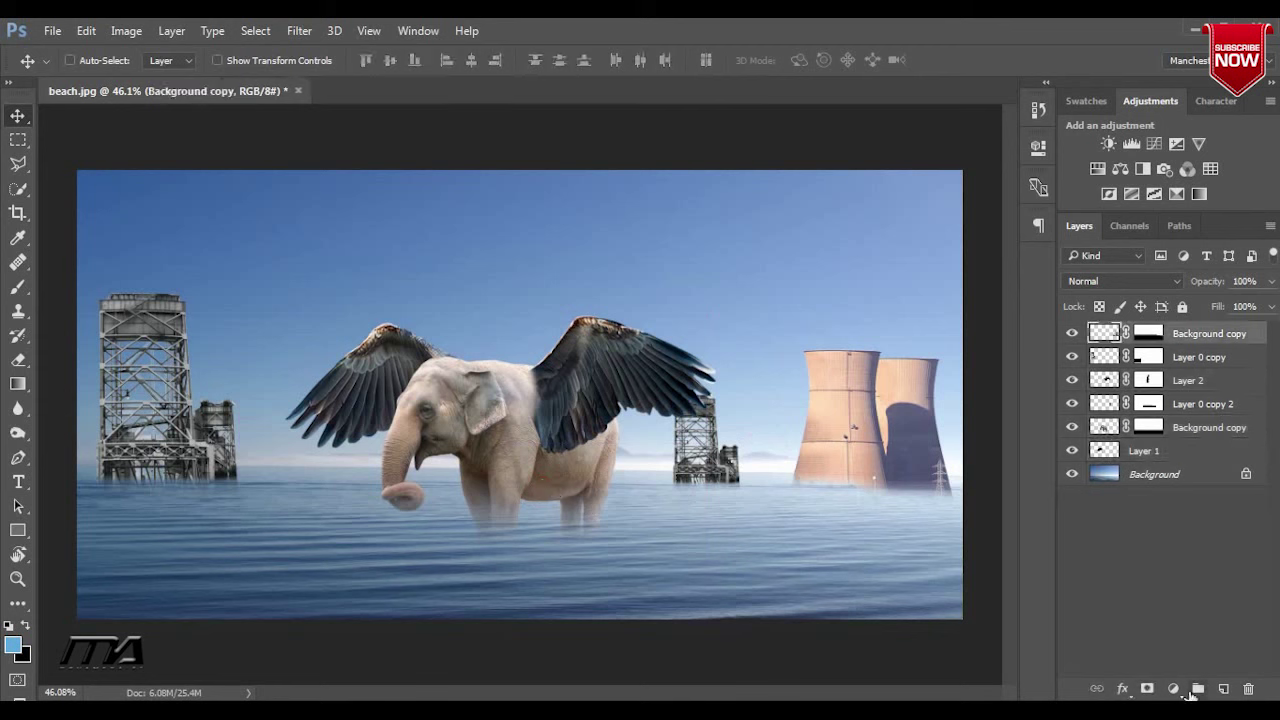
Add a tan solid Color Fill layer and set its blend mode to Color
click(1173, 689)
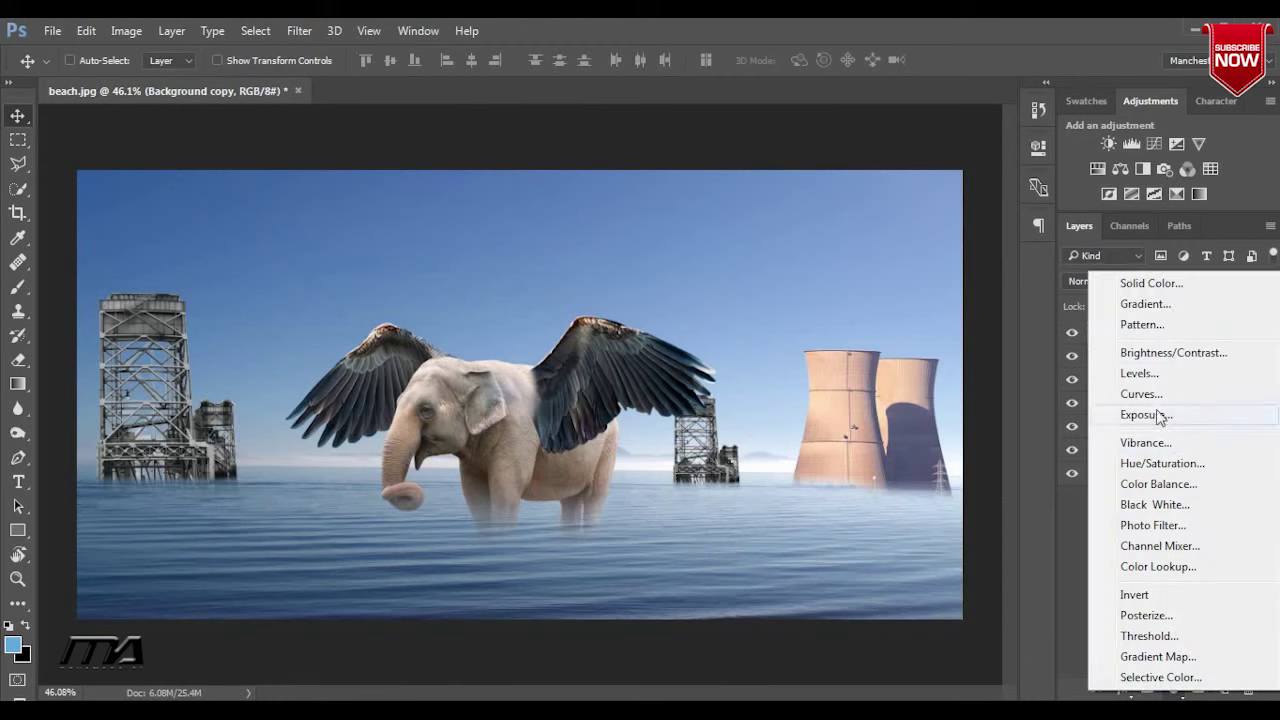
click(1156, 284)
drag(603, 77, 730, 98)
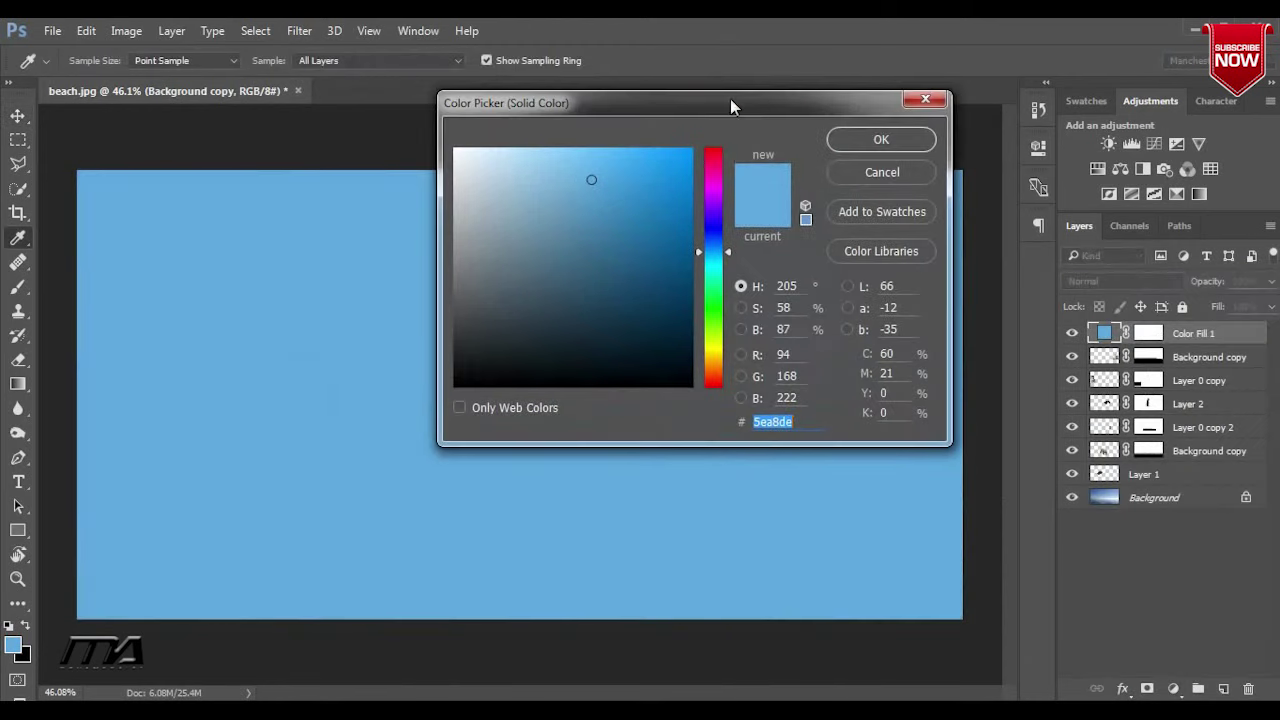
drag(714, 330, 714, 366)
click(611, 198)
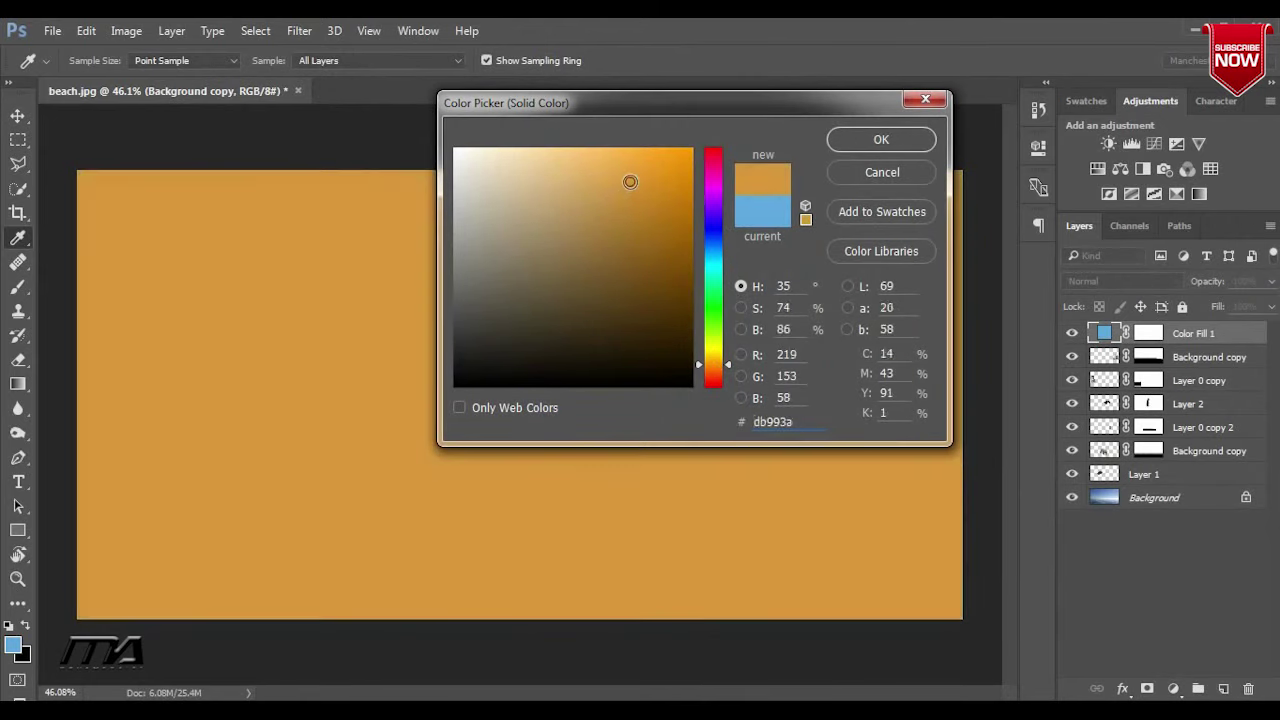
drag(626, 211, 620, 212)
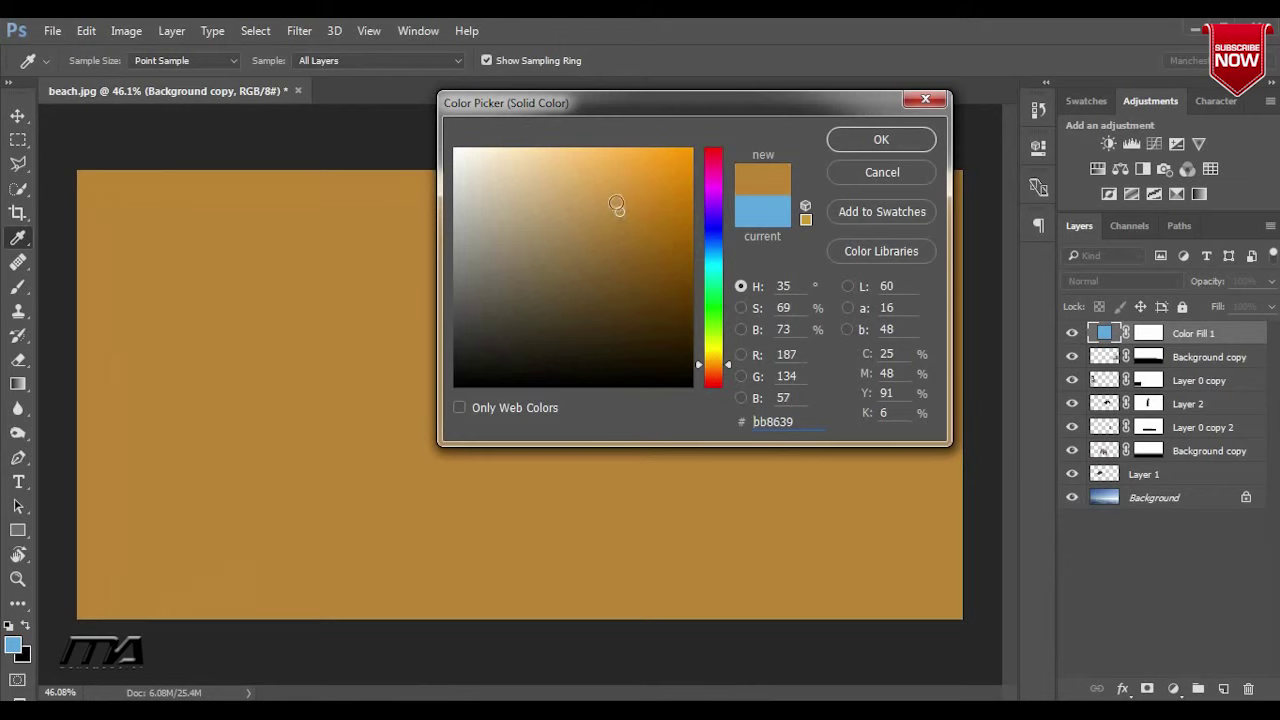
click(852, 140)
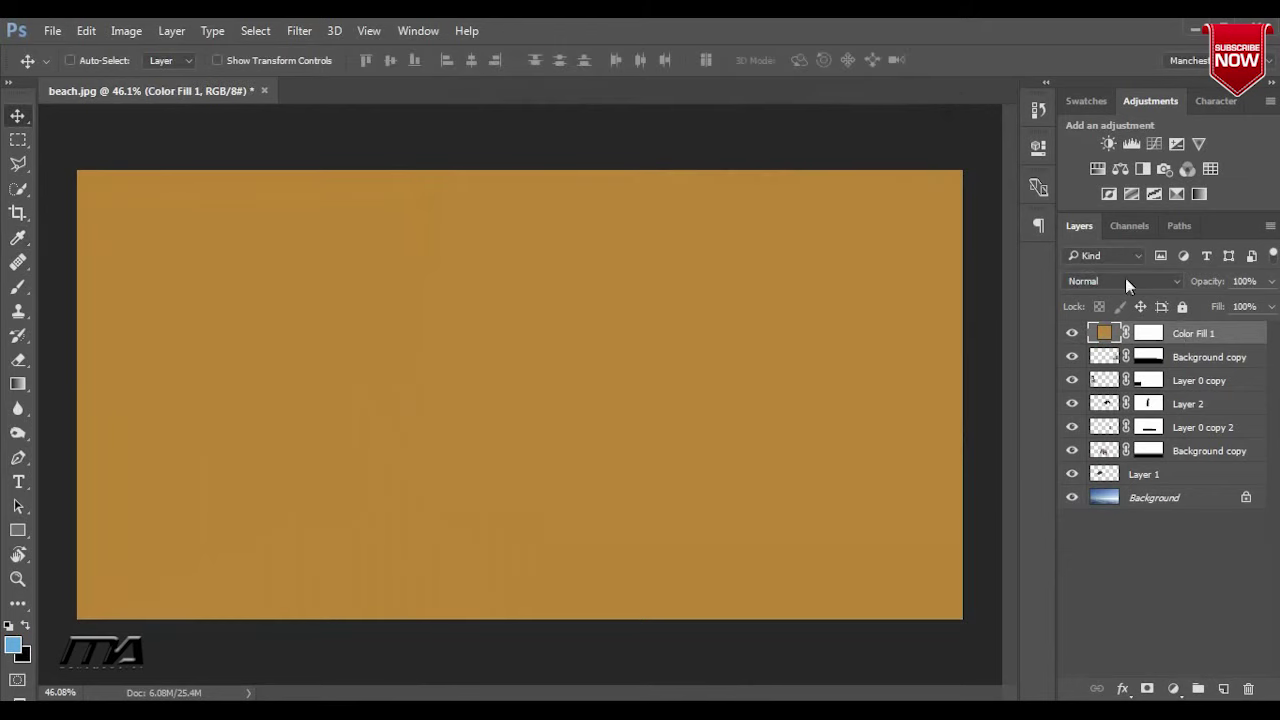
click(1125, 281)
click(1090, 634)
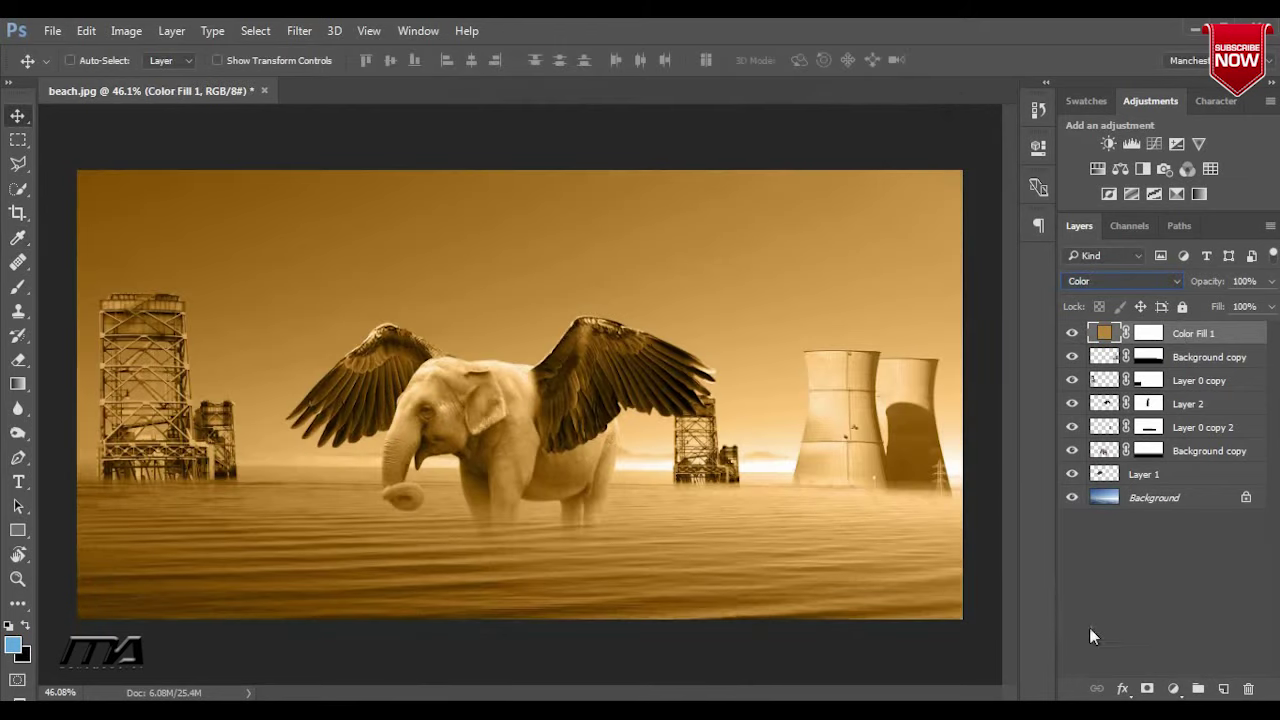
Change the fill colour to a more muted sepia tan
double_click(1104, 333)
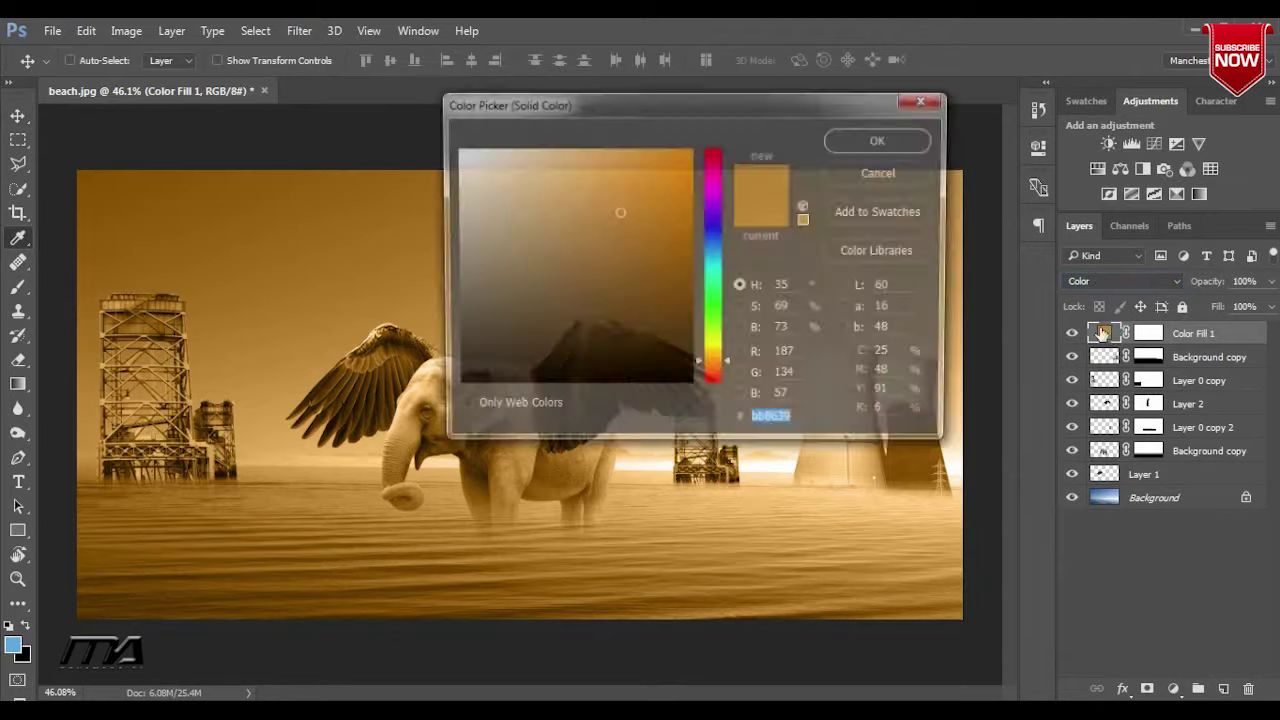
mouse_move(645, 107)
mouse_down()
mouse_move(806, 180)
mouse_move(911, 203)
mouse_up()
mouse_move(837, 291)
mouse_down()
mouse_move(822, 322)
mouse_move(801, 328)
mouse_move(795, 284)
mouse_move(808, 290)
mouse_move(778, 296)
mouse_move(807, 310)
mouse_move(791, 313)
mouse_move(814, 289)
mouse_move(814, 308)
mouse_up()
click(1140, 237)
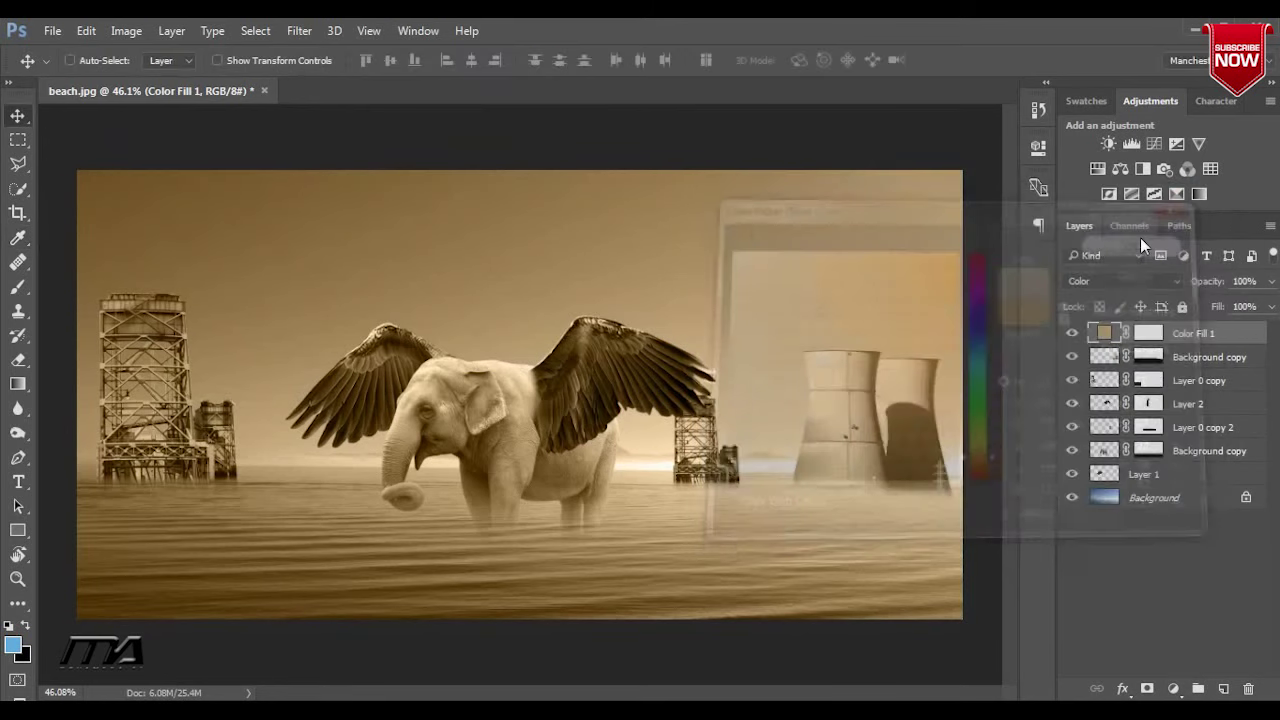
Toggle Color Fill 1 to compare against the original blues, leaving it visible
click(1074, 336)
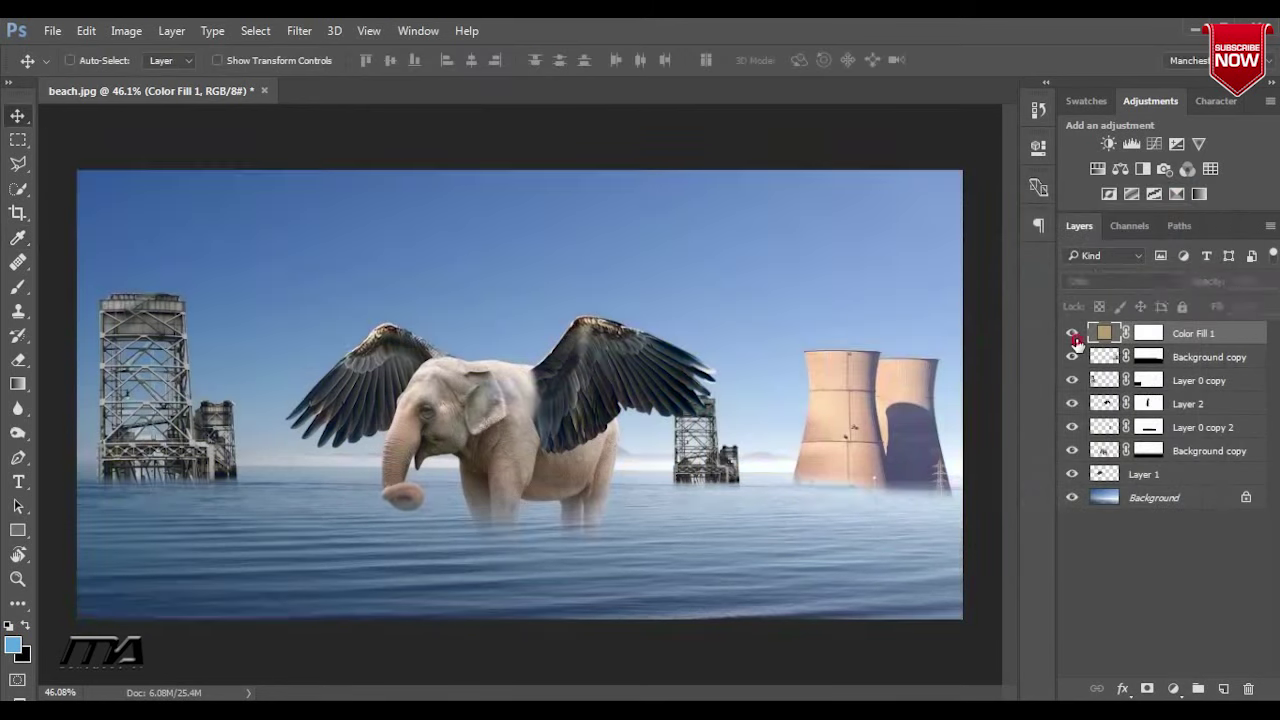
click(1074, 336)
click(1074, 334)
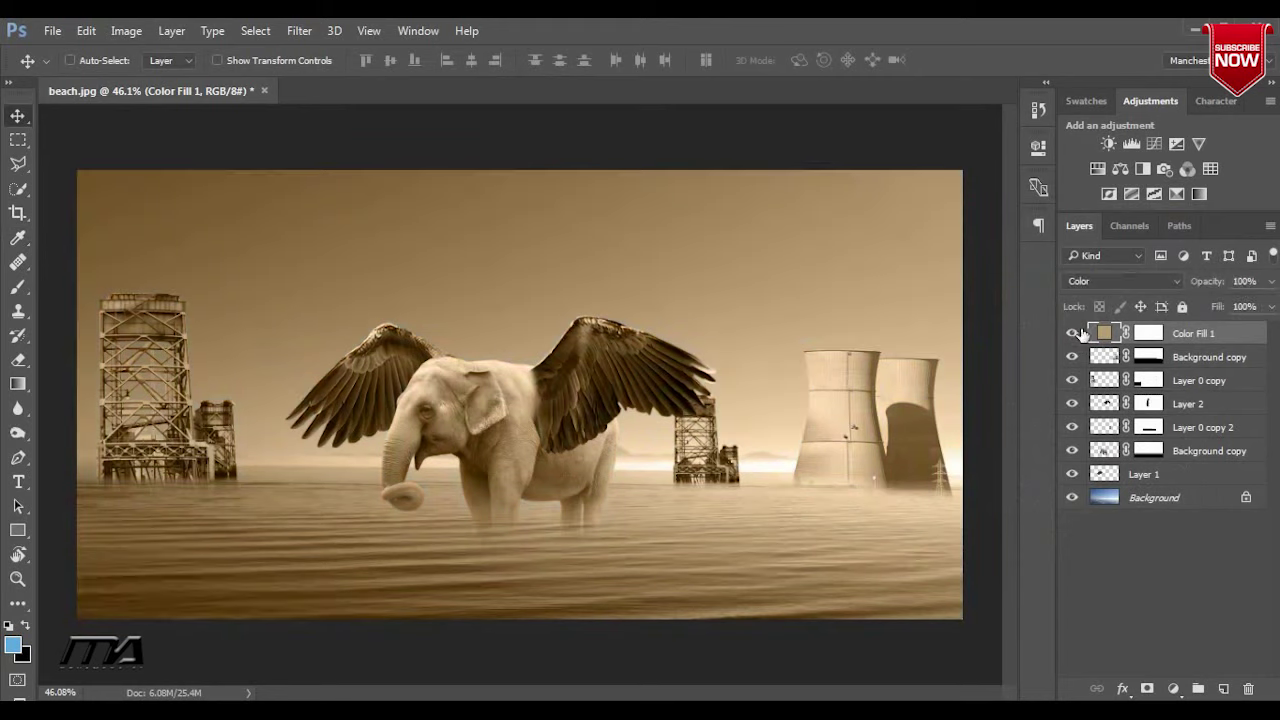
click(1074, 335)
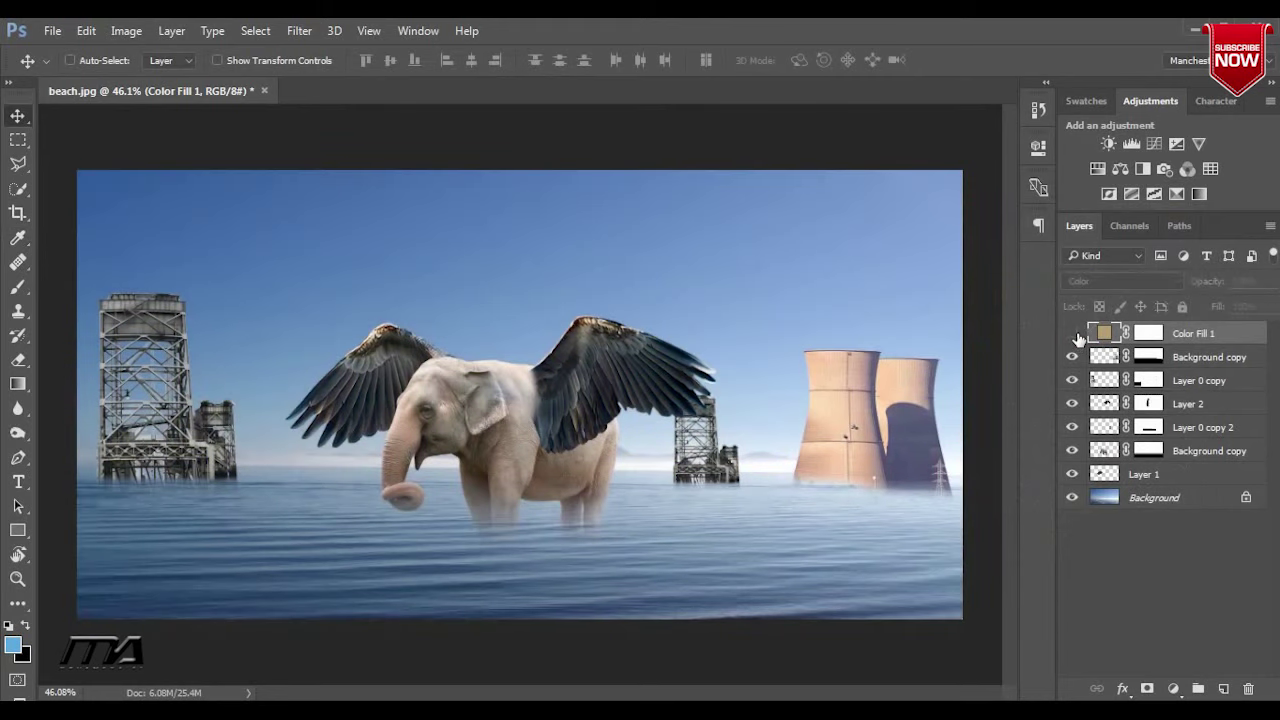
click(1076, 336)
Check the layers and target the top Background copy layer's mask
click(1185, 403)
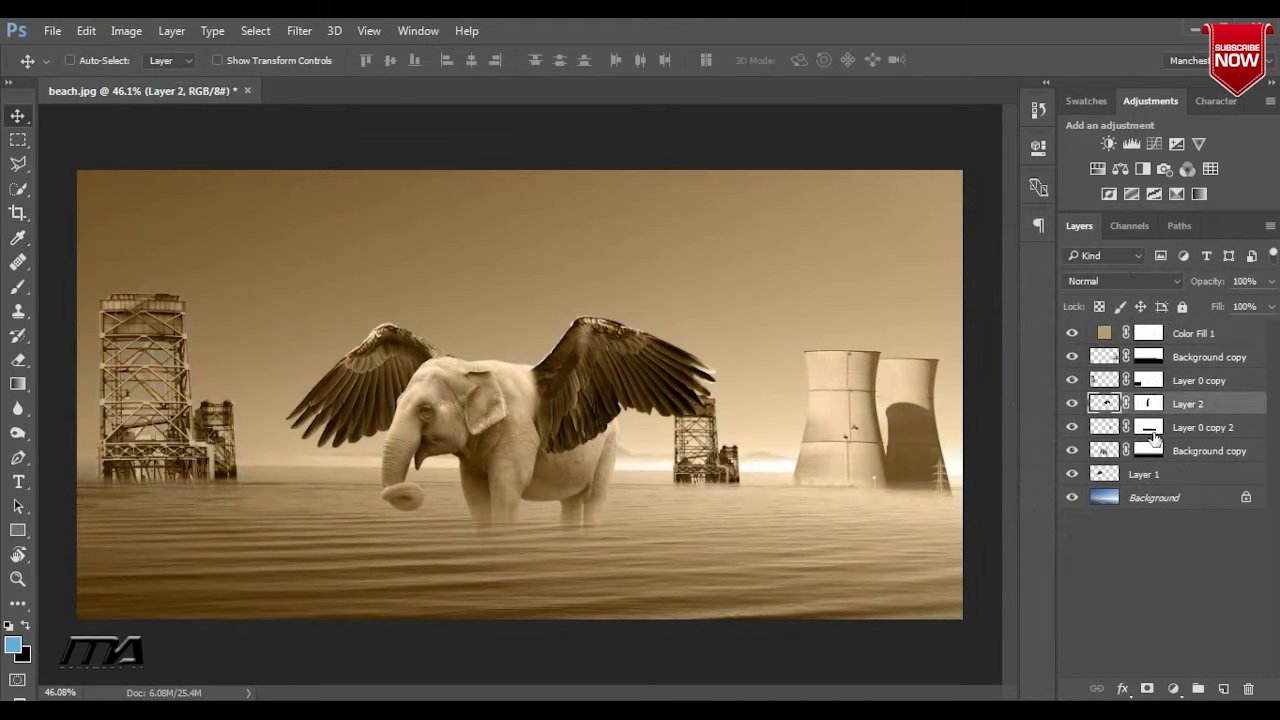
click(1150, 428)
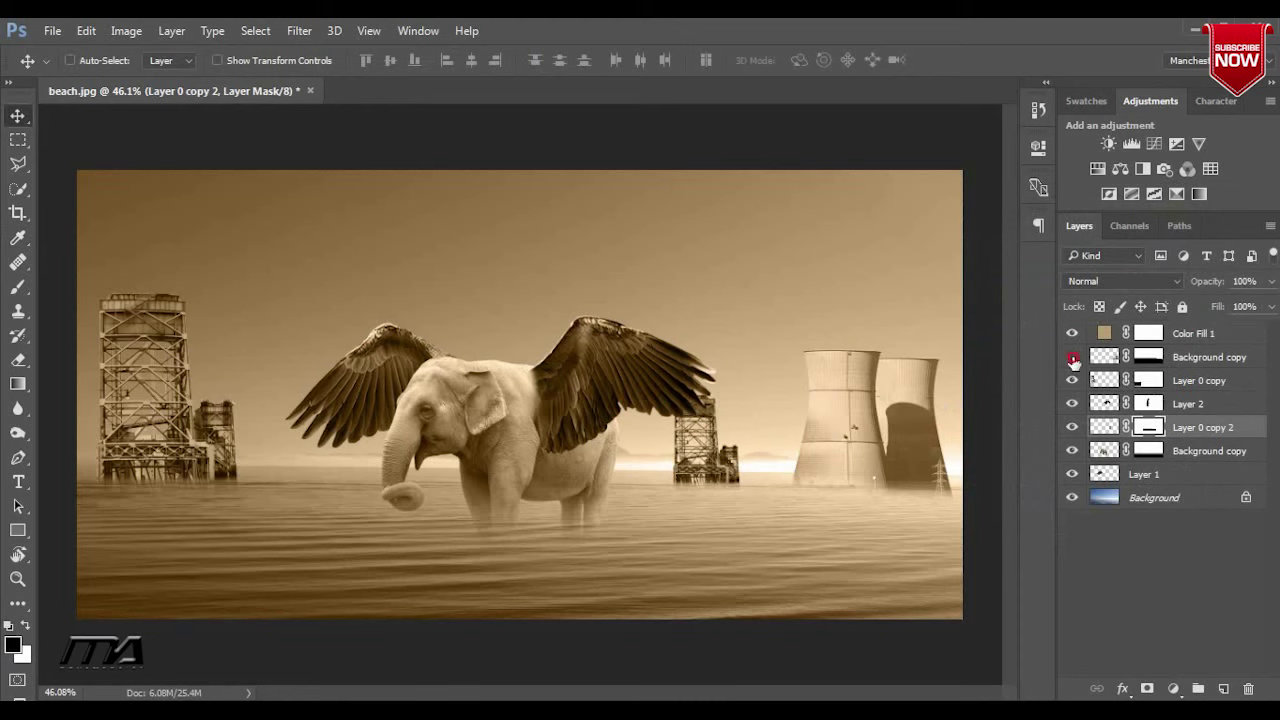
click(1072, 357)
click(1072, 357)
click(1148, 357)
Choose a smoke-textured brush preset and enlarge it to 400 px
click(15, 287)
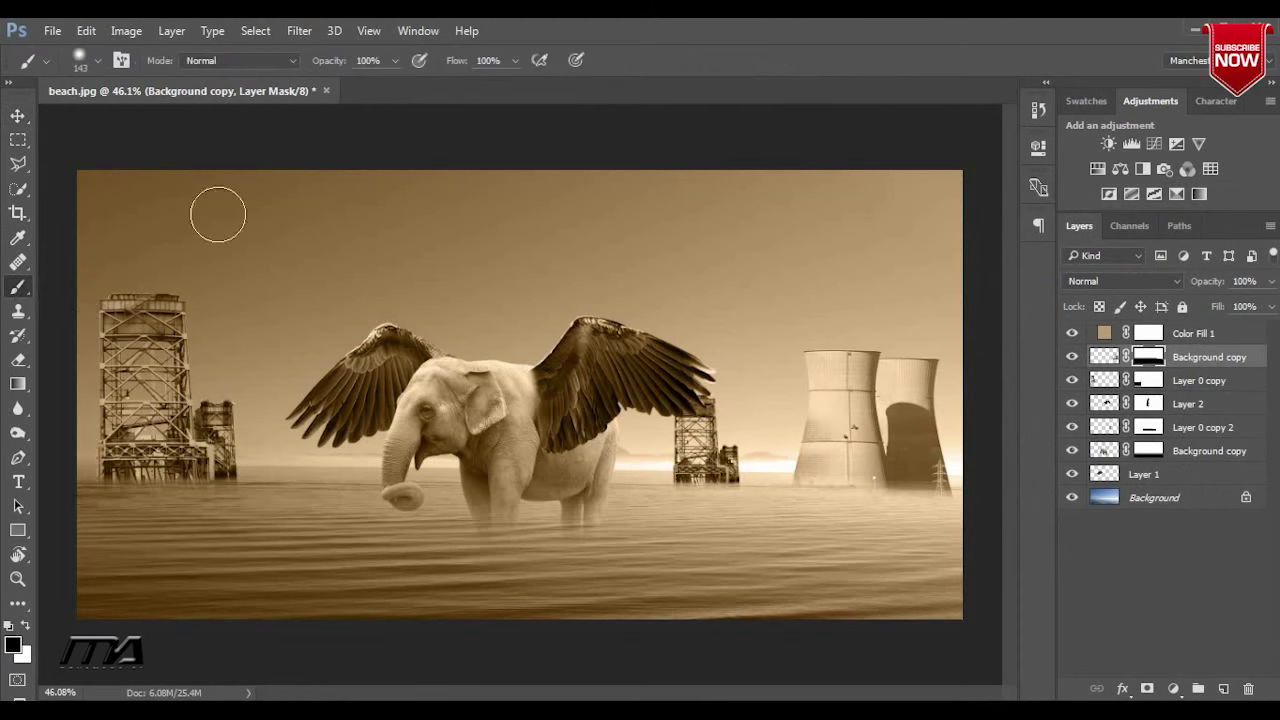
right_click(248, 229)
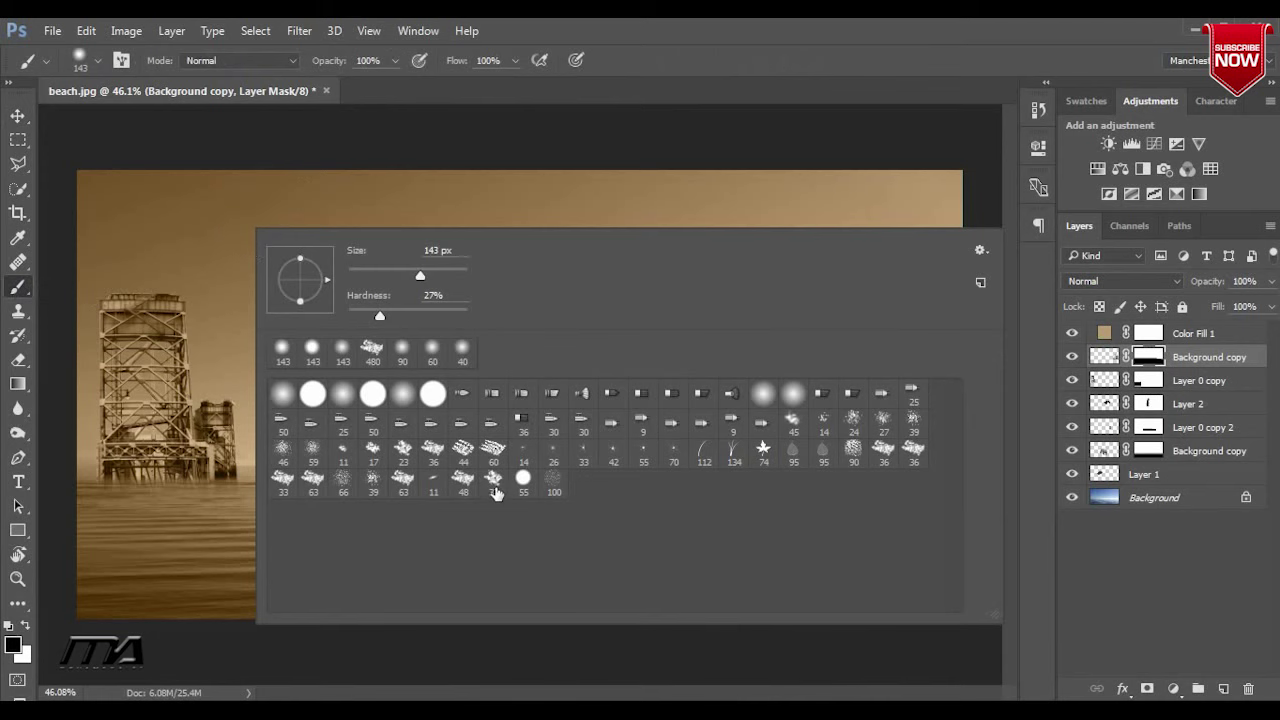
click(495, 490)
click(757, 90)
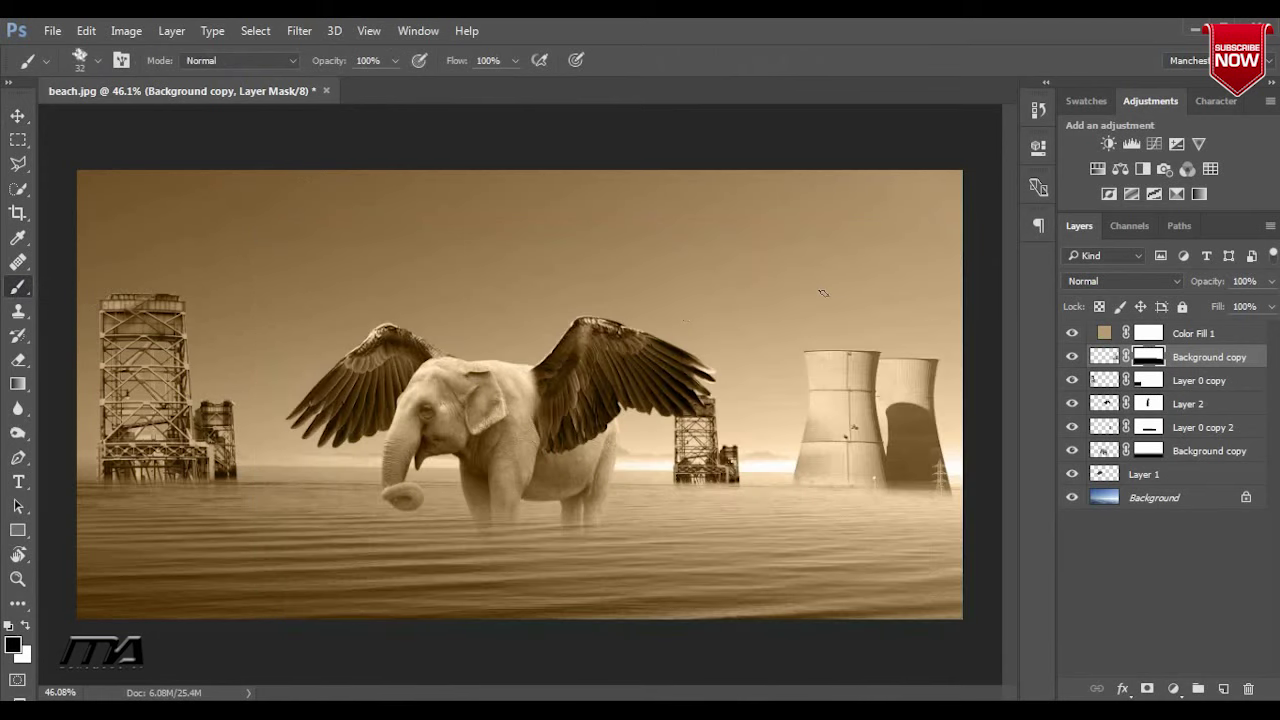
key(bracketright)
key(bracketright)
key(bracketright)
key(bracketright)
key(bracketright)
key(bracketright)
key(bracketright)
key(bracketright)
key(bracketright)
Rotate the smoke brush tip to an upright angle
right_click(747, 293)
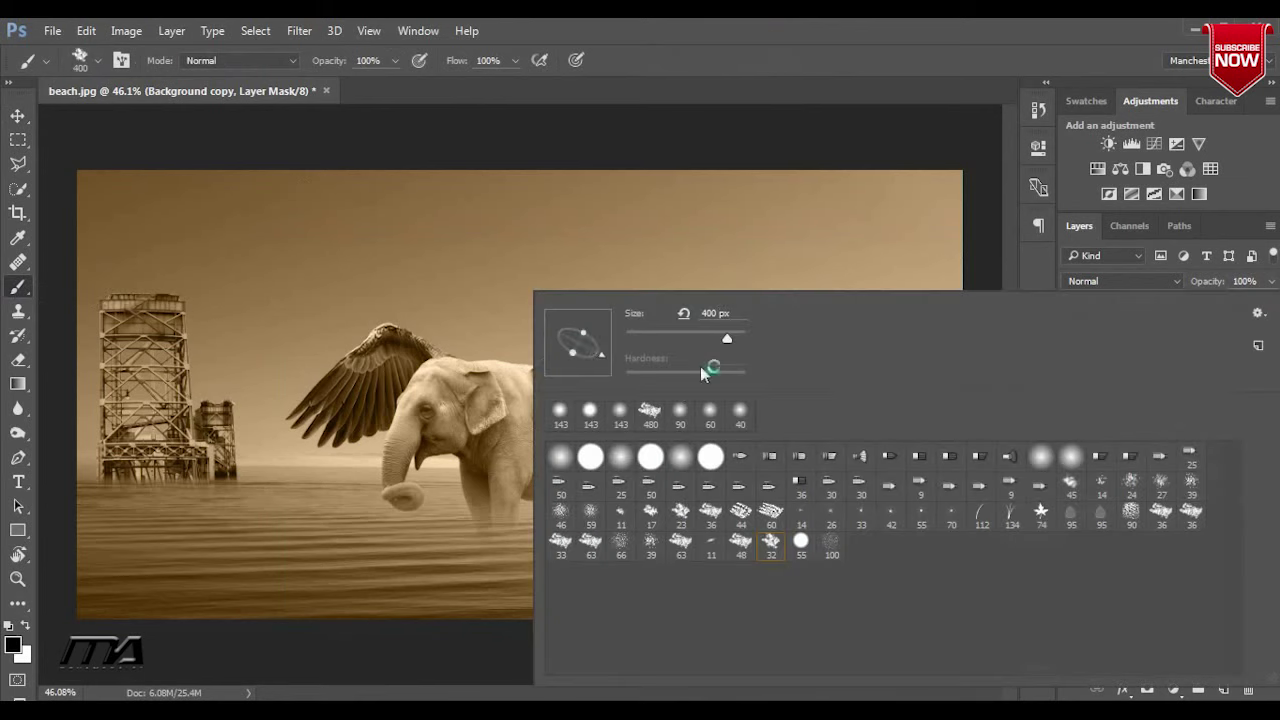
mouse_move(606, 352)
mouse_down()
mouse_move(584, 370)
mouse_move(596, 342)
mouse_move(582, 371)
mouse_up()
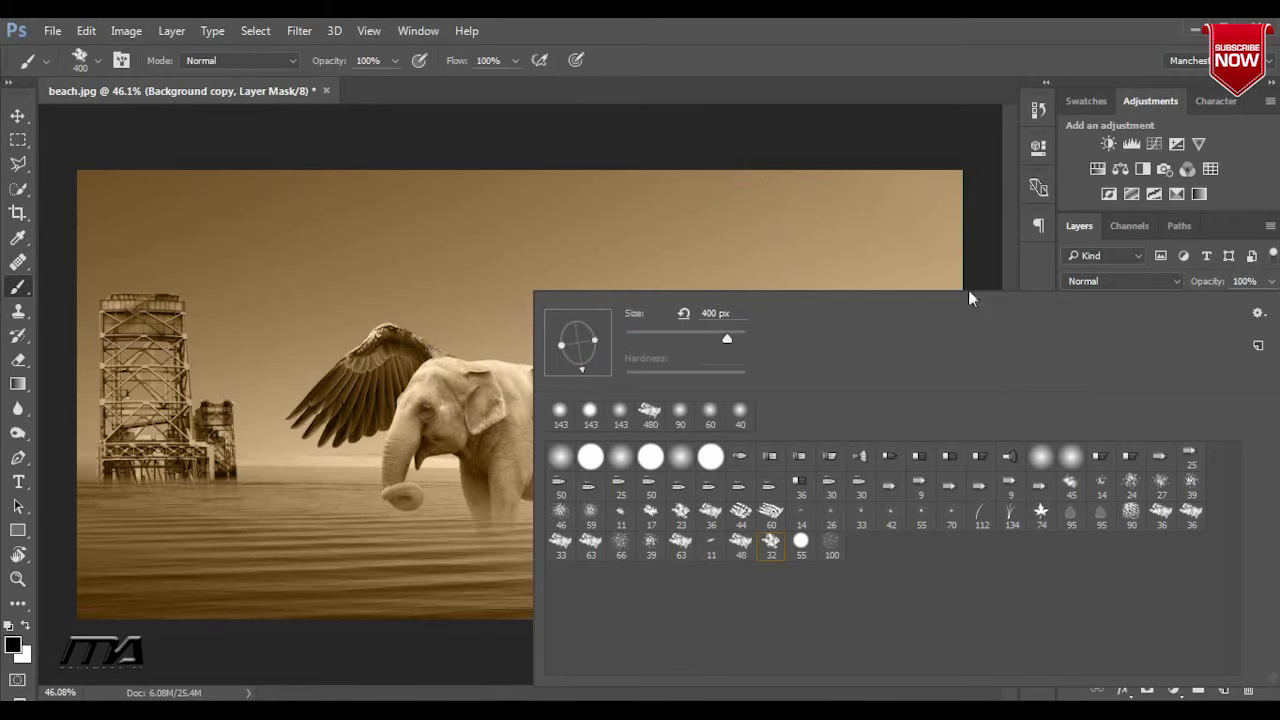
click(970, 25)
right_click(534, 281)
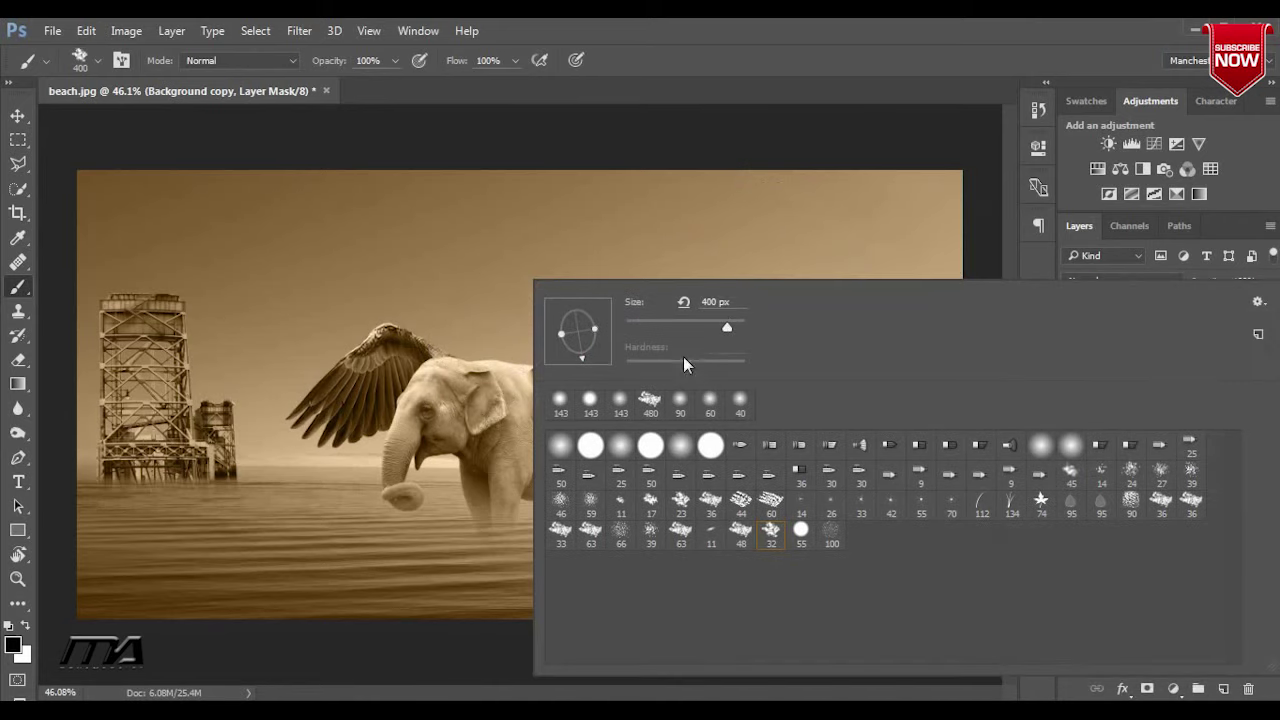
click(856, 63)
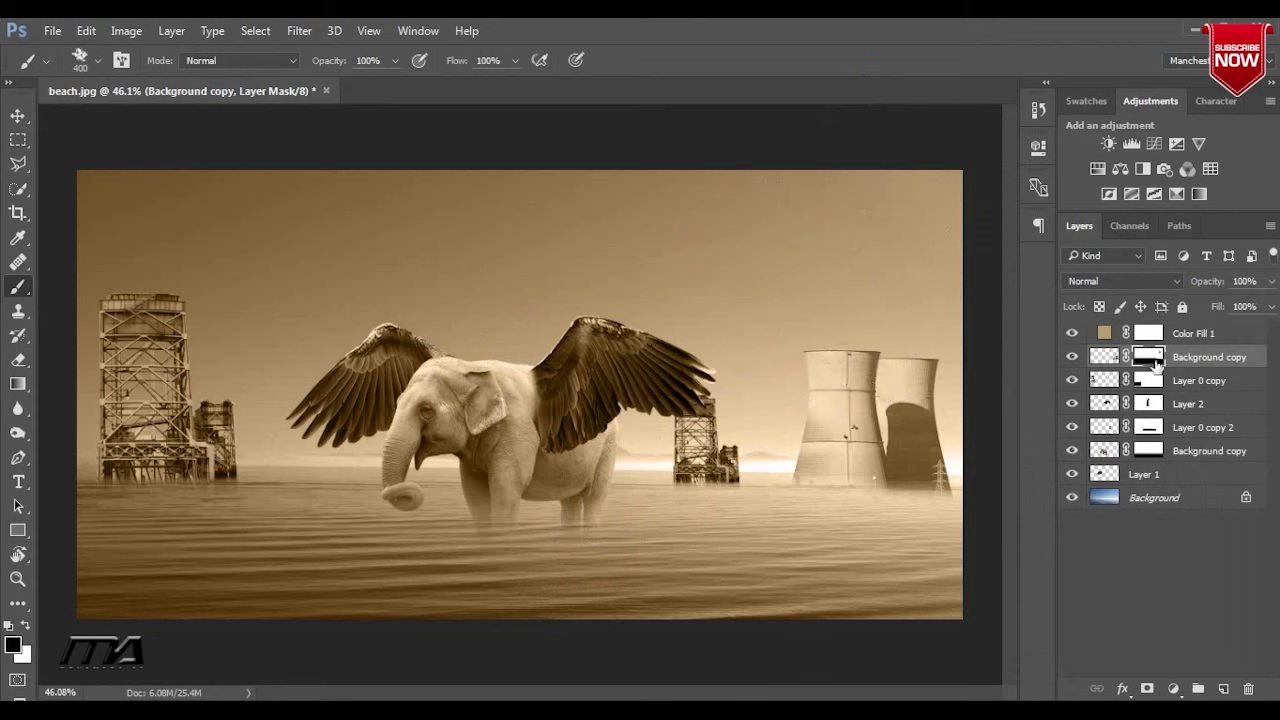
Target the Background copy layer's pixels and set the foreground to dark grey 4d4d4d
click(1105, 357)
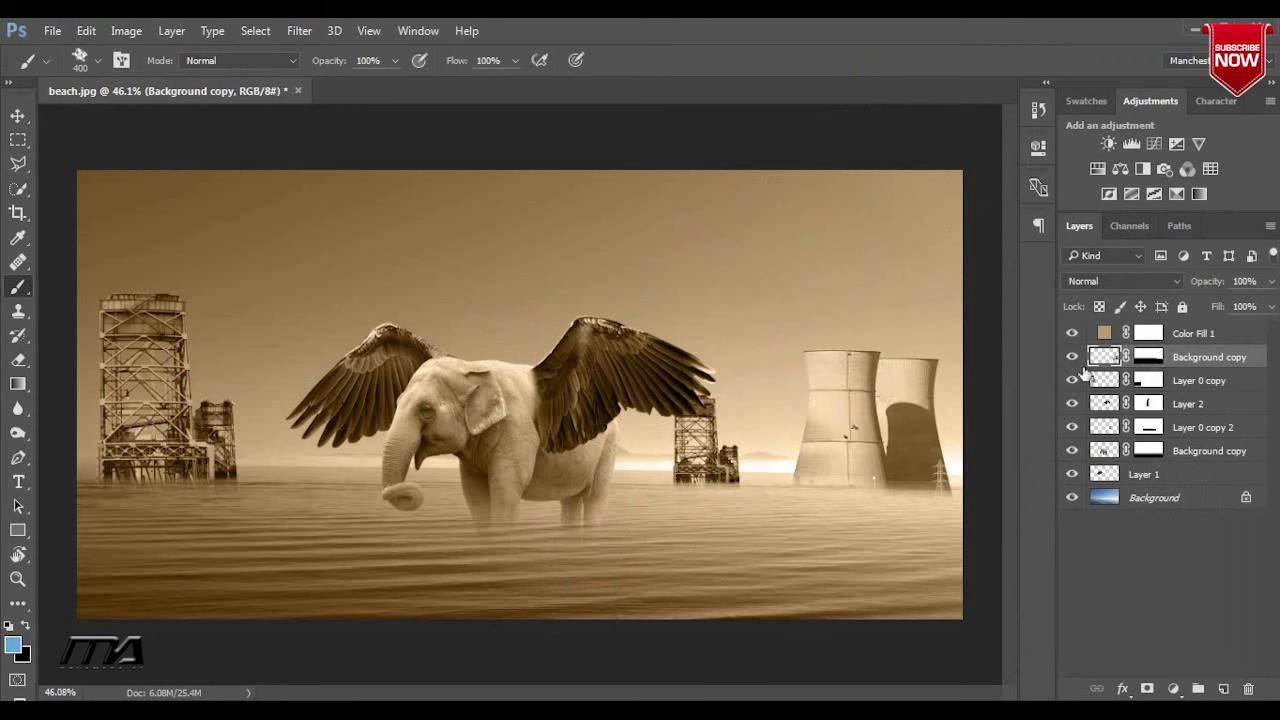
right_click(690, 305)
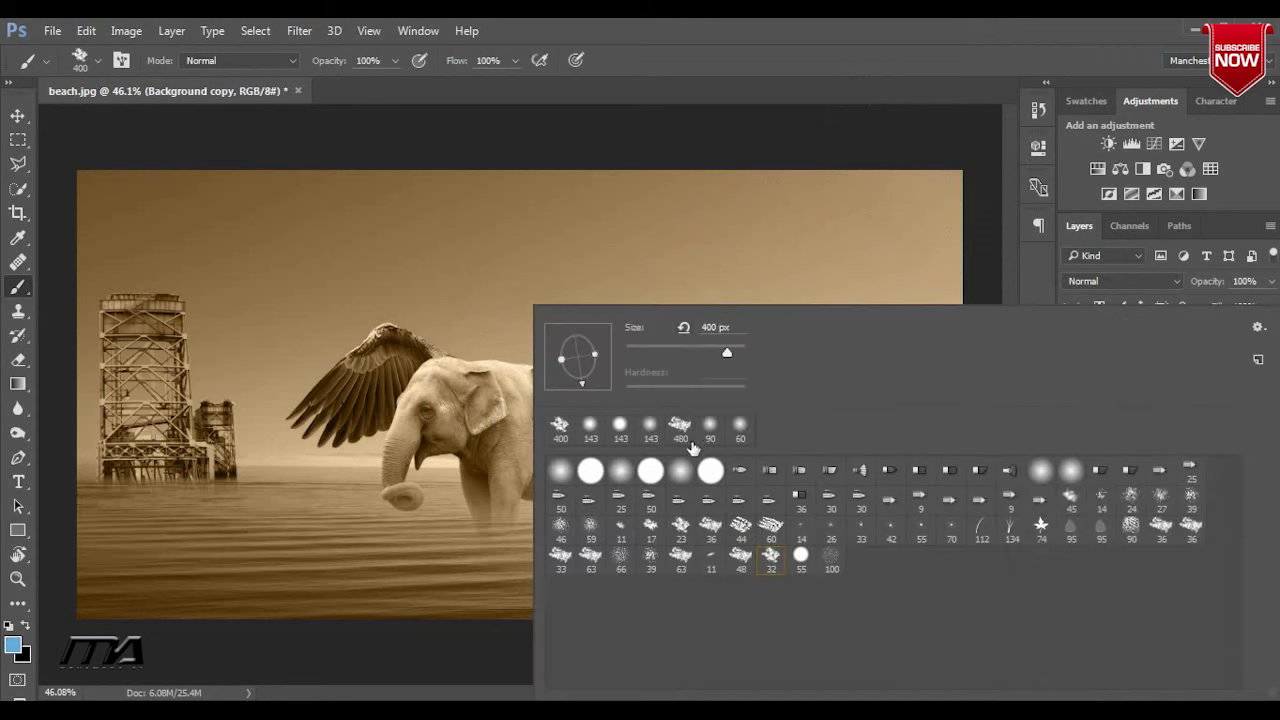
key(Escape)
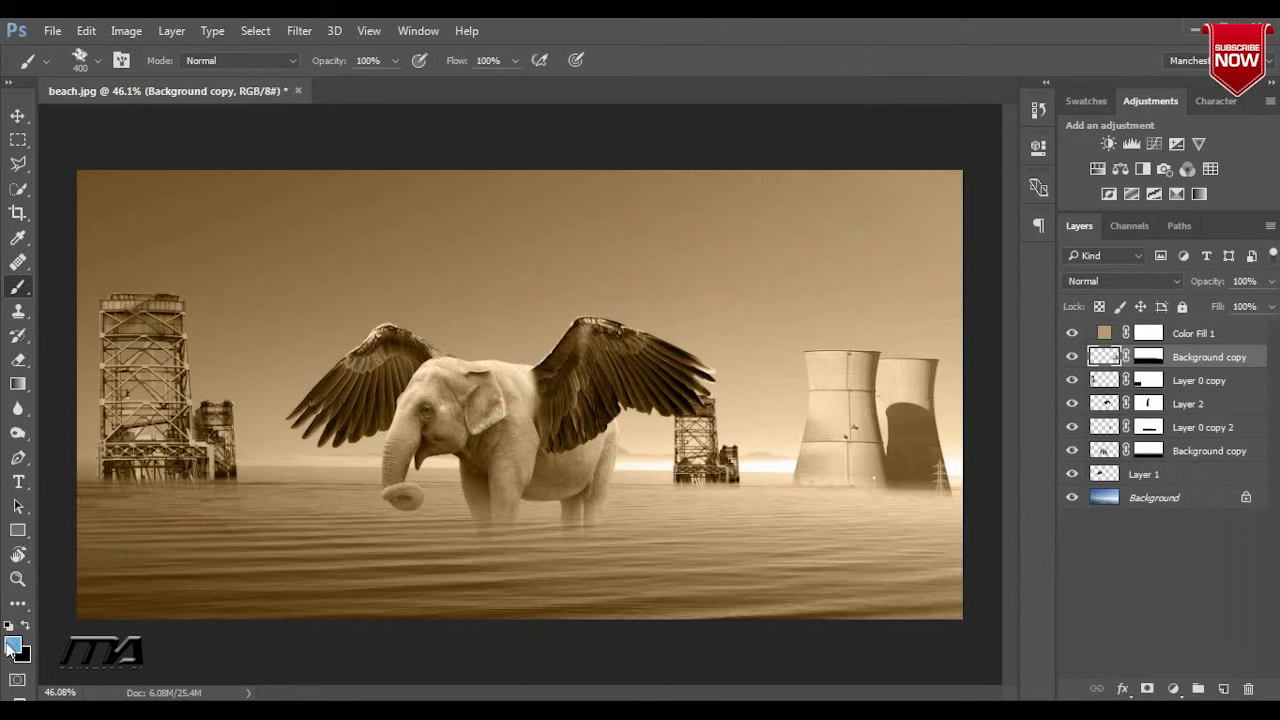
click(13, 645)
Sample a dark grey and stamp smoke above the cooling towers, redoing misplaced stamps
drag(663, 434, 656, 405)
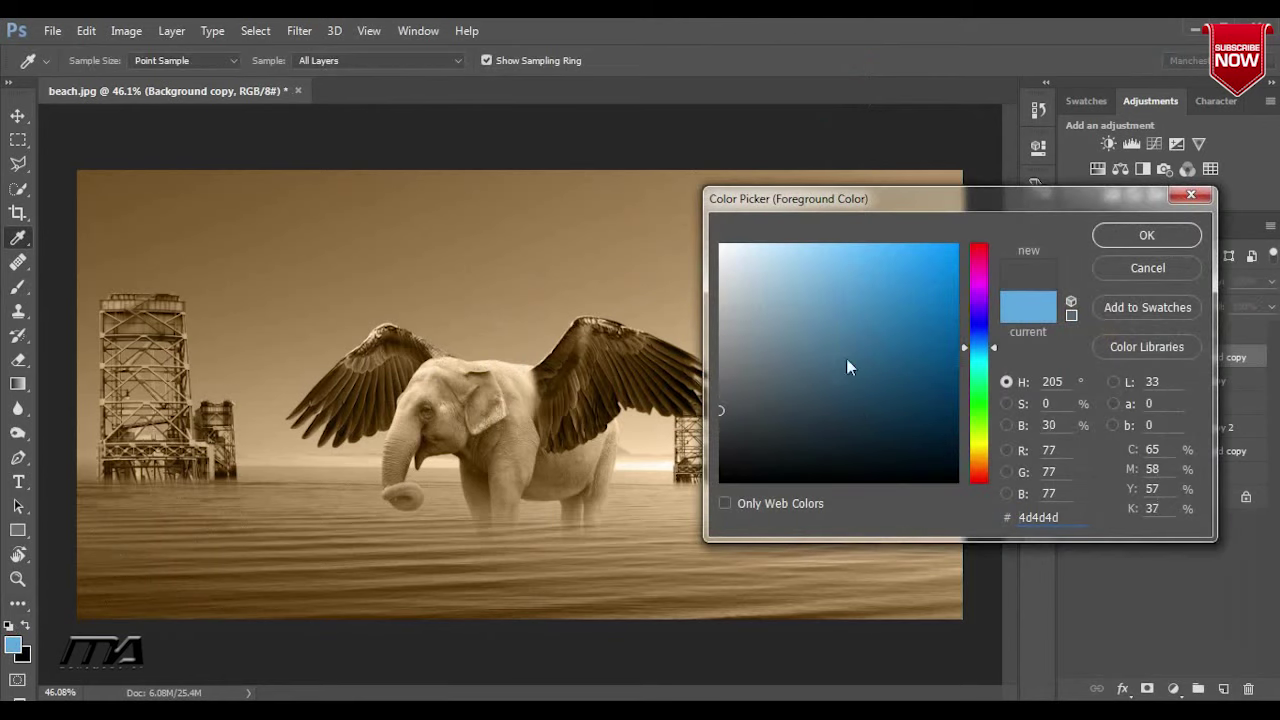
click(1158, 237)
click(870, 300)
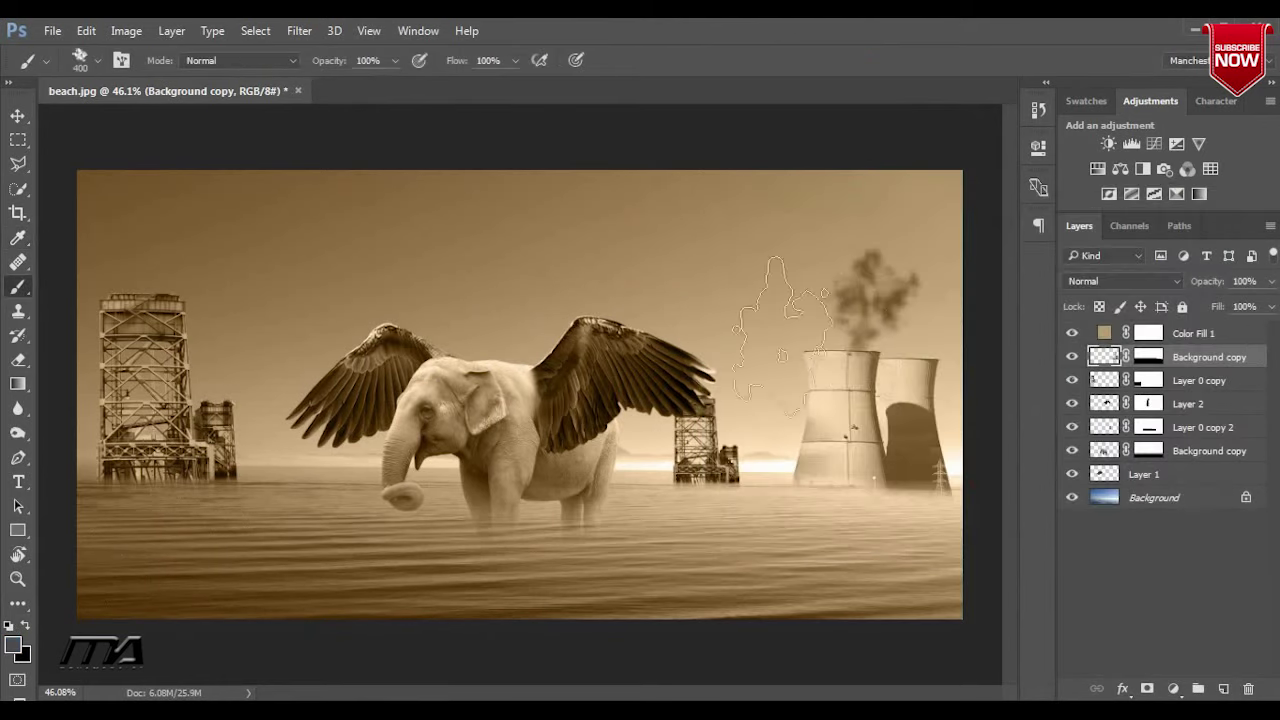
click(836, 283)
click(893, 305)
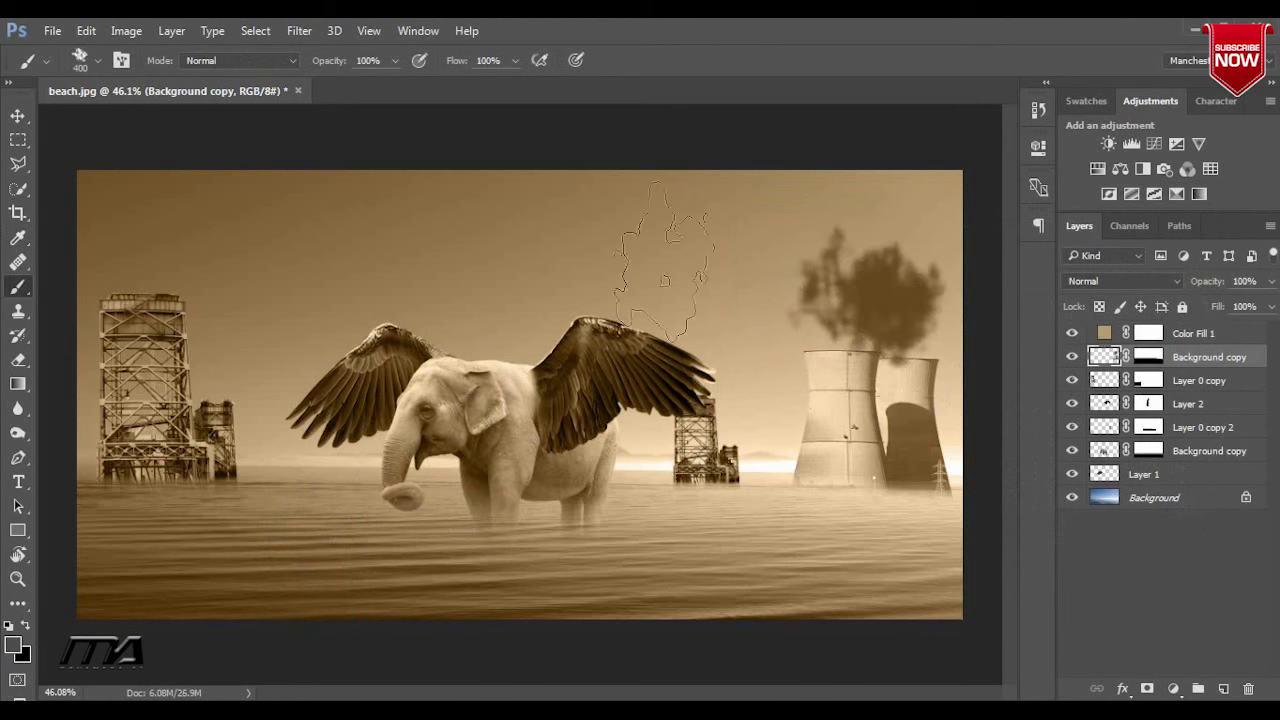
key(ctrl+z)
click(902, 273)
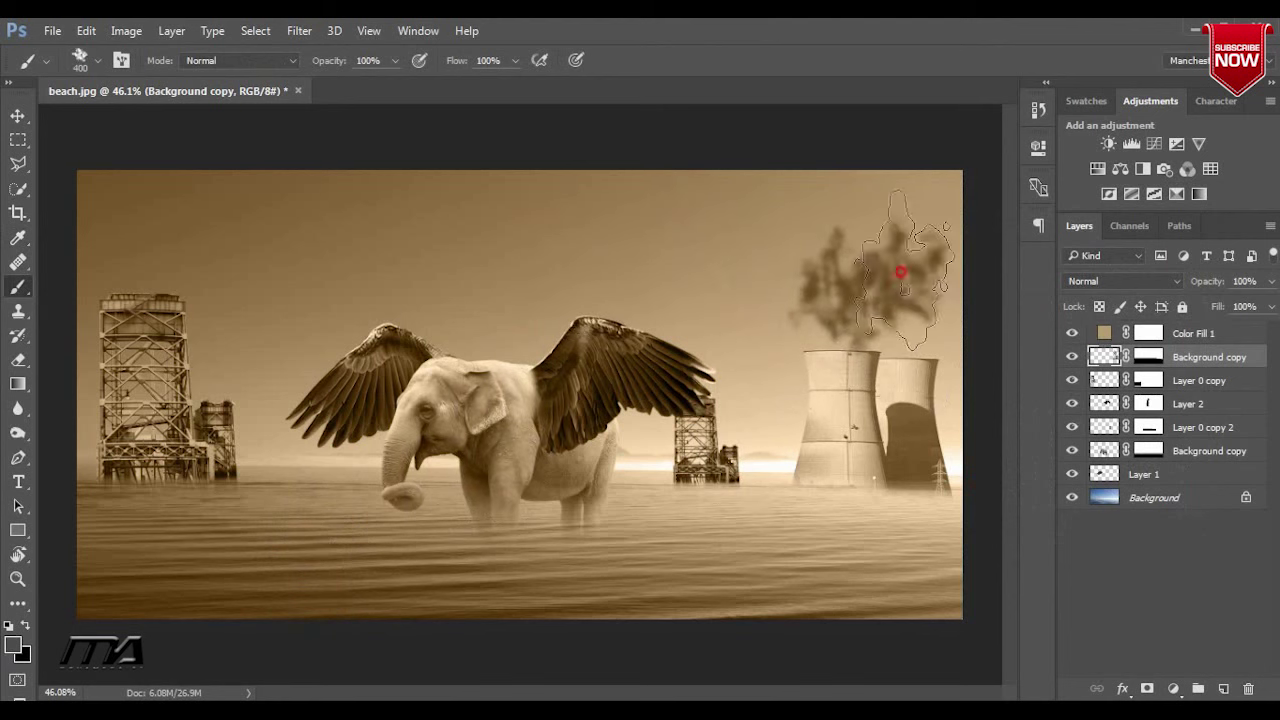
key(ctrl+z)
click(898, 298)
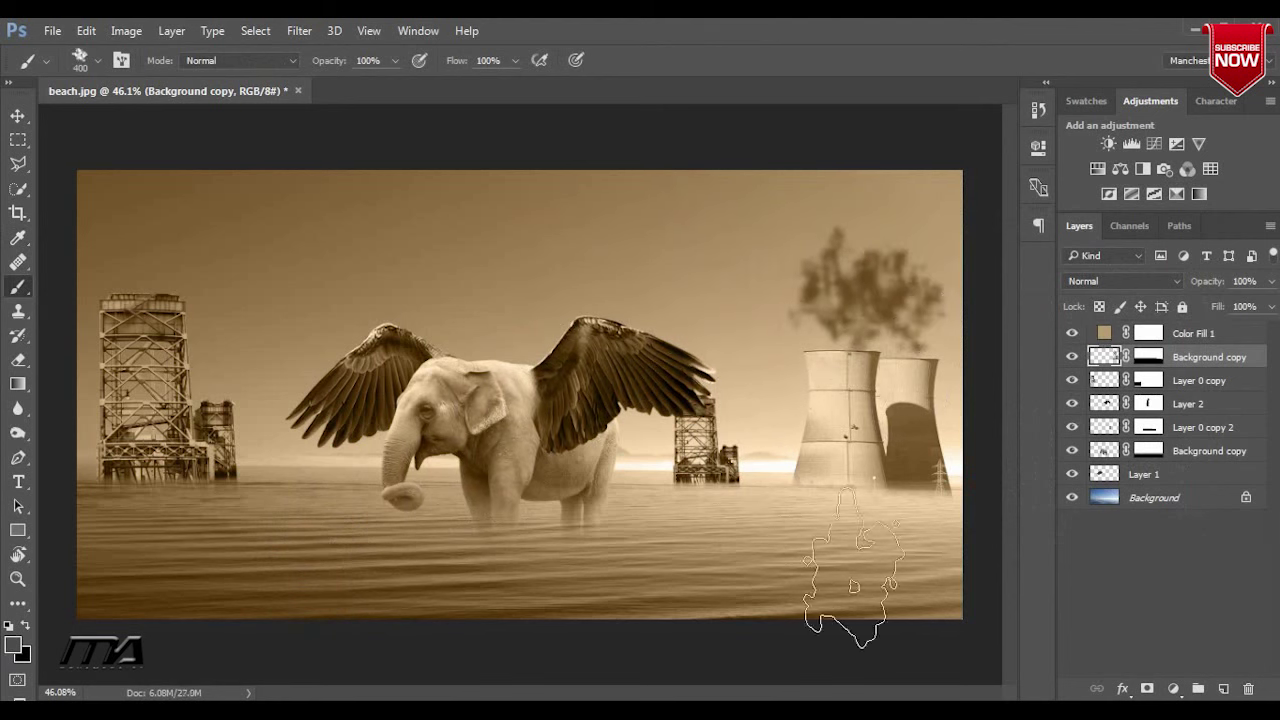
click(885, 255)
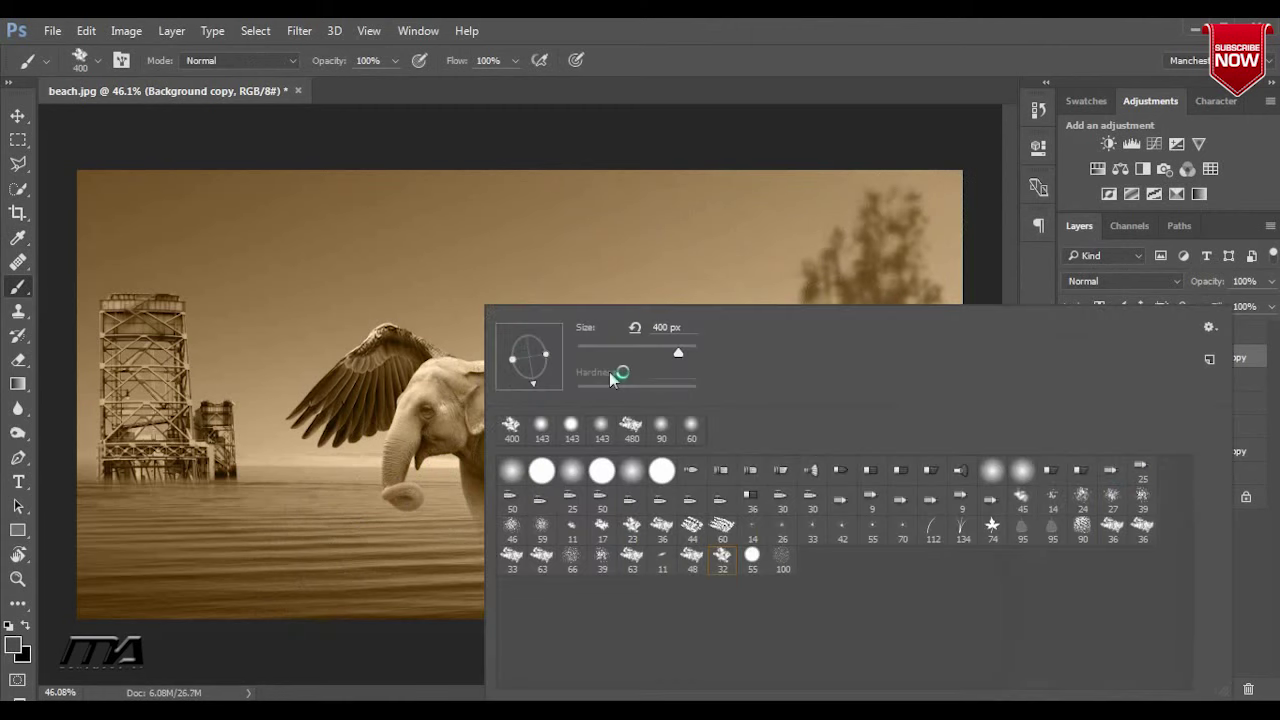
Switch the smoke brush tip and enlarge it to 464 px
right_click(488, 310)
click(692, 560)
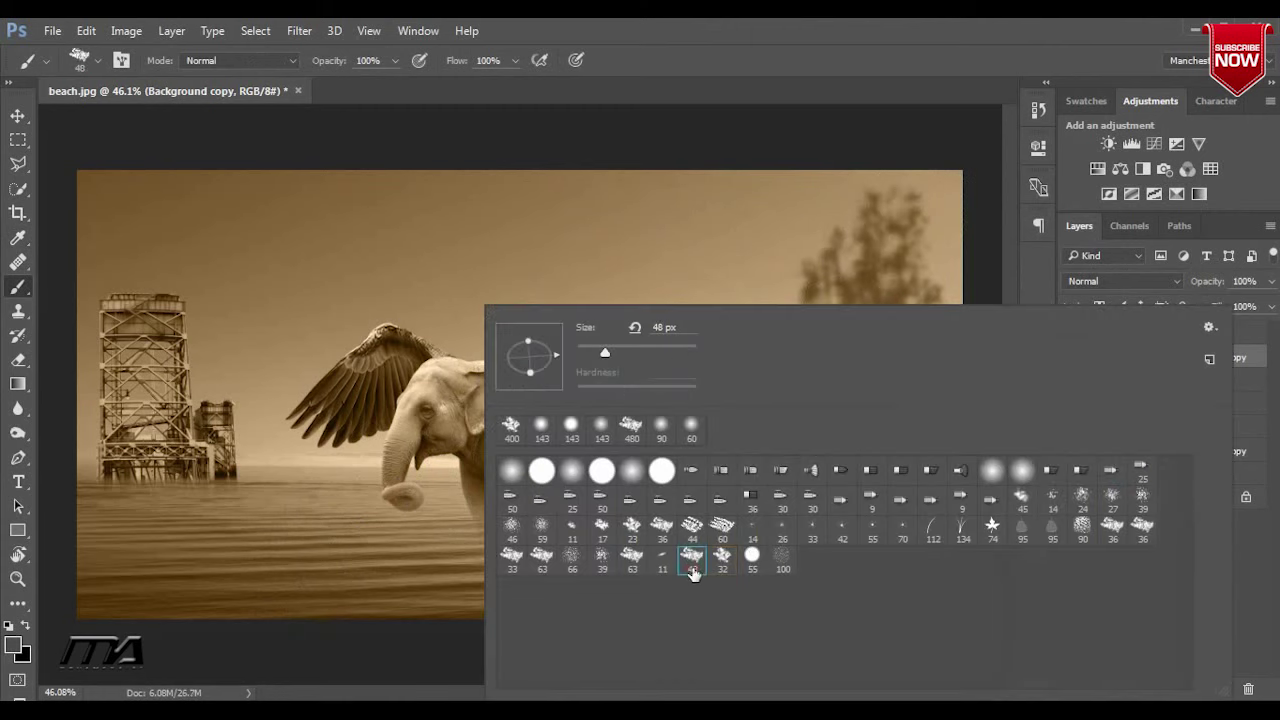
click(820, 26)
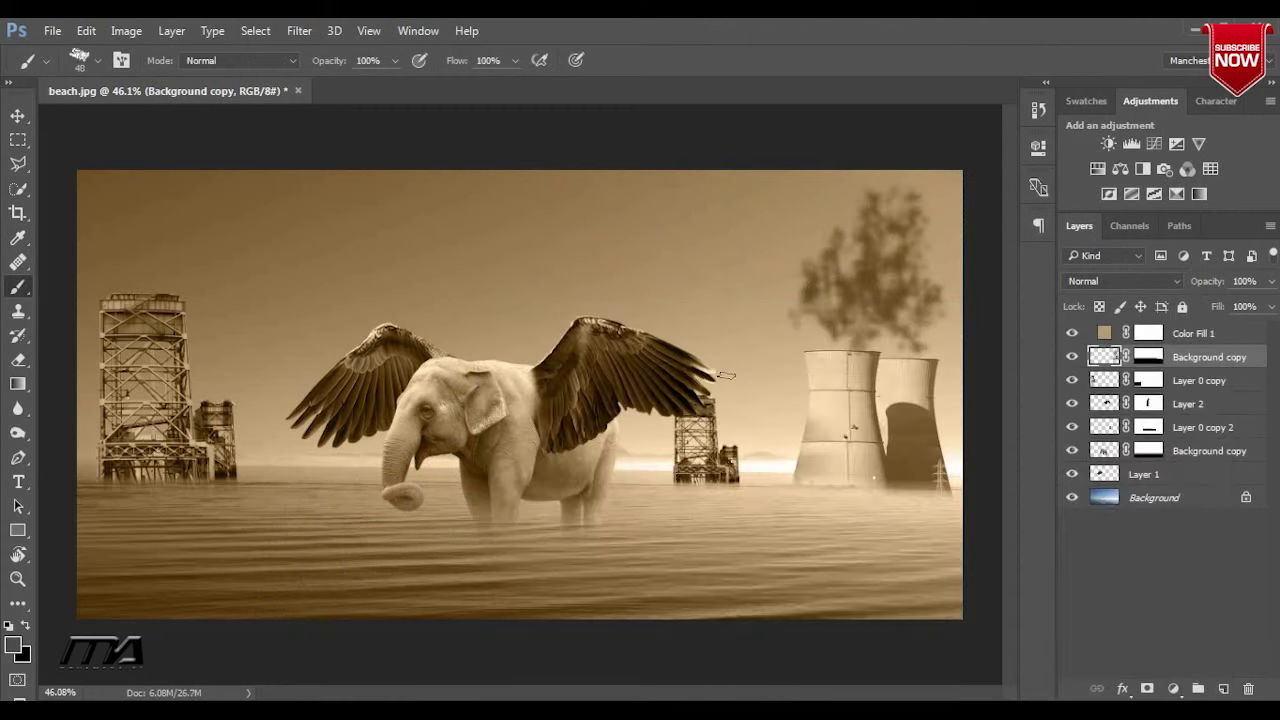
right_click(535, 476)
drag(716, 352, 731, 352)
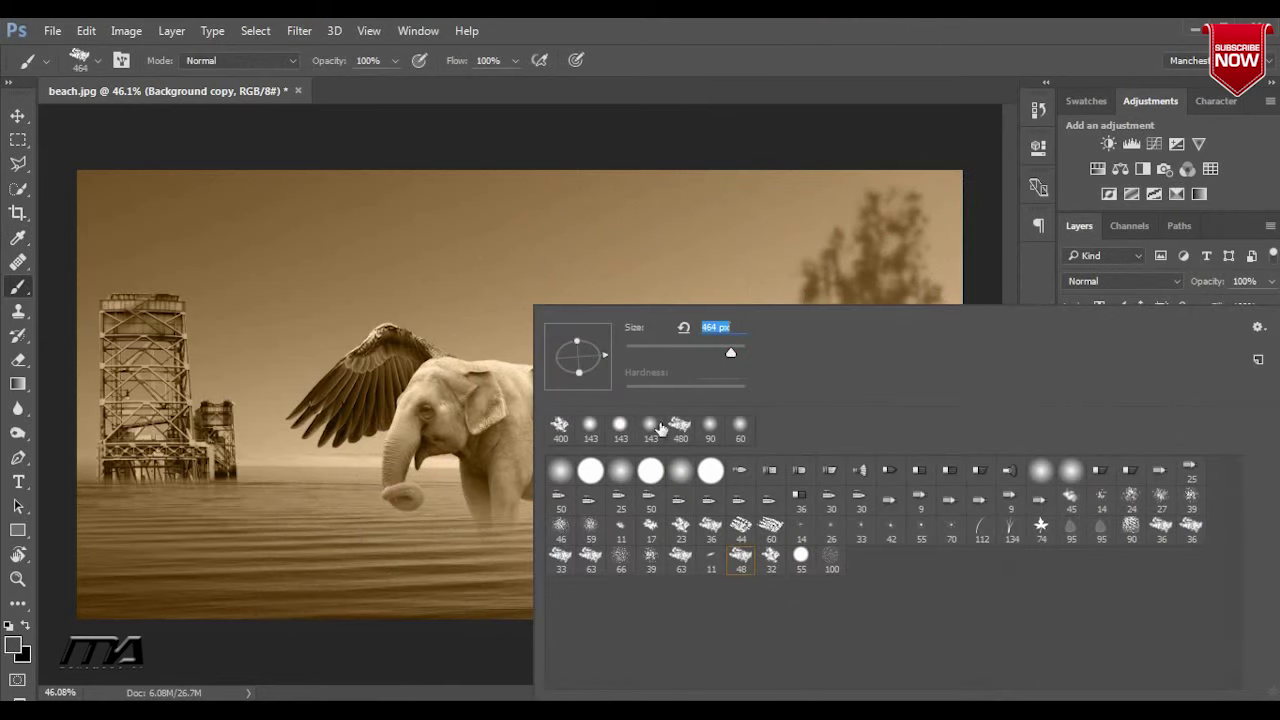
click(970, 27)
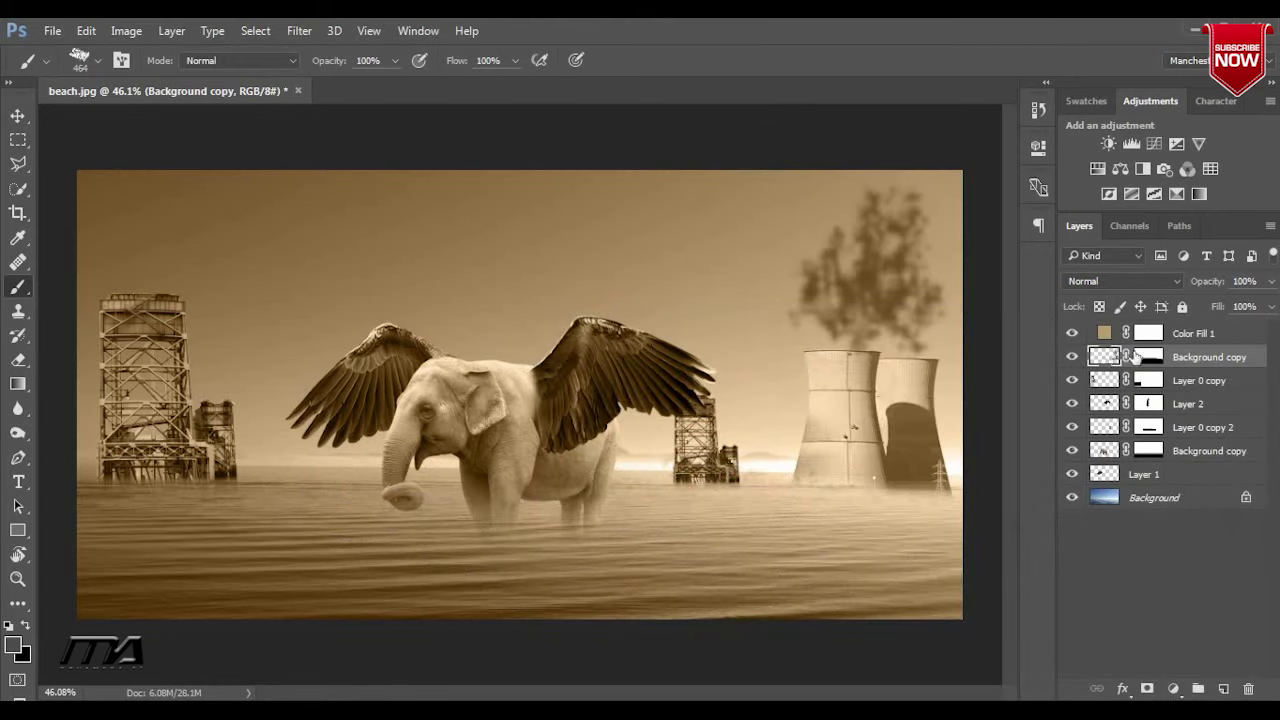
Add Layer 3 and try dark smoke strokes across the water, then undo them
click(1222, 689)
click(795, 490)
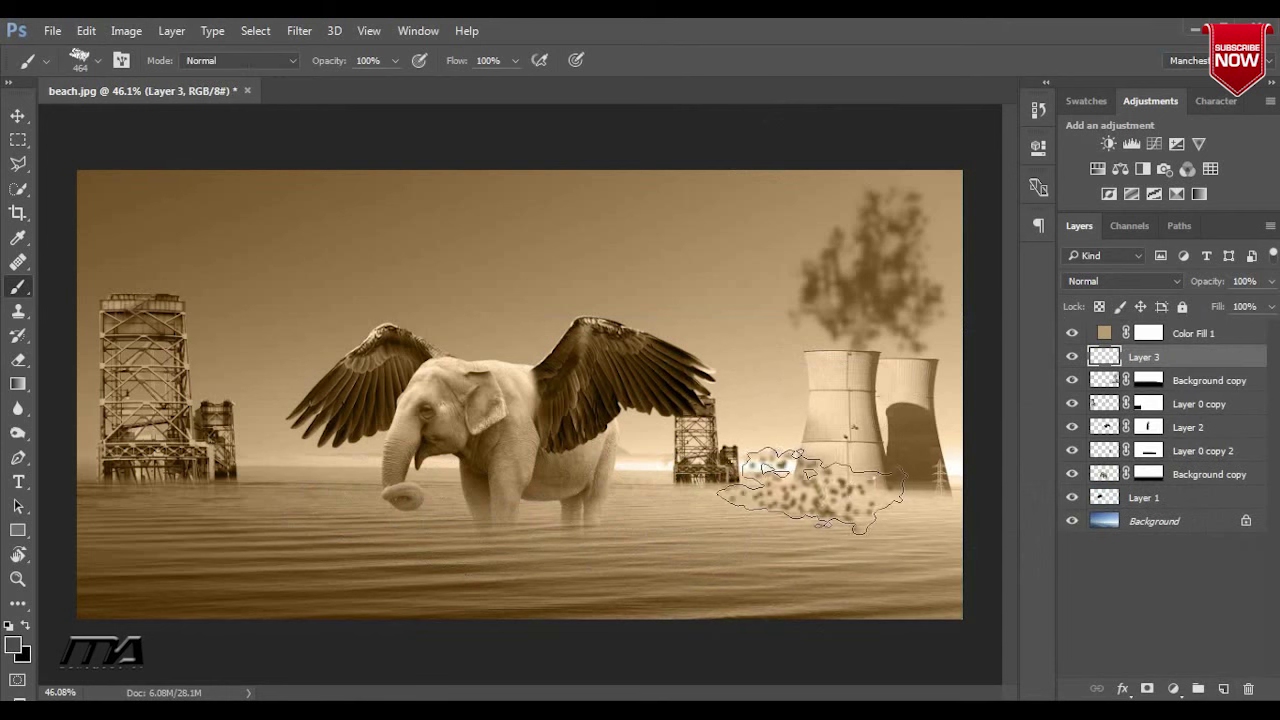
click(680, 492)
click(486, 509)
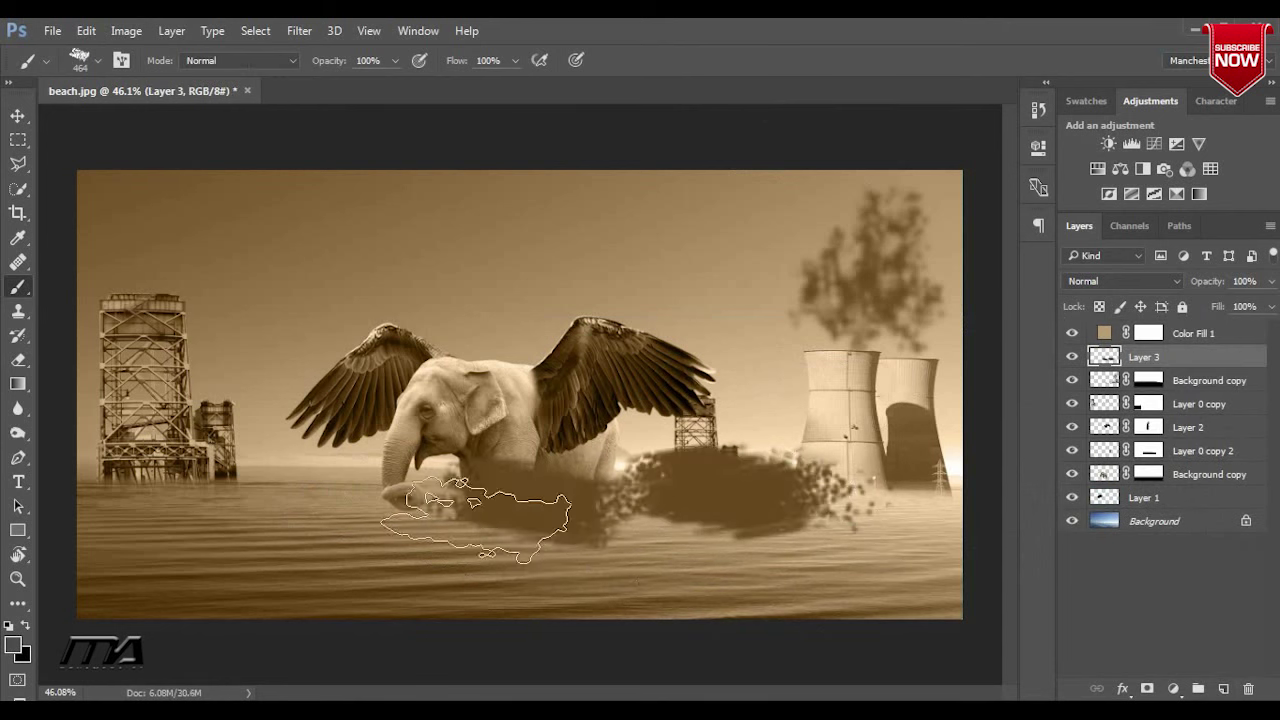
click(655, 495)
key(ctrl+alt+z)
key(ctrl+alt+z)
key(ctrl+alt+z)
key(ctrl+alt+z)
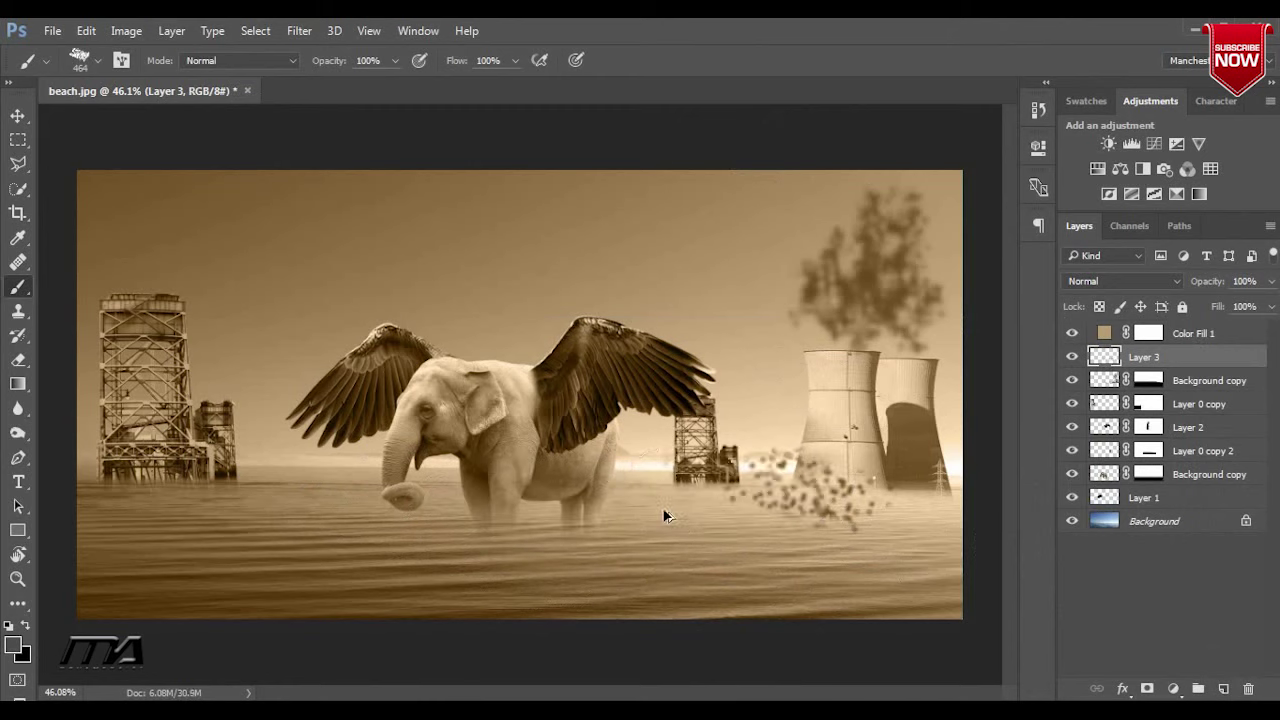
key(ctrl+alt+z)
Set the cloud brush to a horizontal tip at 511 px
right_click(566, 428)
click(770, 558)
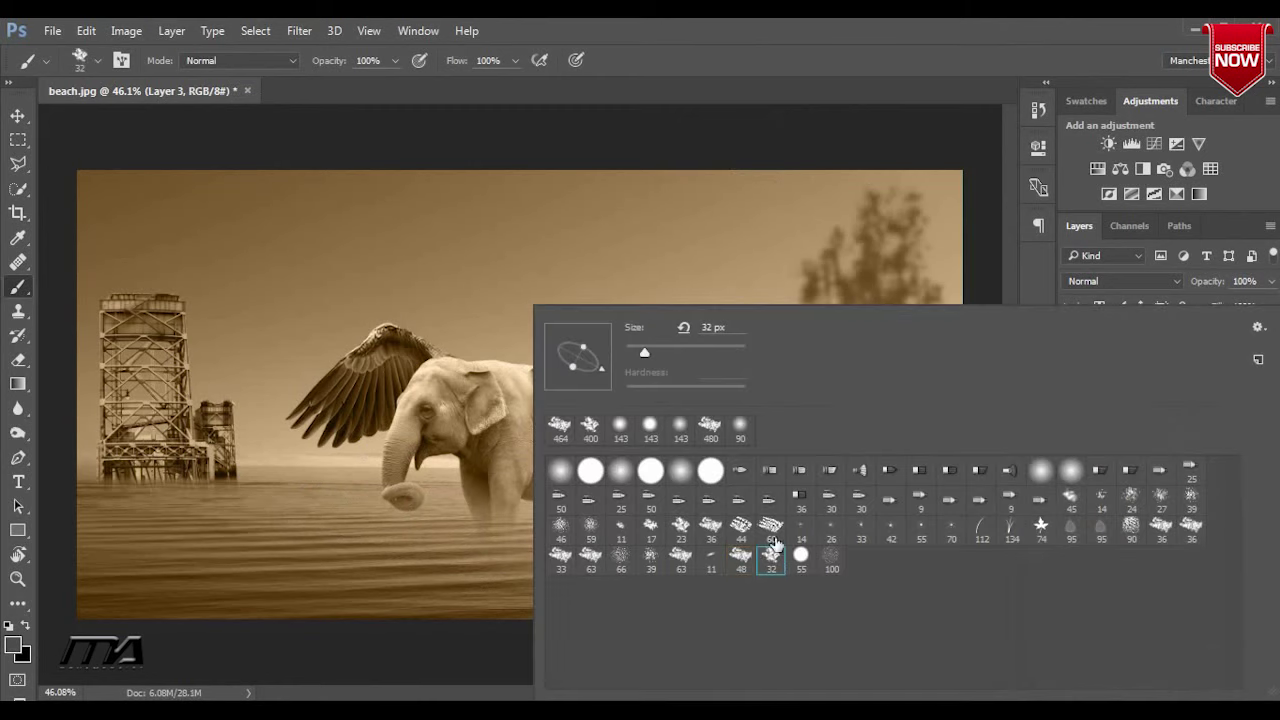
key(Return)
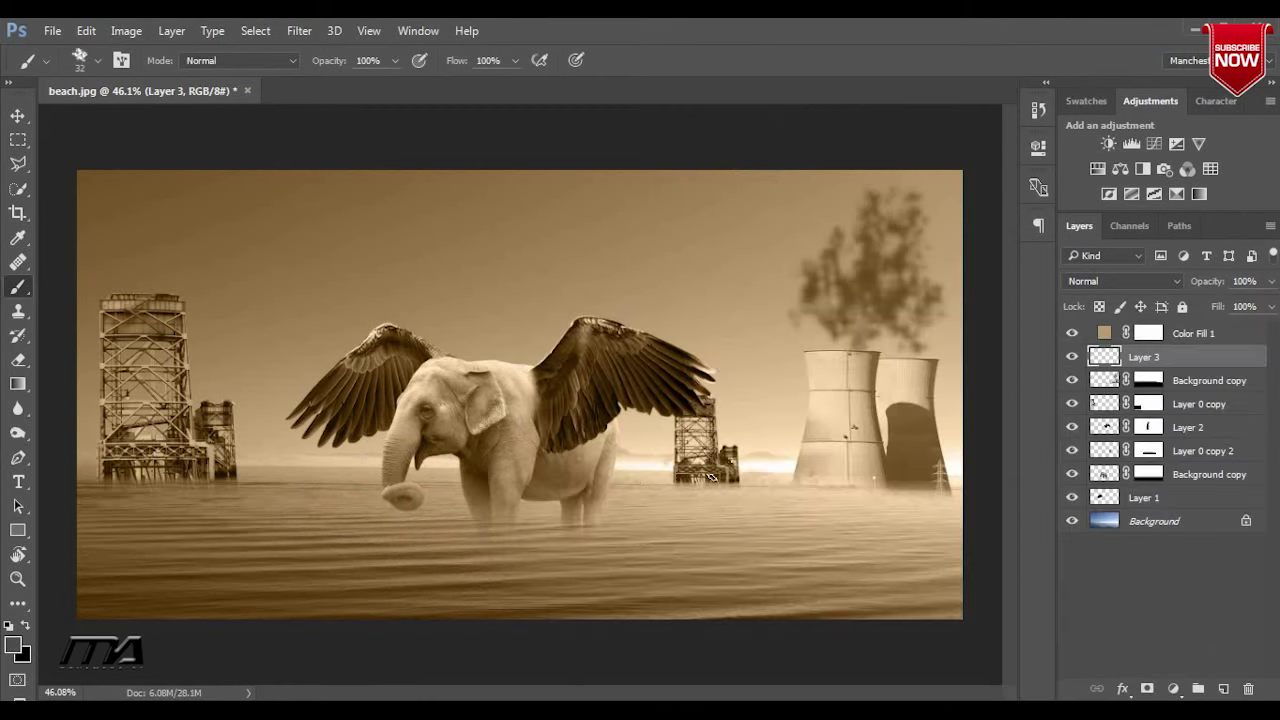
right_click(672, 467)
click(723, 342)
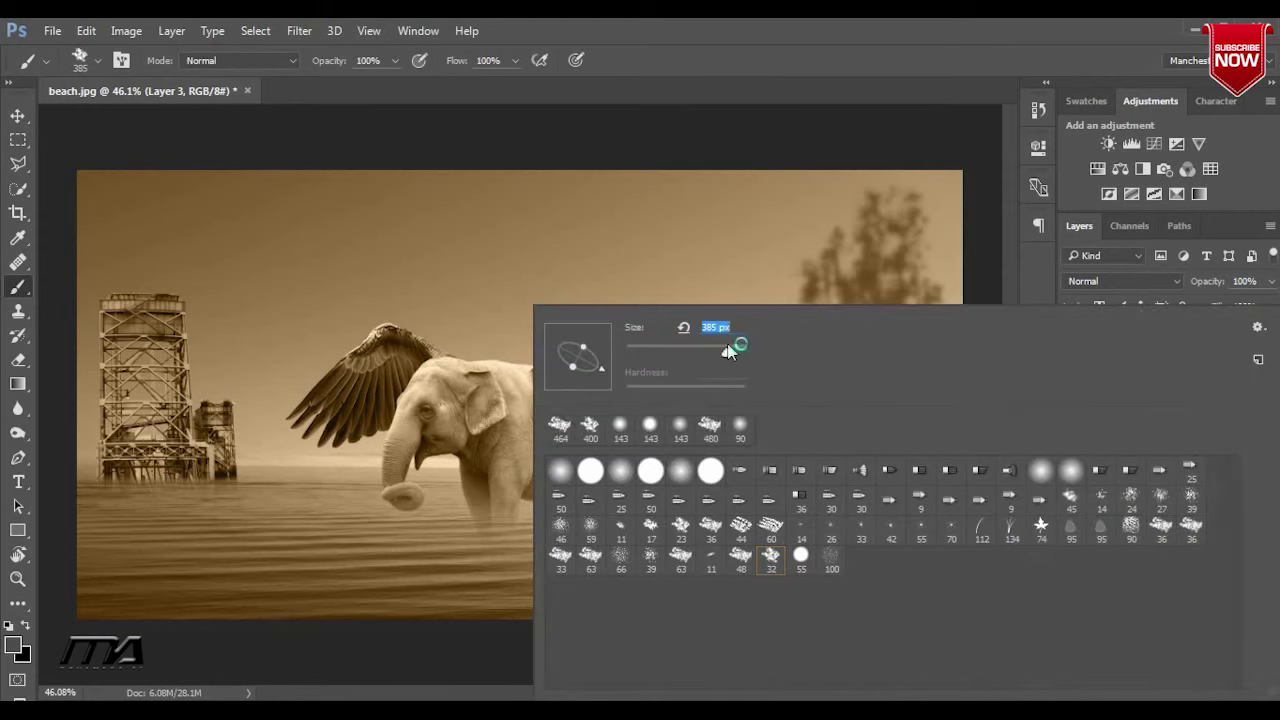
mouse_move(617, 373)
mouse_down()
mouse_move(593, 373)
mouse_move(605, 364)
mouse_up()
drag(734, 352, 745, 352)
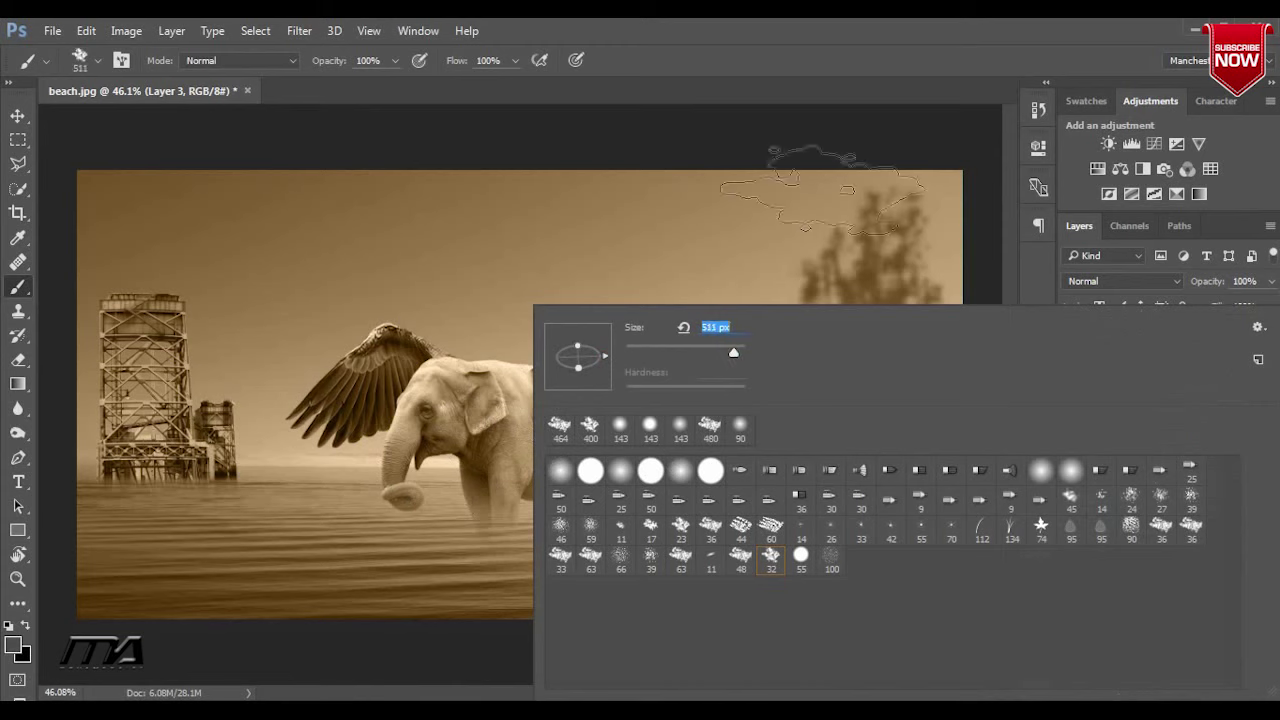
key(Return)
Paint mist over the elephant's legs and tower bases, then set Layer 3 opacity to 81%
mouse_move(505, 565)
mouse_down()
mouse_move(390, 516)
mouse_move(143, 508)
mouse_move(93, 560)
mouse_move(186, 500)
mouse_up()
mouse_move(690, 495)
mouse_down()
mouse_move(725, 495)
mouse_move(700, 490)
mouse_up()
drag(845, 524, 790, 505)
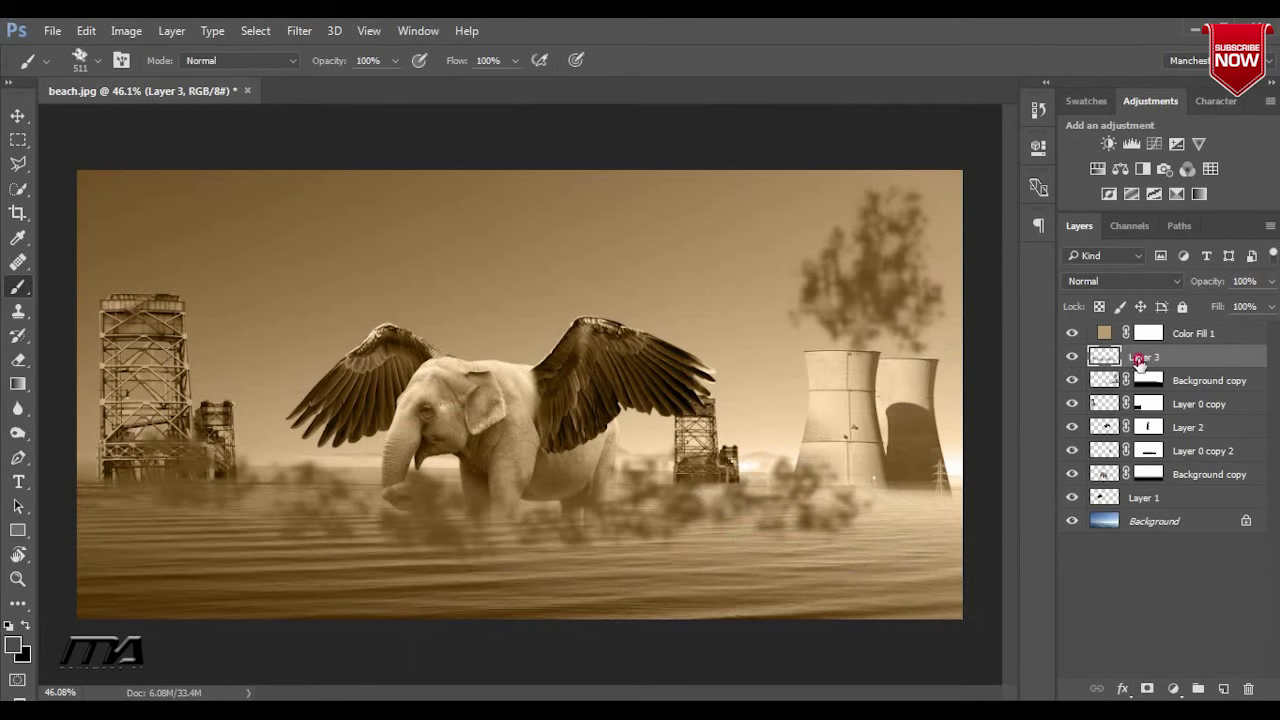
click(1072, 357)
click(1075, 358)
click(1075, 358)
drag(1218, 292, 1189, 291)
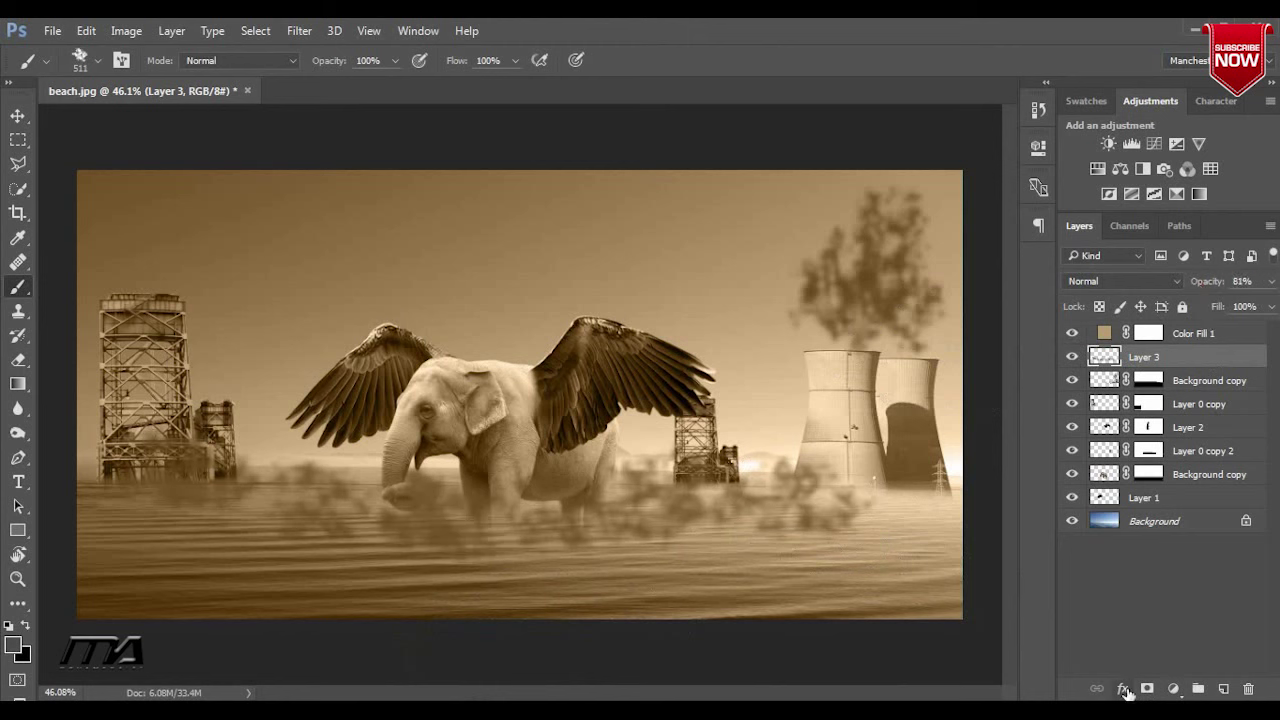
Add a layer mask to Layer 3 and set a soft round brush with black foreground
click(1147, 689)
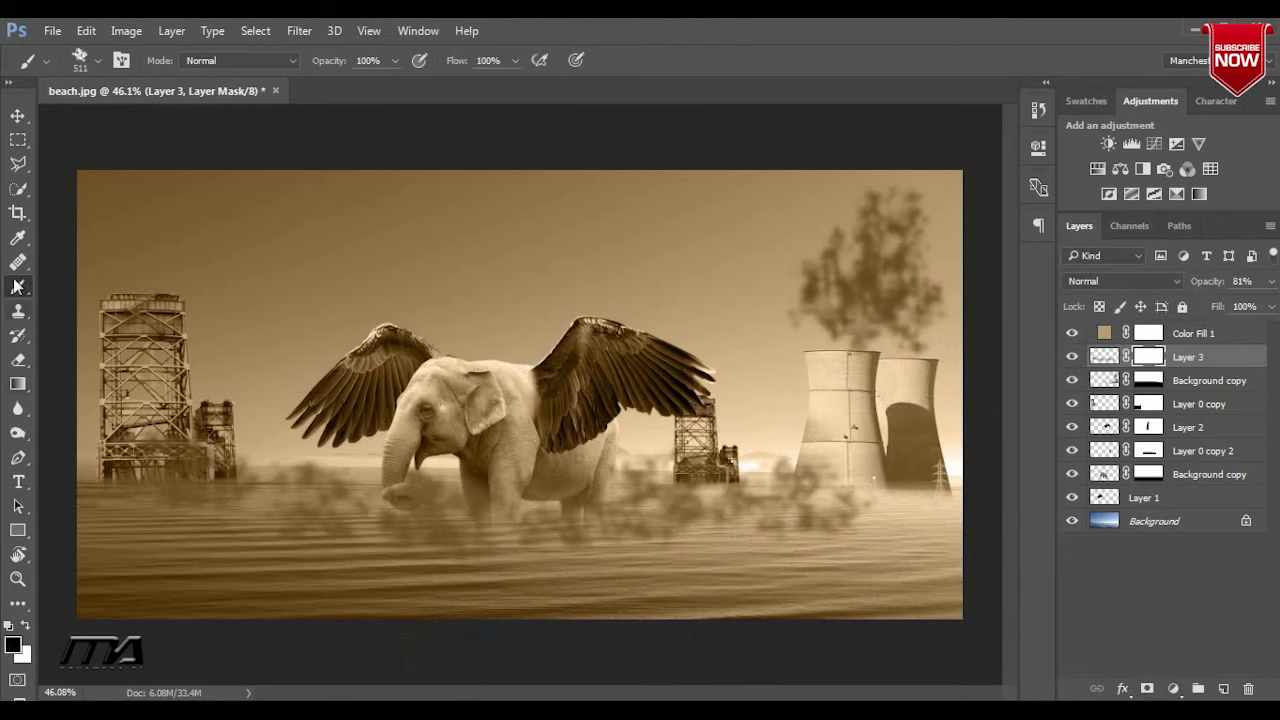
right_click(170, 277)
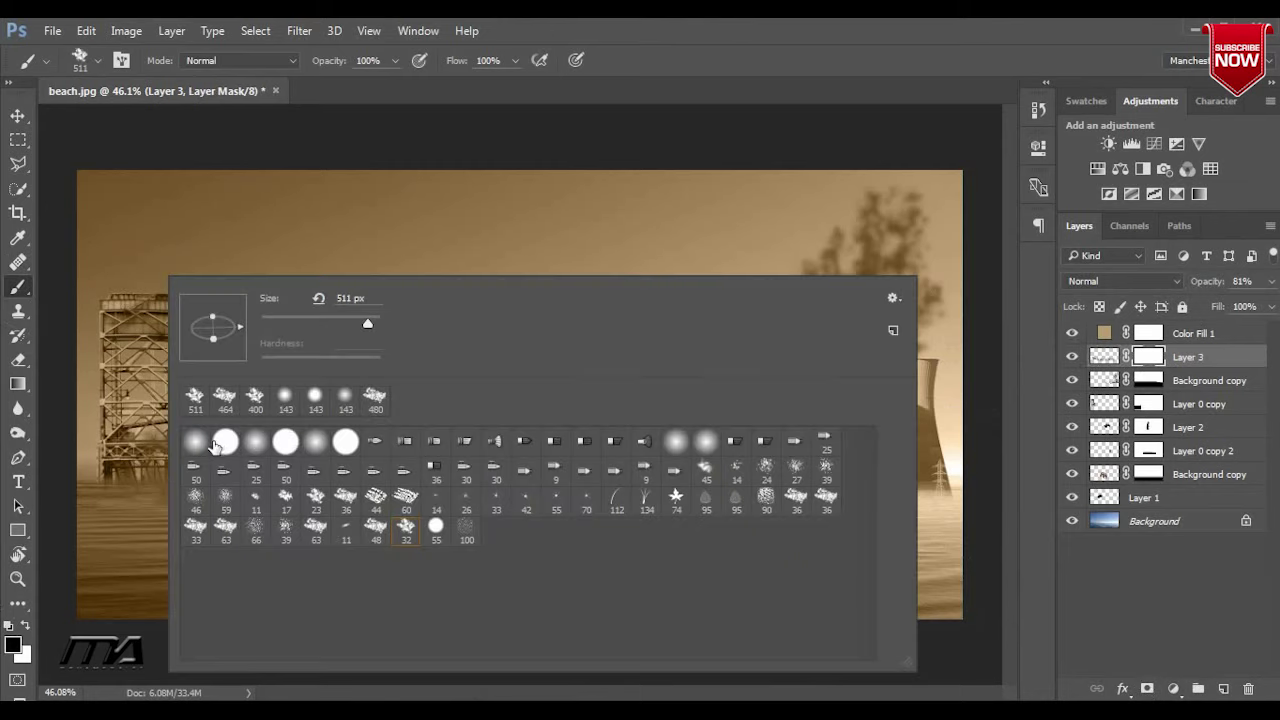
click(210, 444)
key(Return)
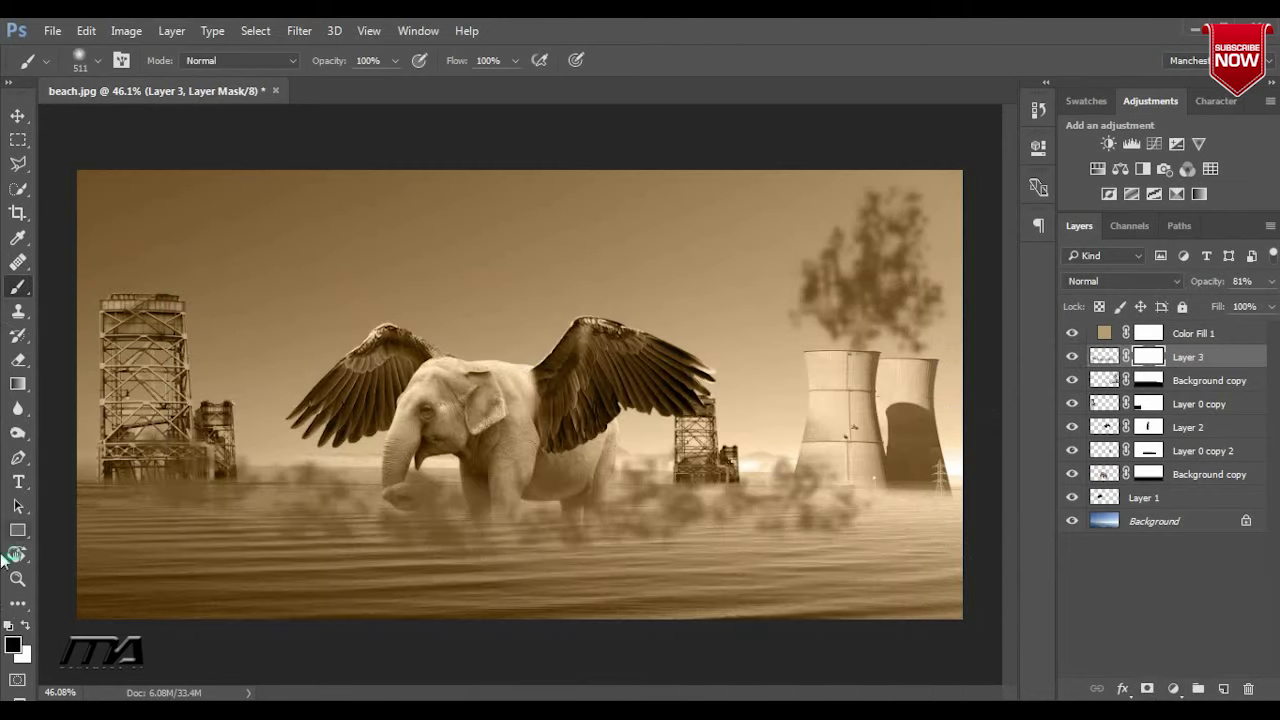
click(16, 648)
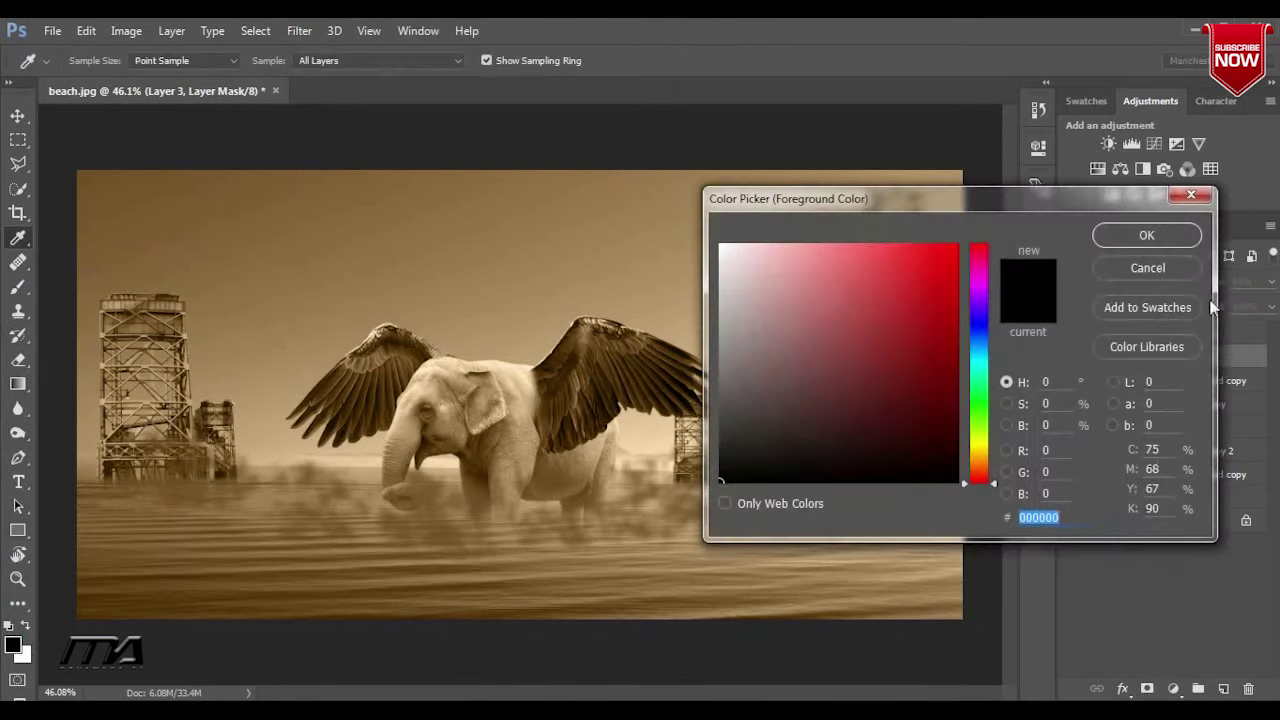
key(Return)
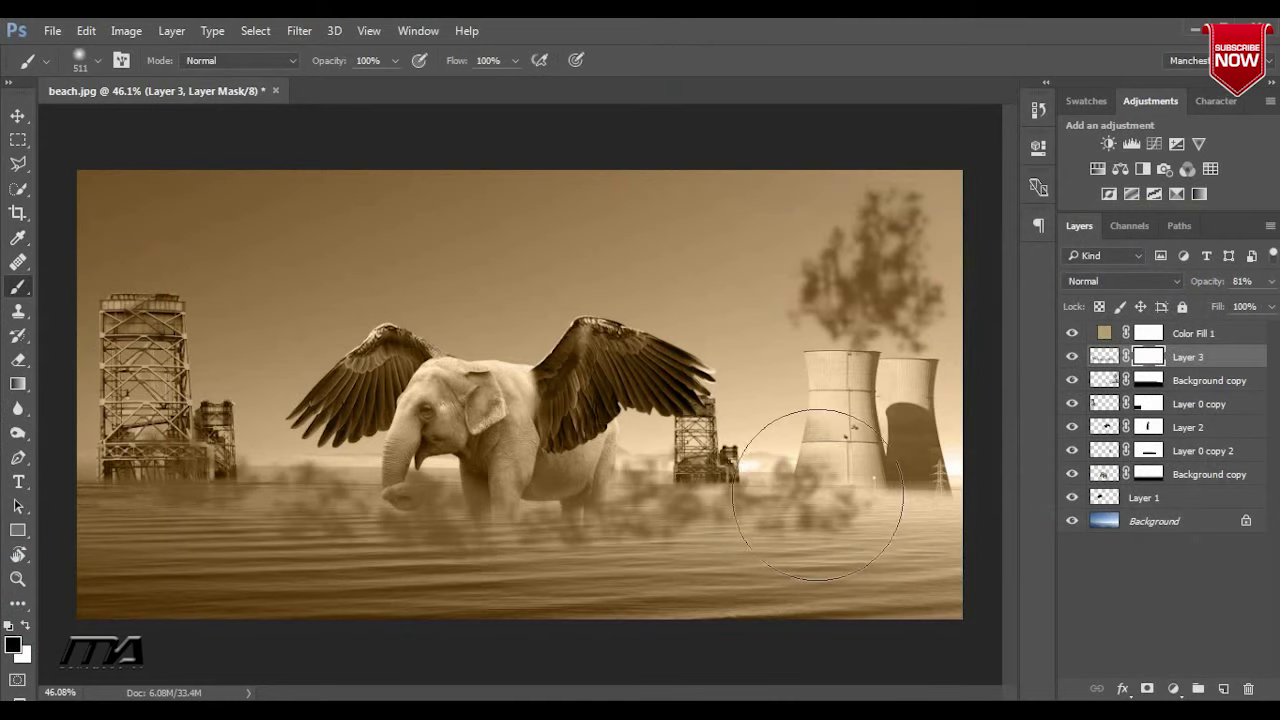
Mask away mist over the cooling-tower bases, switching to 20% brush opacity
drag(814, 500, 800, 471)
drag(790, 530, 757, 520)
drag(337, 66, 306, 78)
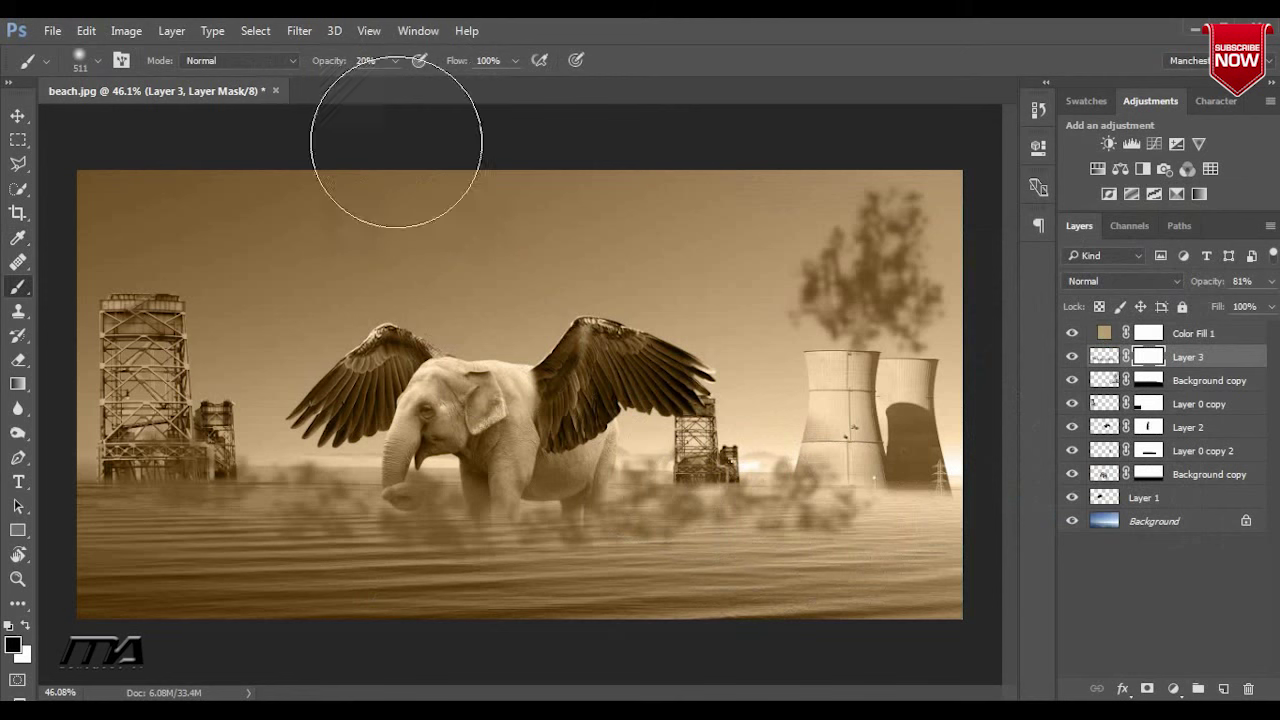
drag(829, 512, 612, 500)
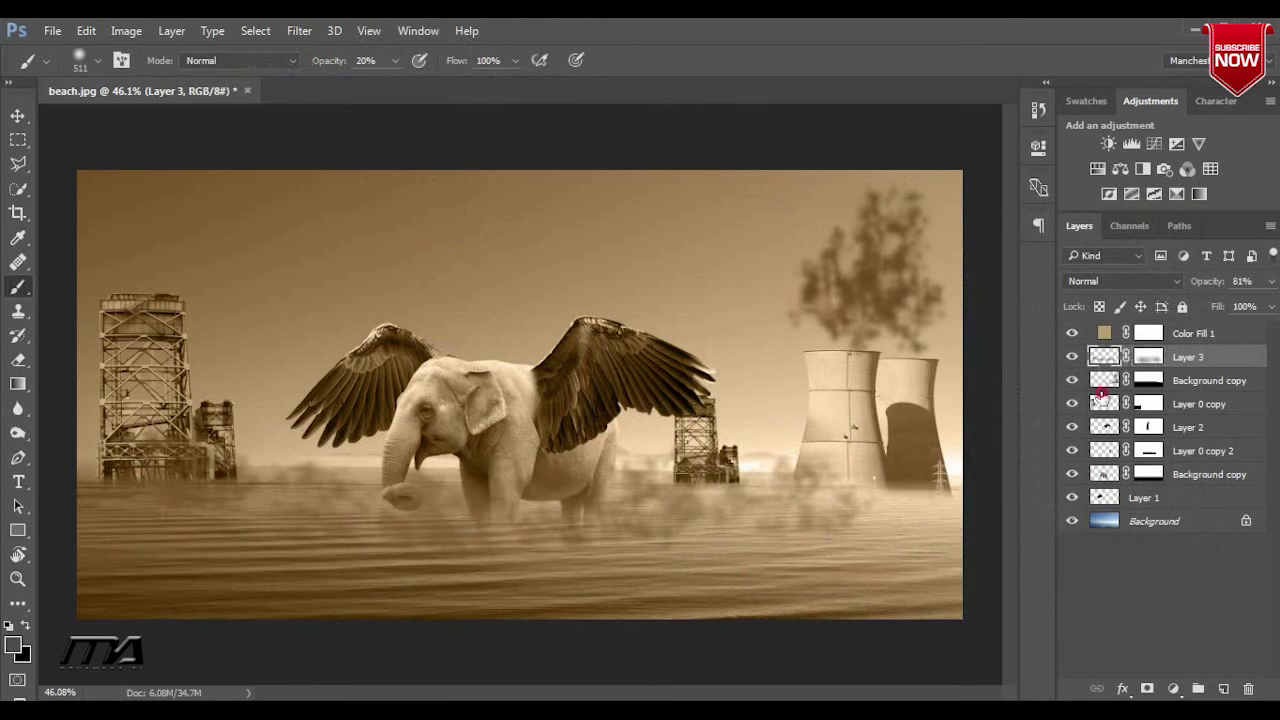
Fade the upper-right smoke plume on the Background copy layer's mask
click(1102, 384)
click(1148, 380)
mouse_move(905, 257)
mouse_down()
mouse_move(894, 243)
mouse_move(912, 268)
mouse_move(871, 243)
mouse_move(880, 271)
mouse_move(908, 263)
mouse_up()
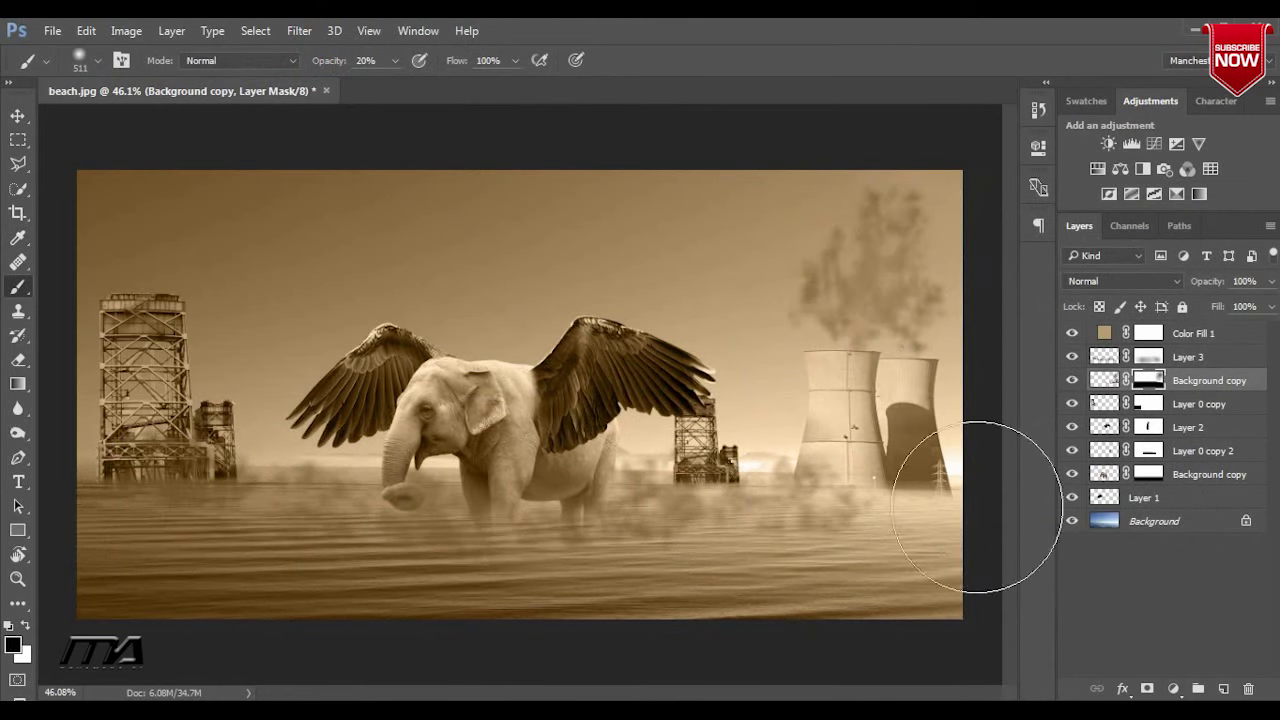
click(1185, 404)
Check the wing layers' visibility and select Layer 0 copy 2
click(1071, 404)
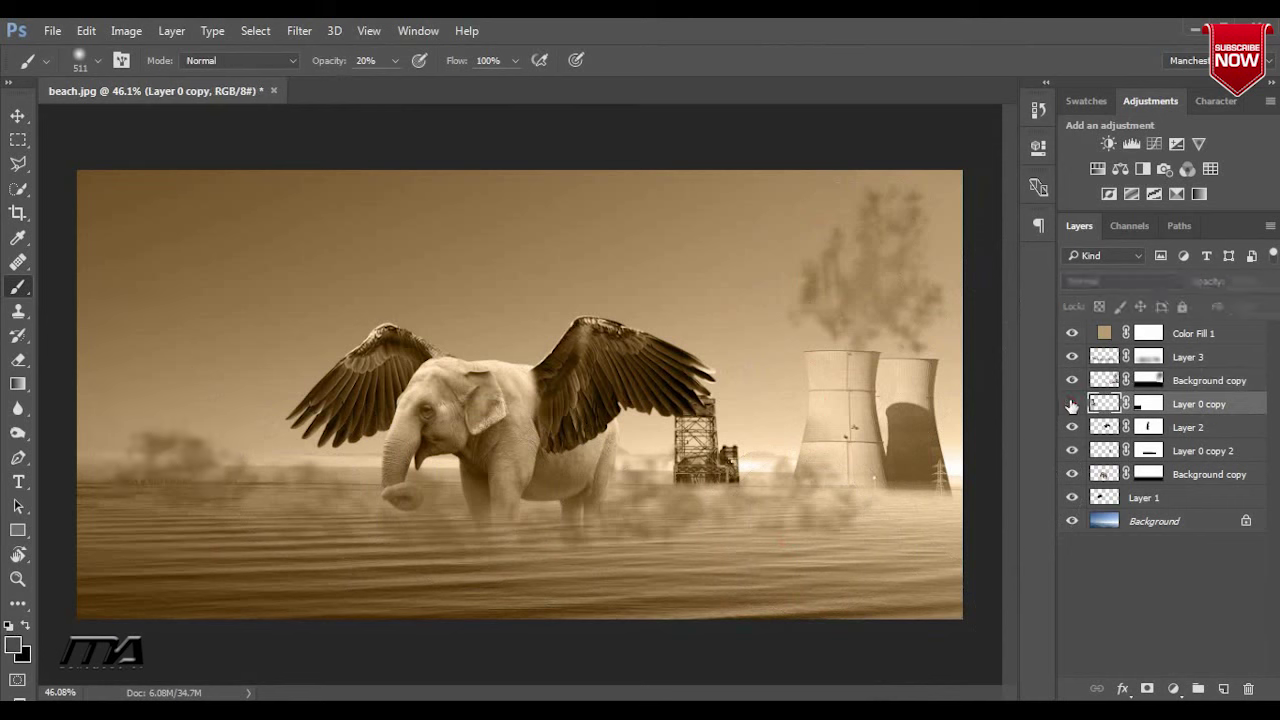
click(1190, 428)
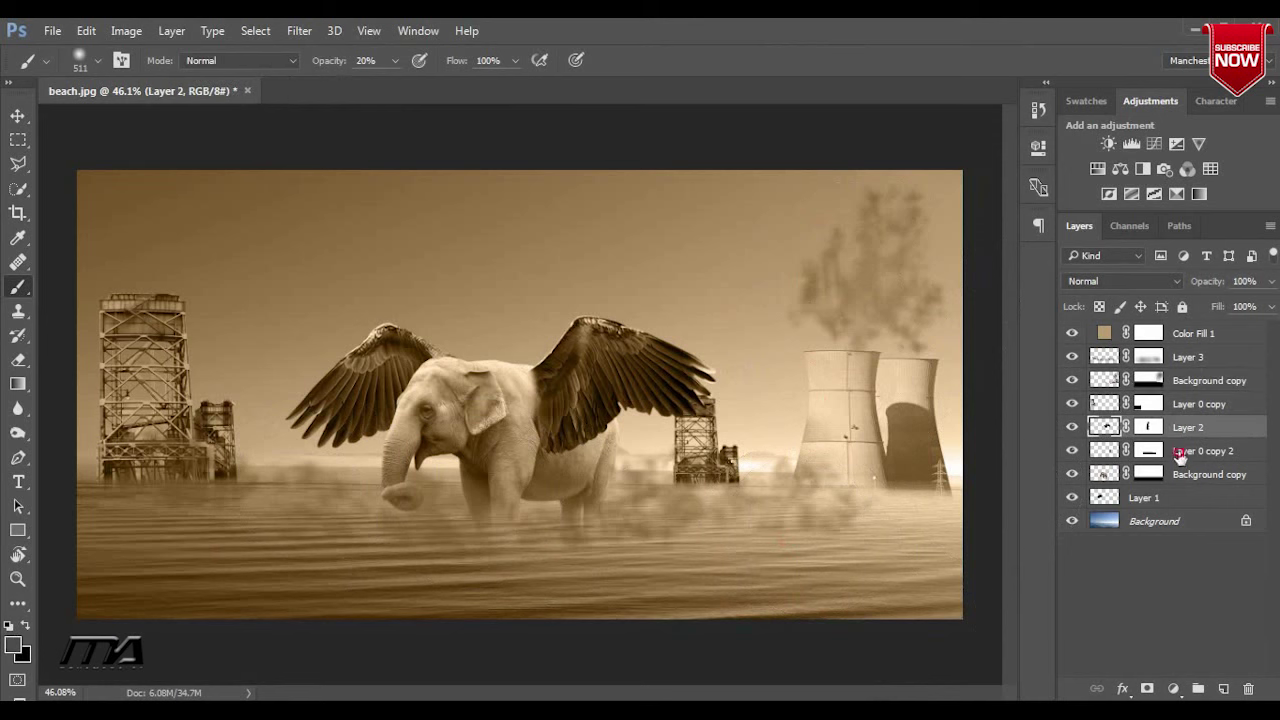
click(1180, 453)
click(1072, 450)
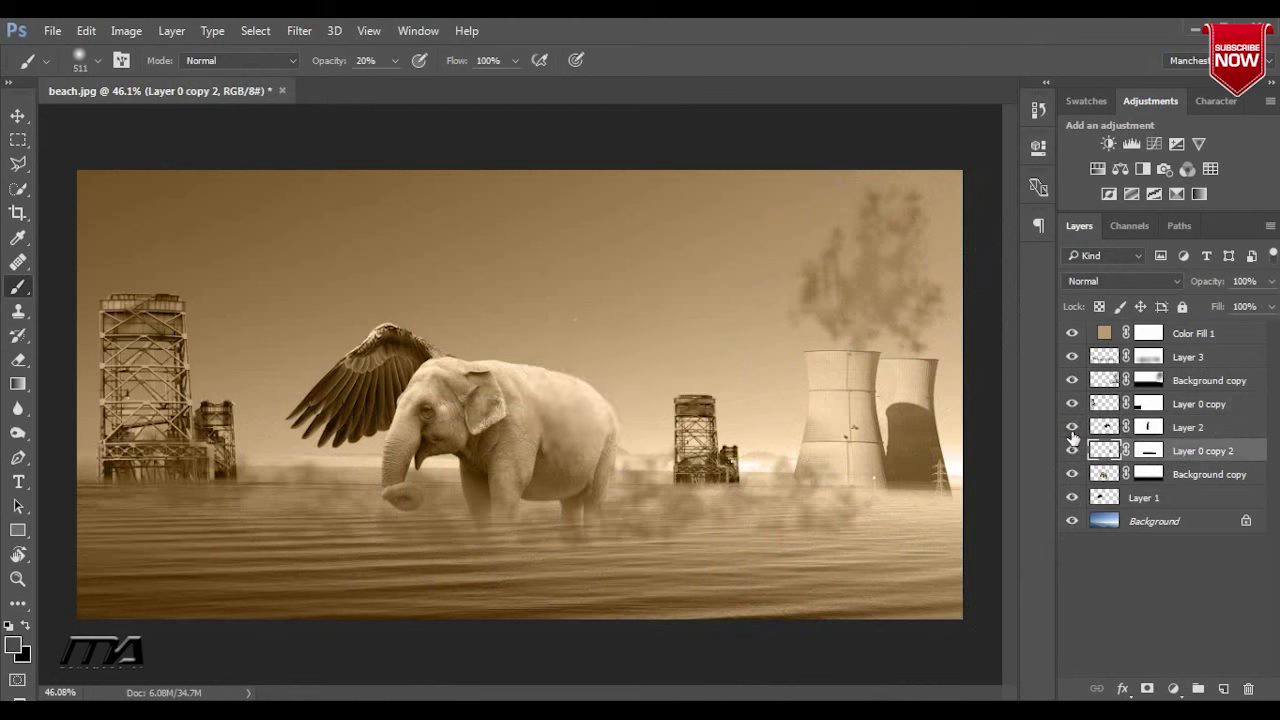
click(1072, 440)
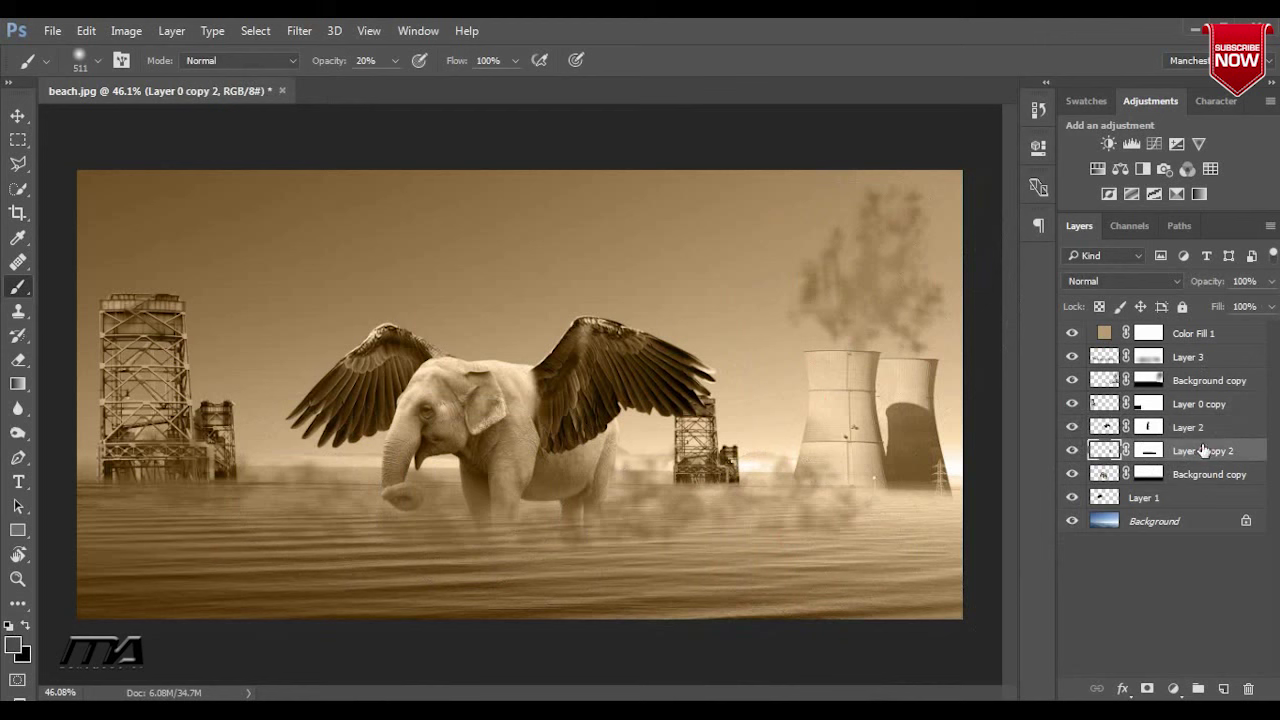
Add a Curves adjustment with highlights pulled down and shadows darkened
click(1153, 143)
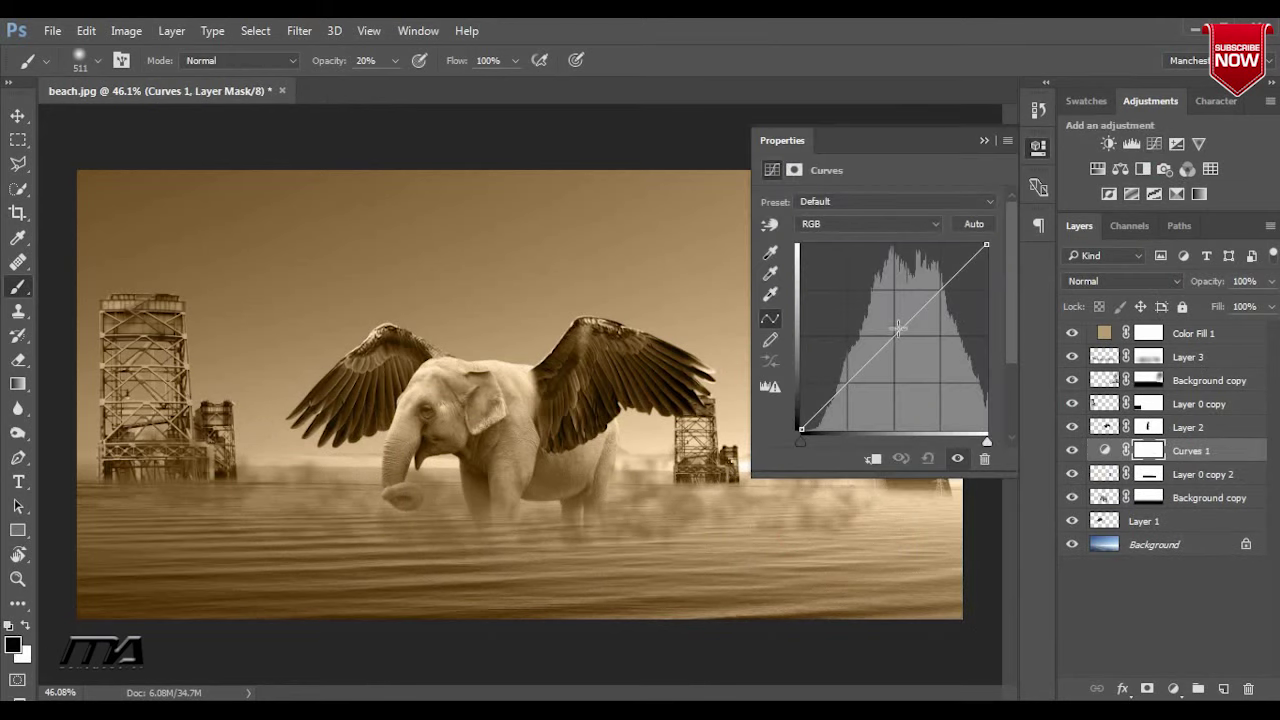
drag(986, 244, 988, 251)
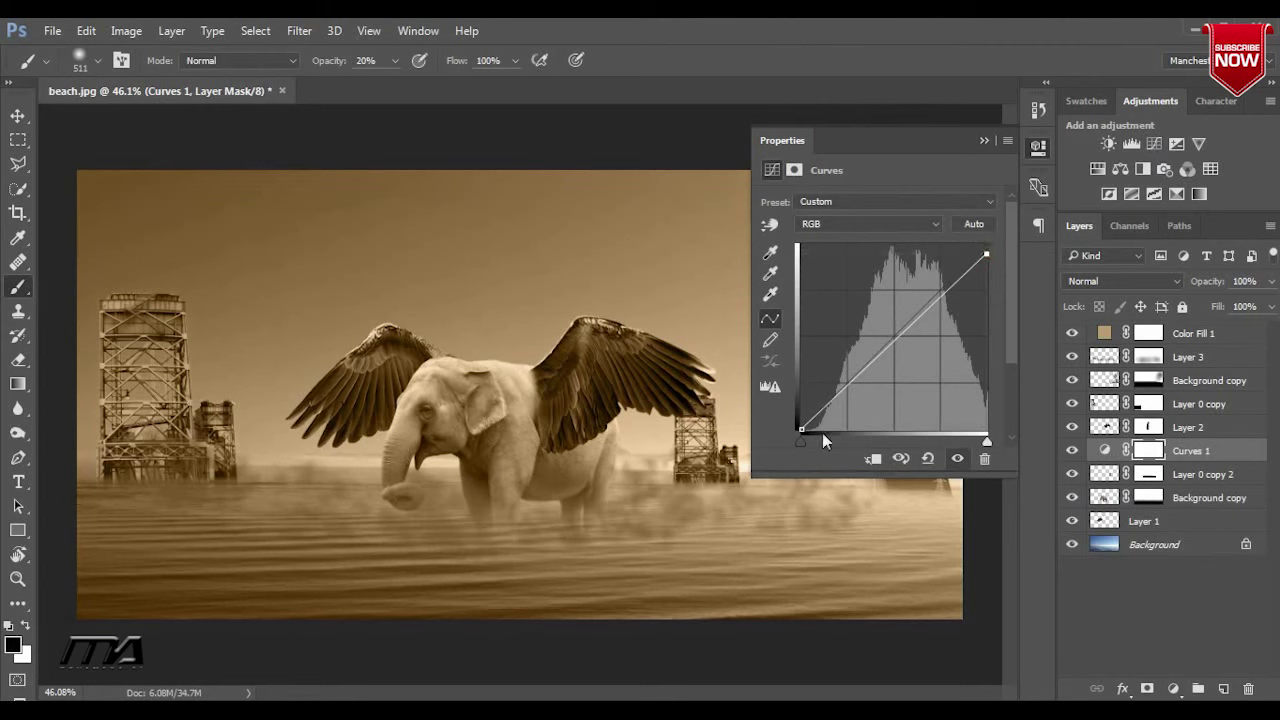
drag(800, 432, 822, 425)
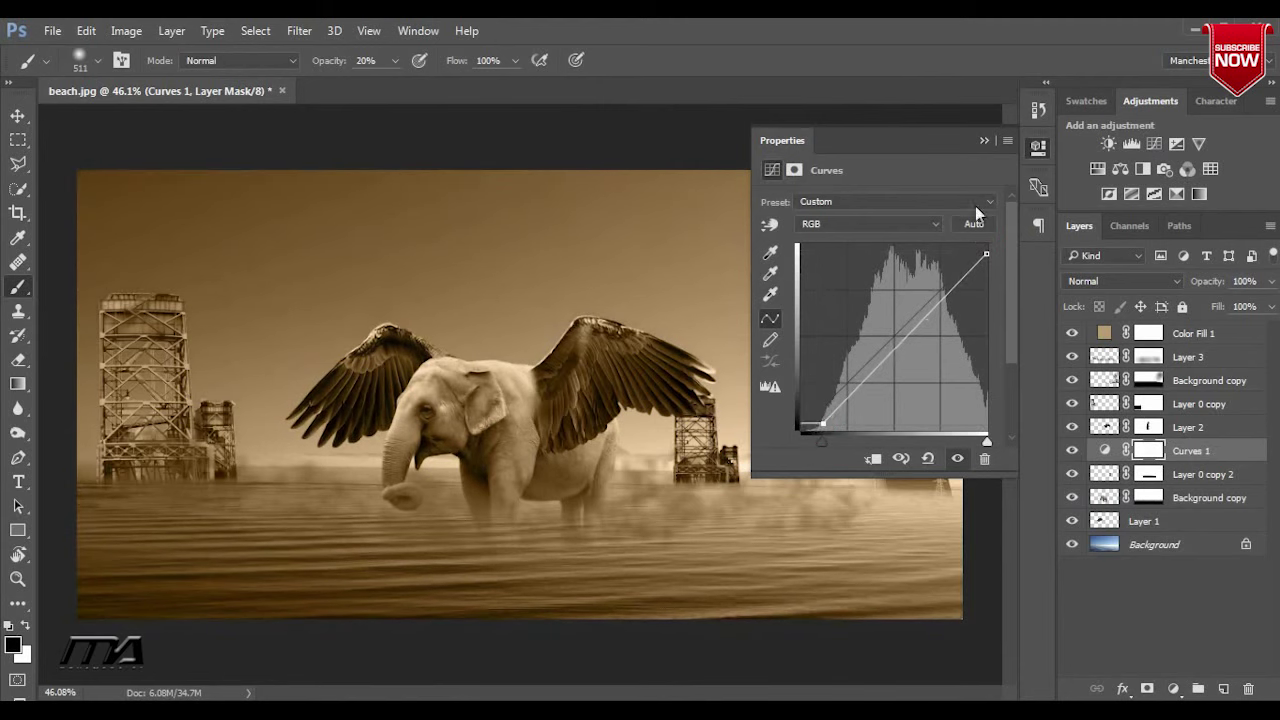
click(983, 142)
click(1190, 478)
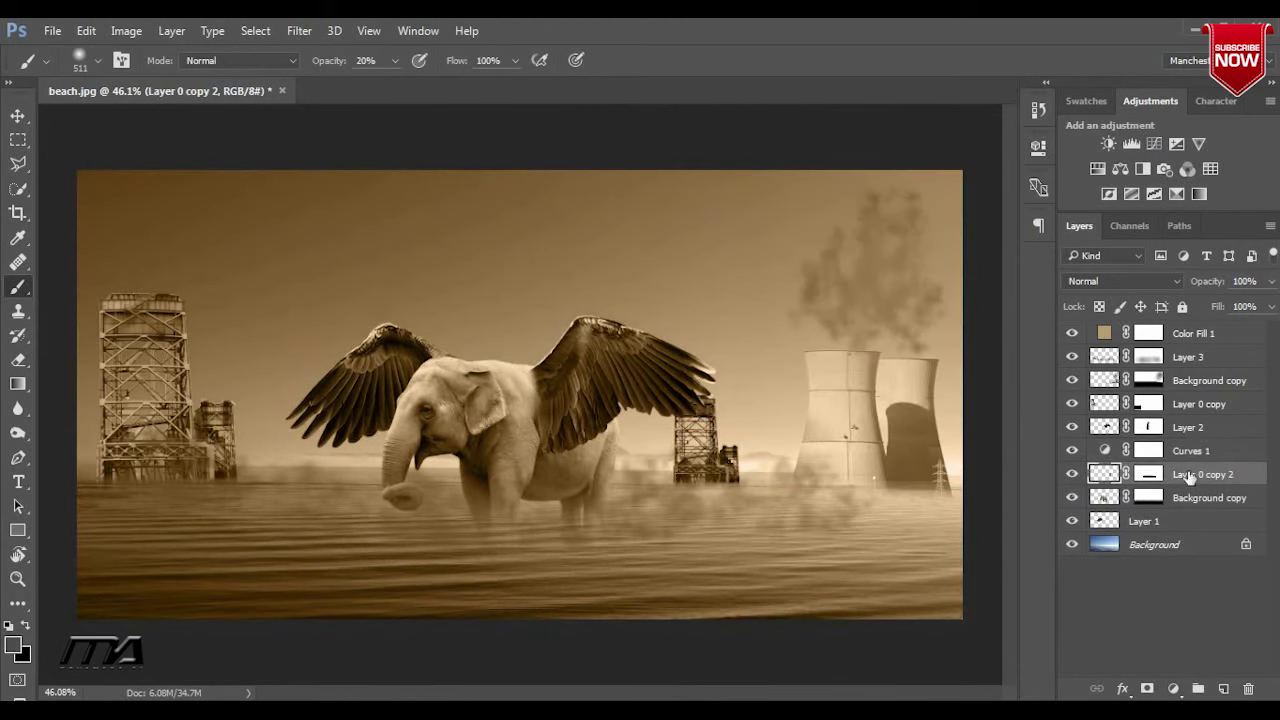
click(1162, 427)
Add a Curves adjustment clipped to Layer 2, bowing the curve upward to lift the wing
click(1074, 427)
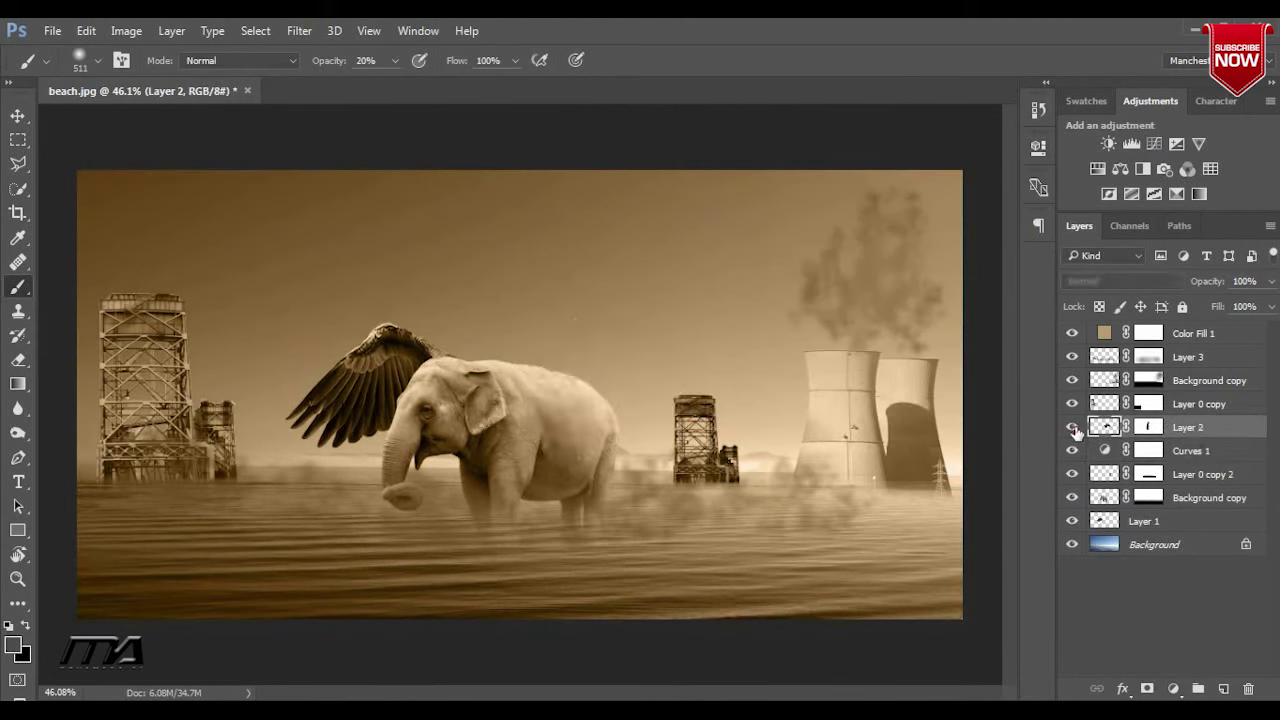
click(1152, 143)
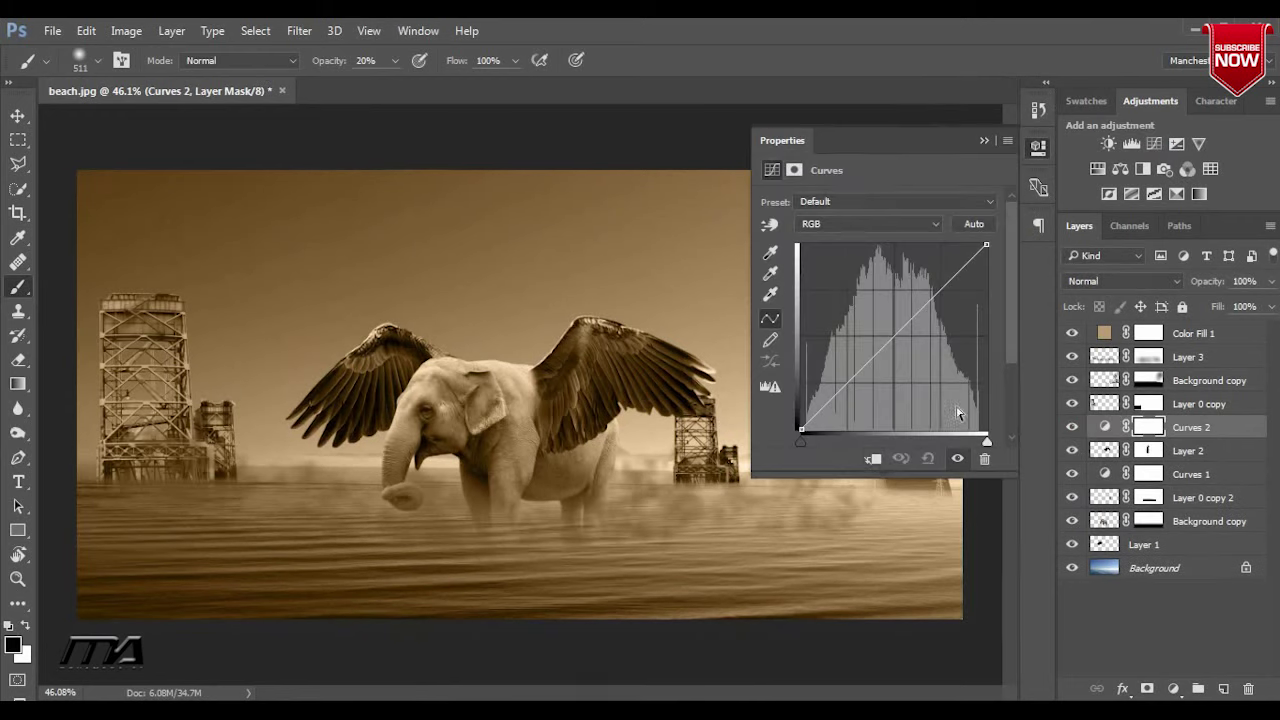
click(876, 462)
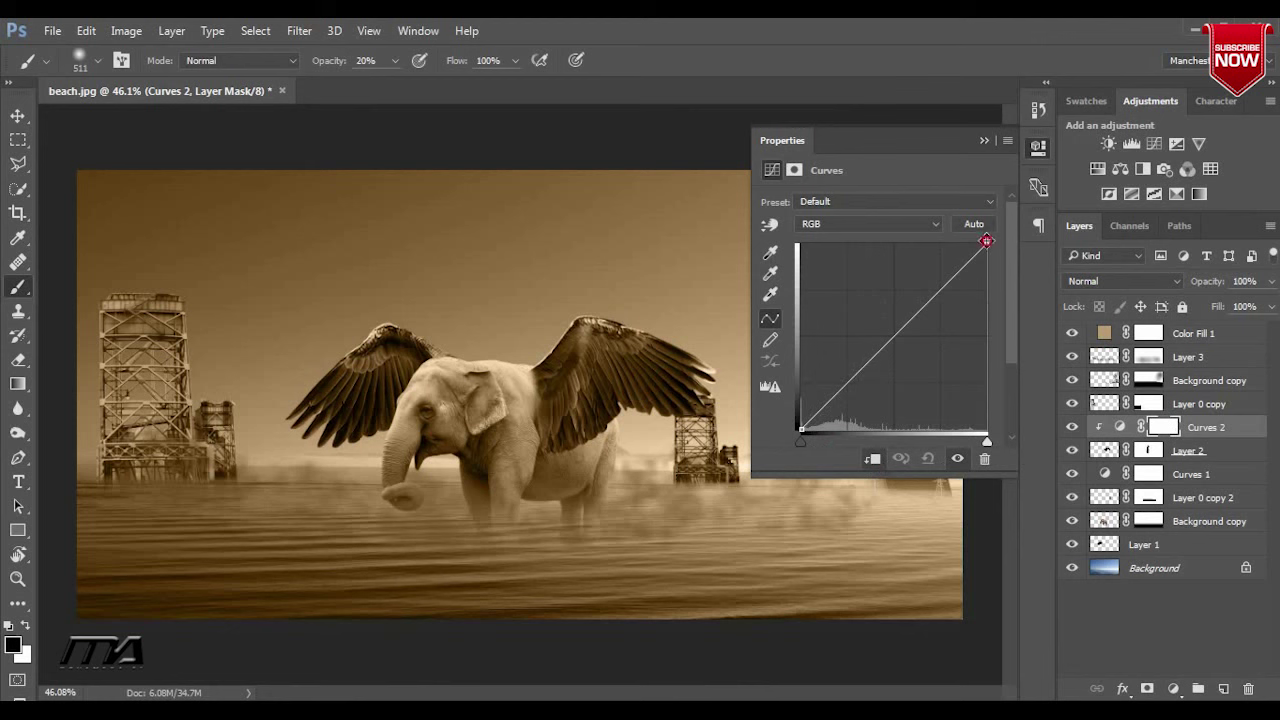
click(987, 245)
mouse_move(958, 275)
mouse_down()
mouse_move(949, 283)
mouse_move(932, 254)
mouse_up()
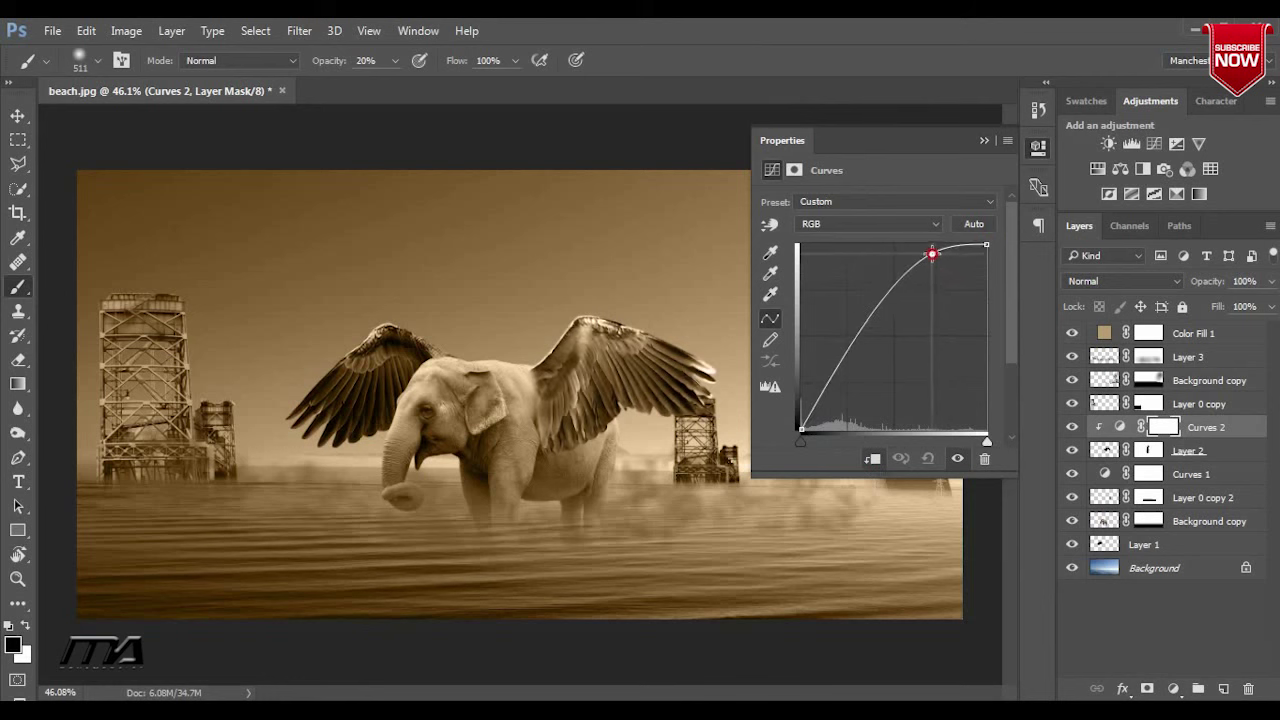
drag(801, 433, 800, 433)
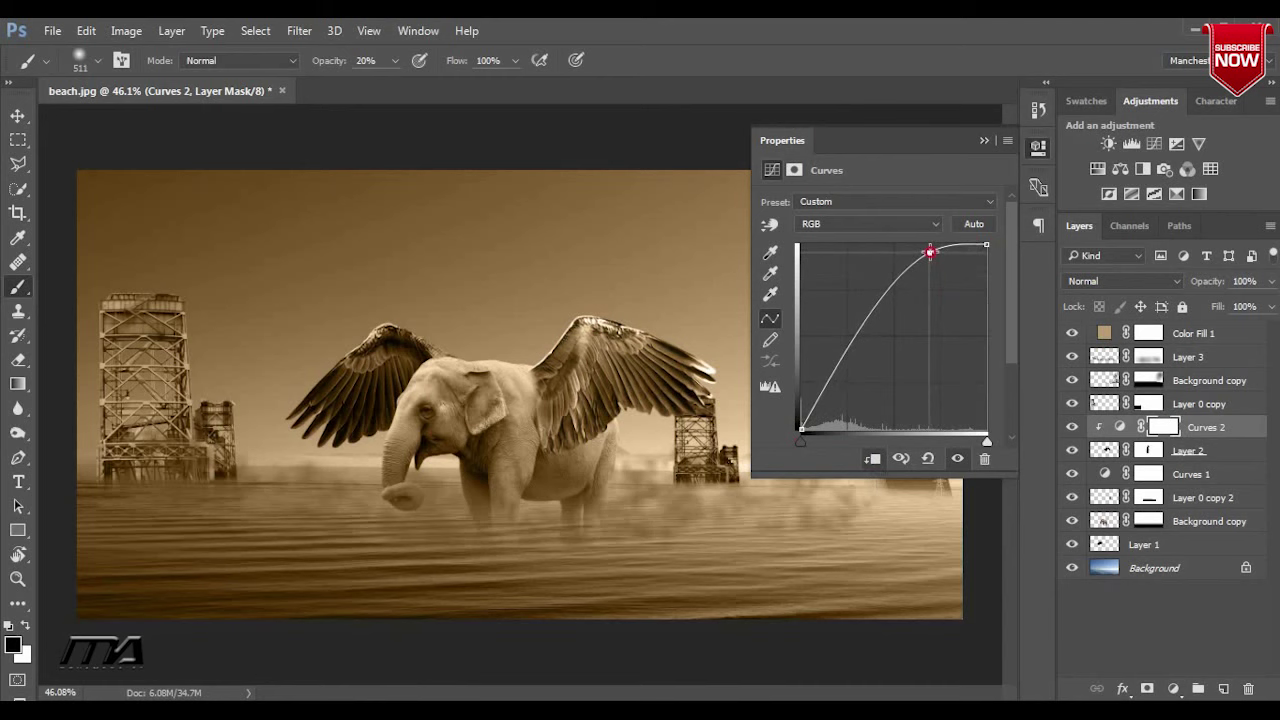
drag(932, 252, 936, 267)
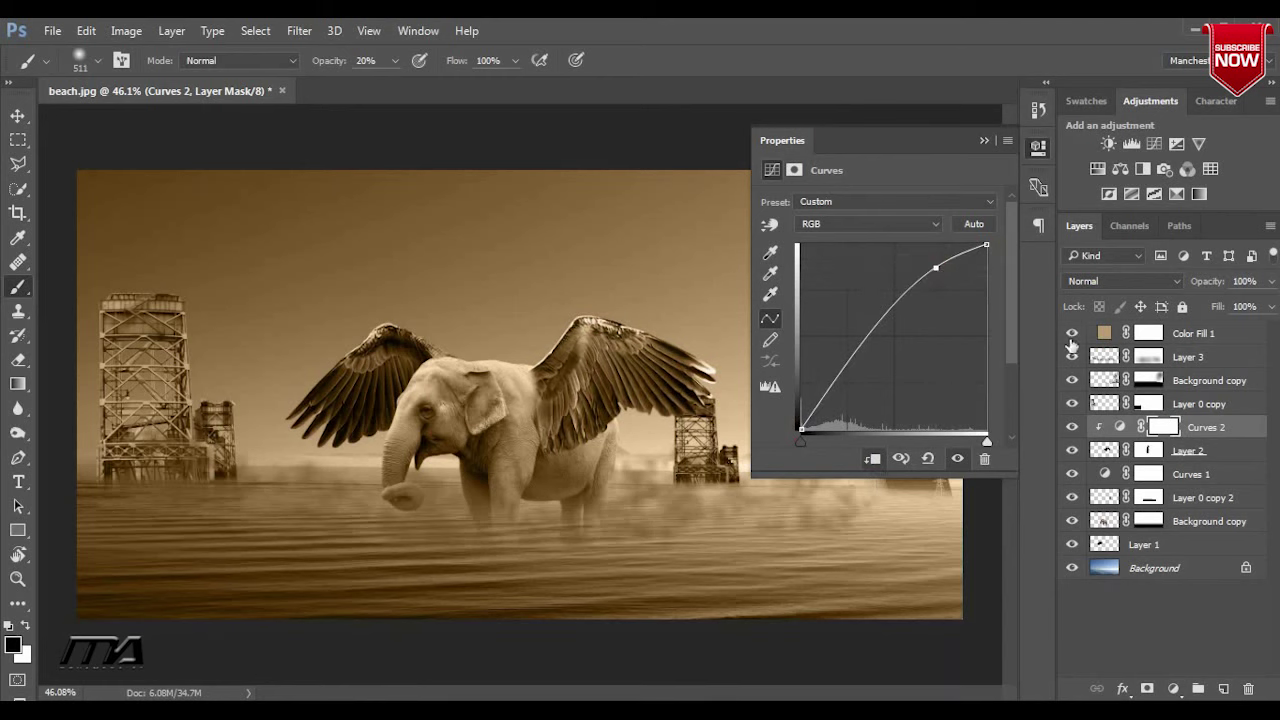
Add a Curves adjustment clipped to Layer 1 that brightens it
click(984, 140)
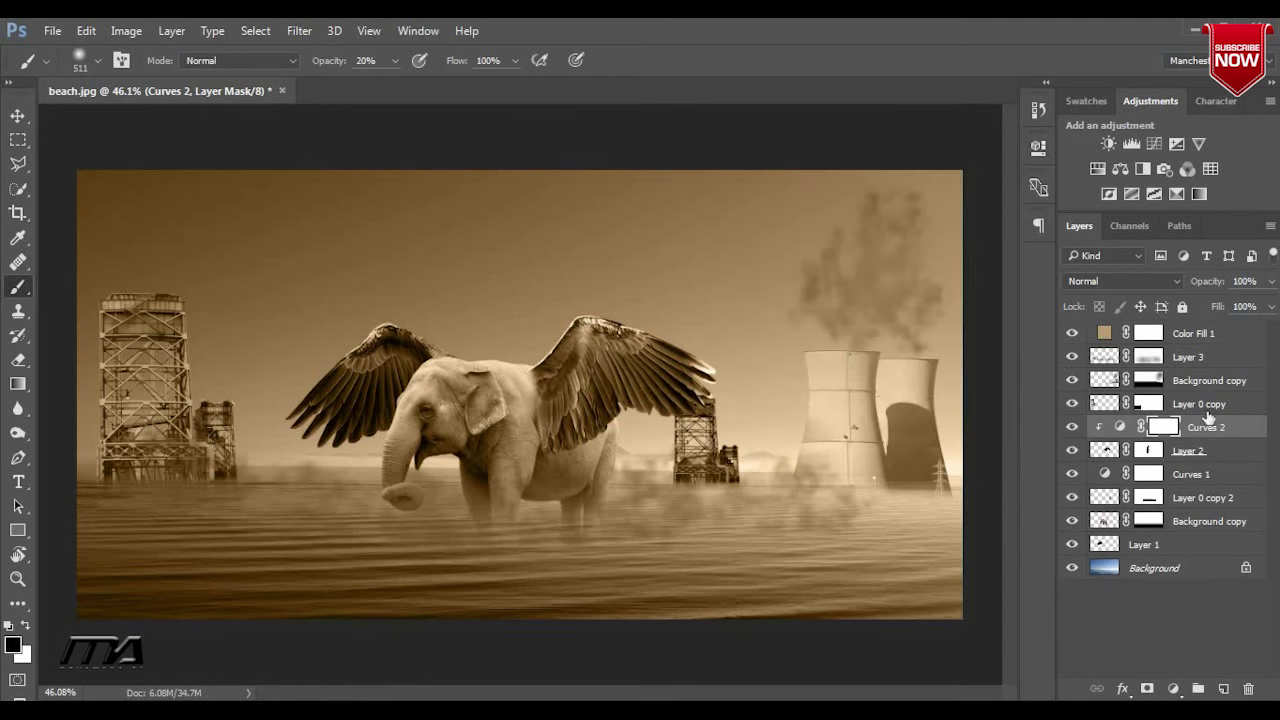
click(1072, 551)
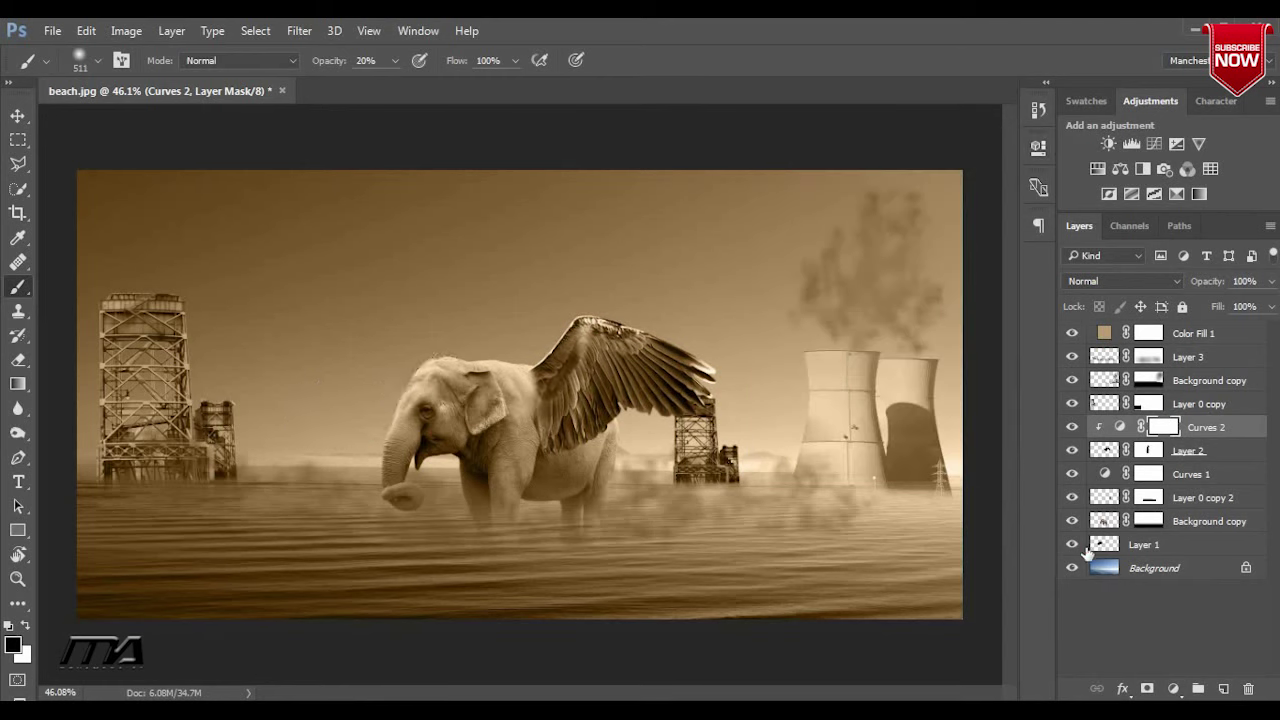
click(1140, 548)
click(1156, 144)
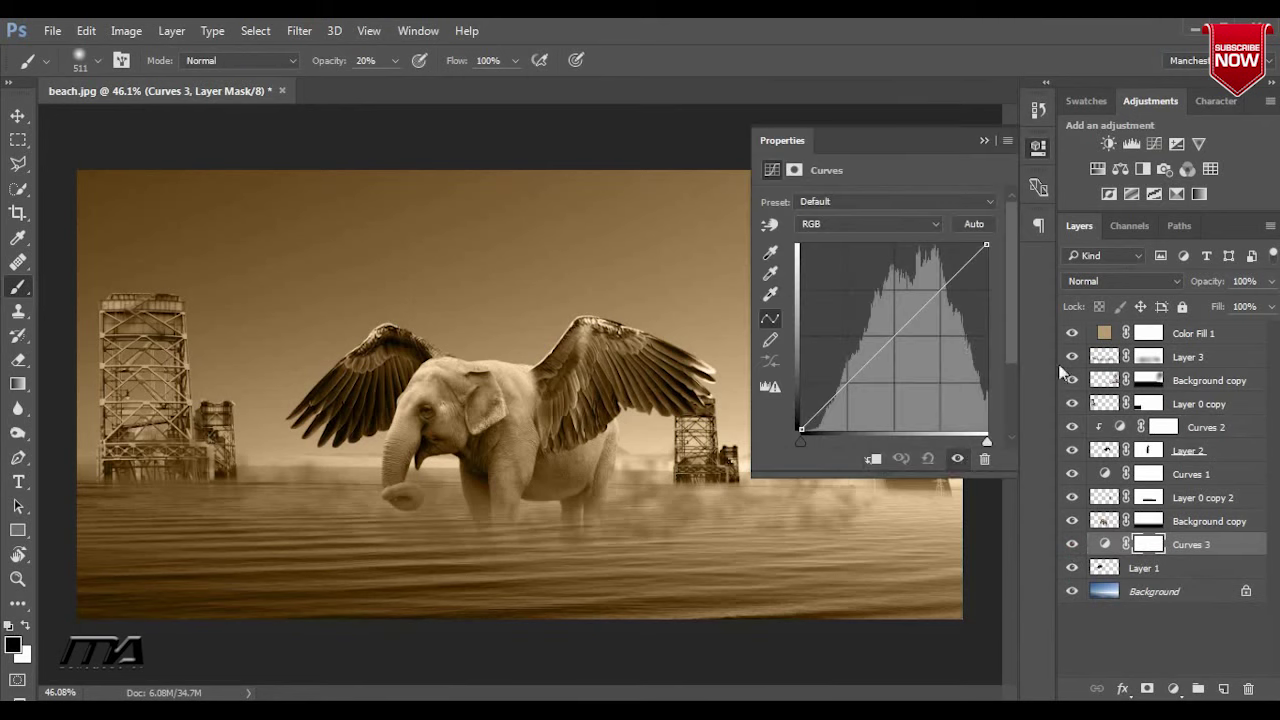
click(874, 460)
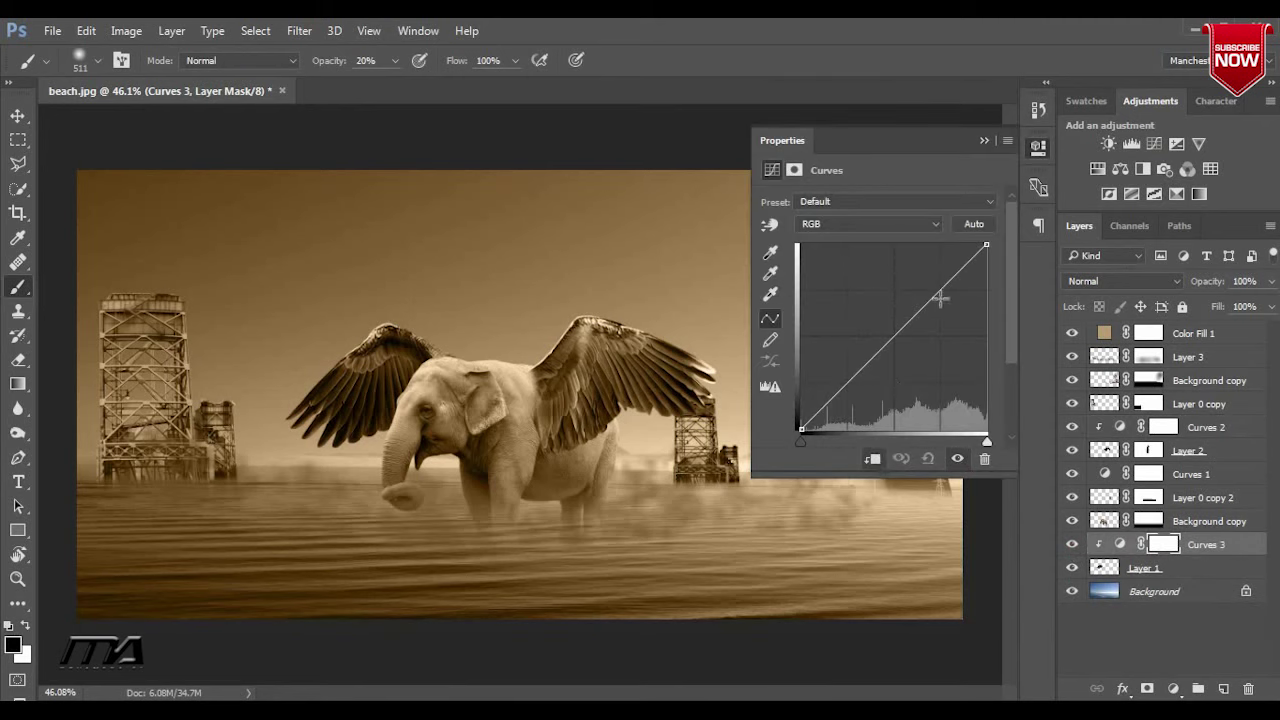
drag(940, 297, 936, 259)
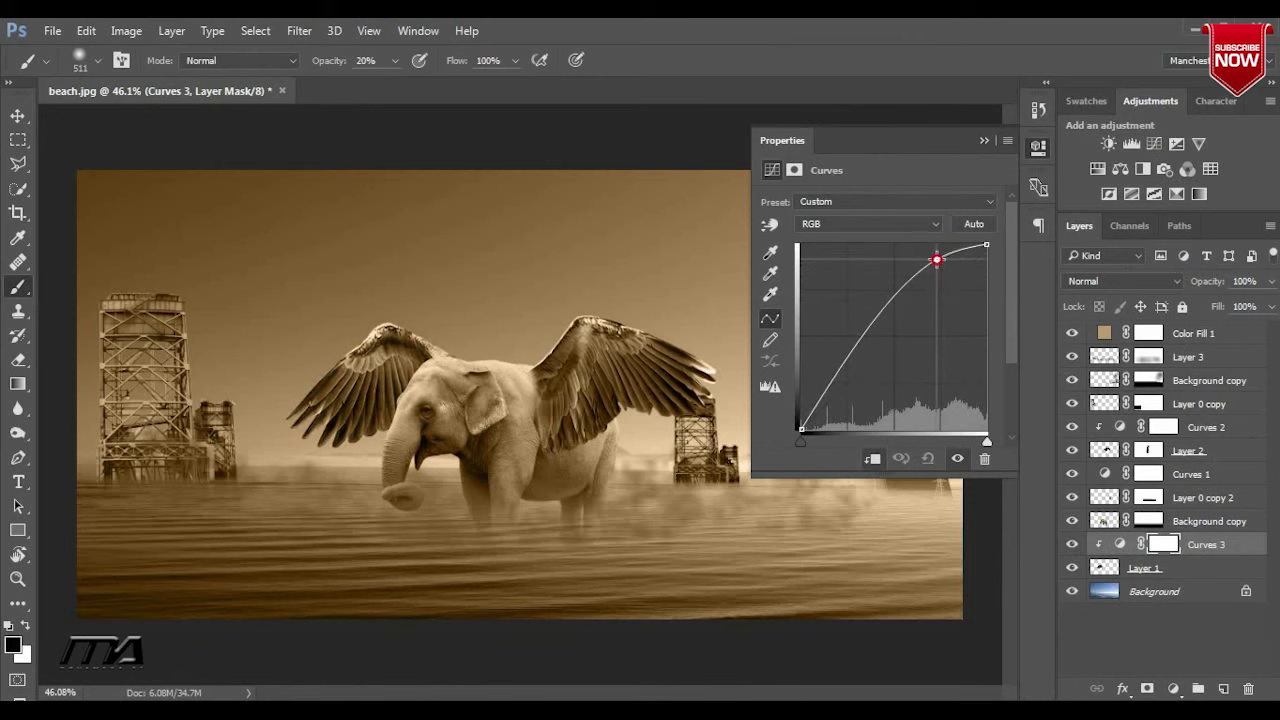
click(984, 143)
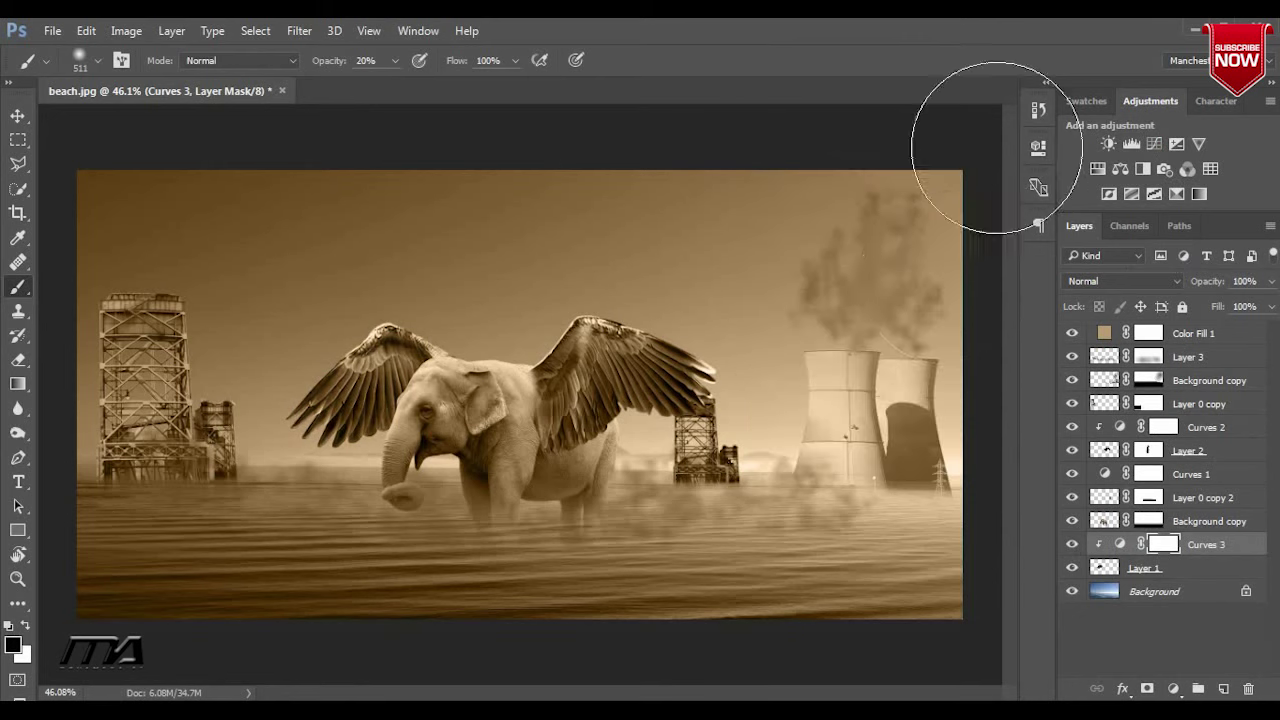
Add a Curves adjustment clipped to Background copy, bowing the curve down to darken it
click(1120, 525)
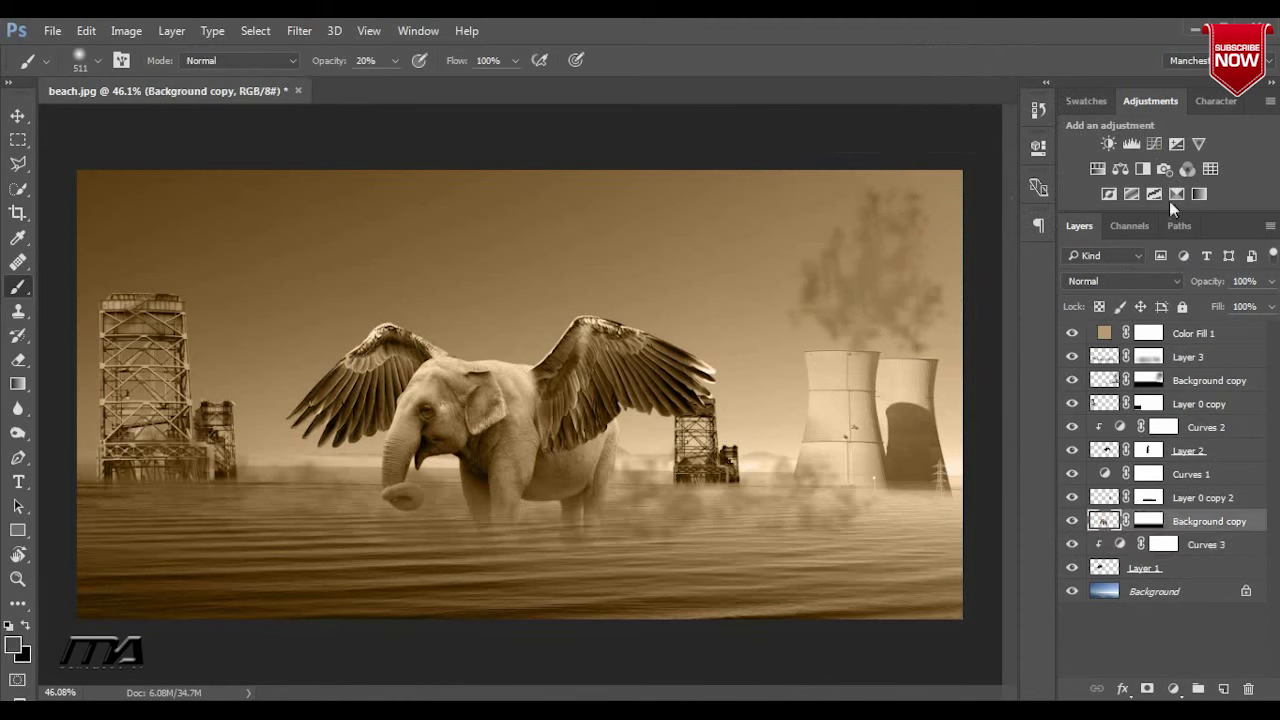
click(1155, 145)
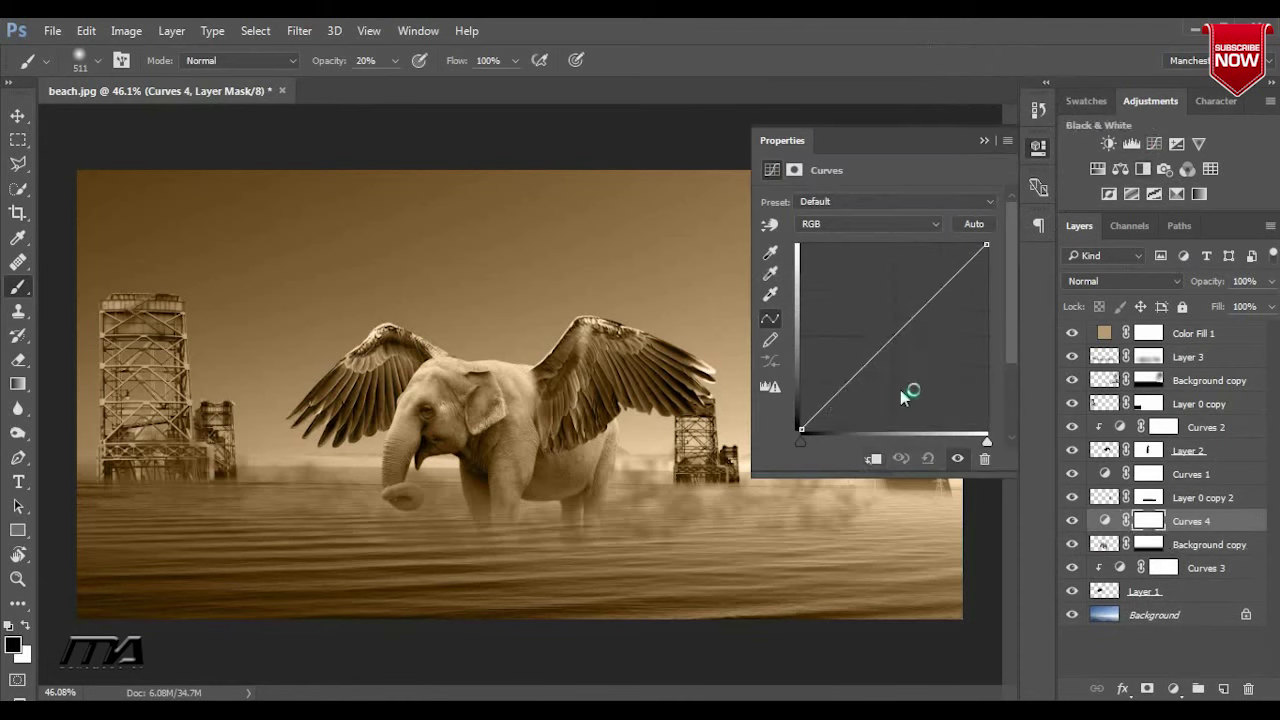
click(872, 462)
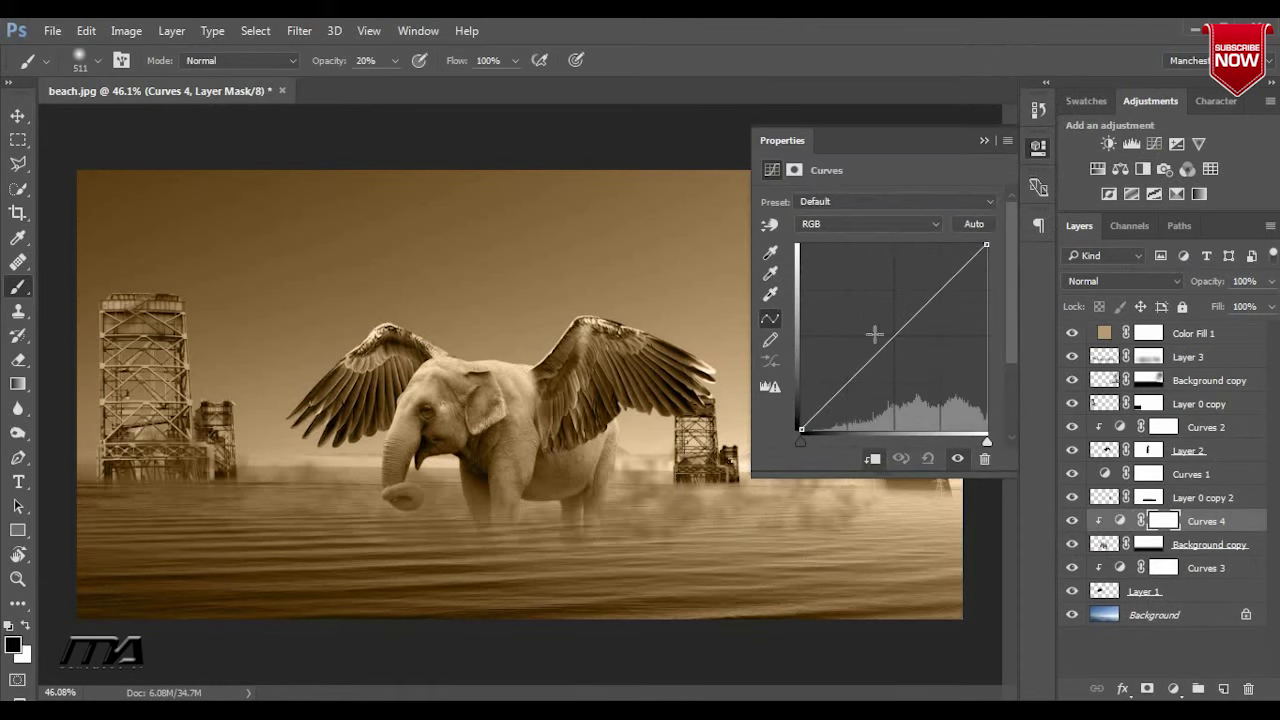
drag(934, 298, 931, 314)
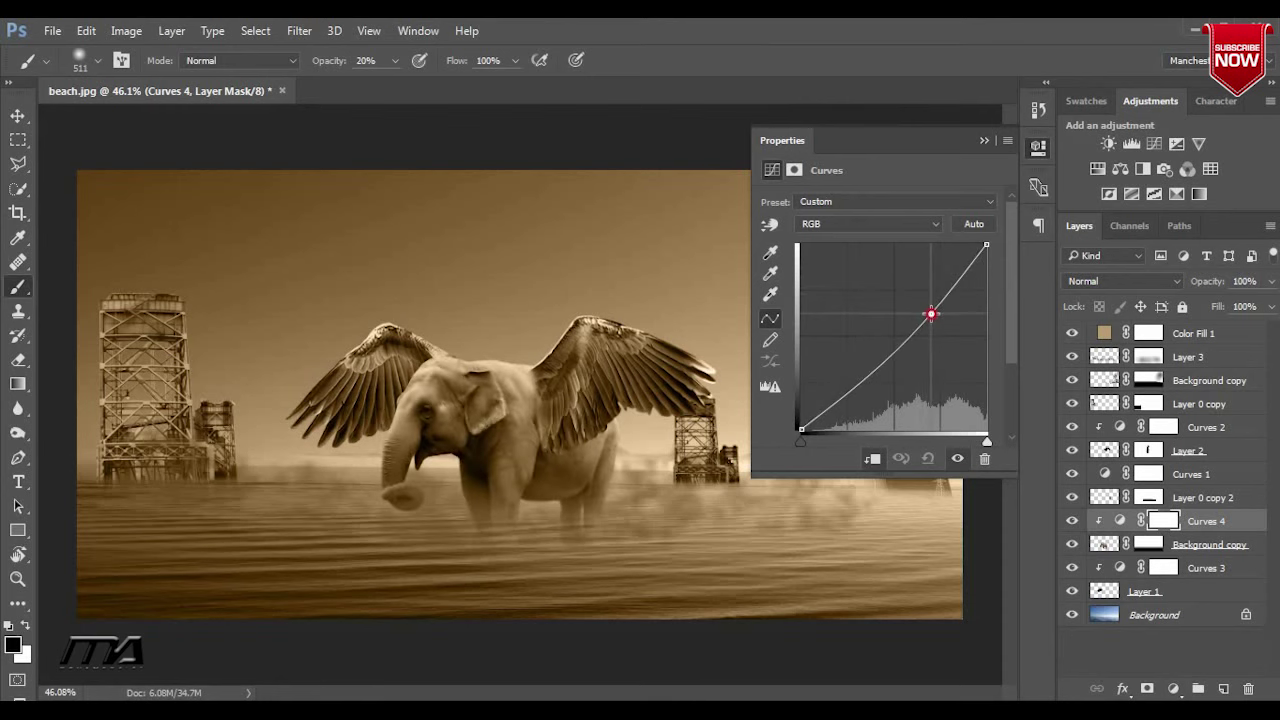
click(986, 141)
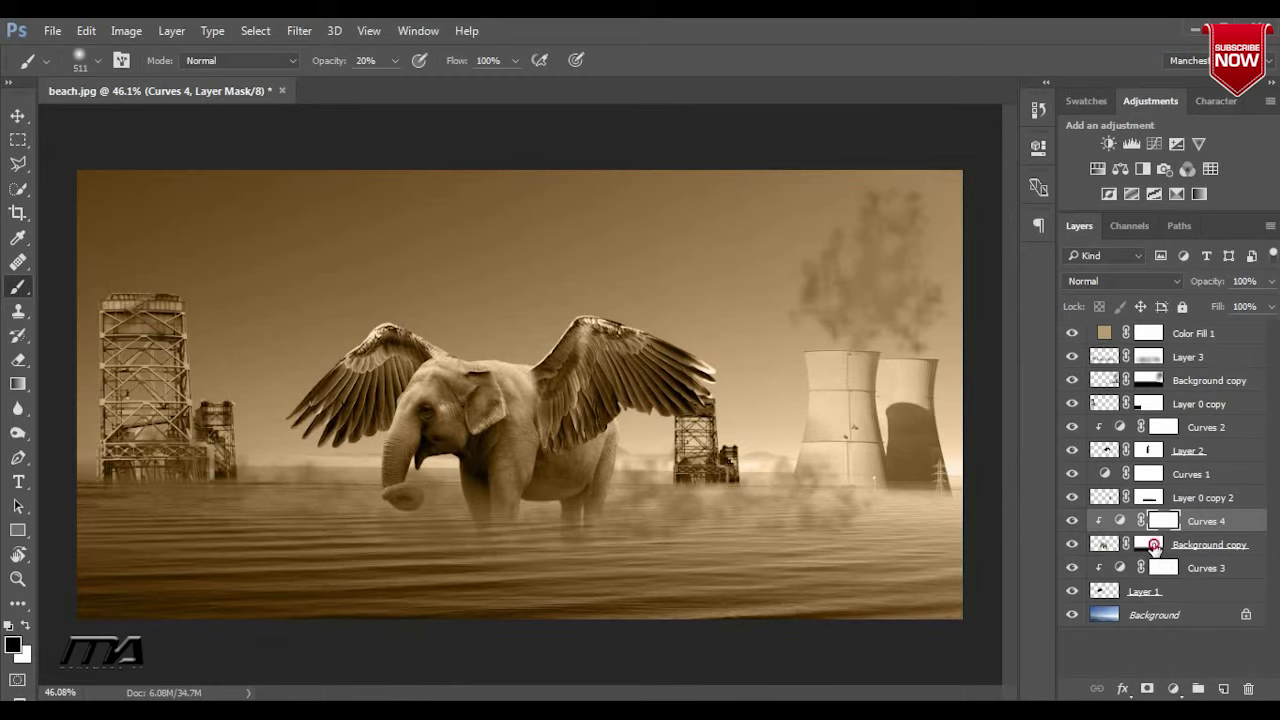
click(1148, 544)
Zoom in on the elephant and select the Background water layer
key(z)
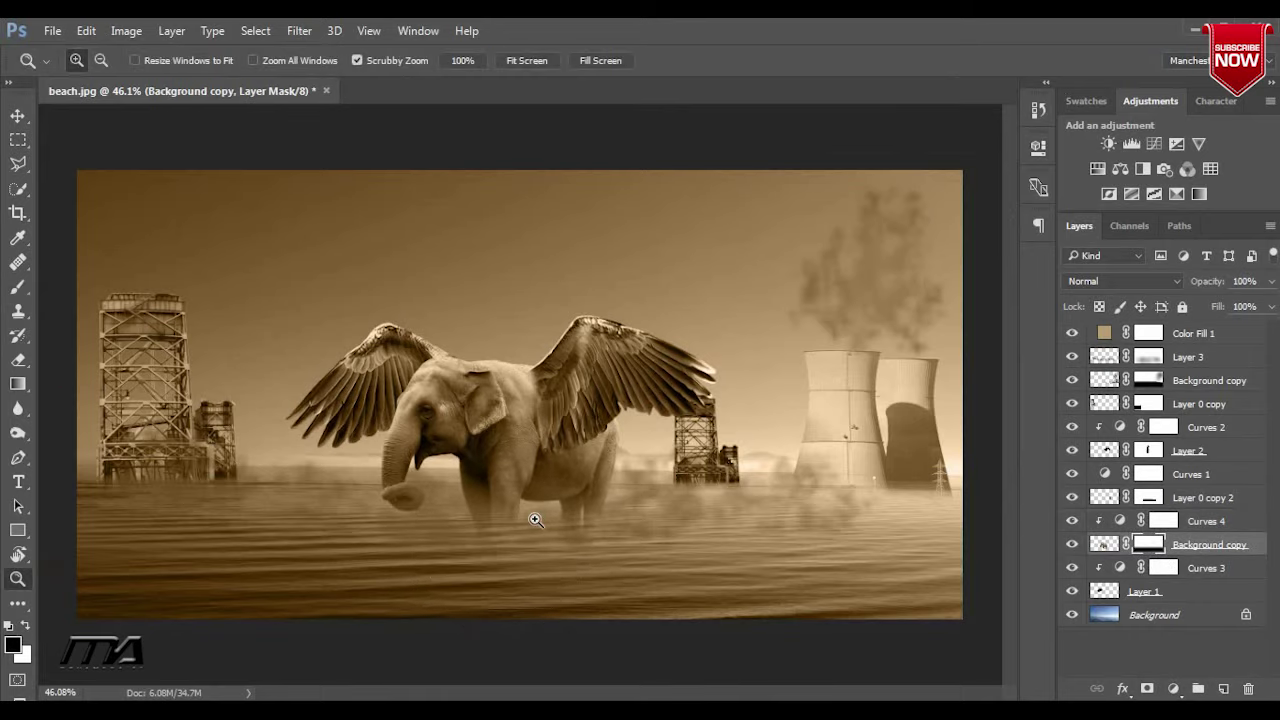
click(538, 520)
click(536, 520)
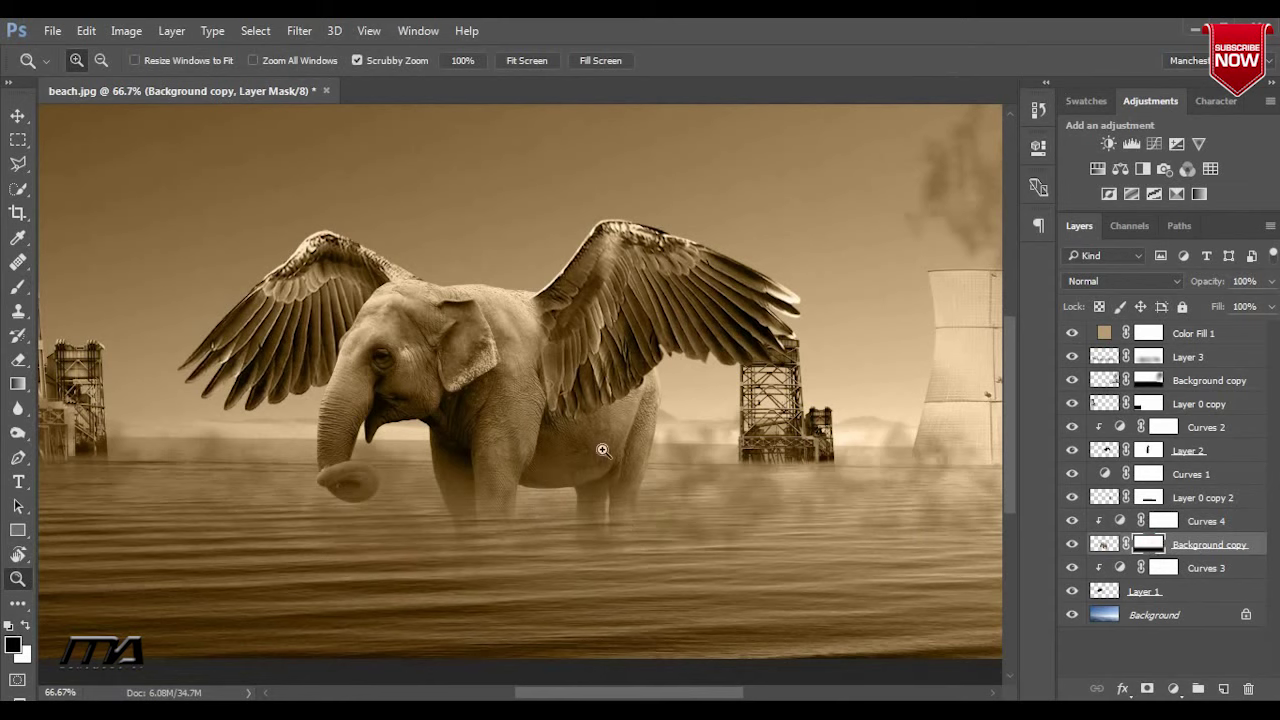
click(1157, 614)
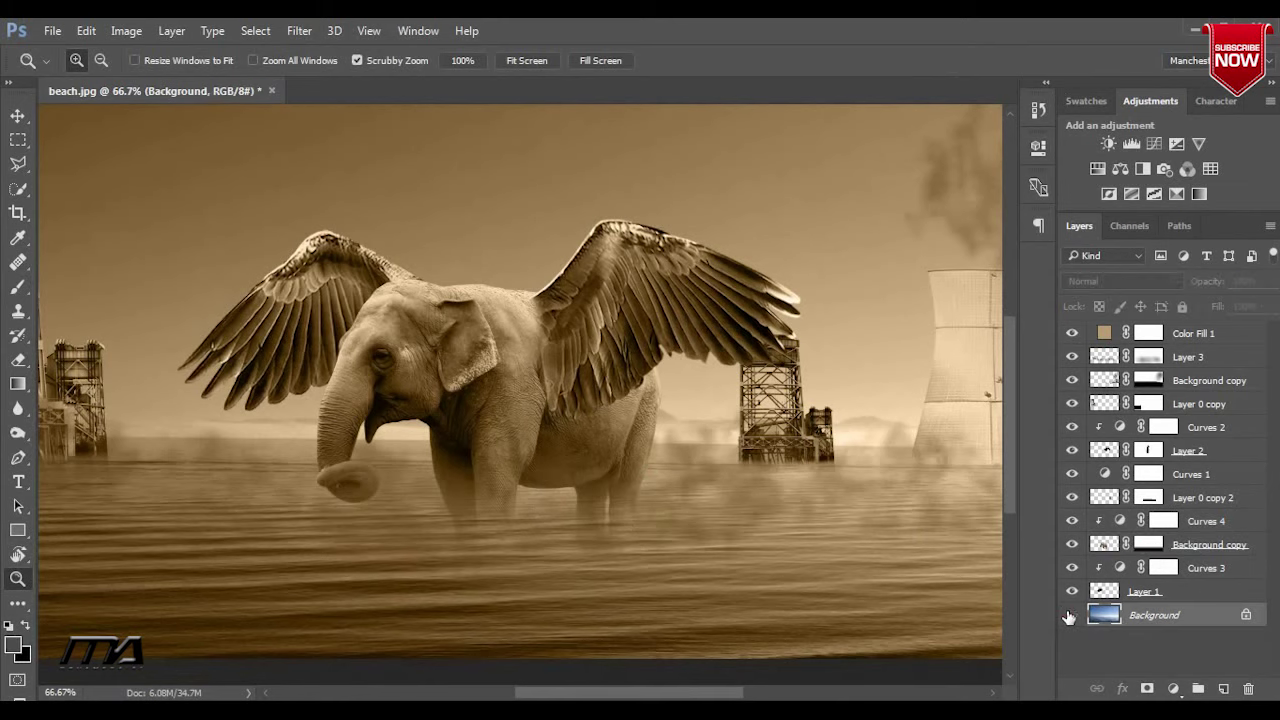
click(1070, 615)
click(1070, 615)
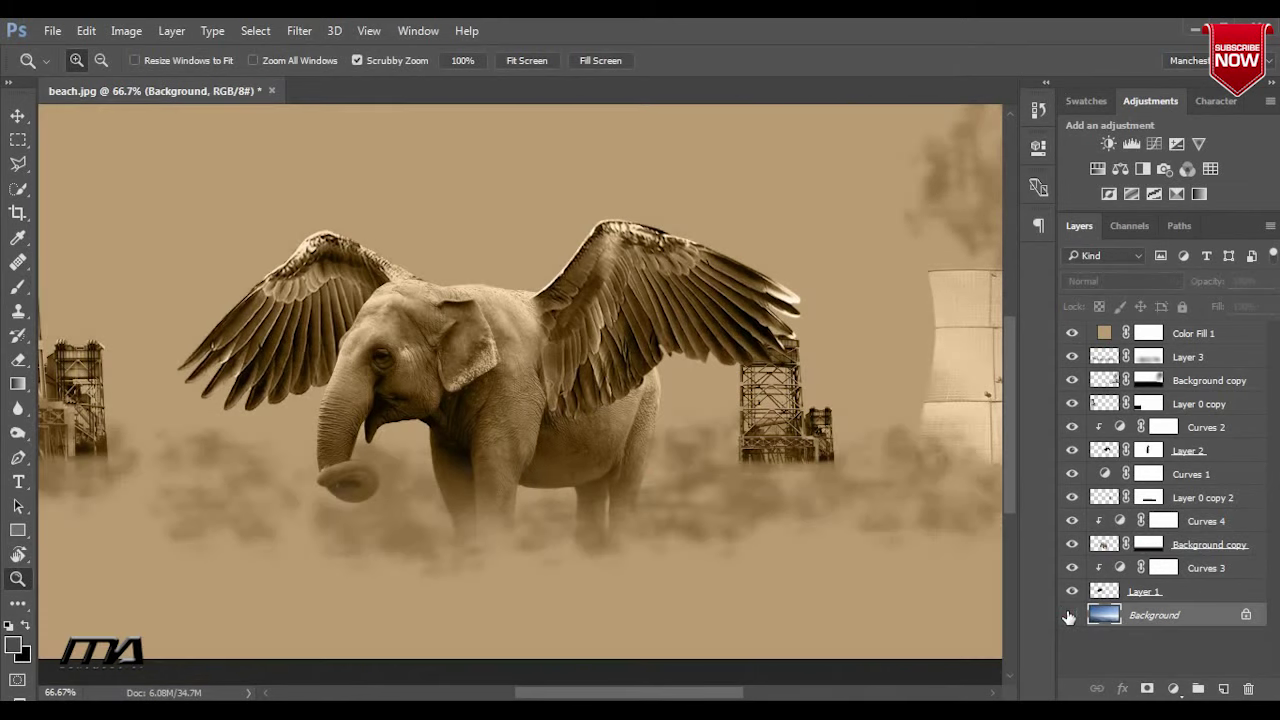
click(1070, 615)
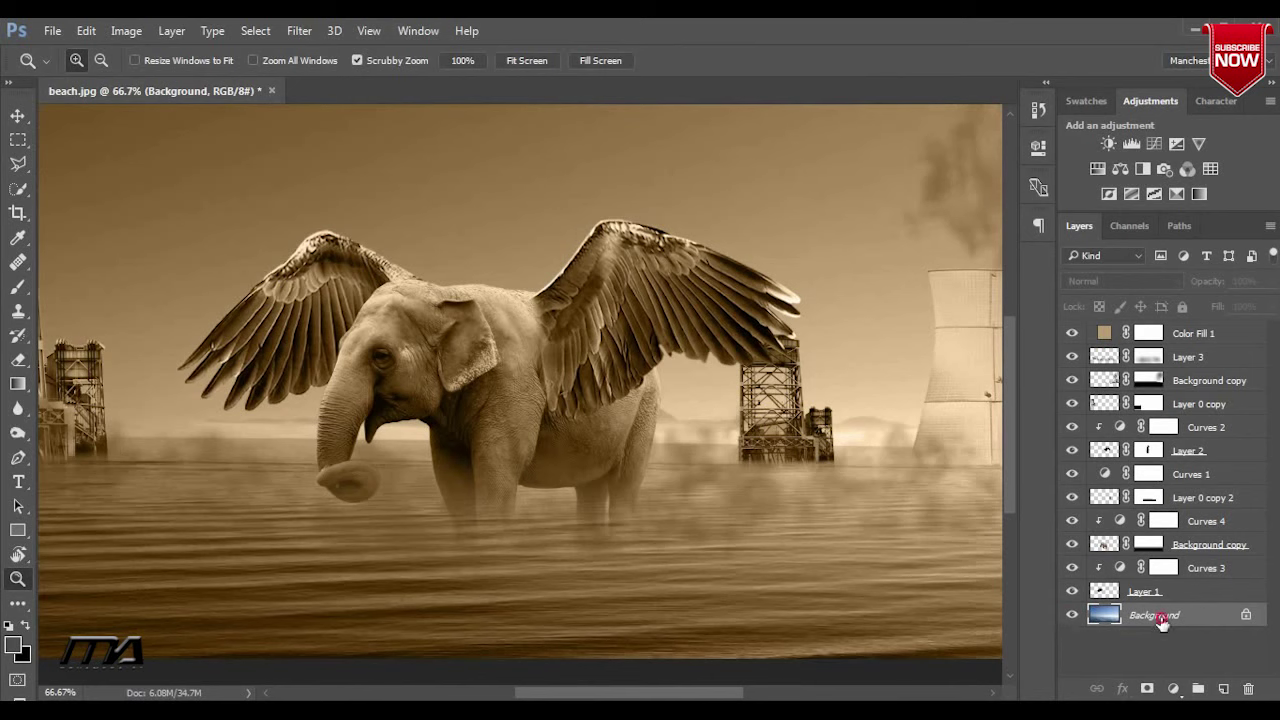
Push the ripples under the elephant sideways with Liquify Forward Warp, then zoom out
click(295, 35)
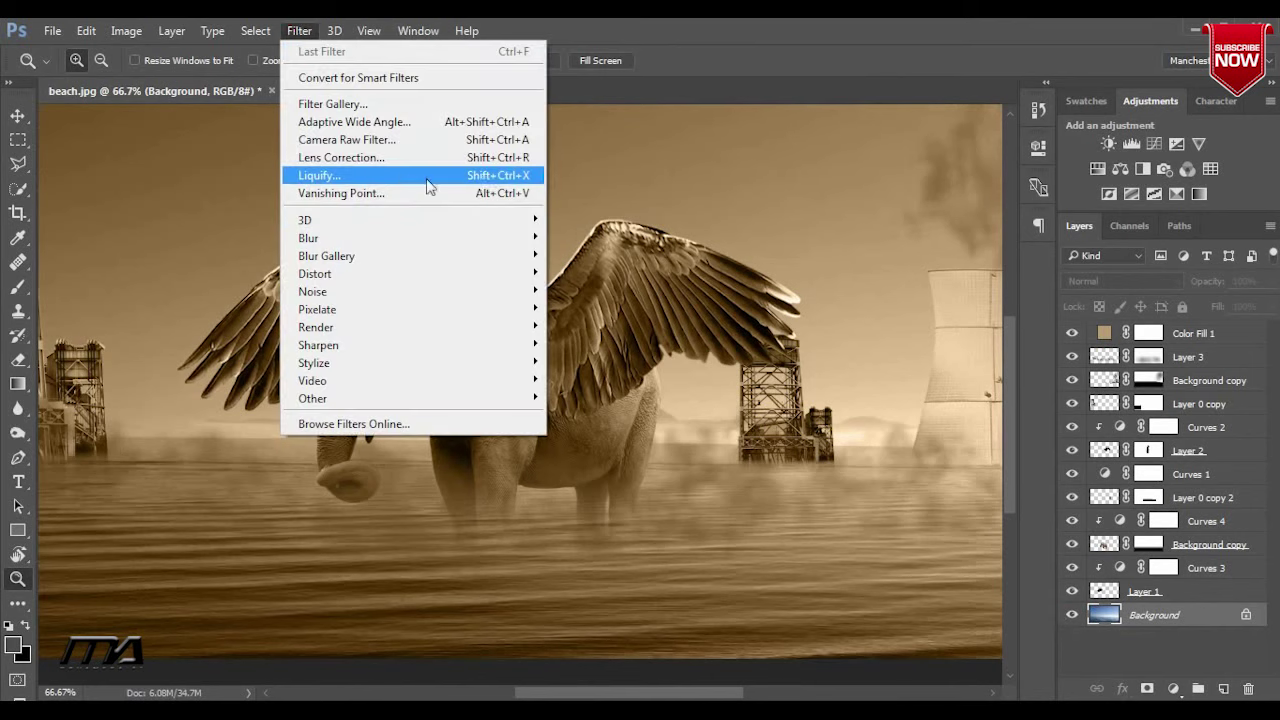
click(398, 181)
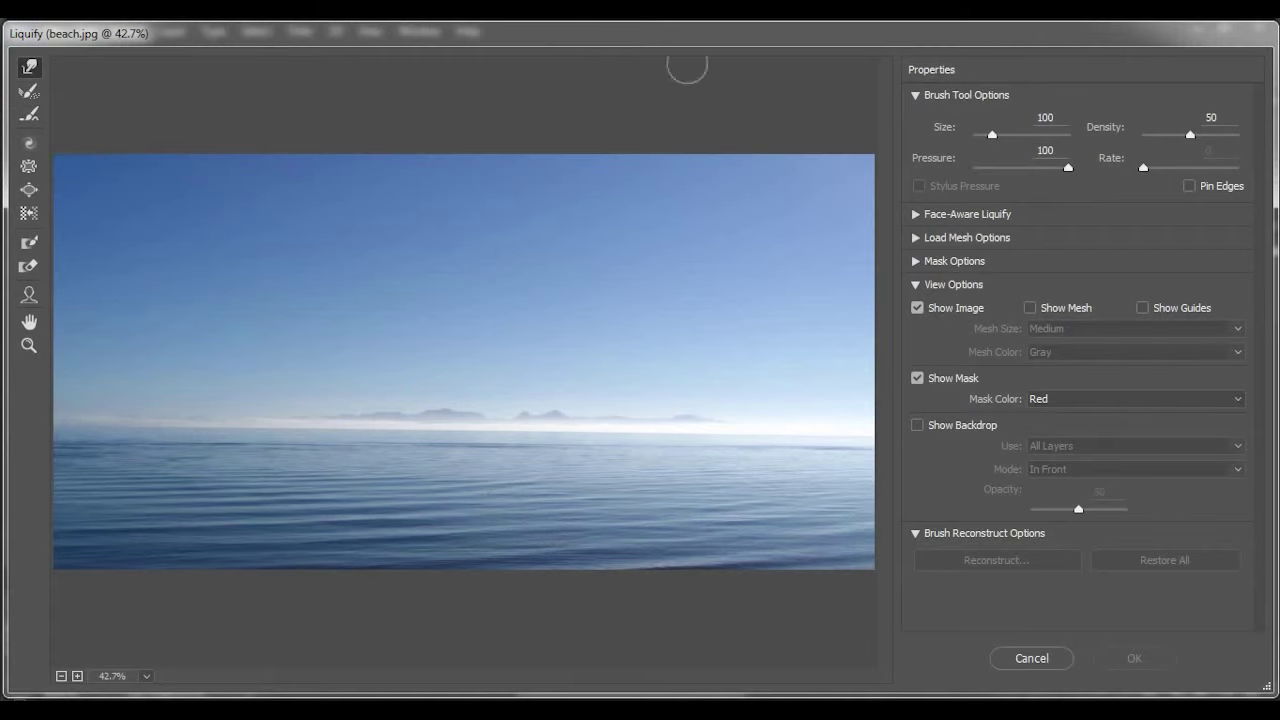
mouse_move(614, 36)
mouse_down()
mouse_move(605, 672)
mouse_move(634, 57)
mouse_up()
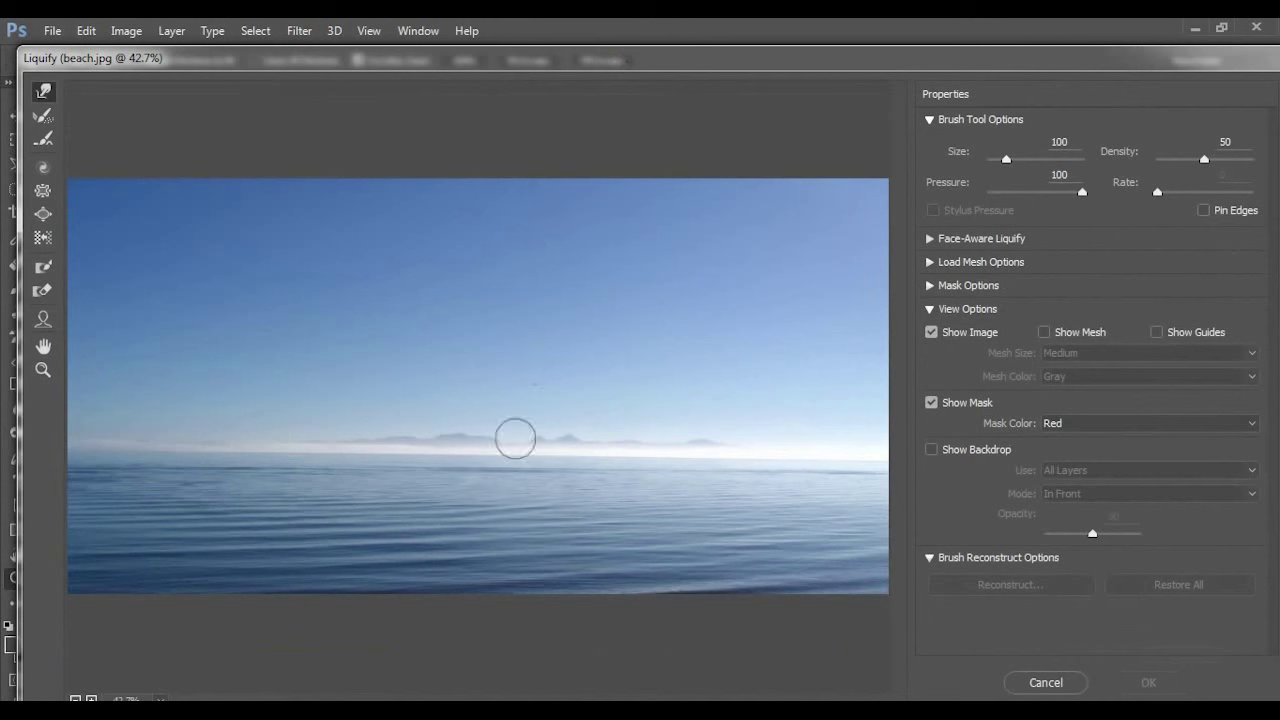
drag(525, 523, 407, 540)
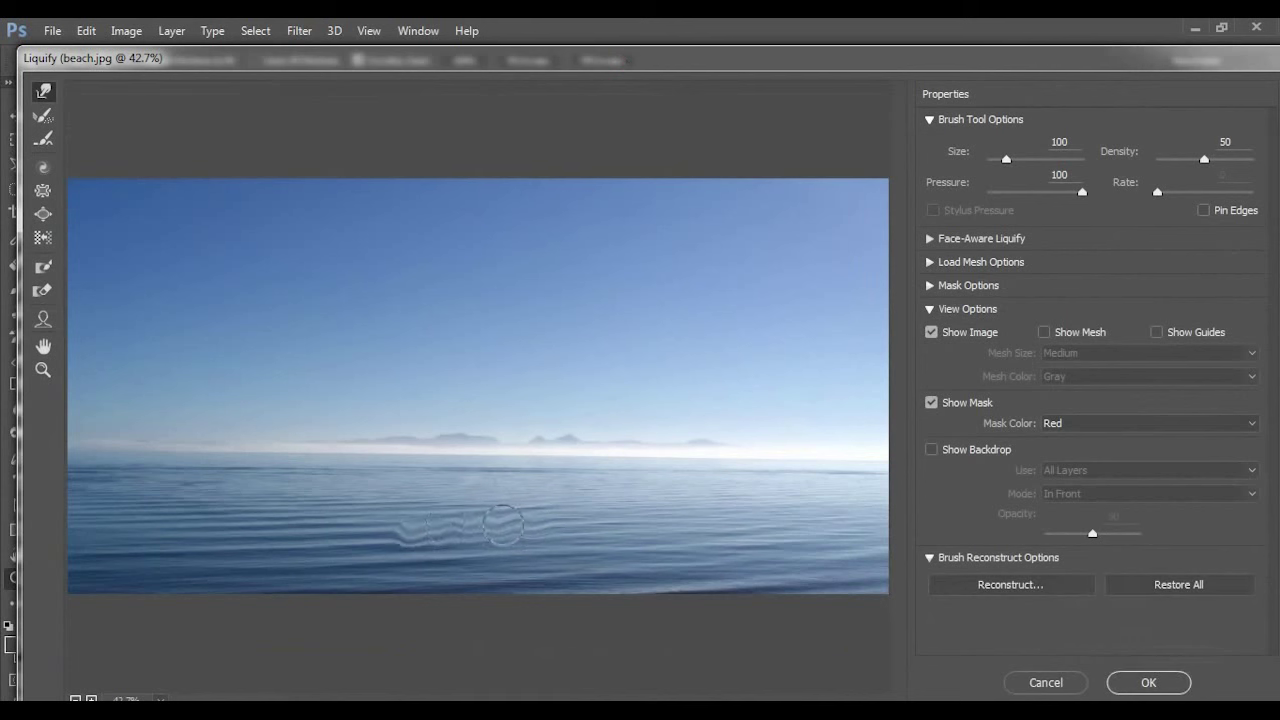
drag(503, 524, 575, 520)
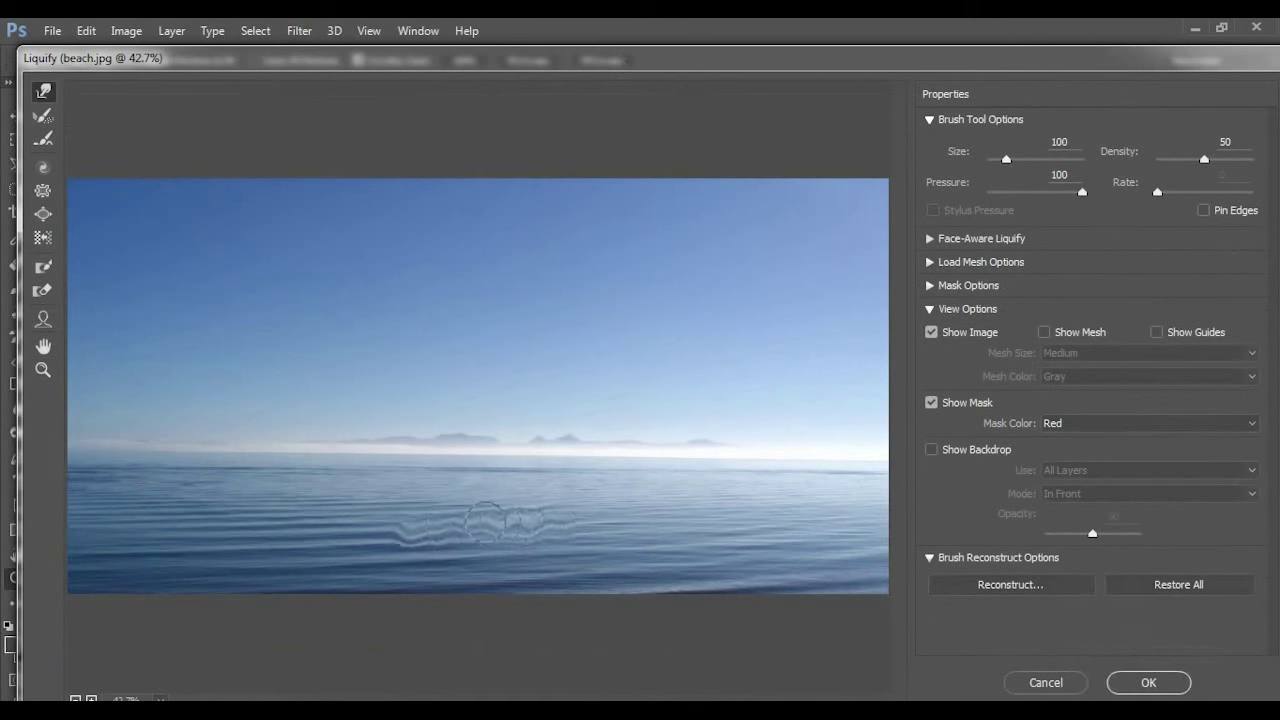
mouse_move(484, 520)
mouse_down()
mouse_move(400, 540)
mouse_move(528, 551)
mouse_move(457, 528)
mouse_move(352, 525)
mouse_up()
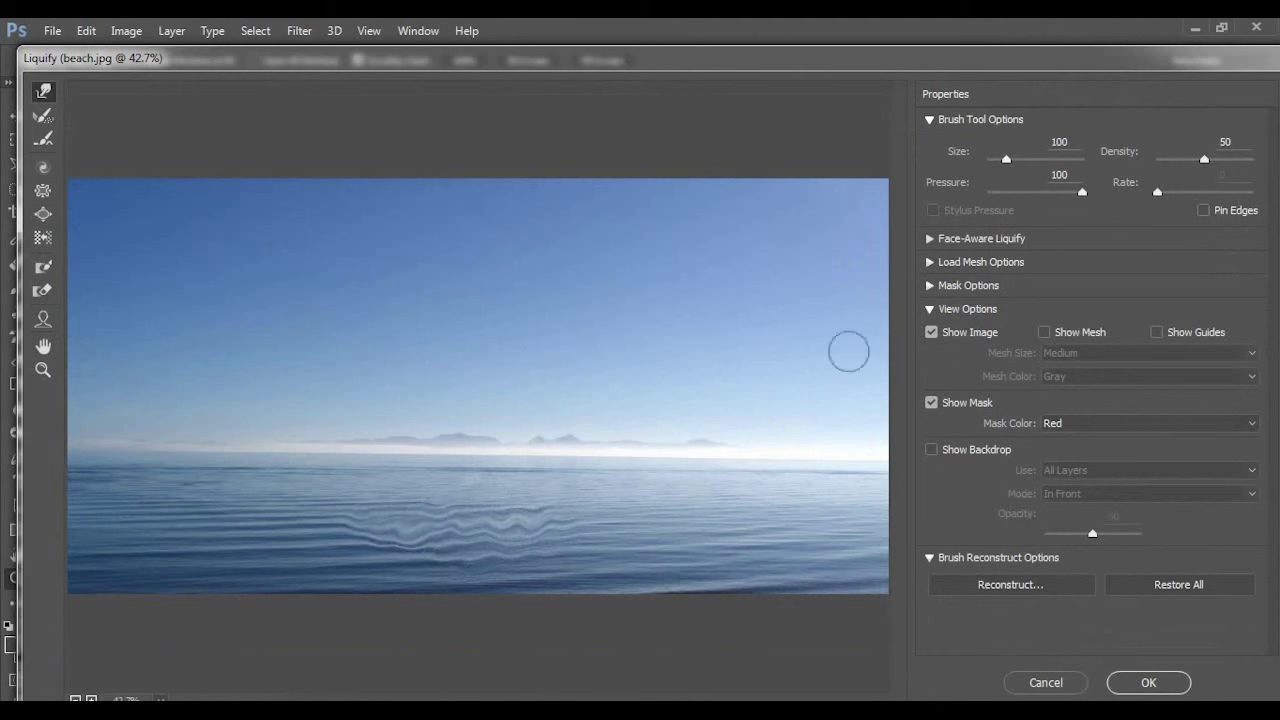
click(1149, 688)
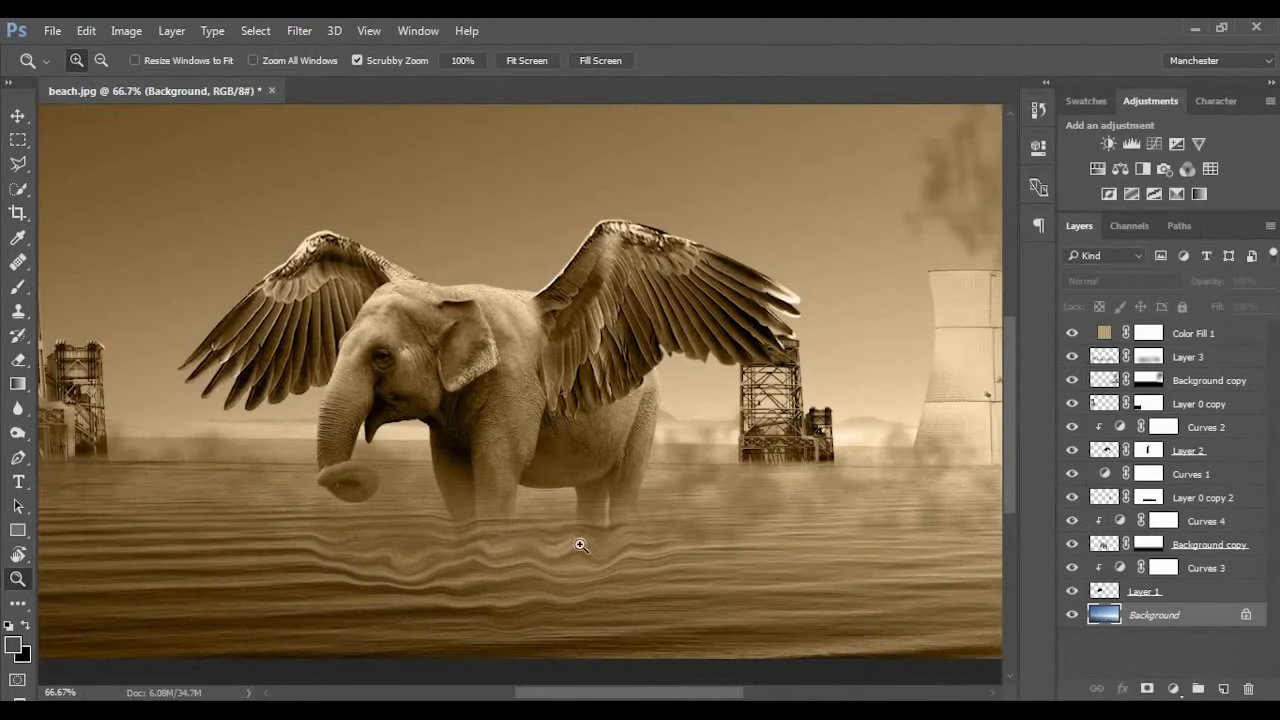
mouse_move(671, 526)
mouse_down()
mouse_move(611, 523)
mouse_move(633, 500)
mouse_up()
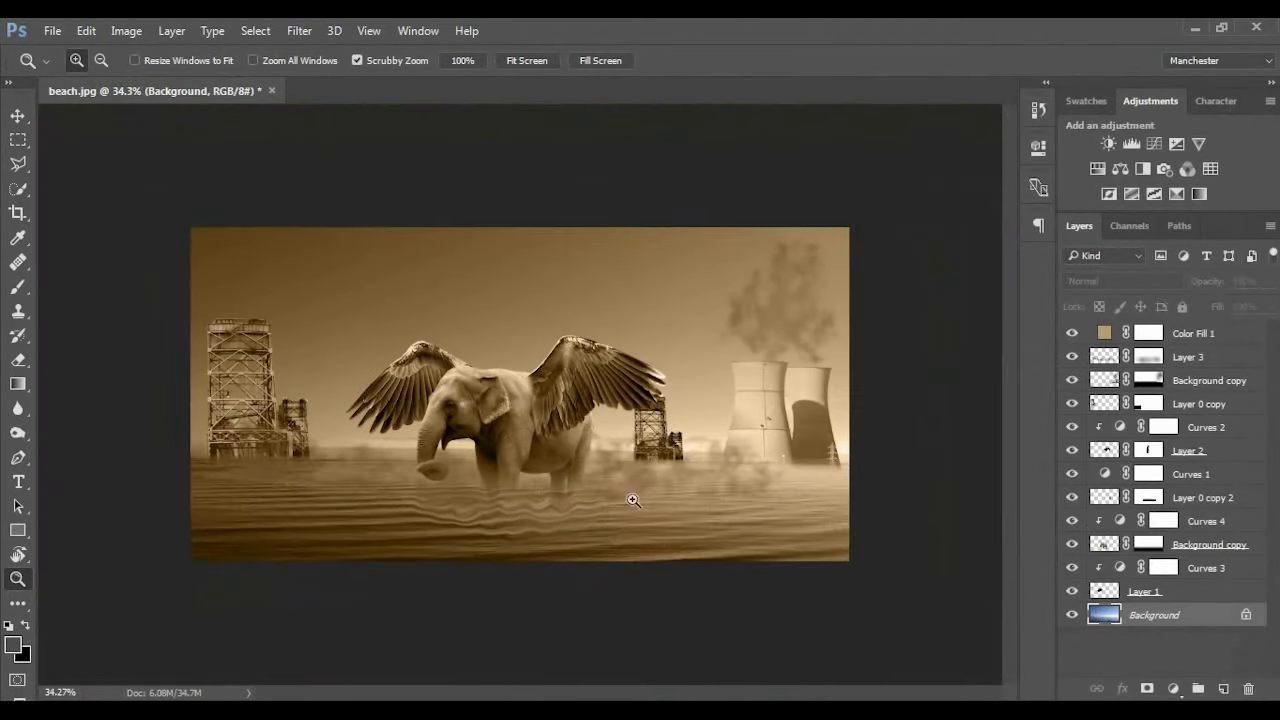
drag(625, 390, 643, 428)
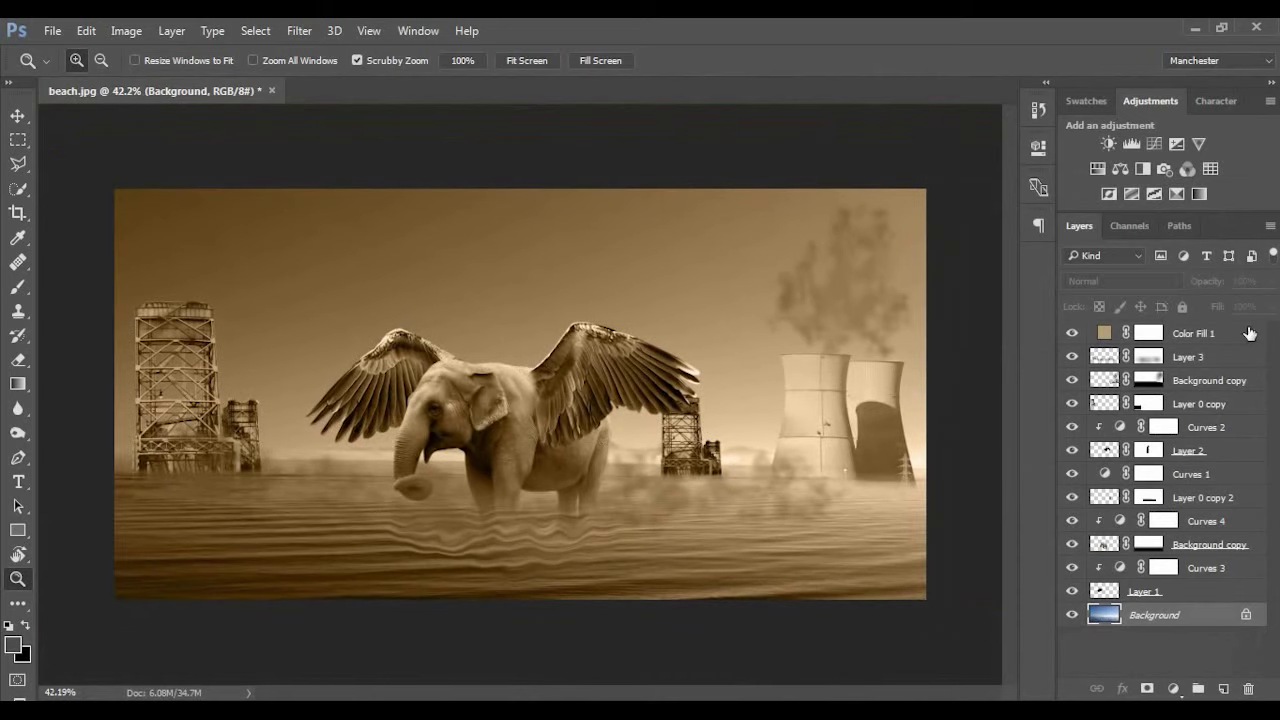
Add a dark grey Solid Color fill layer above Color Fill 1
click(1229, 335)
click(1174, 689)
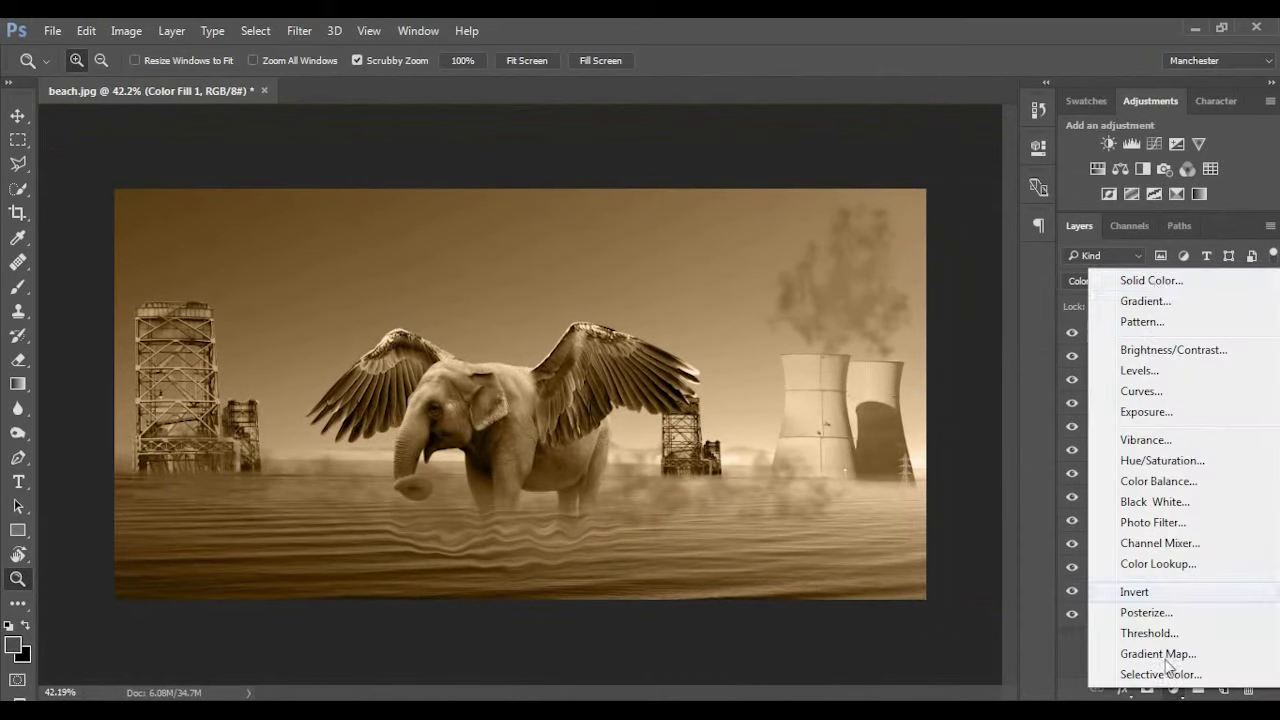
click(1140, 279)
drag(807, 457, 720, 448)
click(1128, 238)
Set Color Fill 2 to Color blend mode at about 32% opacity, after trying Multiply
click(1125, 281)
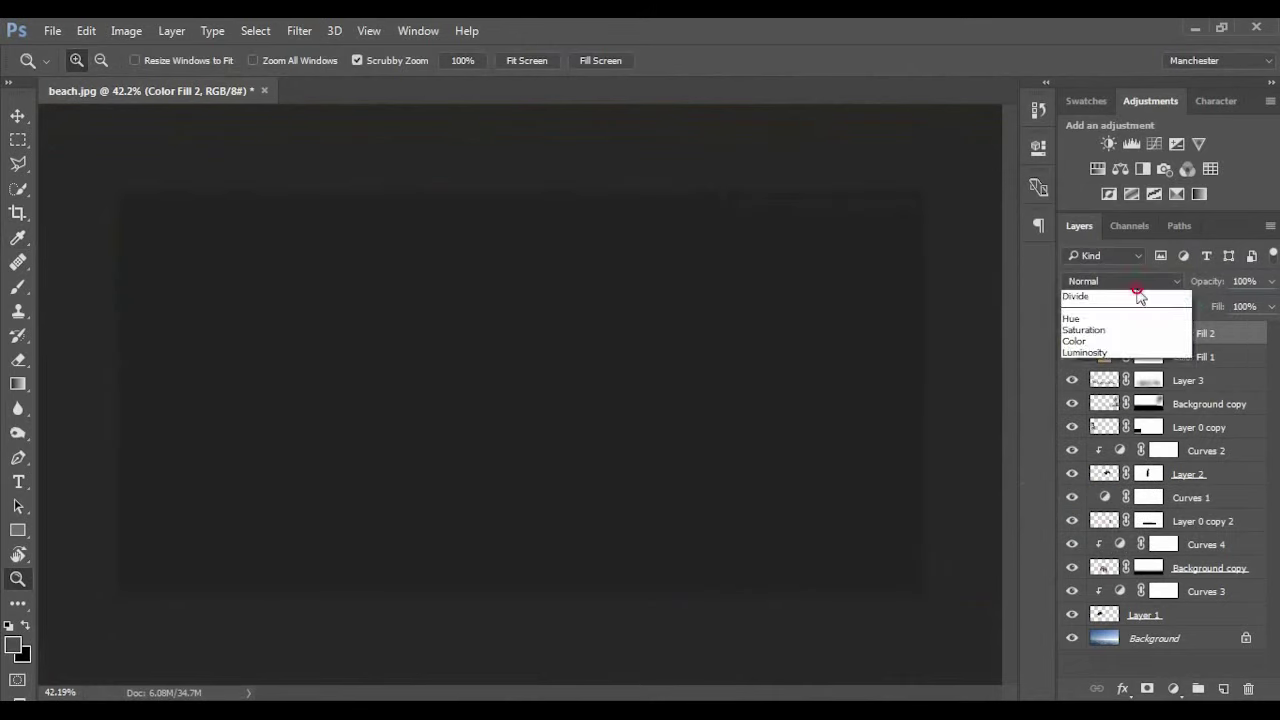
click(1083, 643)
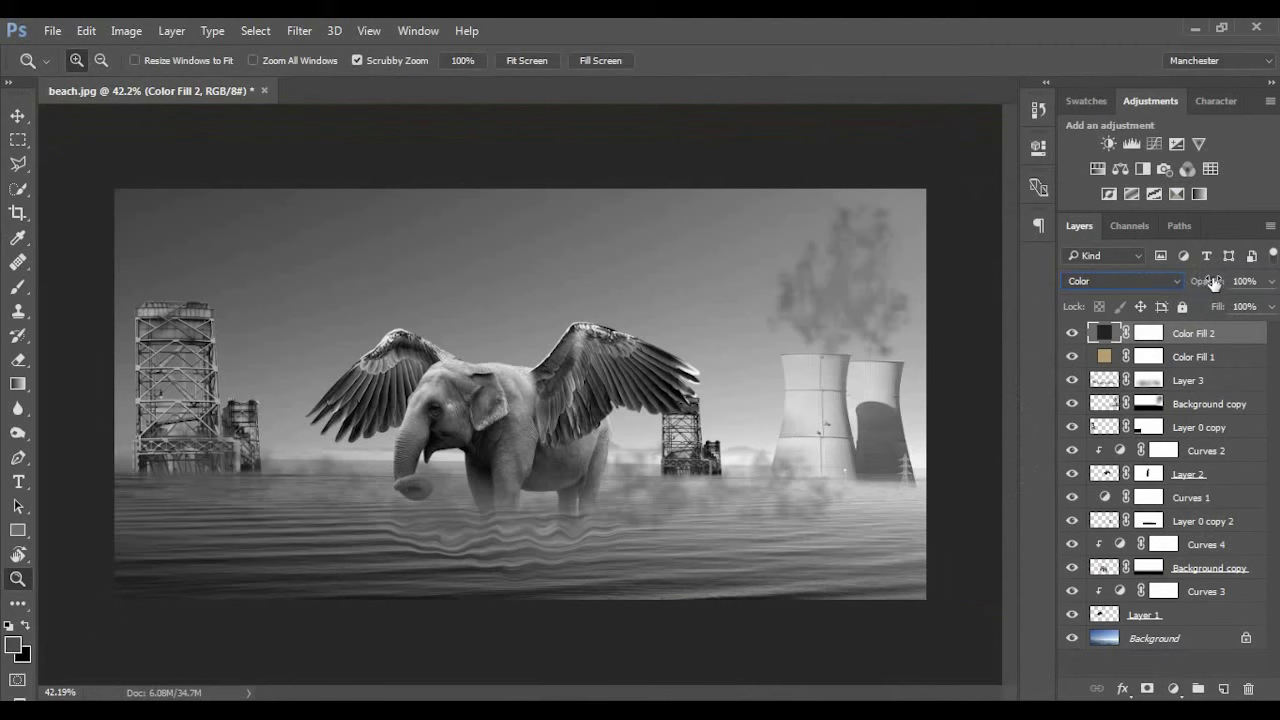
drag(1196, 287, 1215, 286)
click(1176, 281)
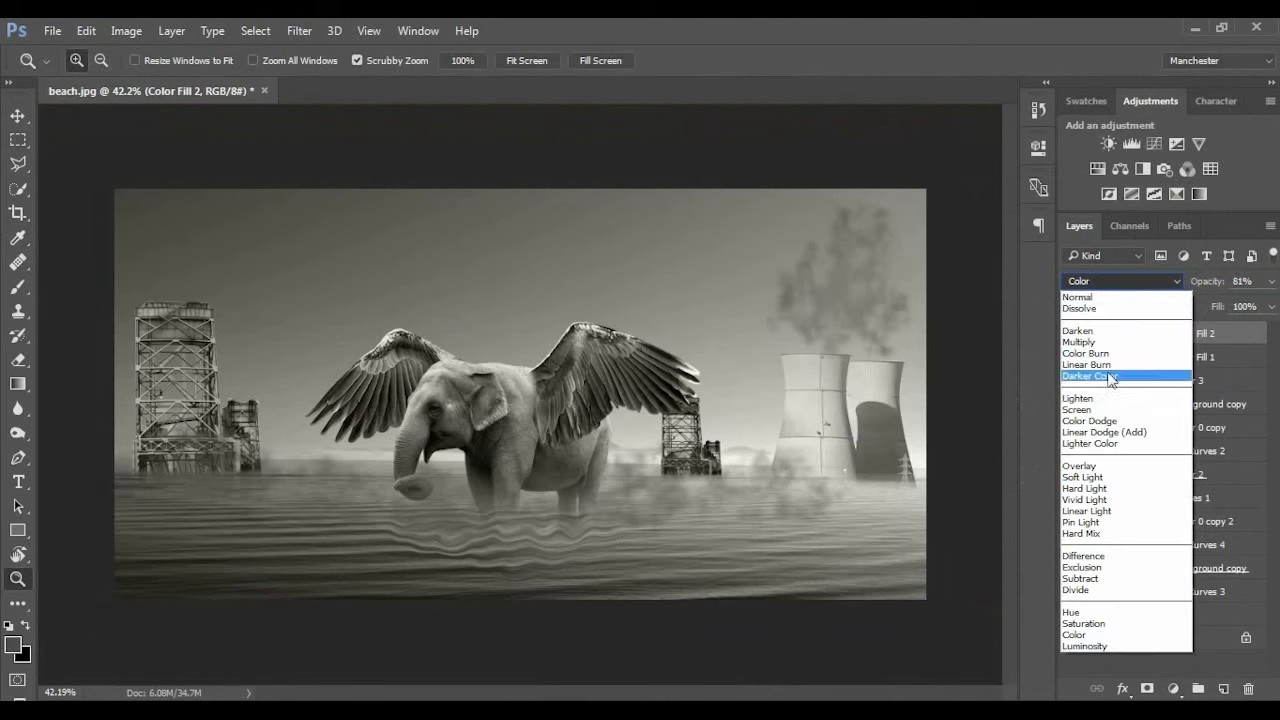
click(1102, 342)
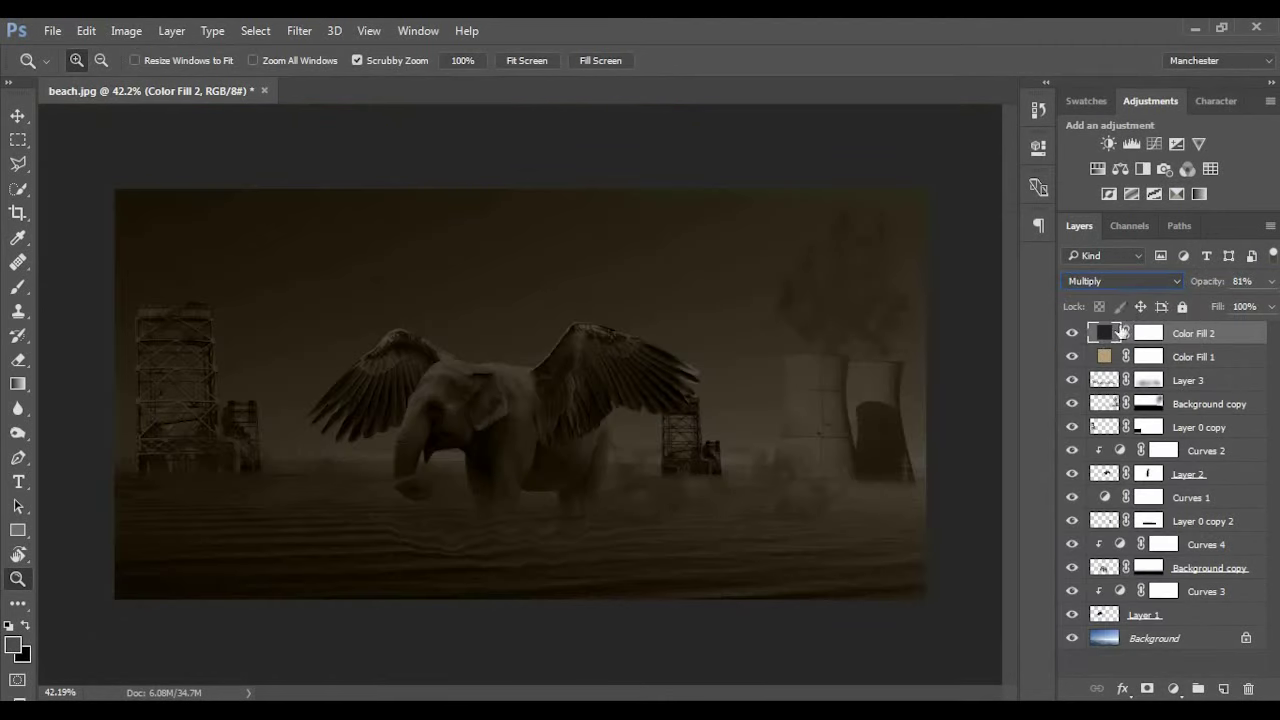
click(1150, 281)
click(1110, 632)
drag(1215, 284, 1195, 287)
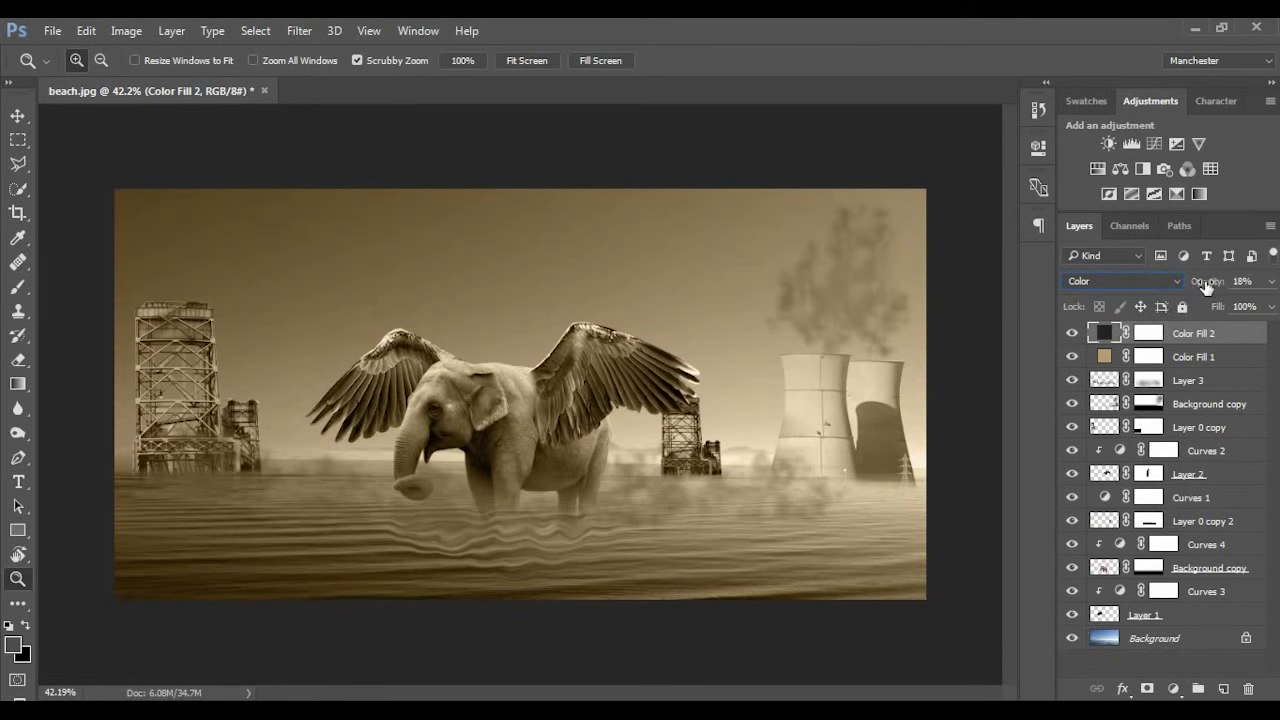
drag(1207, 287, 1207, 284)
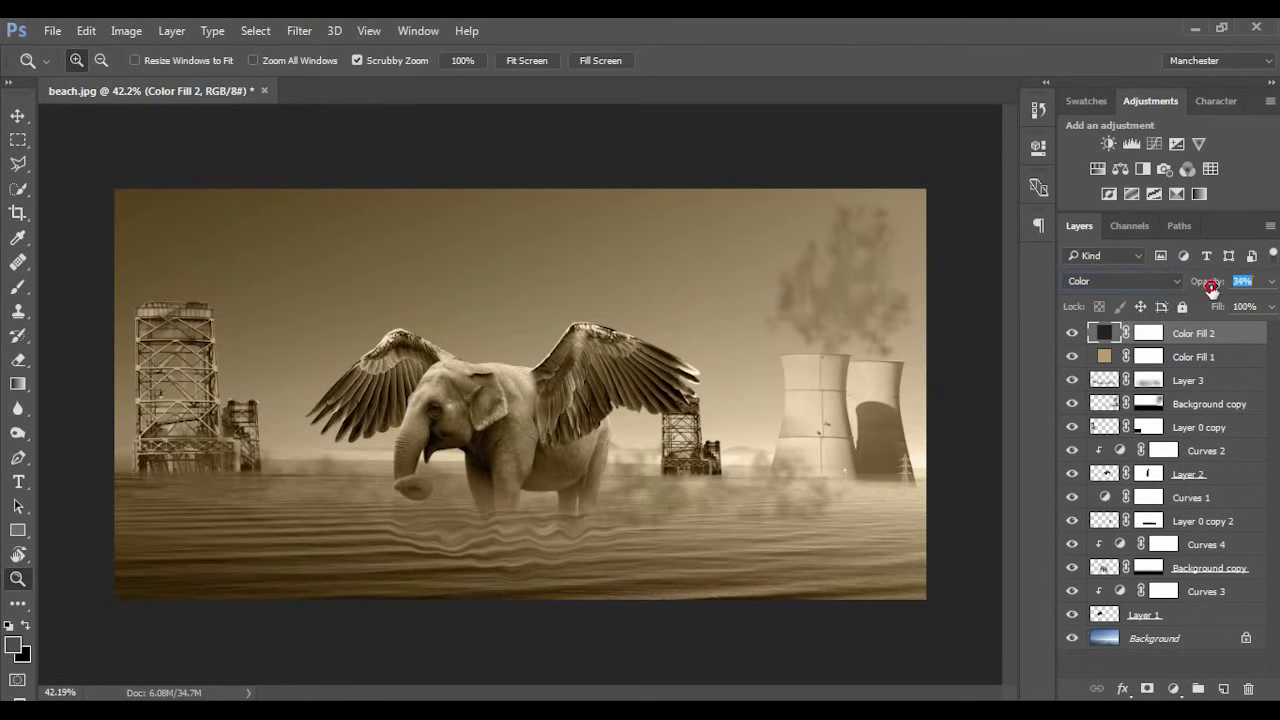